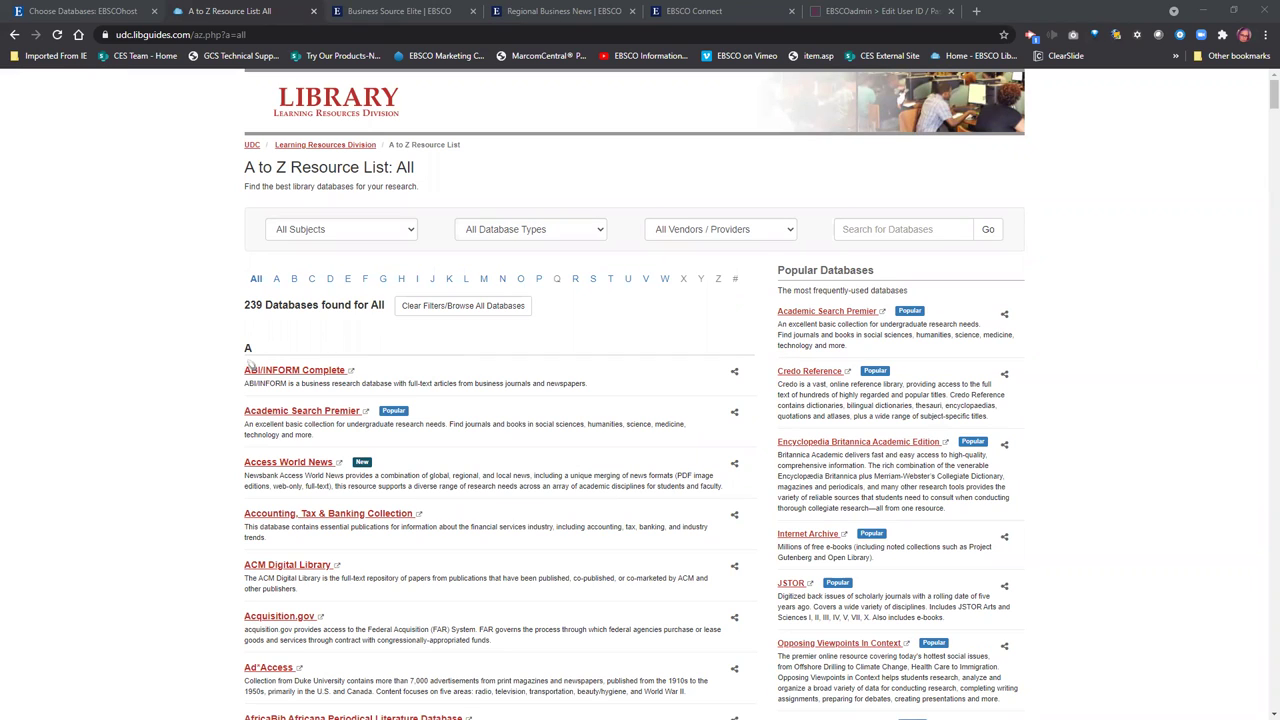
Filter the A to Z list to the 12 B databases, scrolling down to Business Source Elite.
{"action": "left_click", "coordinate": [293, 280]}
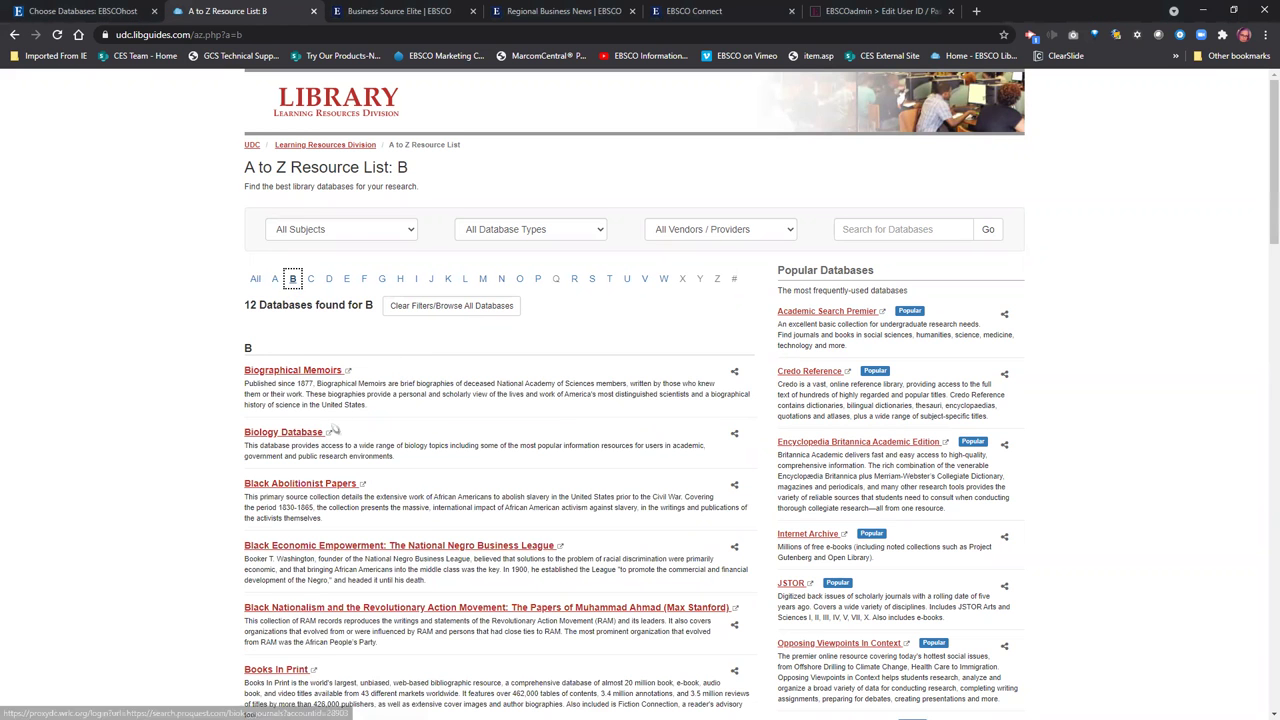
{"action": "scroll", "coordinate": [330, 608], "scroll_direction": "down", "scroll_amount": 3}
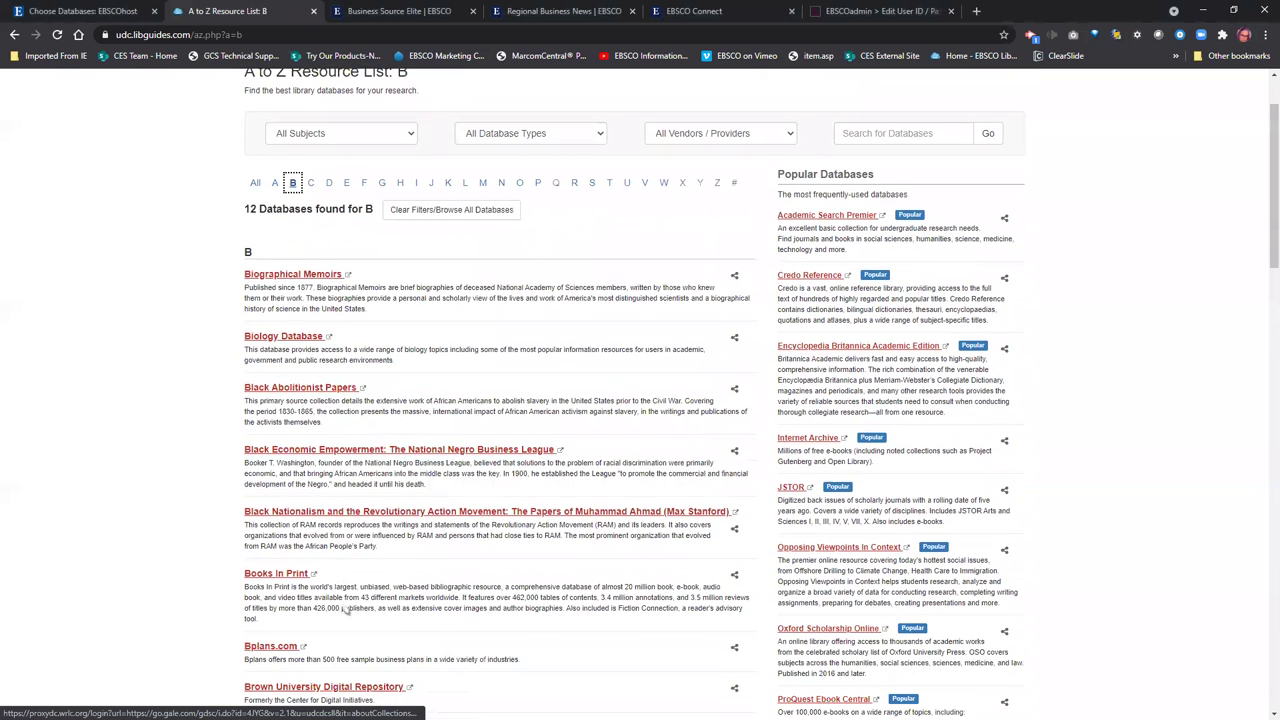
{"action": "scroll", "coordinate": [355, 598], "scroll_direction": "down", "scroll_amount": 2}
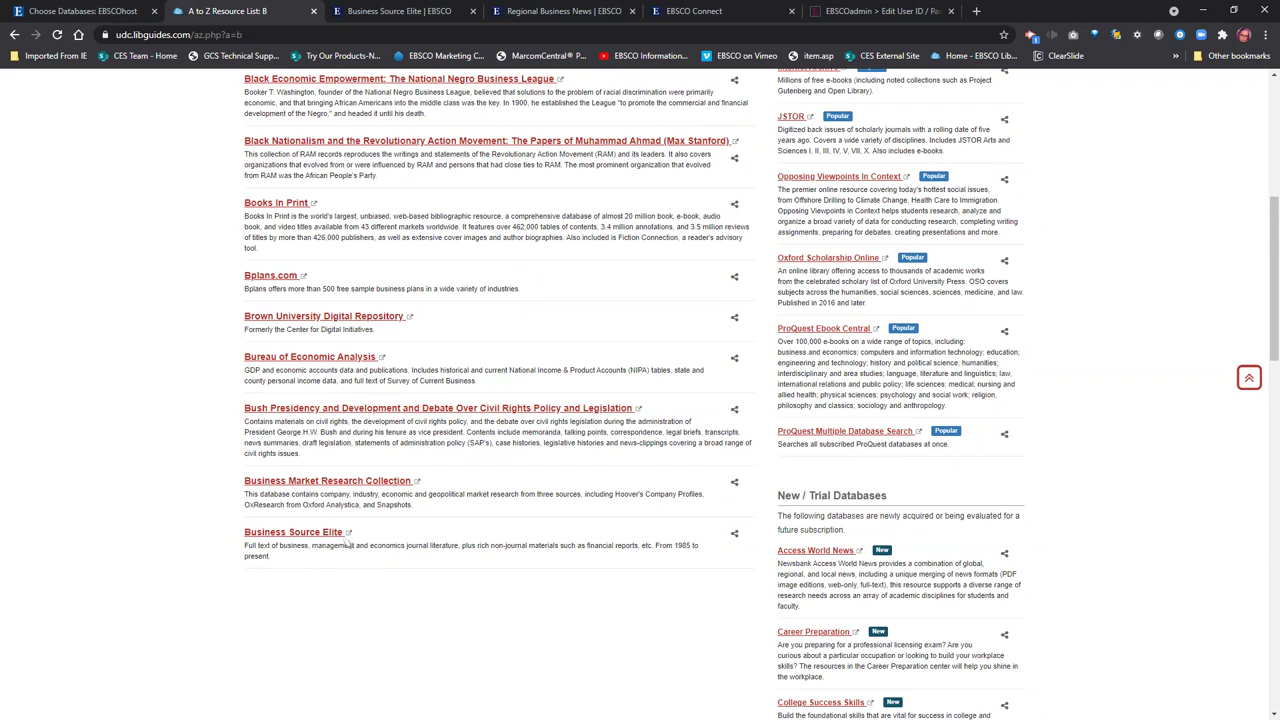
Review the Business Source Elite product page and its 483 active full-text journals and magazines.
{"action": "left_click", "coordinate": [400, 12]}
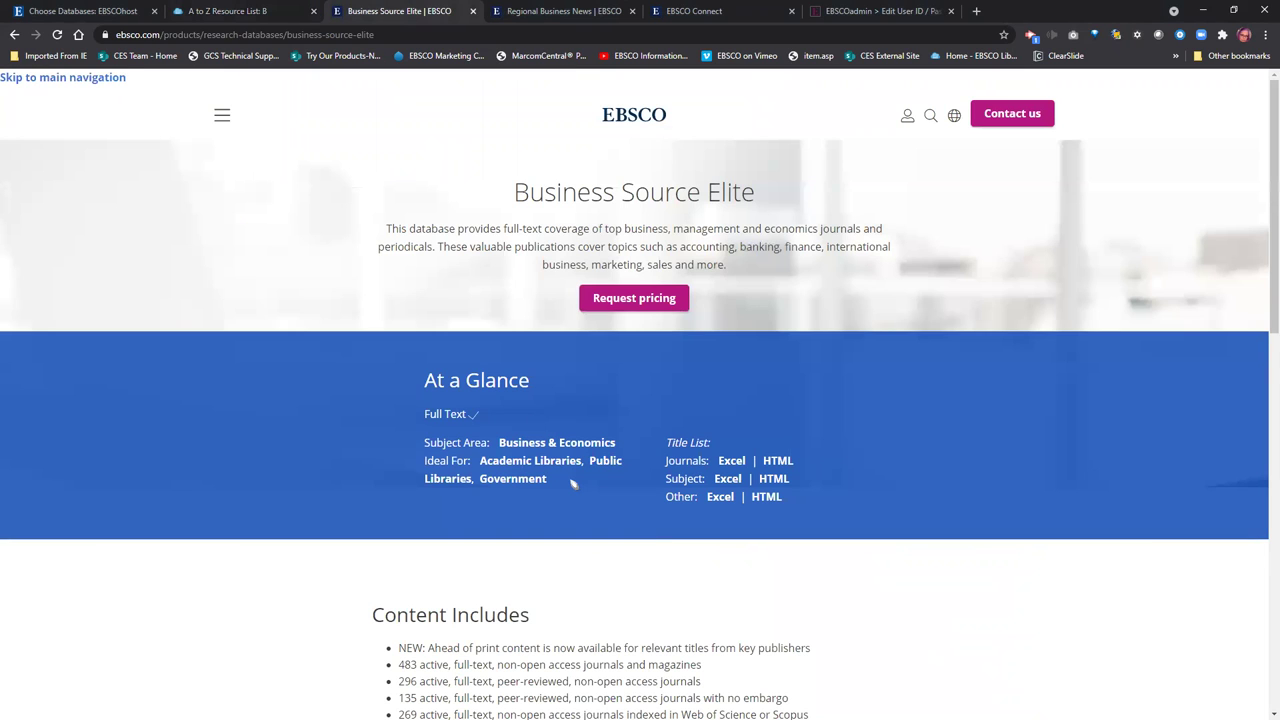
{"action": "scroll", "coordinate": [860, 489], "scroll_direction": "down", "scroll_amount": 1}
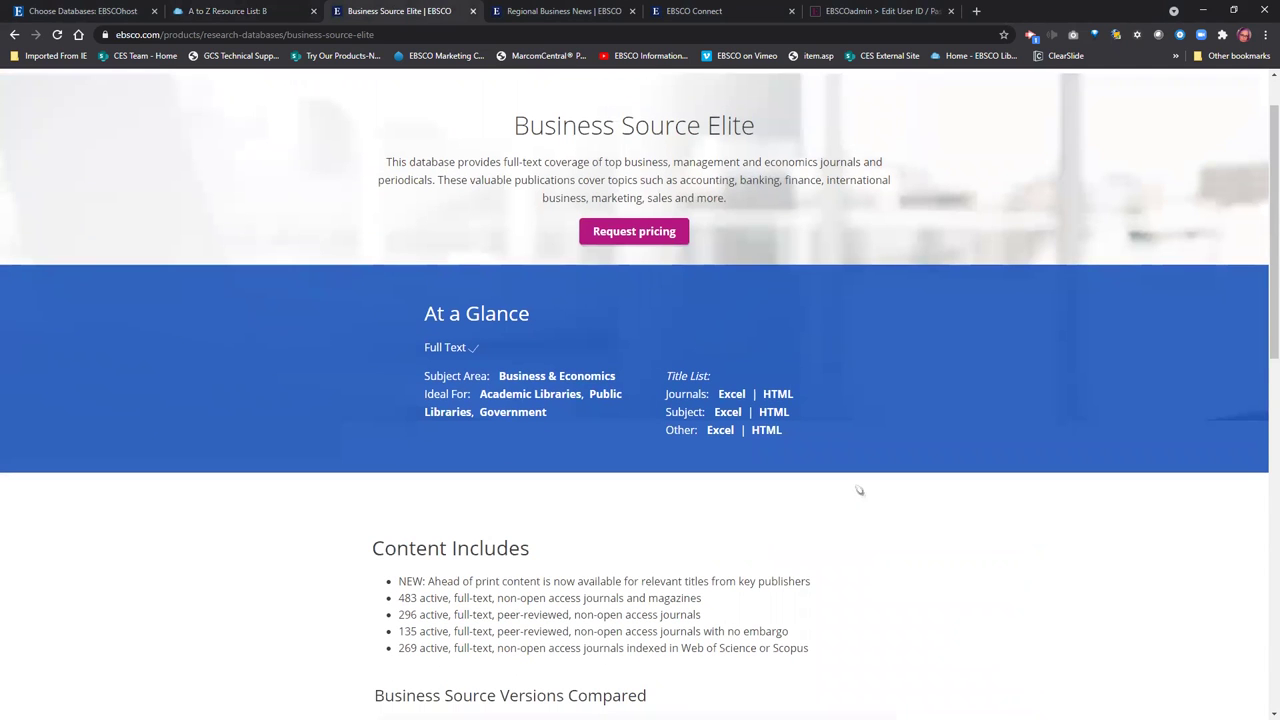
{"action": "scroll", "coordinate": [860, 489], "scroll_direction": "down", "scroll_amount": 1}
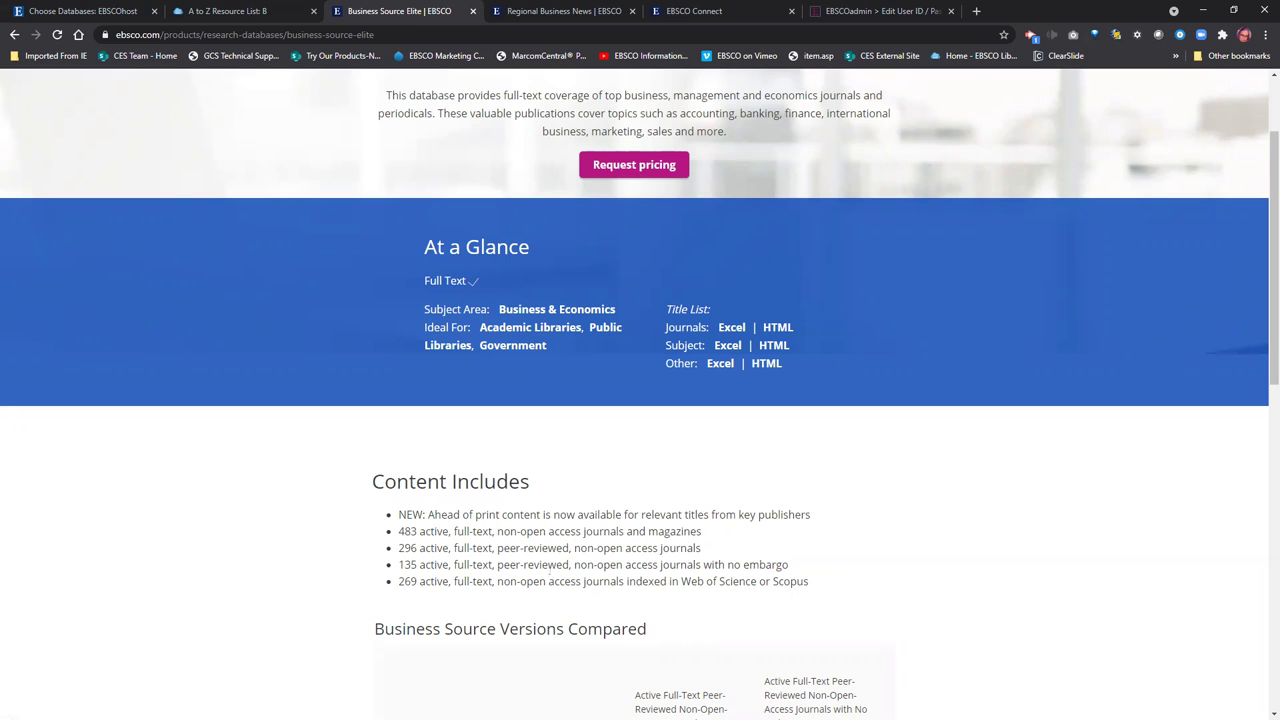
{"action": "scroll", "coordinate": [567, 577], "scroll_direction": "down", "scroll_amount": 1}
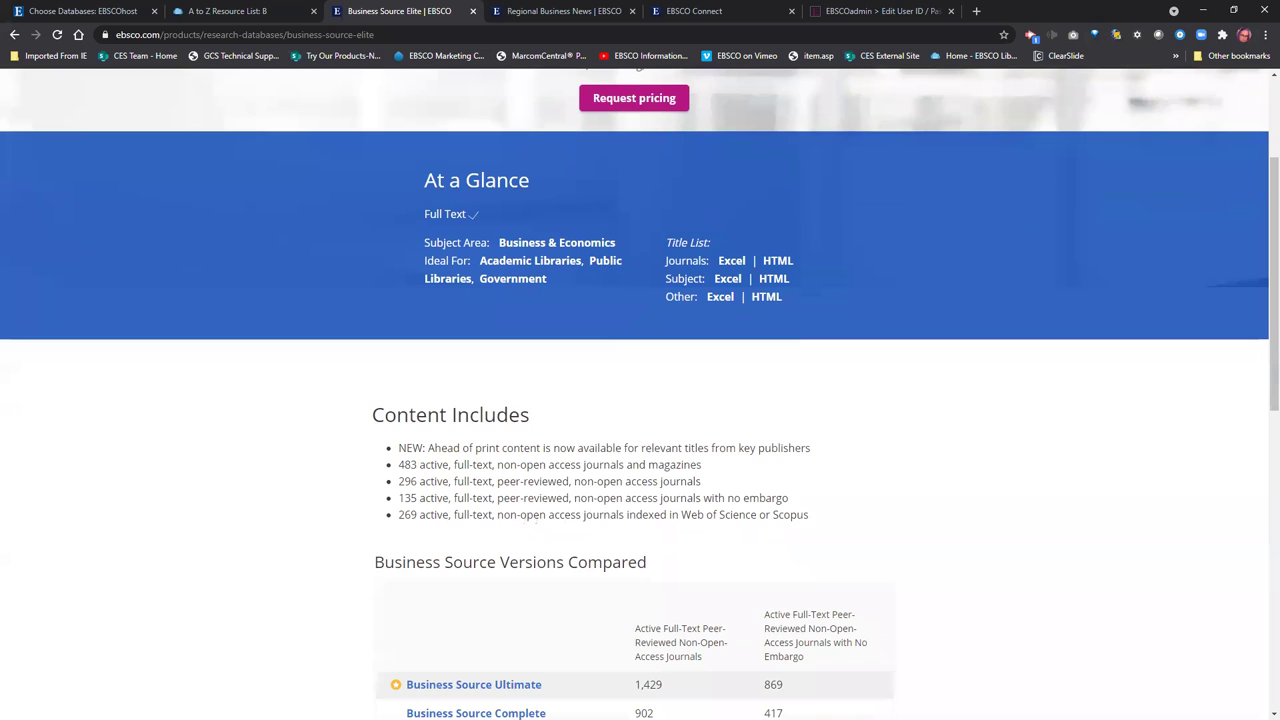
{"action": "scroll", "coordinate": [537, 518], "scroll_direction": "up", "scroll_amount": 1}
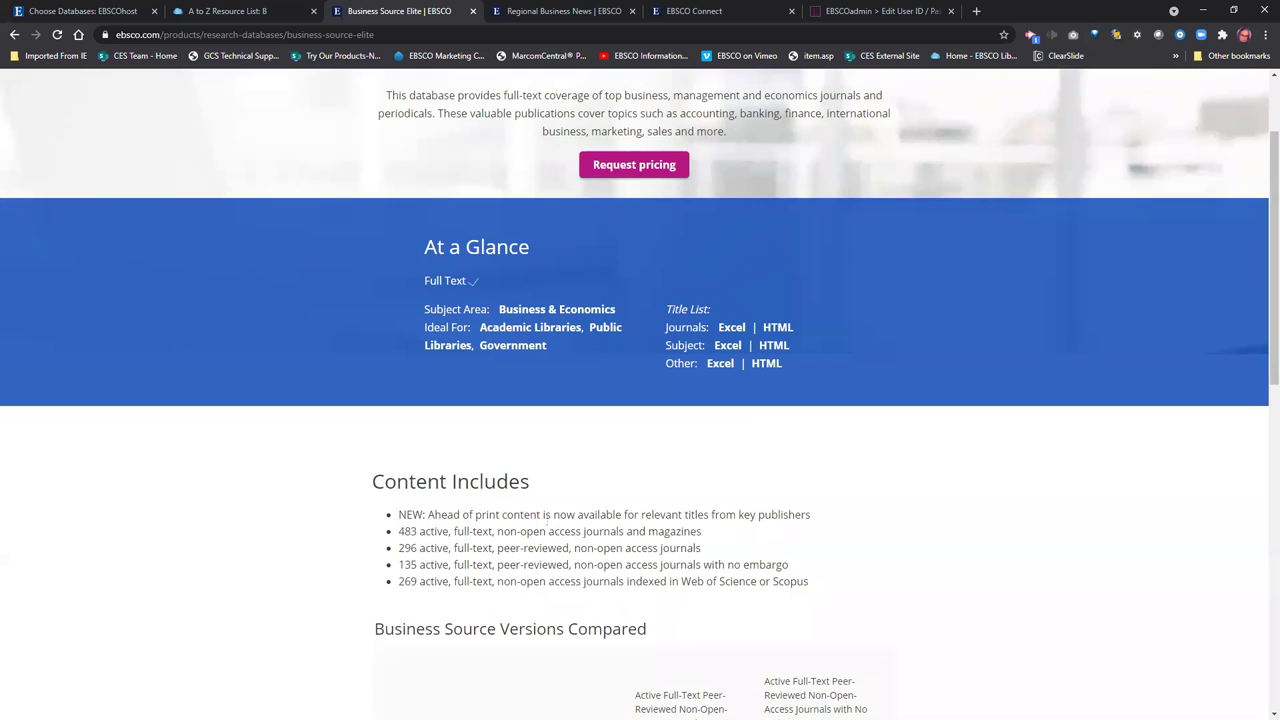
{"action": "scroll", "coordinate": [546, 516], "scroll_direction": "up", "scroll_amount": 2}
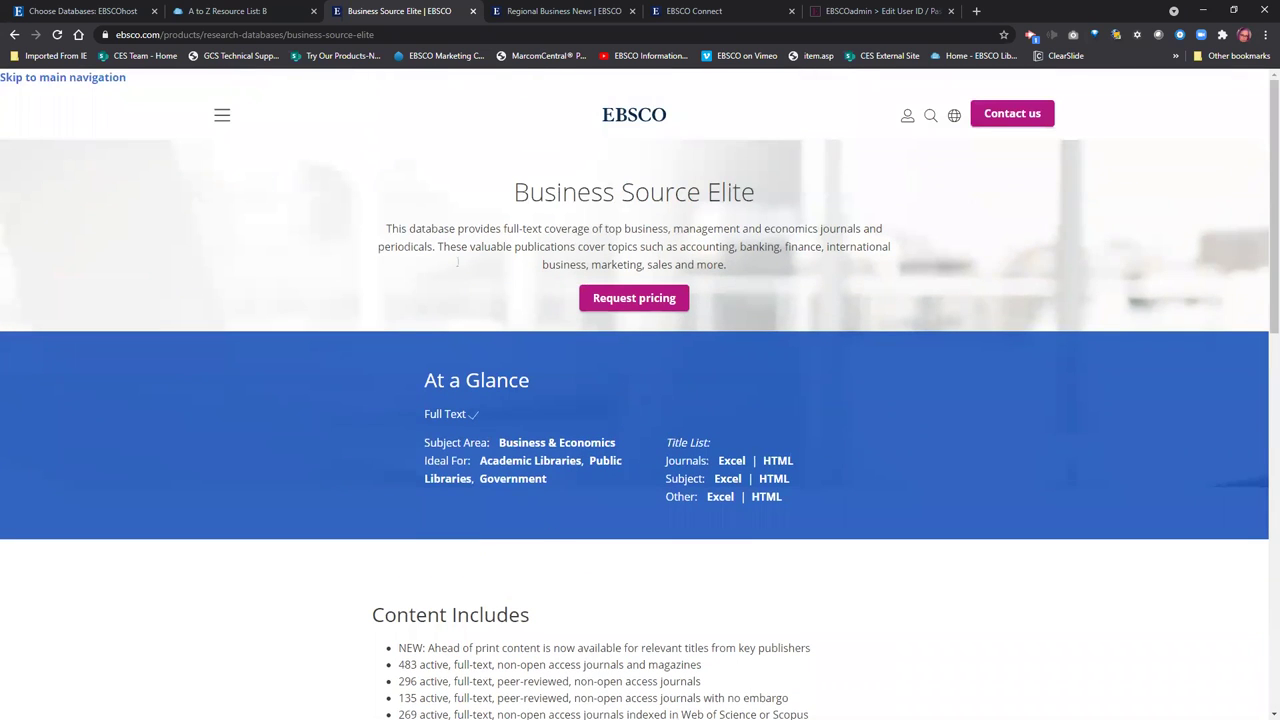
Bring up the Regional Business News product page and scroll through its details.
{"action": "left_click", "coordinate": [522, 20]}
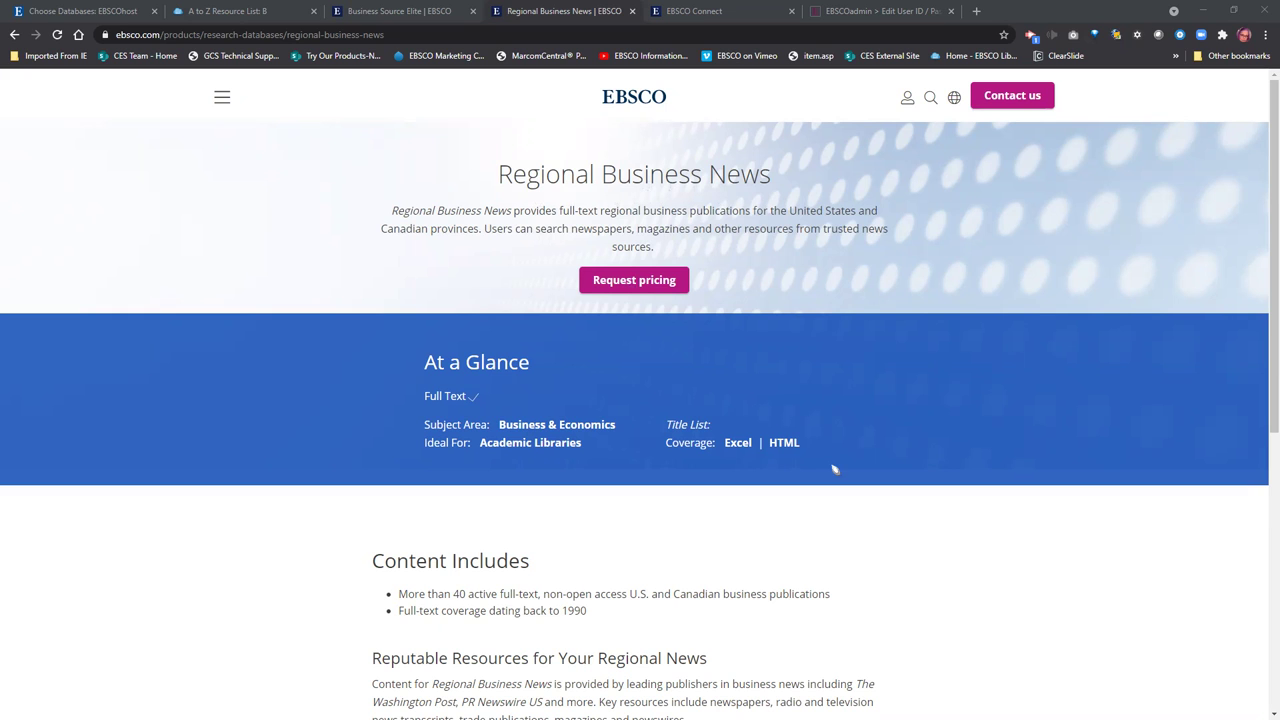
{"action": "scroll", "coordinate": [562, 478], "scroll_direction": "down", "scroll_amount": 2}
{"action": "scroll", "coordinate": [442, 426], "scroll_direction": "down", "scroll_amount": 1}
{"action": "scroll", "coordinate": [453, 446], "scroll_direction": "up", "scroll_amount": 1}
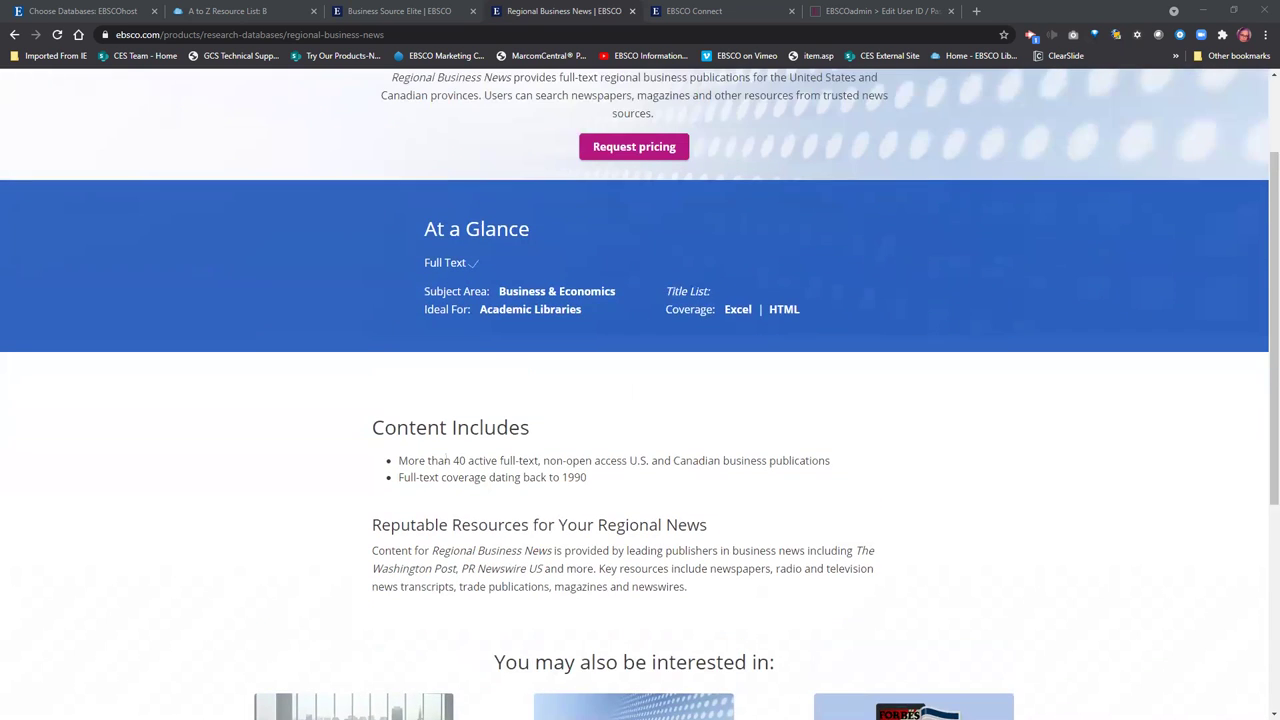
Highlight the text of the first Content Includes bullet.
{"action": "left_click_drag", "start_coordinate": [444, 460], "coordinate": [806, 461]}
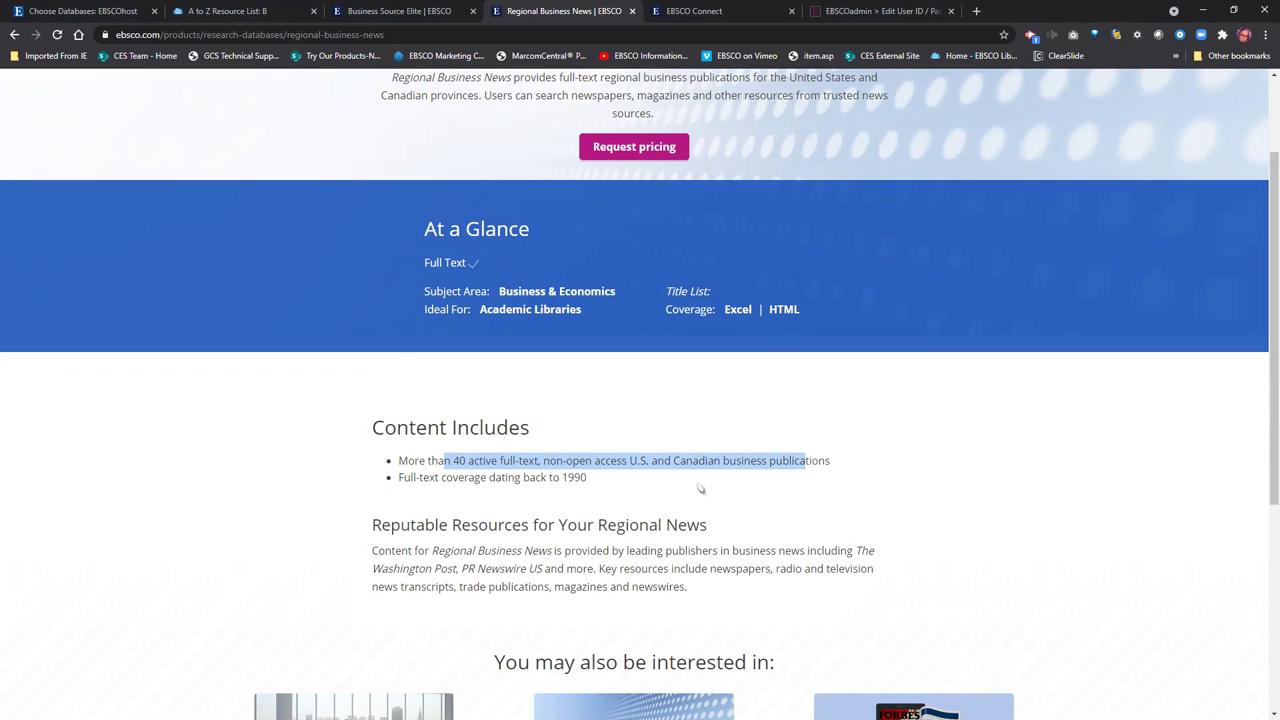
{"action": "scroll", "coordinate": [700, 489], "scroll_direction": "down", "scroll_amount": 1}
{"action": "scroll", "coordinate": [559, 418], "scroll_direction": "up", "scroll_amount": 2}
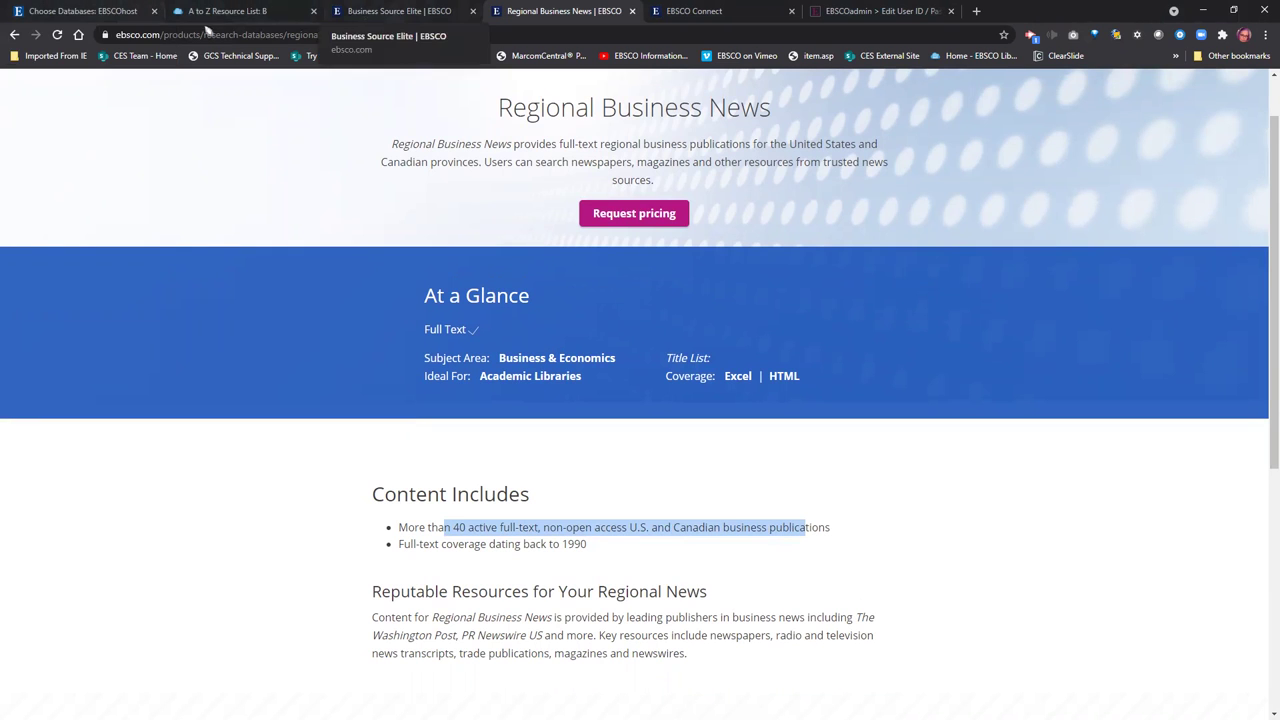
From the EBSCOhost database list, start an advanced search in Business Source Elite.
{"action": "left_click", "coordinate": [105, 11]}
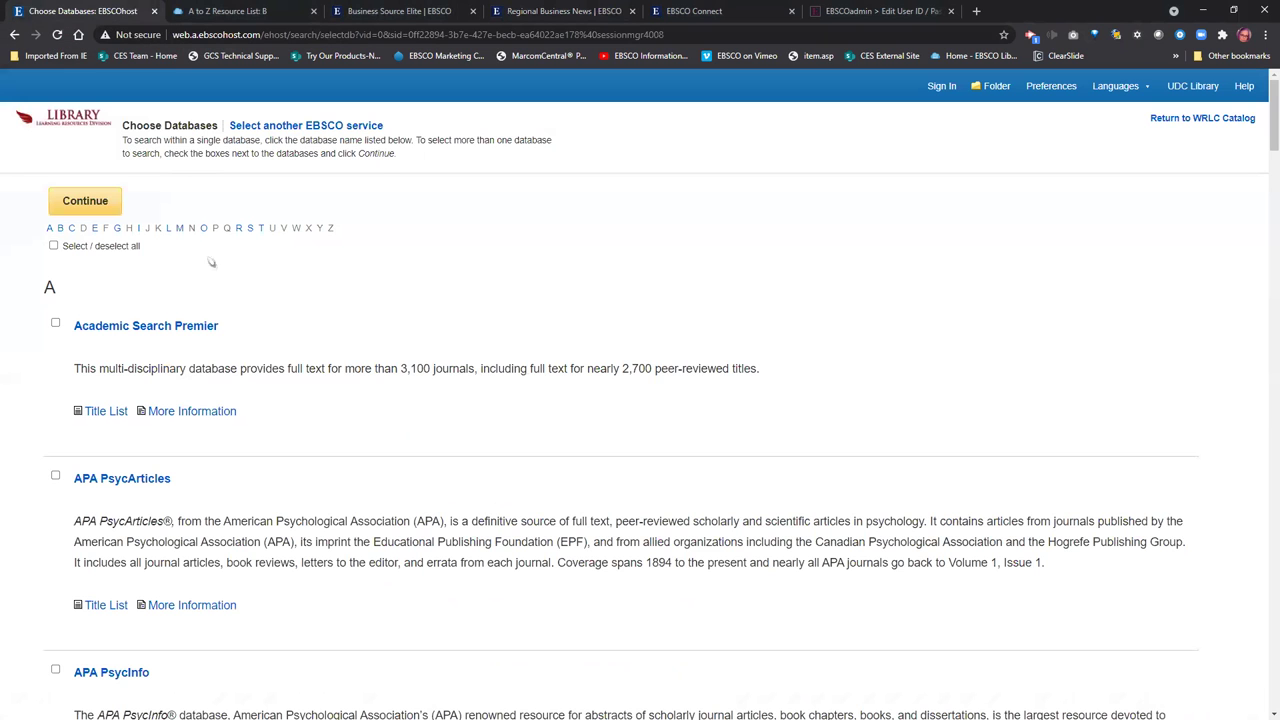
{"action": "scroll", "coordinate": [261, 466], "scroll_direction": "down", "scroll_amount": 1}
{"action": "scroll", "coordinate": [261, 466], "scroll_direction": "down", "scroll_amount": 8}
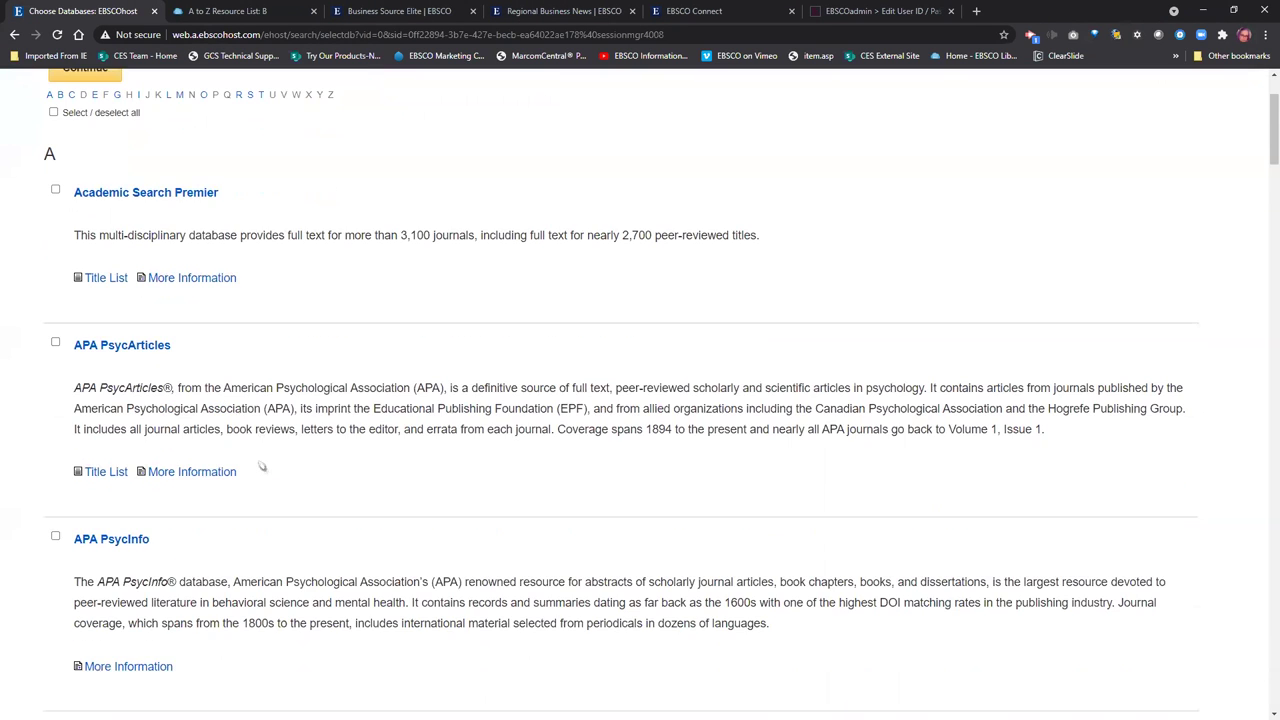
{"action": "scroll", "coordinate": [210, 450], "scroll_direction": "down", "scroll_amount": 1}
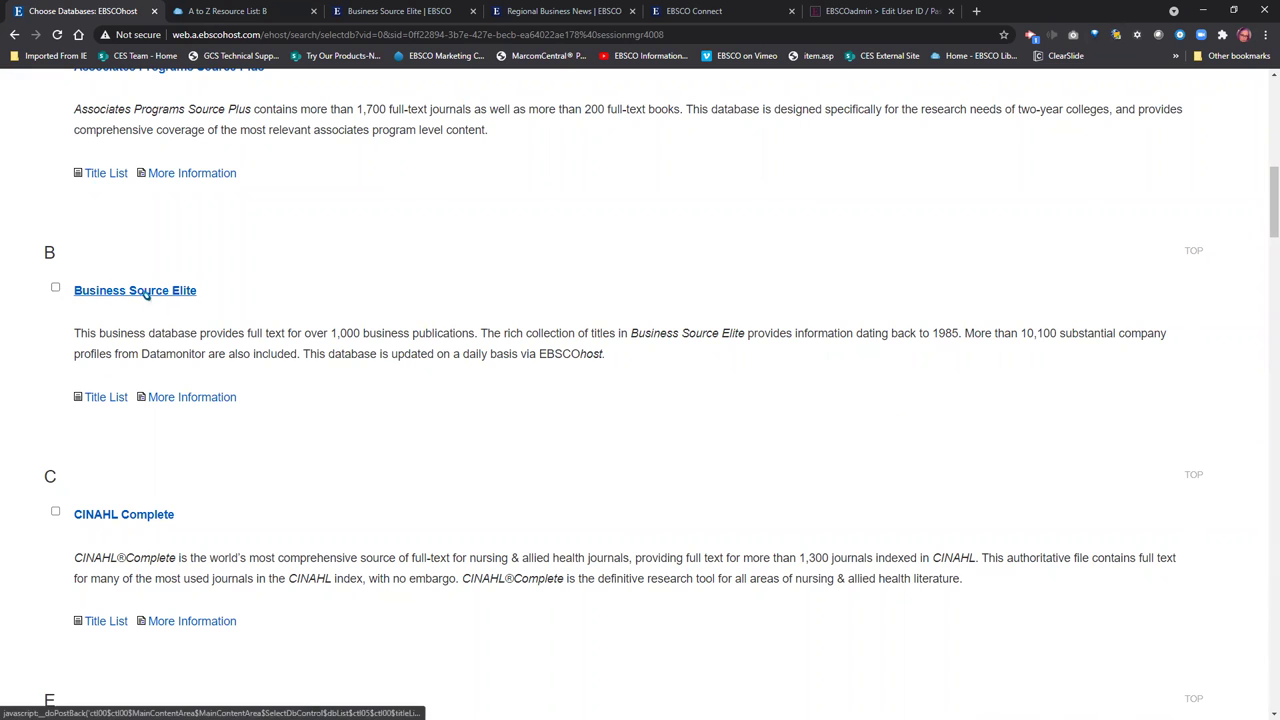
{"action": "left_click", "coordinate": [165, 291]}
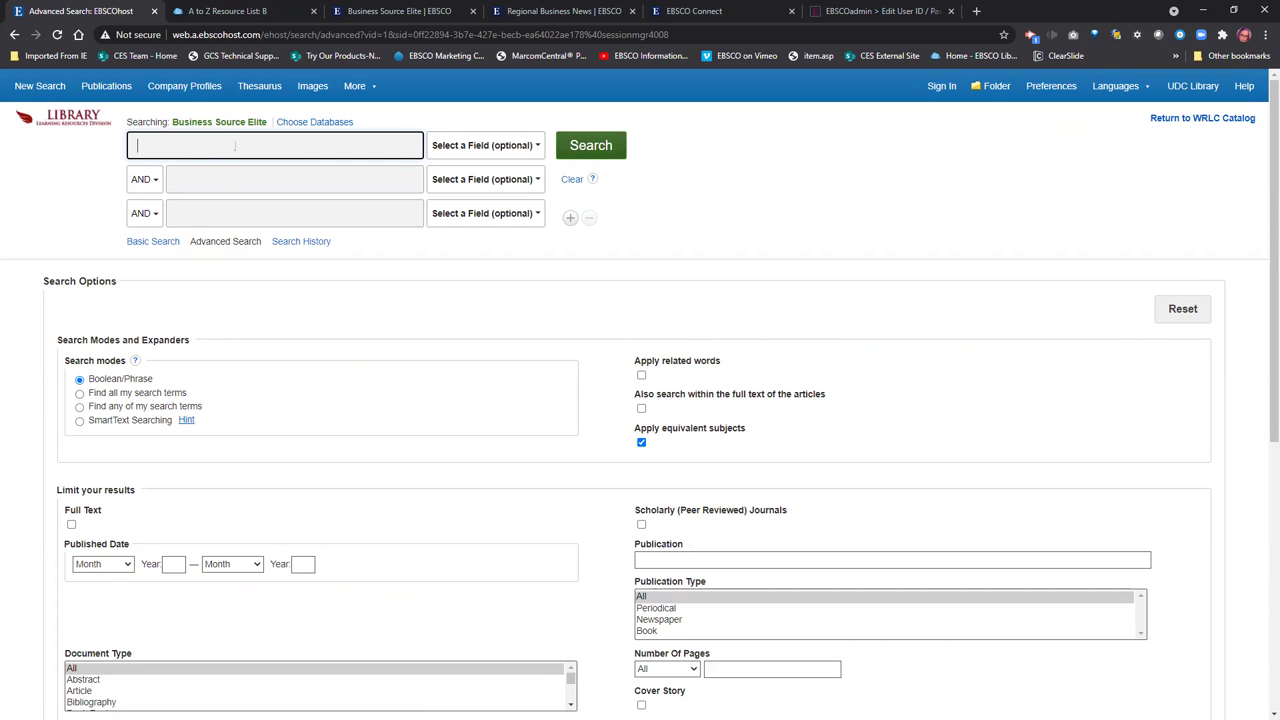
Tick Regional Business News under Choose Databases so both databases are searched.
{"action": "left_click", "coordinate": [328, 123]}
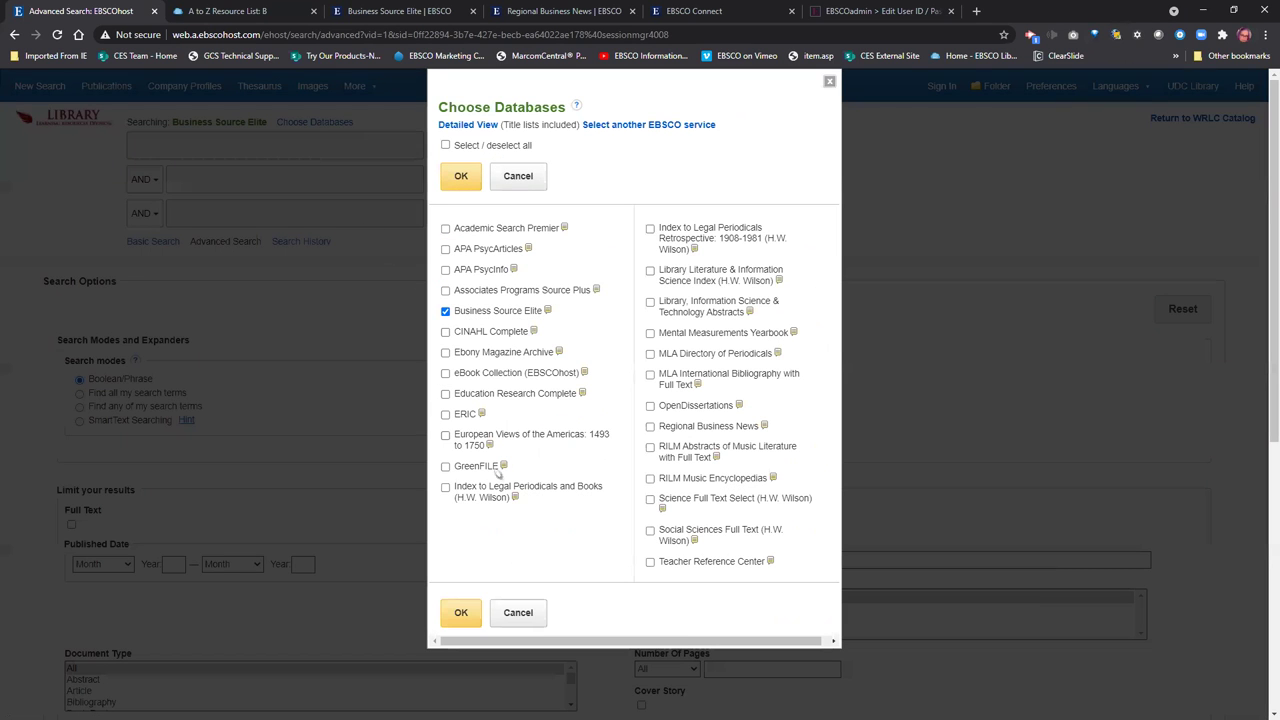
{"action": "left_click", "coordinate": [650, 427]}
{"action": "left_click", "coordinate": [463, 614]}
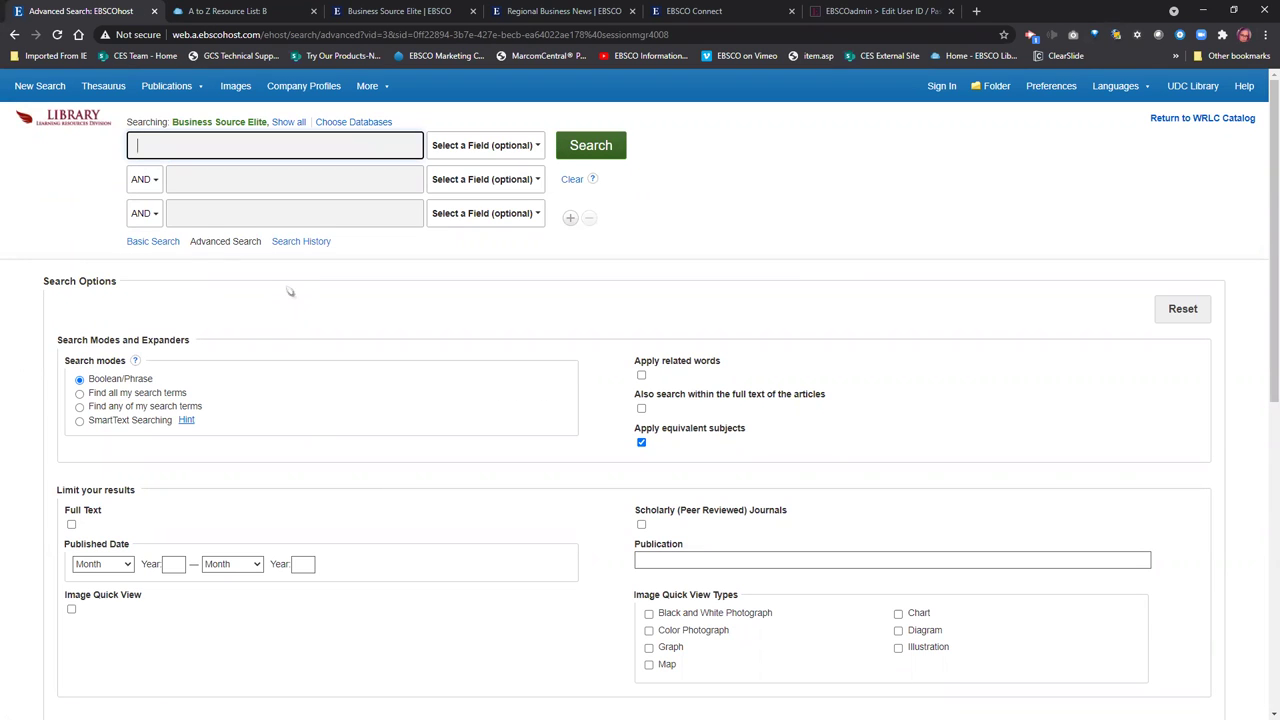
Search for 'management style', returning 15,328 results.
{"action": "type", "text": "managemene"}
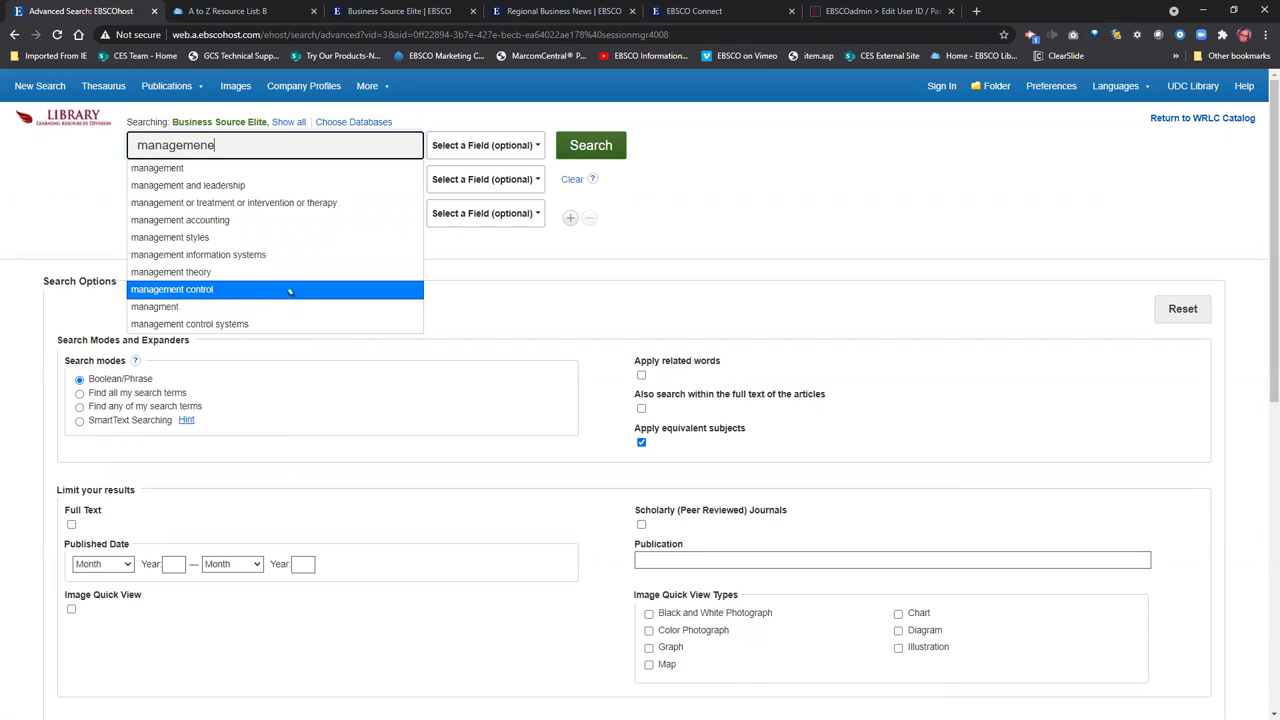
{"action": "type", "text": "t"}
{"action": "type", "text": "tyle"}
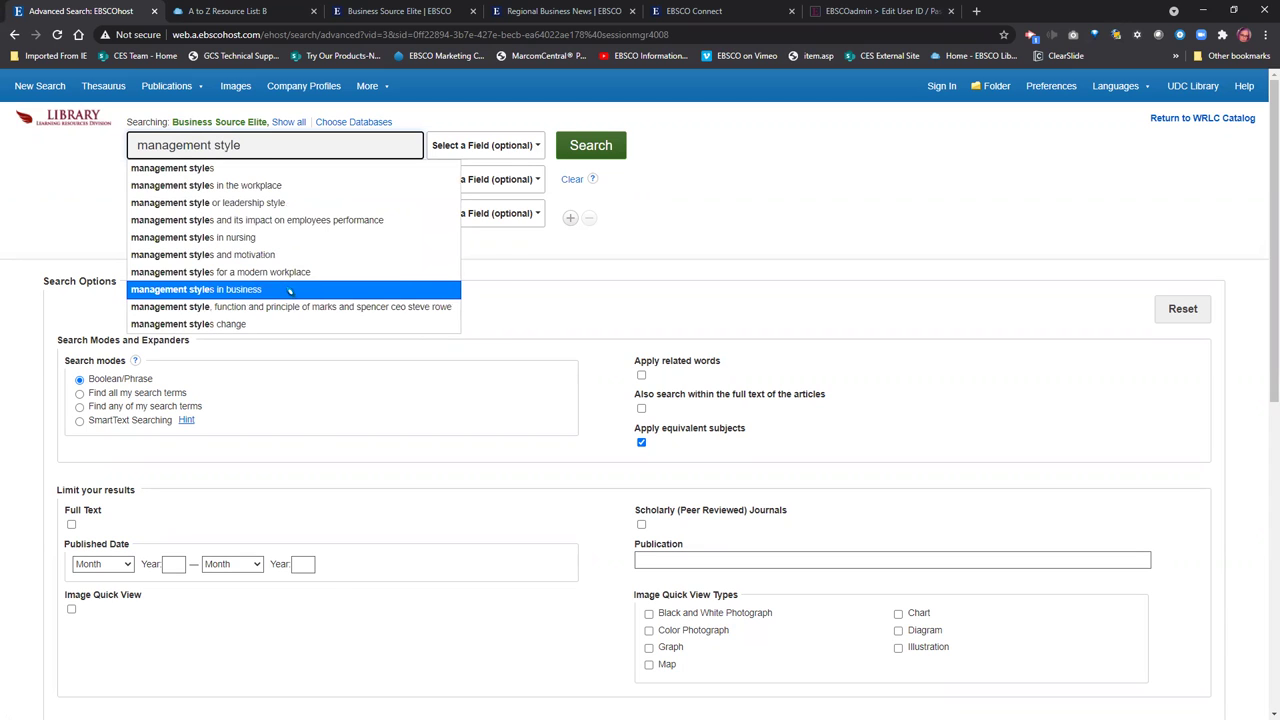
{"action": "left_click", "coordinate": [289, 290]}
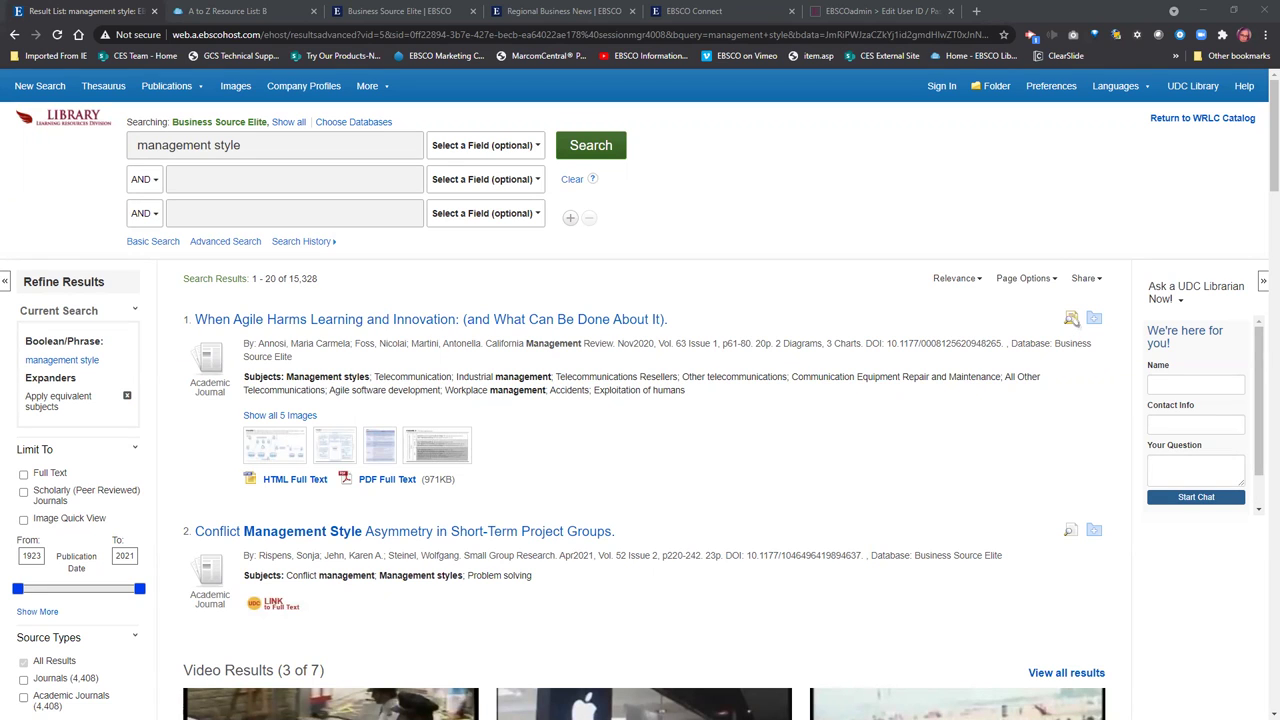
{"action": "mouse_move", "coordinate": [1071, 318]}
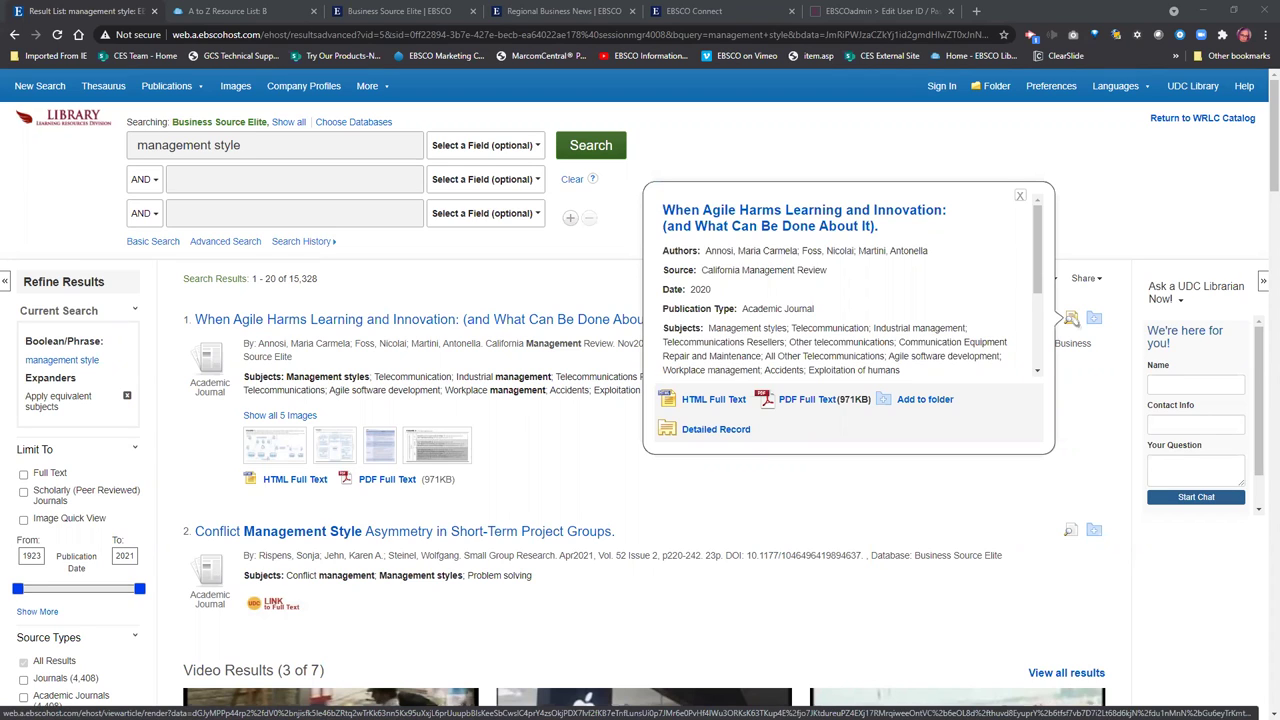
{"action": "left_click_drag", "start_coordinate": [1037, 290], "coordinate": [1043, 365]}
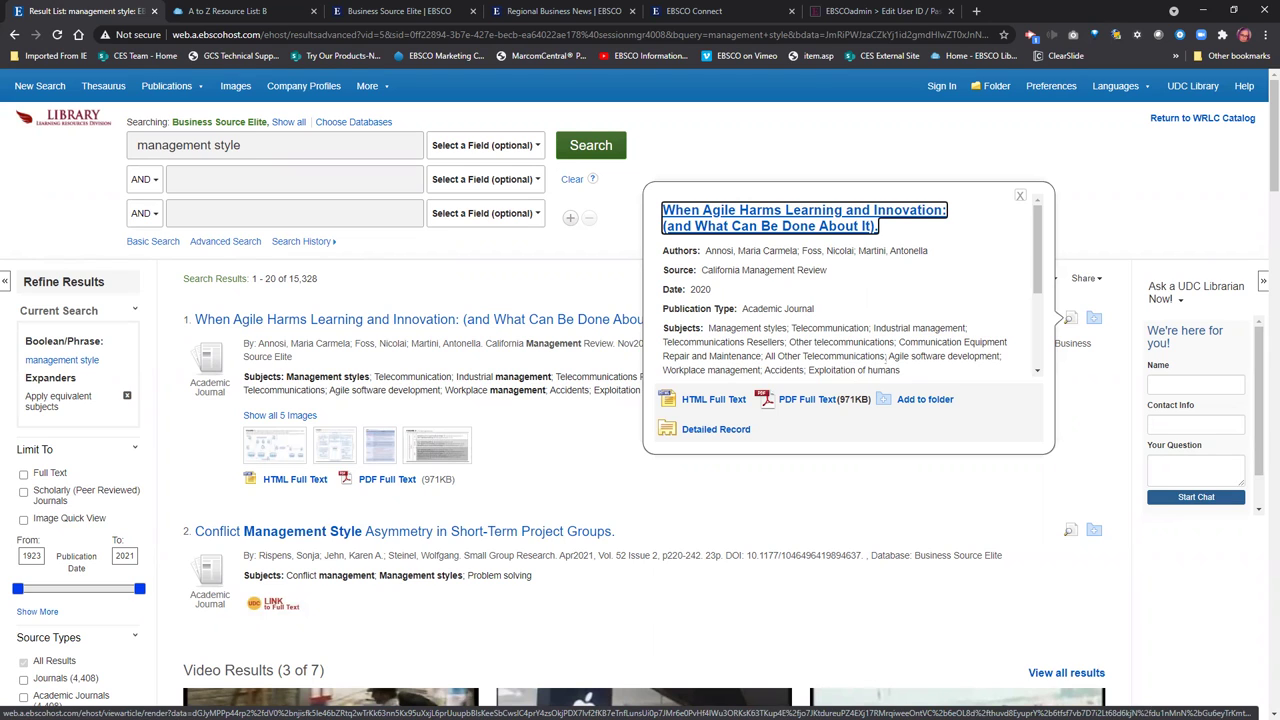
{"action": "key", "text": "Escape"}
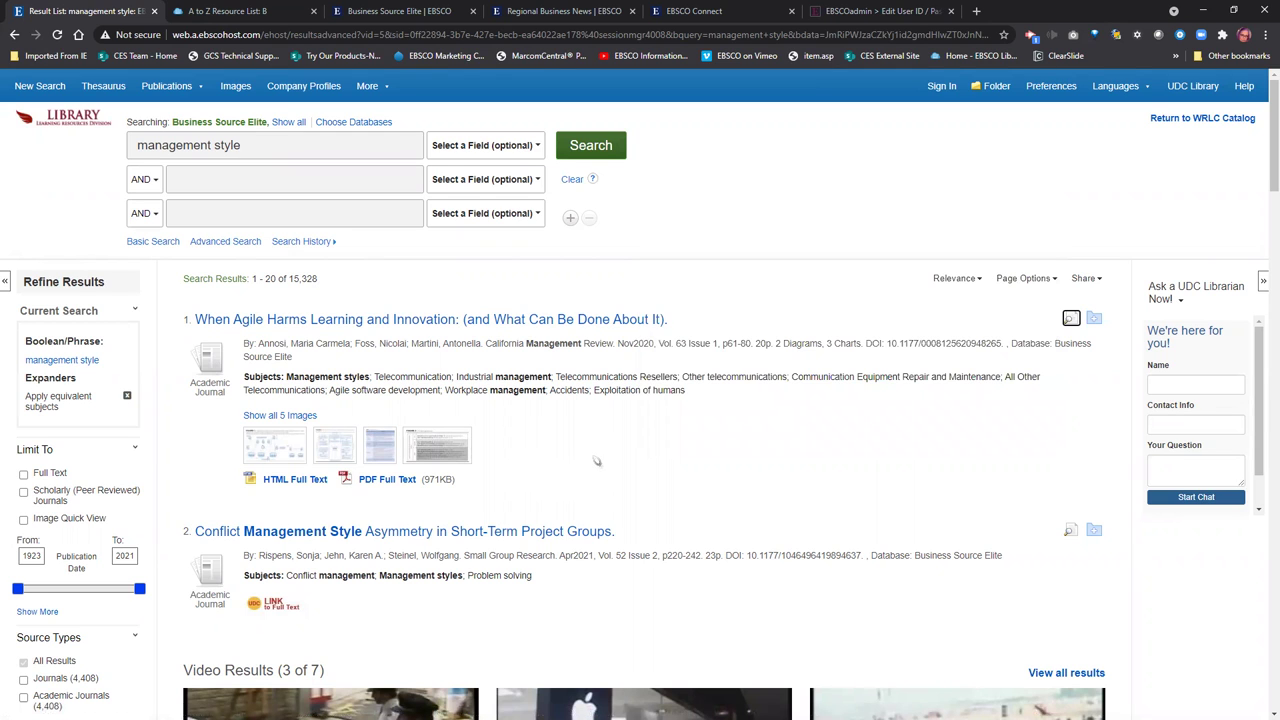
{"action": "scroll", "coordinate": [616, 462], "scroll_direction": "down", "scroll_amount": 1}
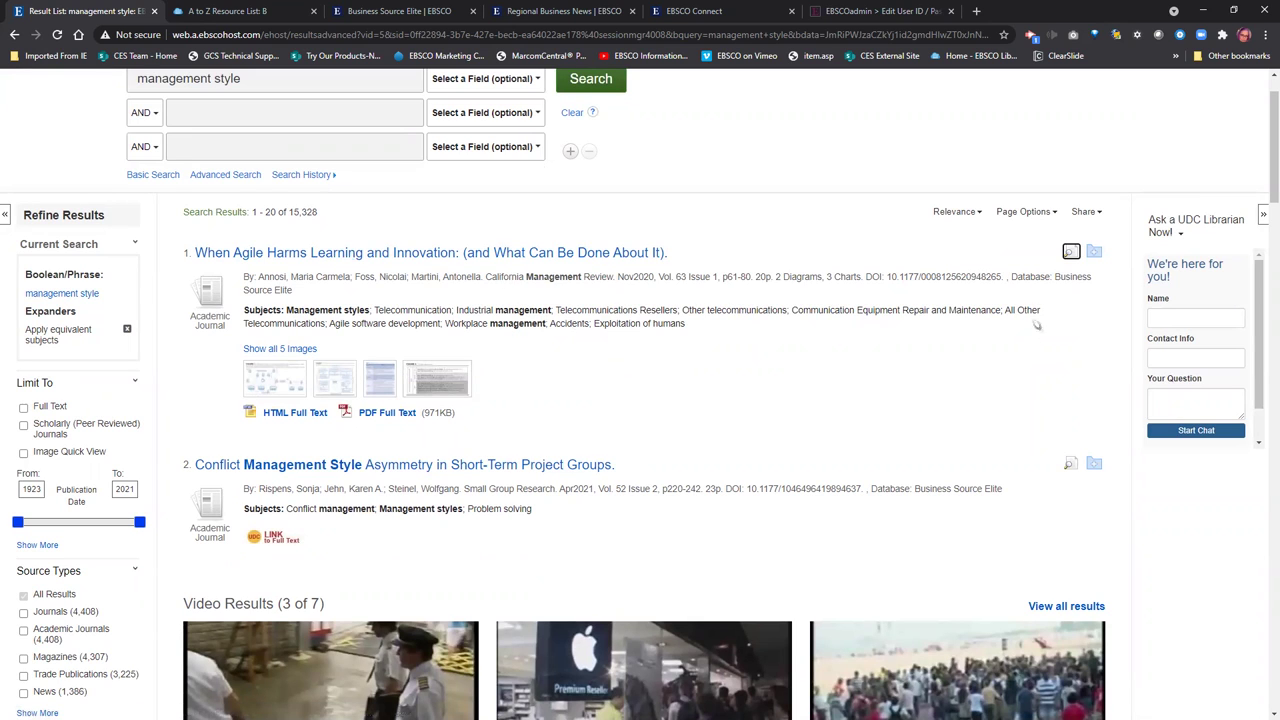
{"action": "mouse_move", "coordinate": [1071, 251]}
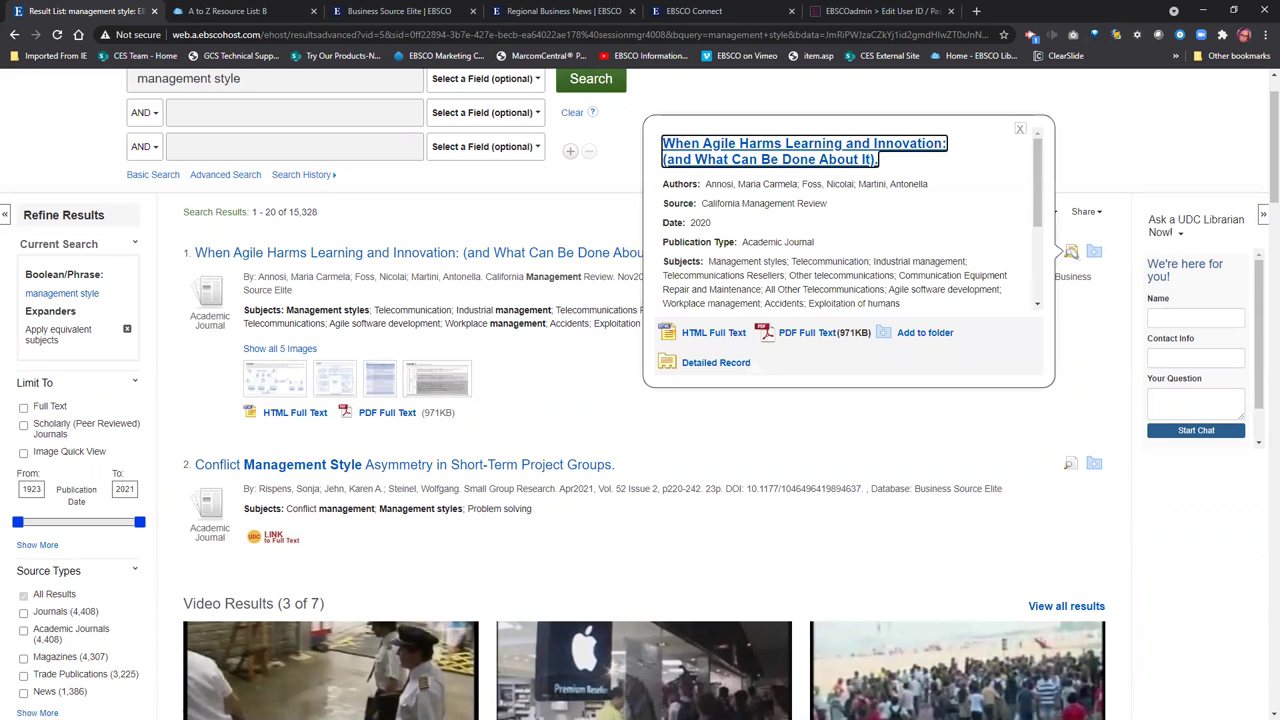
{"action": "left_click_drag", "start_coordinate": [1041, 218], "coordinate": [1042, 281]}
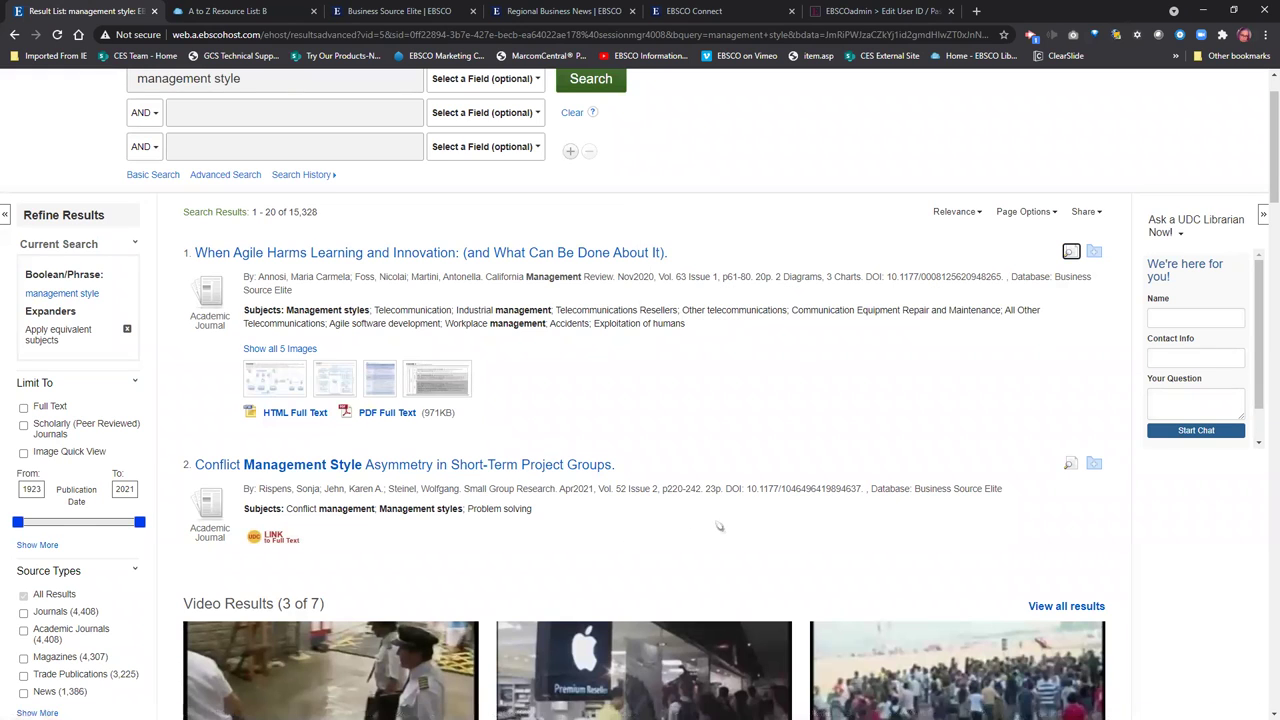
{"action": "scroll", "coordinate": [718, 527], "scroll_direction": "down", "scroll_amount": 2}
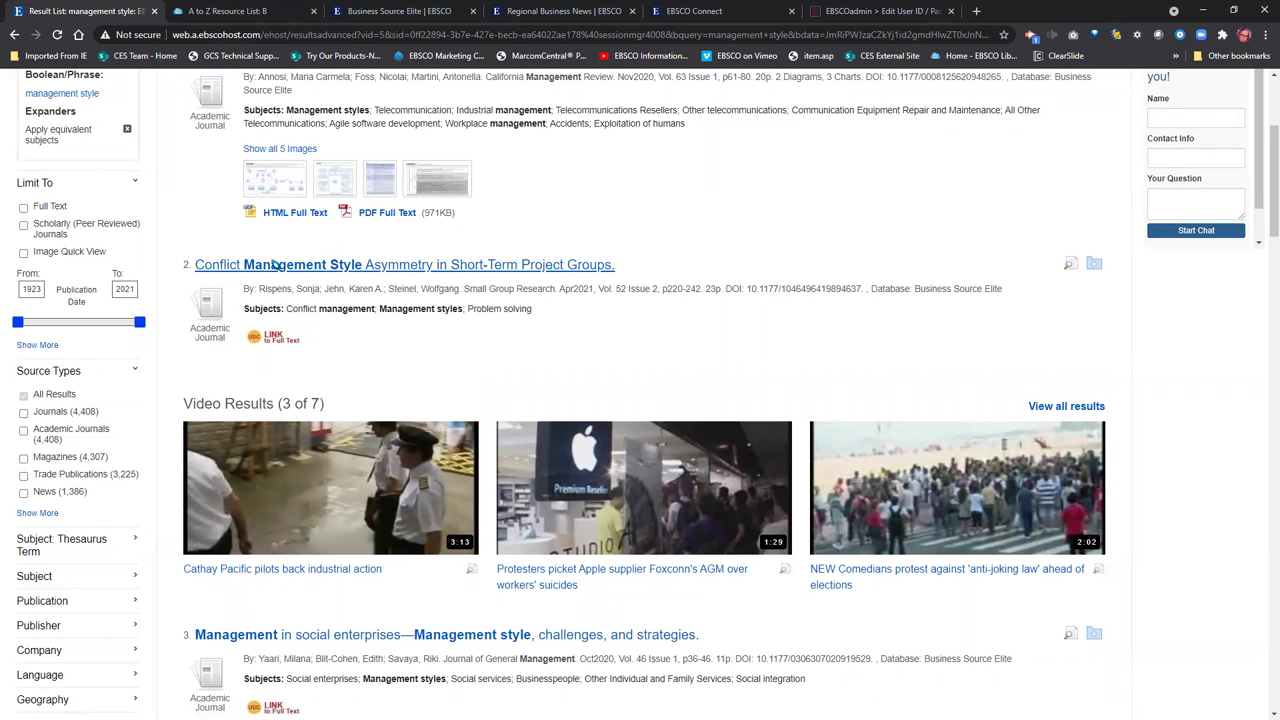
{"action": "scroll", "coordinate": [363, 354], "scroll_direction": "down", "scroll_amount": 2}
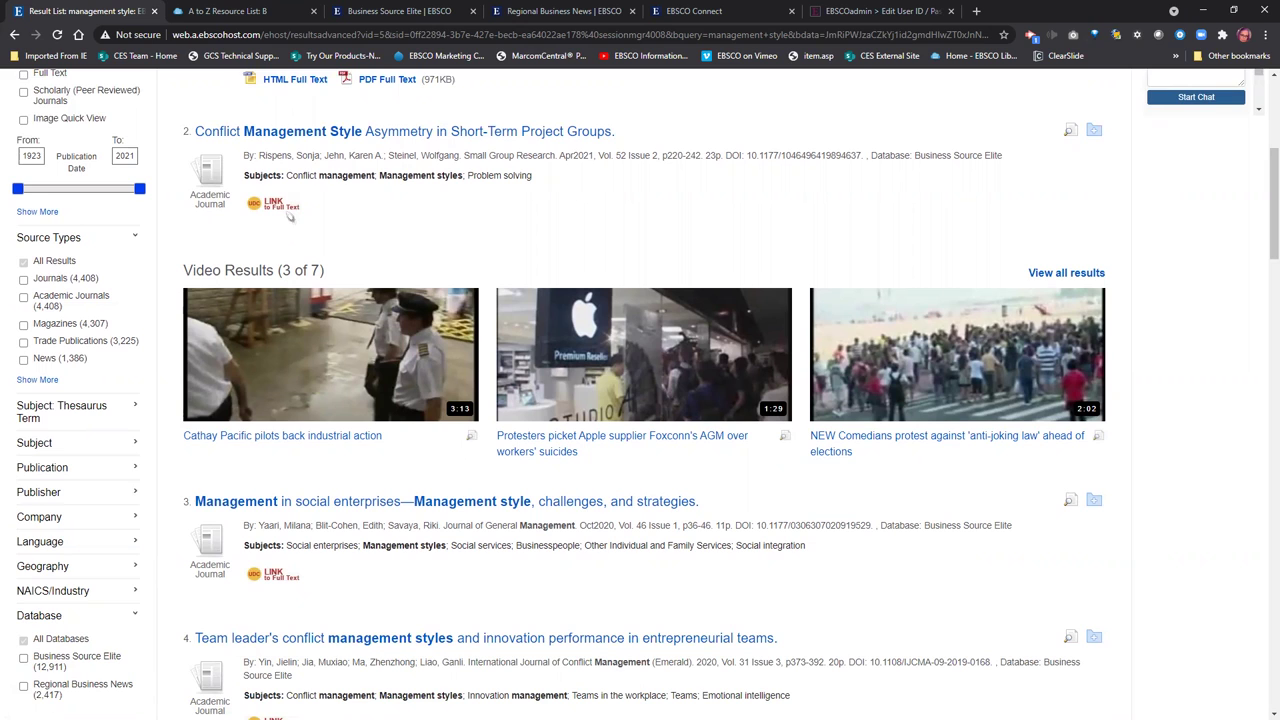
{"action": "left_click_drag", "start_coordinate": [465, 156], "coordinate": [556, 158]}
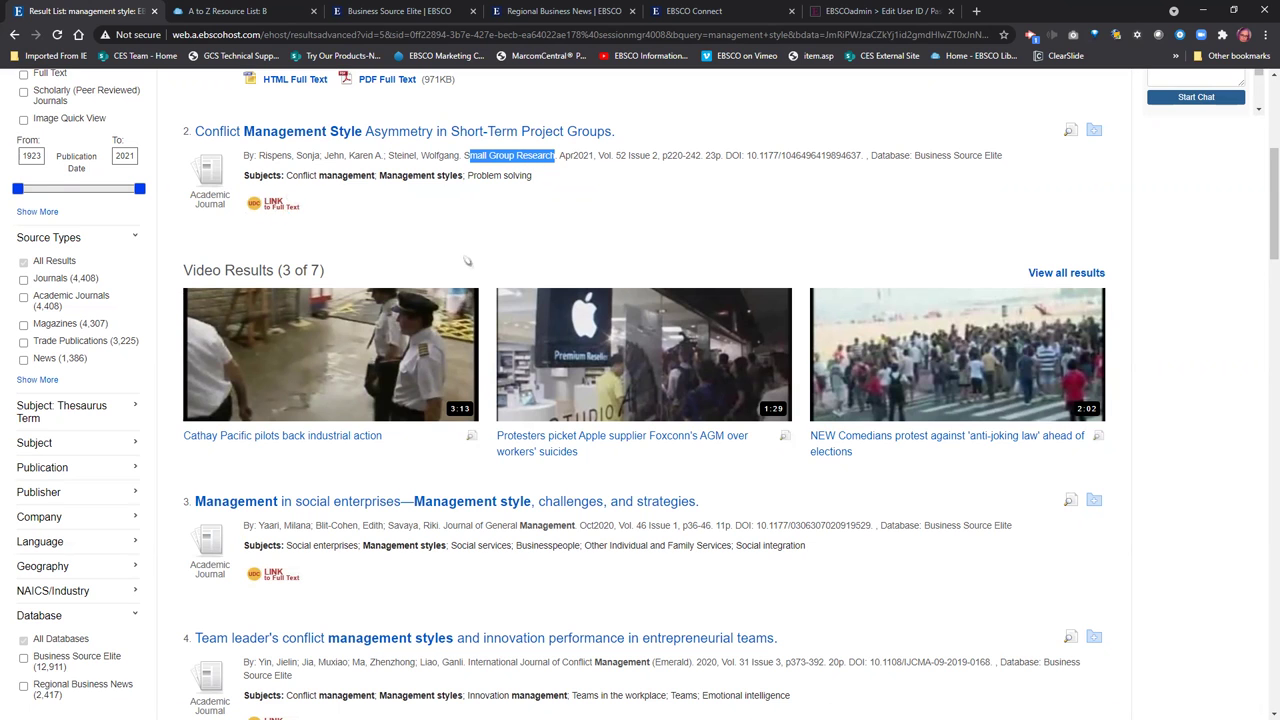
{"action": "scroll", "coordinate": [468, 255], "scroll_direction": "down", "scroll_amount": 2}
{"action": "scroll", "coordinate": [472, 246], "scroll_direction": "down", "scroll_amount": 2}
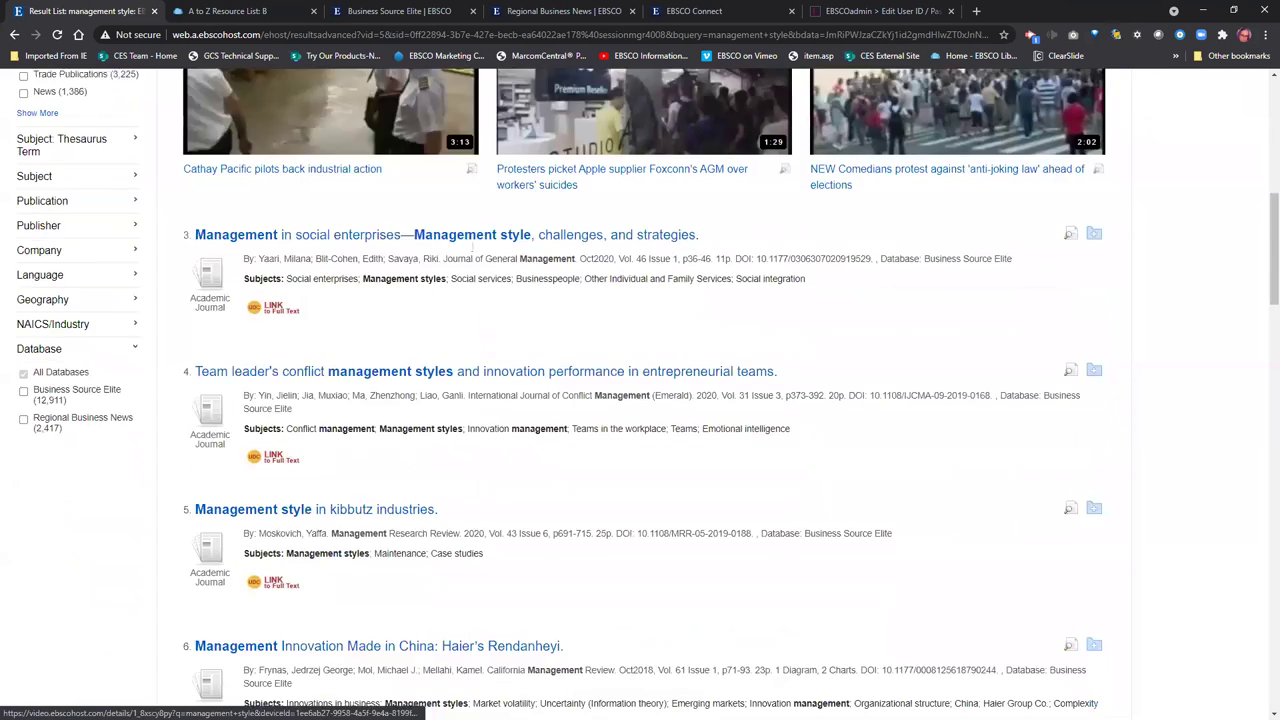
{"action": "scroll", "coordinate": [472, 246], "scroll_direction": "down", "scroll_amount": 7}
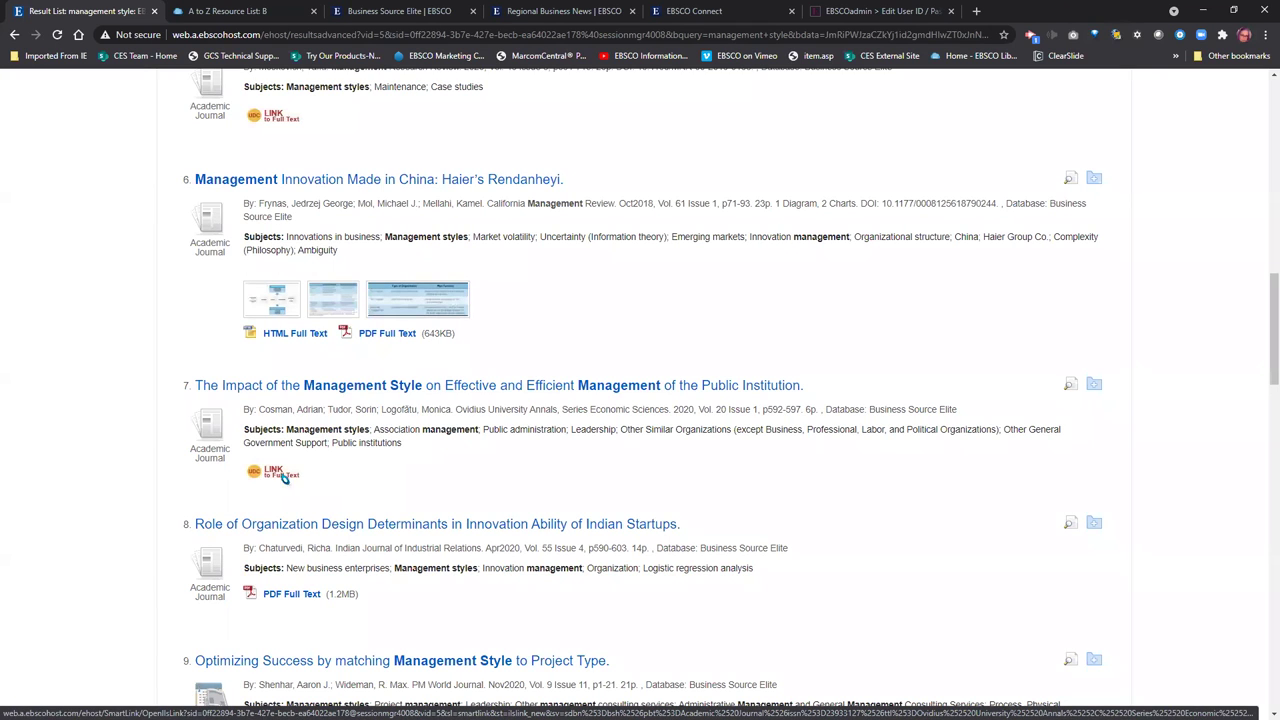
{"action": "scroll", "coordinate": [540, 425], "scroll_direction": "down", "scroll_amount": 2}
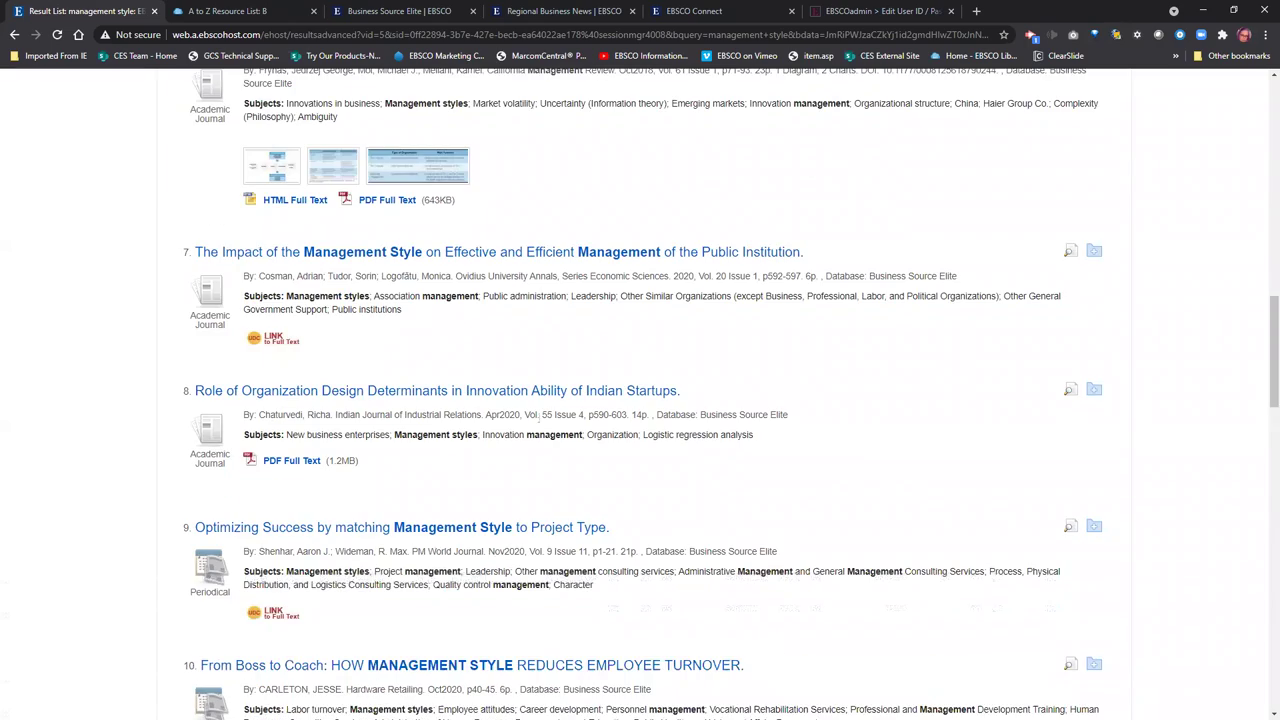
{"action": "scroll", "coordinate": [540, 422], "scroll_direction": "down", "scroll_amount": 2}
{"action": "scroll", "coordinate": [540, 422], "scroll_direction": "up", "scroll_amount": 7}
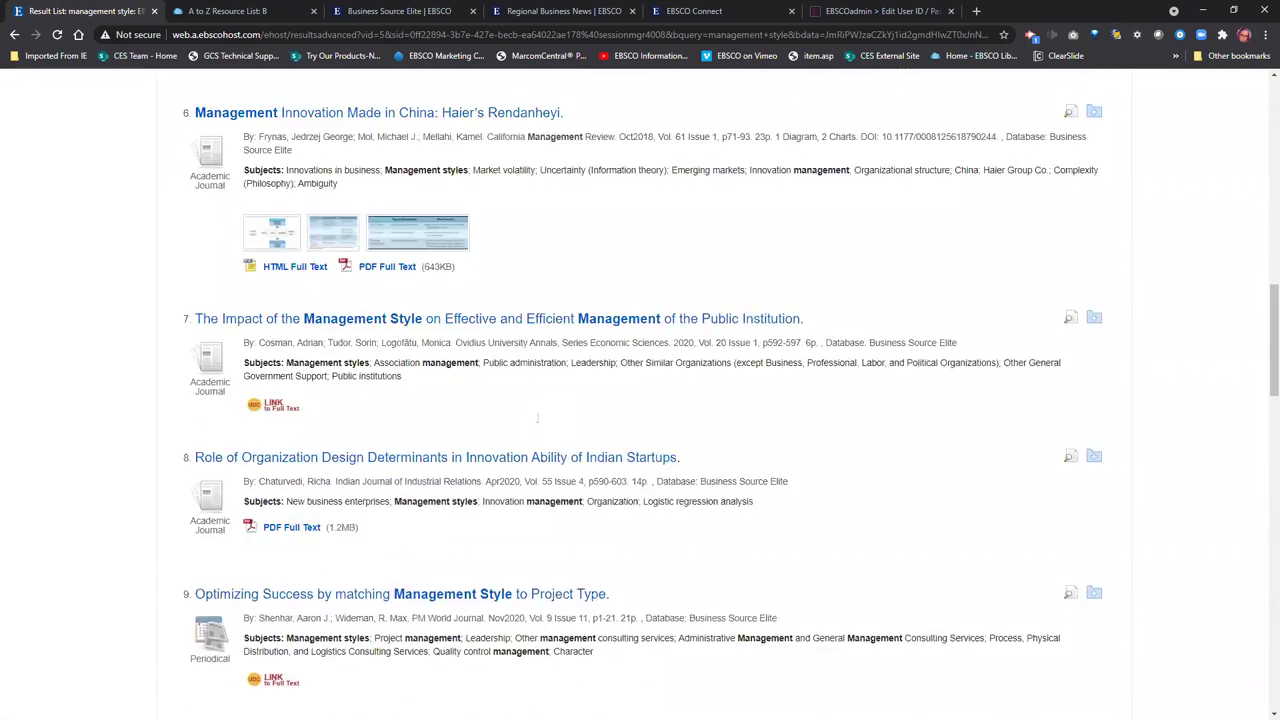
{"action": "scroll", "coordinate": [538, 420], "scroll_direction": "up", "scroll_amount": 7}
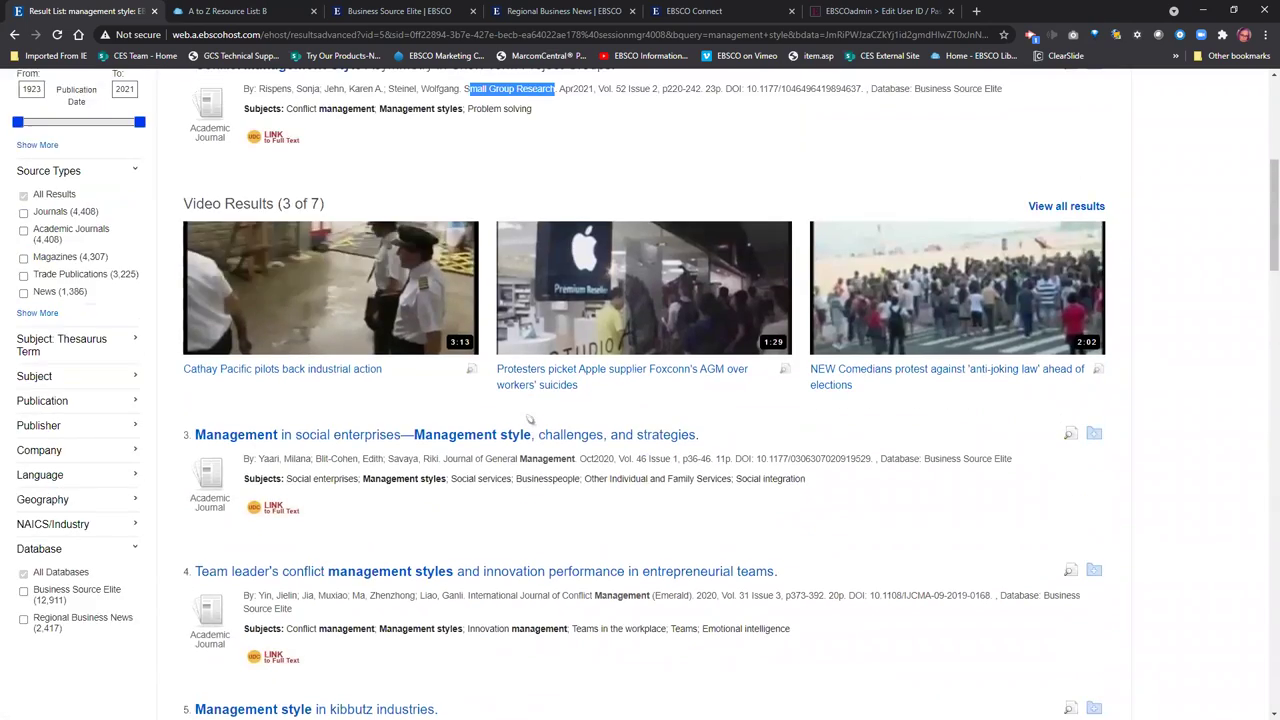
{"action": "scroll", "coordinate": [522, 416], "scroll_direction": "up", "scroll_amount": 4}
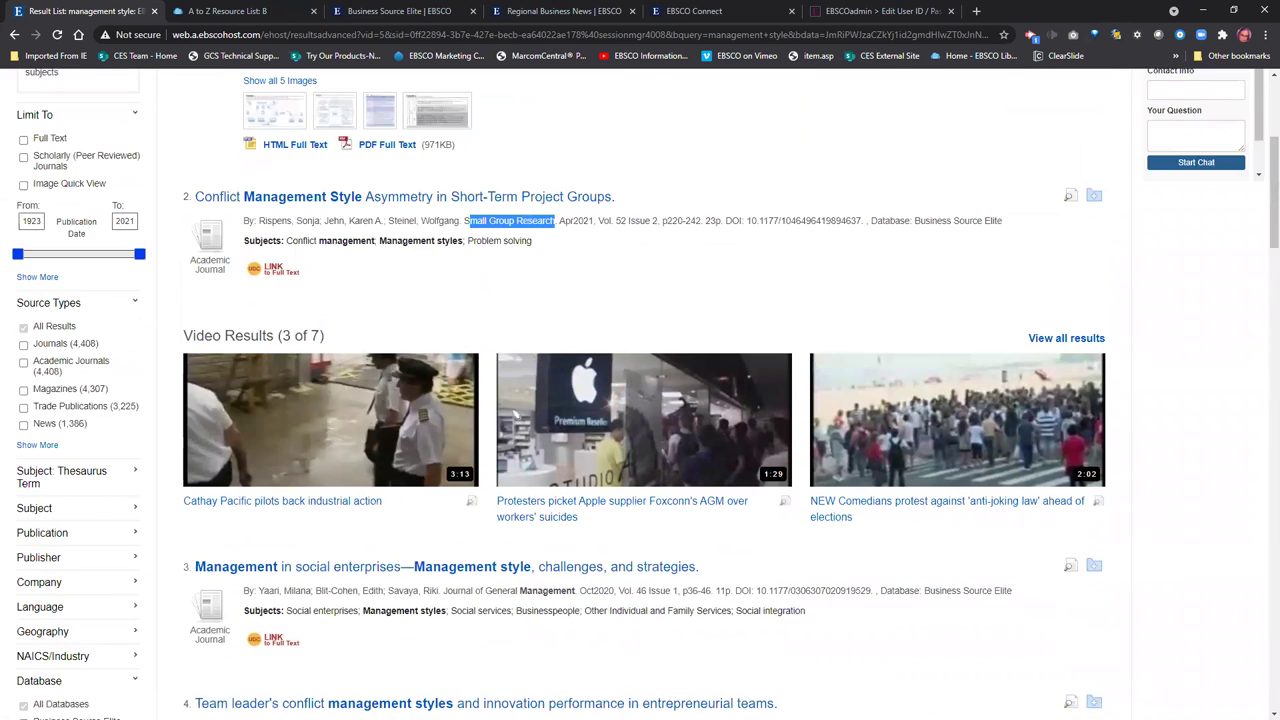
{"action": "scroll", "coordinate": [515, 415], "scroll_direction": "up", "scroll_amount": 2}
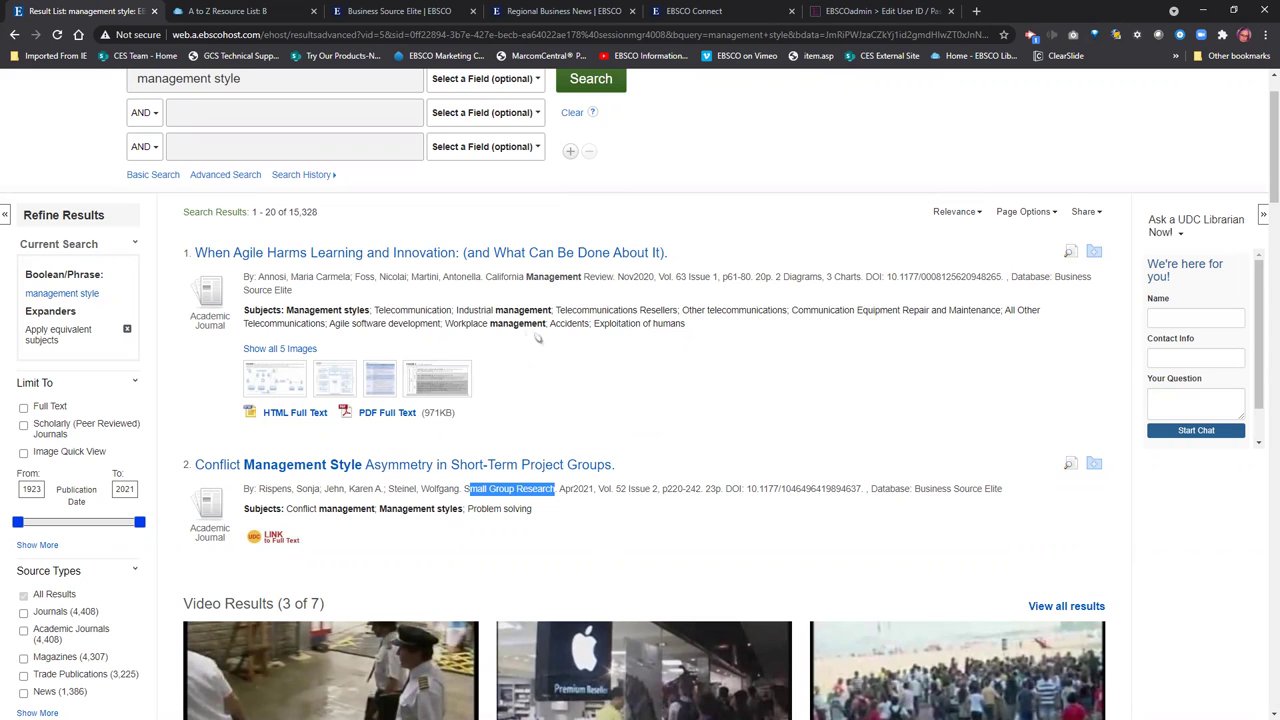
{"action": "left_click_drag", "start_coordinate": [347, 310], "coordinate": [706, 335]}
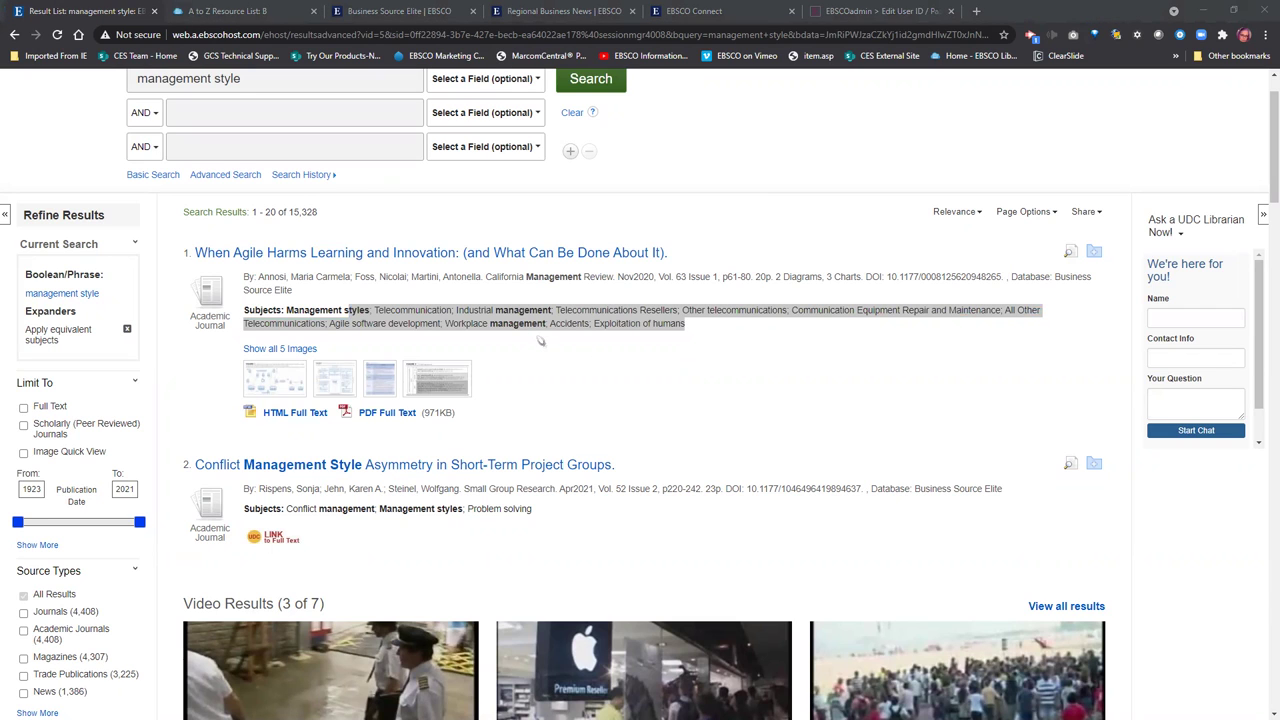
{"action": "left_click", "coordinate": [955, 212]}
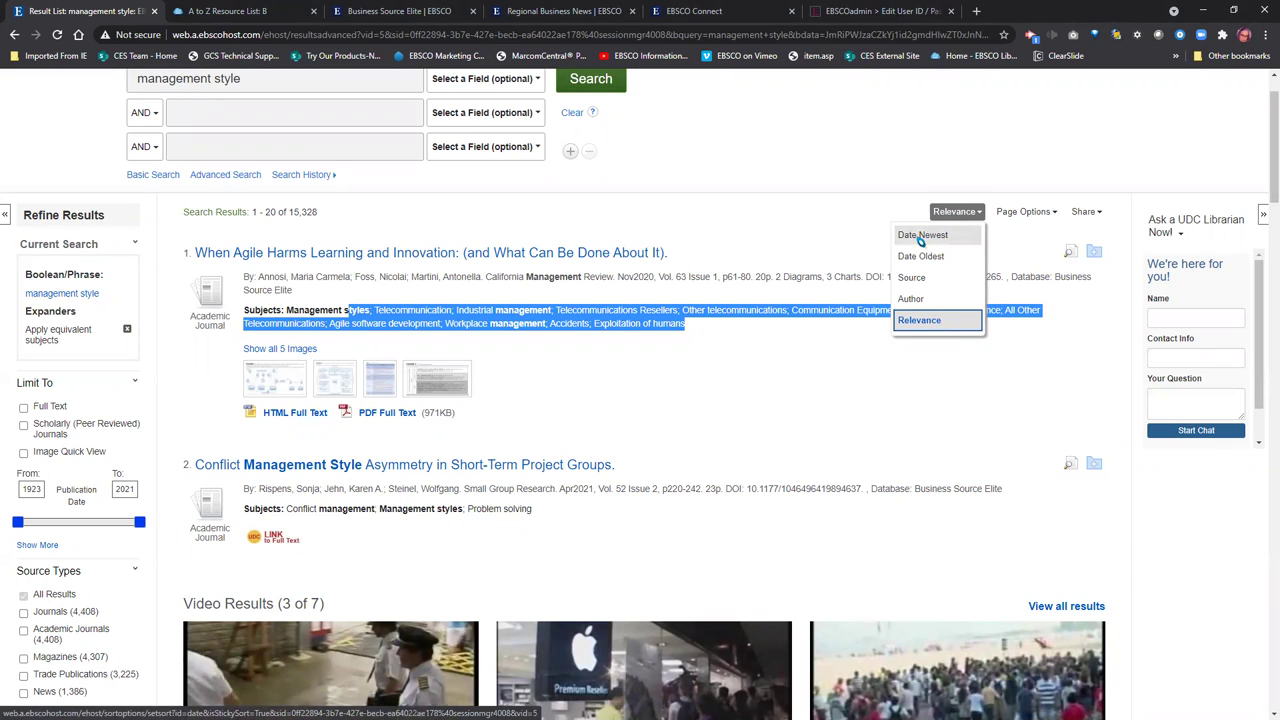
{"action": "left_click", "coordinate": [921, 240]}
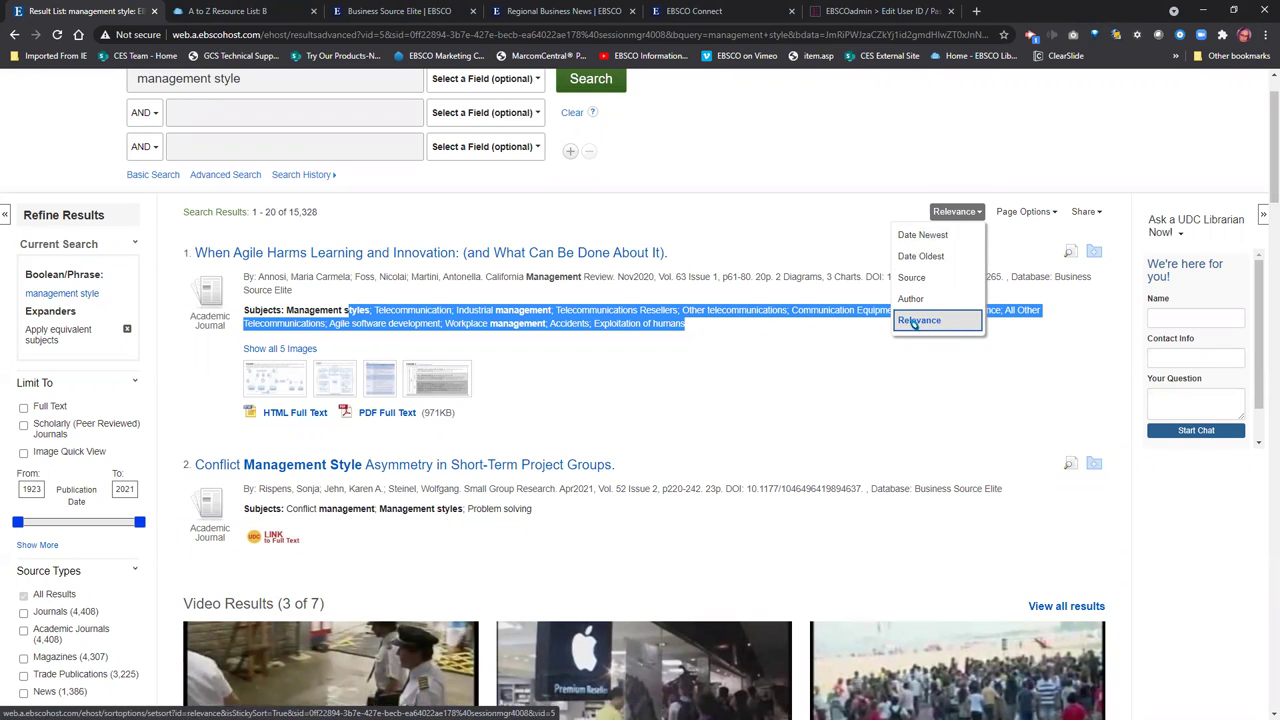
{"action": "left_click", "coordinate": [802, 237]}
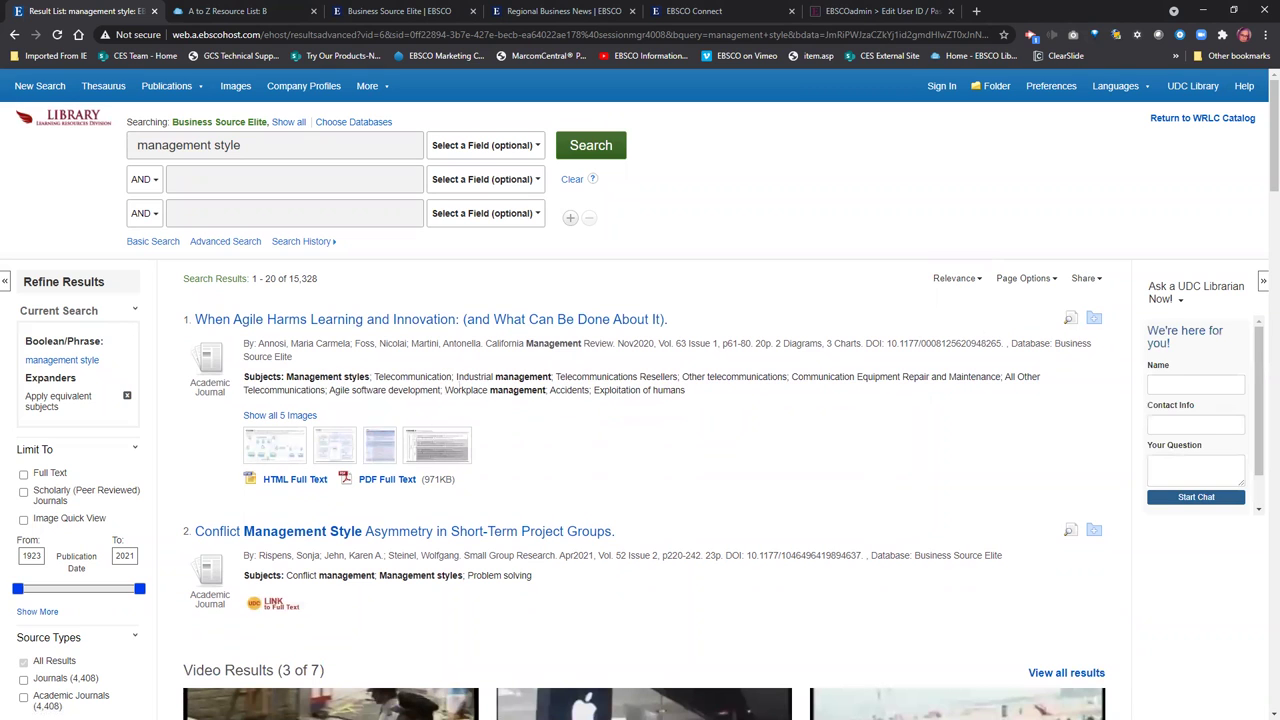
{"action": "scroll", "coordinate": [640, 394], "scroll_direction": "down", "scroll_amount": 1}
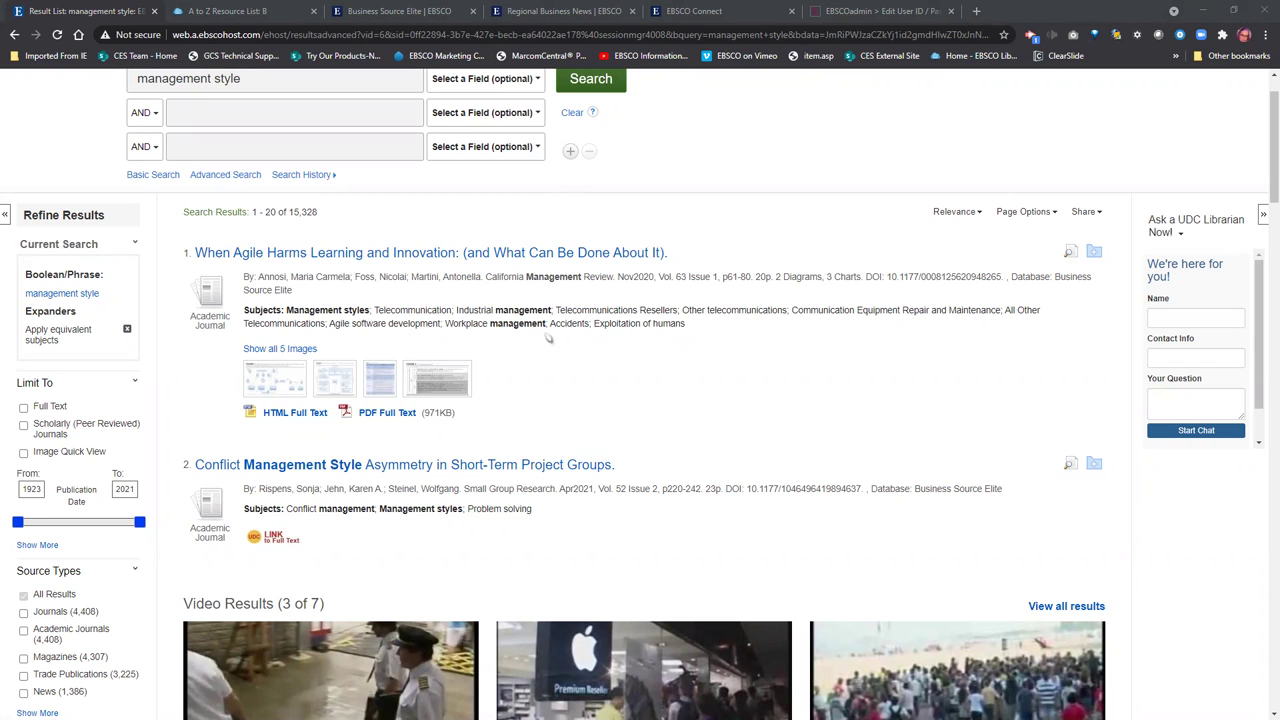
{"action": "scroll", "coordinate": [549, 341], "scroll_direction": "up", "scroll_amount": 1}
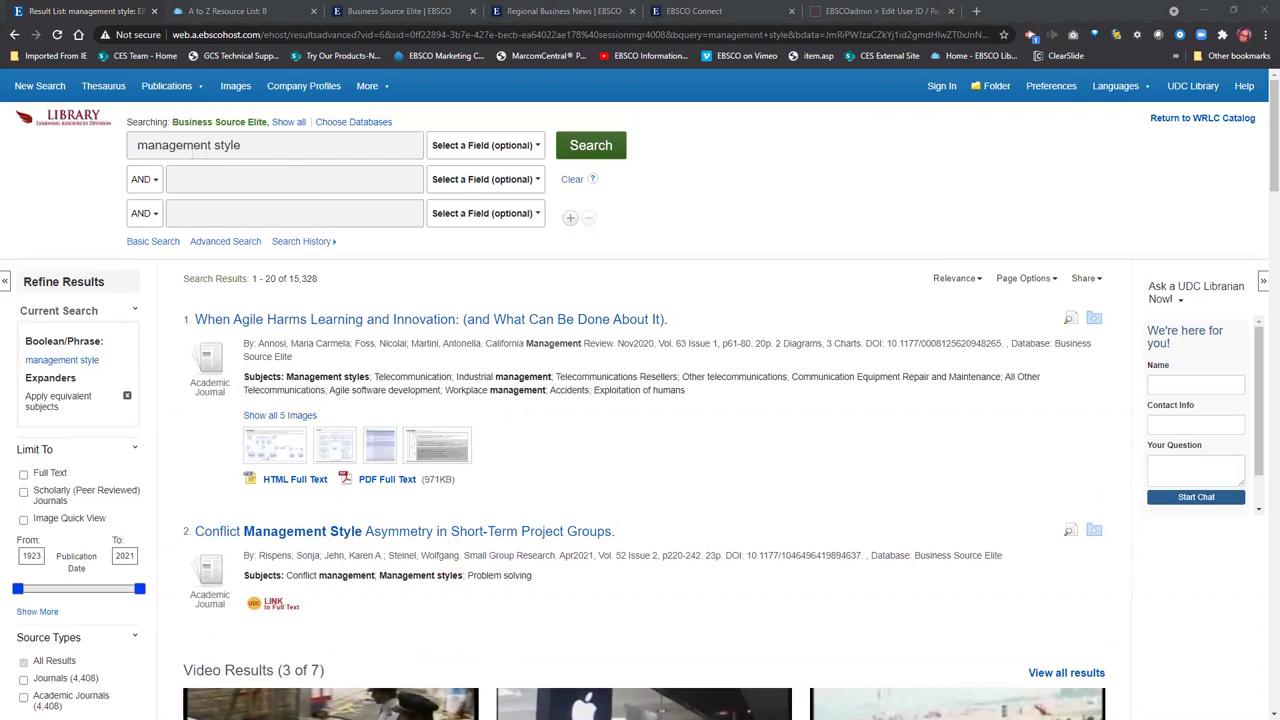
{"action": "scroll", "coordinate": [549, 341], "scroll_direction": "down", "scroll_amount": 1}
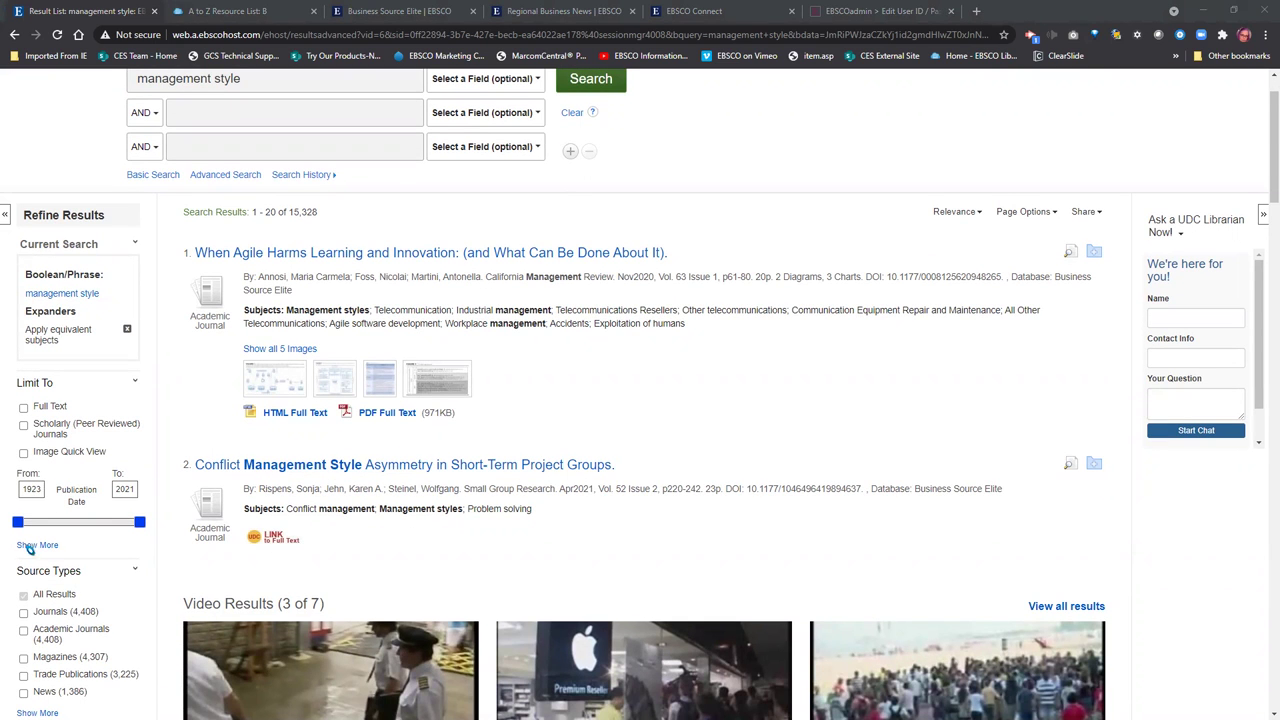
Limit publication dates to 2020–2021, then highlight result 2's April 2021 date.
{"action": "left_click_drag", "start_coordinate": [18, 522], "coordinate": [45, 522]}
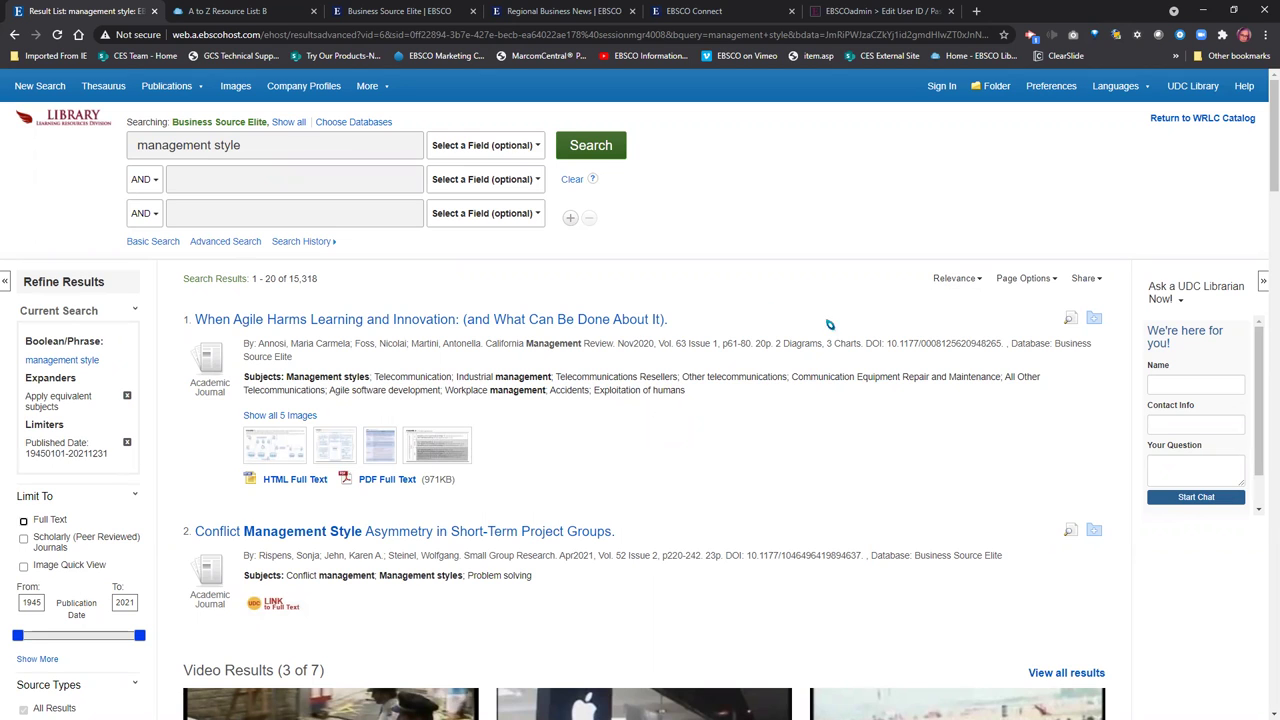
{"action": "double_click", "coordinate": [31, 602]}
{"action": "type", "text": "2021"}
{"action": "key", "text": "BackSpace"}
{"action": "type", "text": "0"}
{"action": "key", "text": "Tab"}
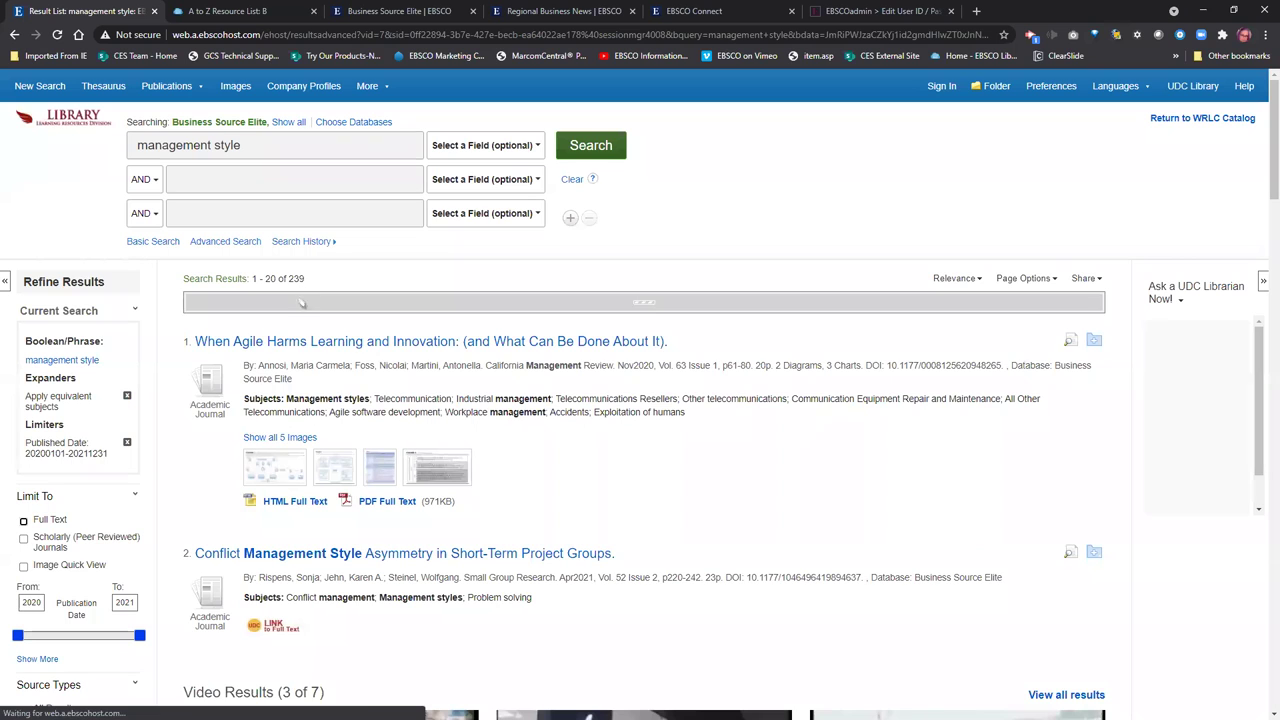
{"action": "scroll", "coordinate": [112, 569], "scroll_direction": "down", "scroll_amount": 2}
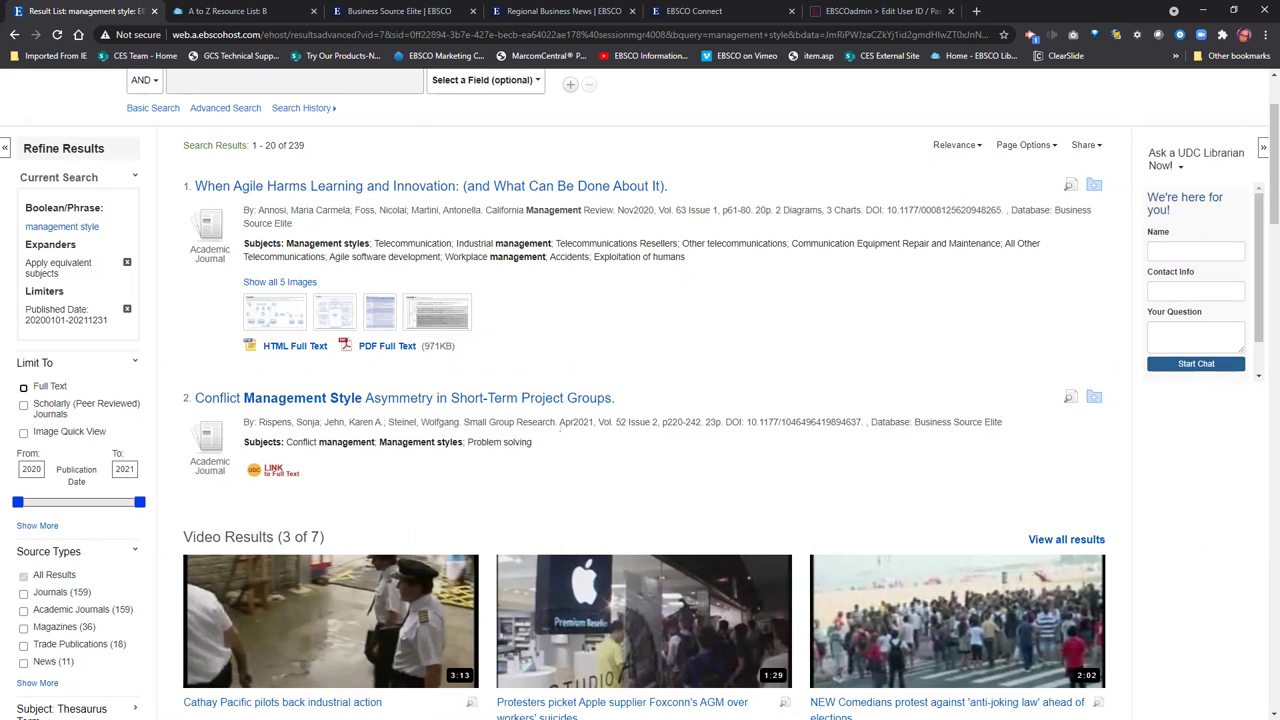
{"action": "left_click_drag", "start_coordinate": [564, 422], "coordinate": [594, 424]}
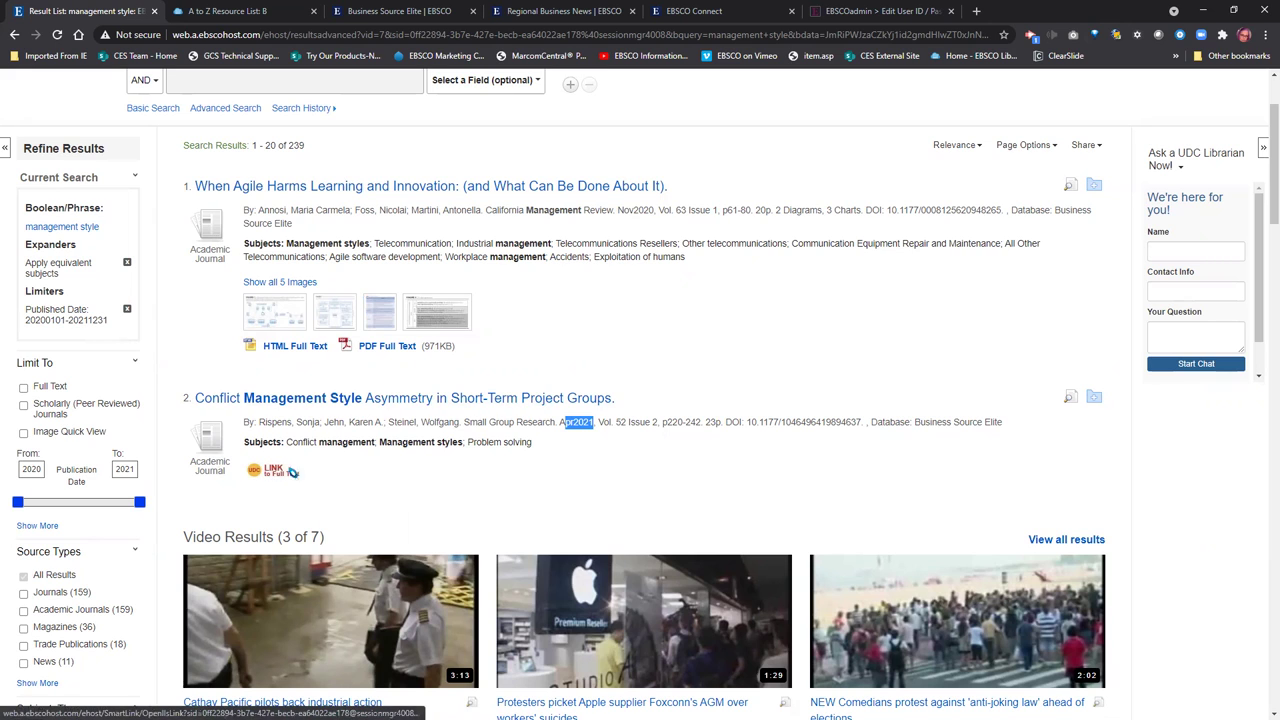
Tick Full Text under Limit To, leaving 56 results, and browse through them.
{"action": "left_click", "coordinate": [23, 387]}
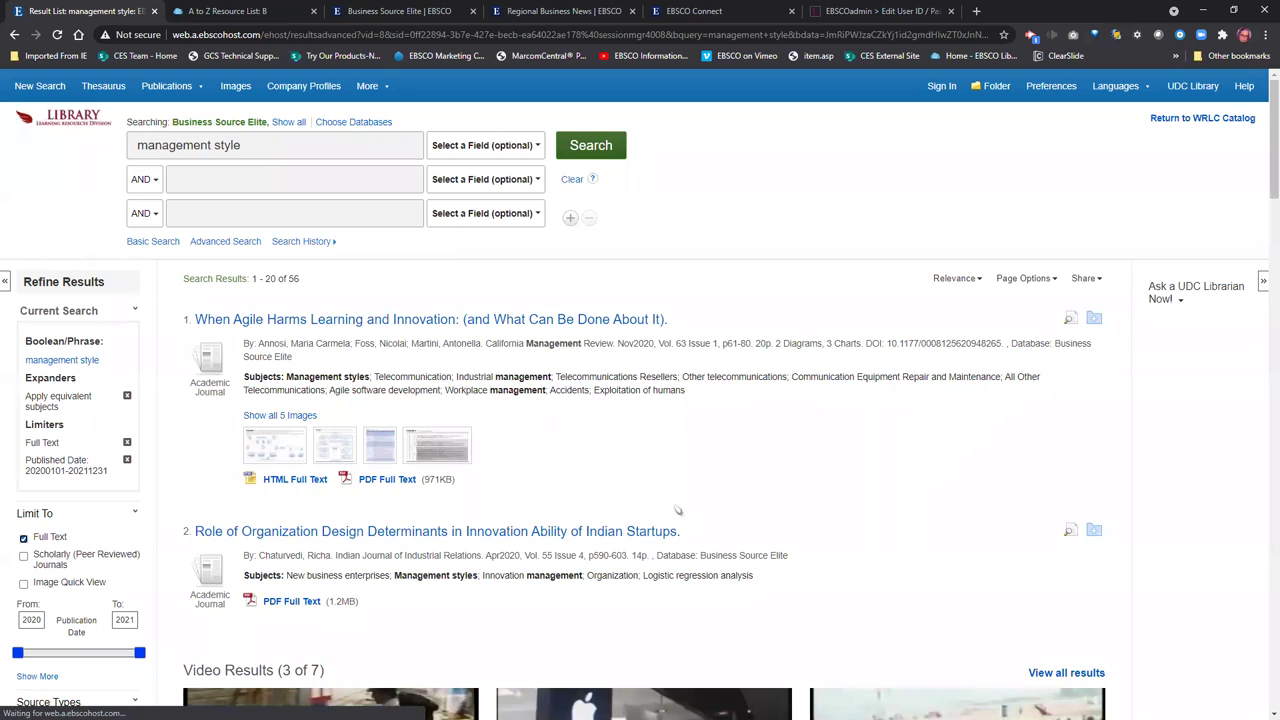
{"action": "scroll", "coordinate": [676, 507], "scroll_direction": "down", "scroll_amount": 1}
{"action": "scroll", "coordinate": [676, 507], "scroll_direction": "down", "scroll_amount": 4}
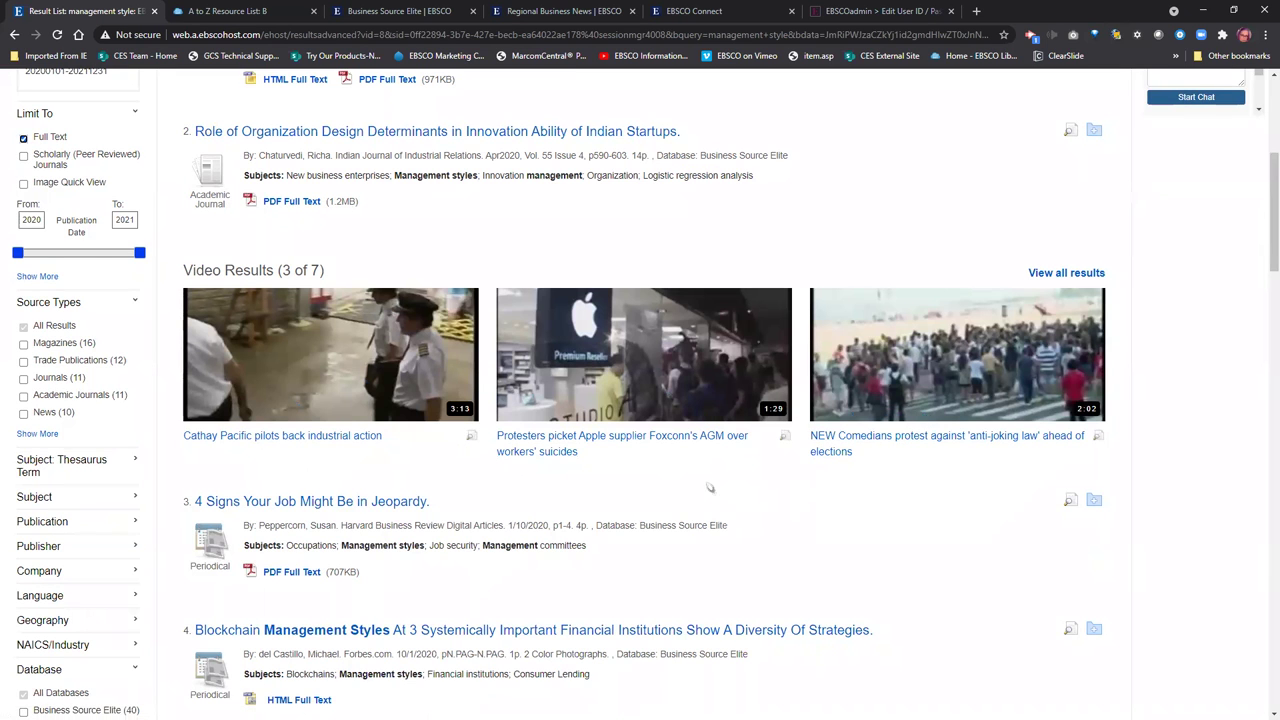
{"action": "scroll", "coordinate": [709, 488], "scroll_direction": "up", "scroll_amount": 2}
{"action": "scroll", "coordinate": [709, 488], "scroll_direction": "up", "scroll_amount": 2}
{"action": "scroll", "coordinate": [634, 480], "scroll_direction": "down", "scroll_amount": 2}
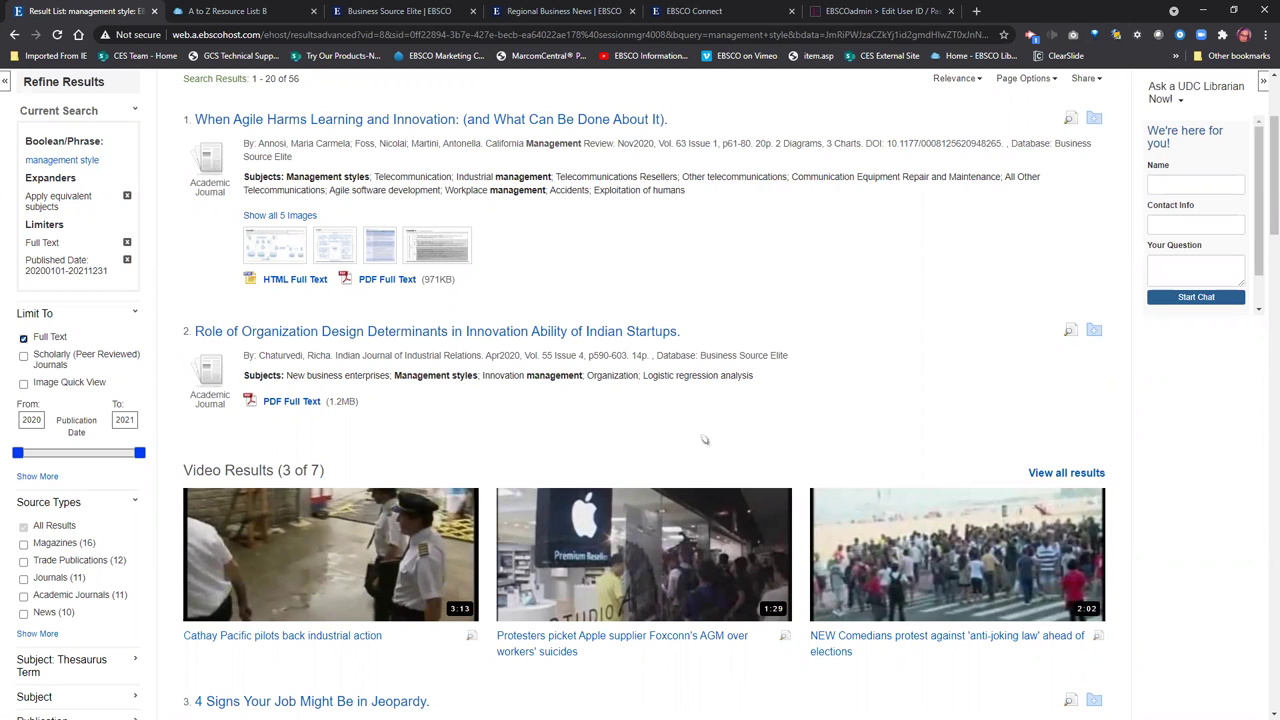
{"action": "scroll", "coordinate": [494, 433], "scroll_direction": "up", "scroll_amount": 1}
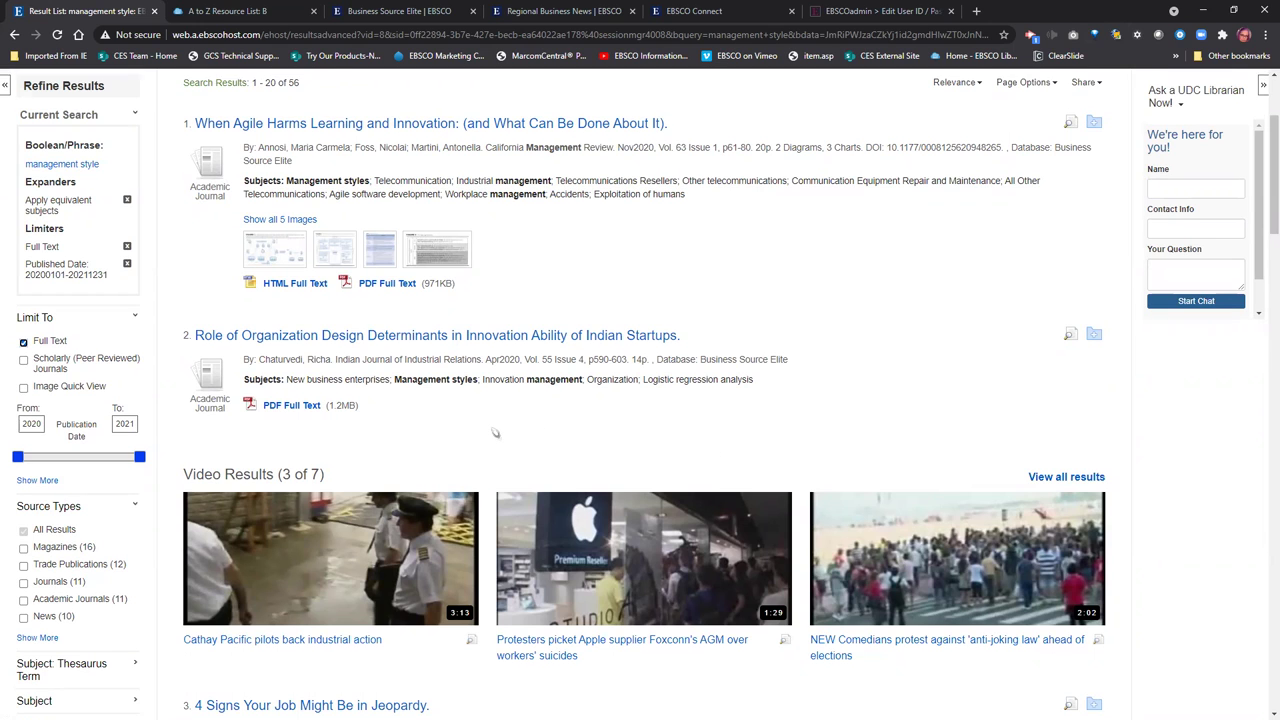
{"action": "scroll", "coordinate": [494, 433], "scroll_direction": "up", "scroll_amount": 2}
{"action": "scroll", "coordinate": [494, 433], "scroll_direction": "up", "scroll_amount": 1}
{"action": "scroll", "coordinate": [494, 433], "scroll_direction": "down", "scroll_amount": 3}
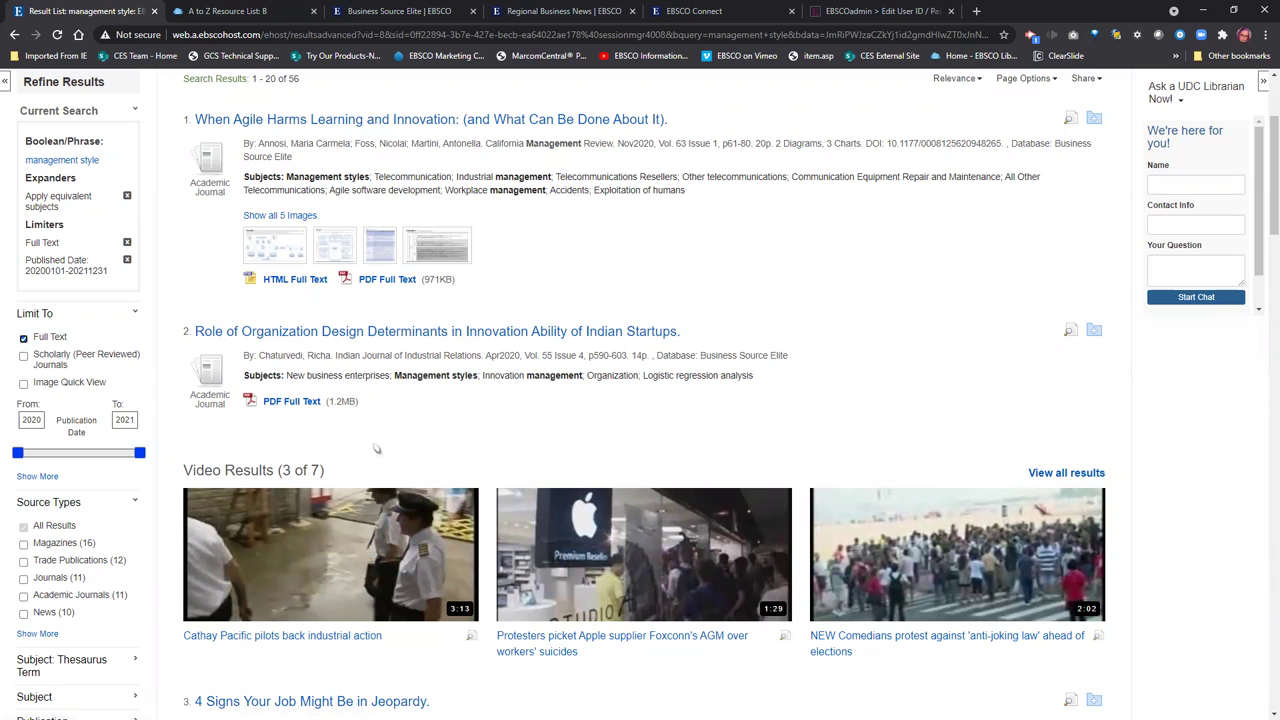
{"action": "scroll", "coordinate": [381, 445], "scroll_direction": "up", "scroll_amount": 3}
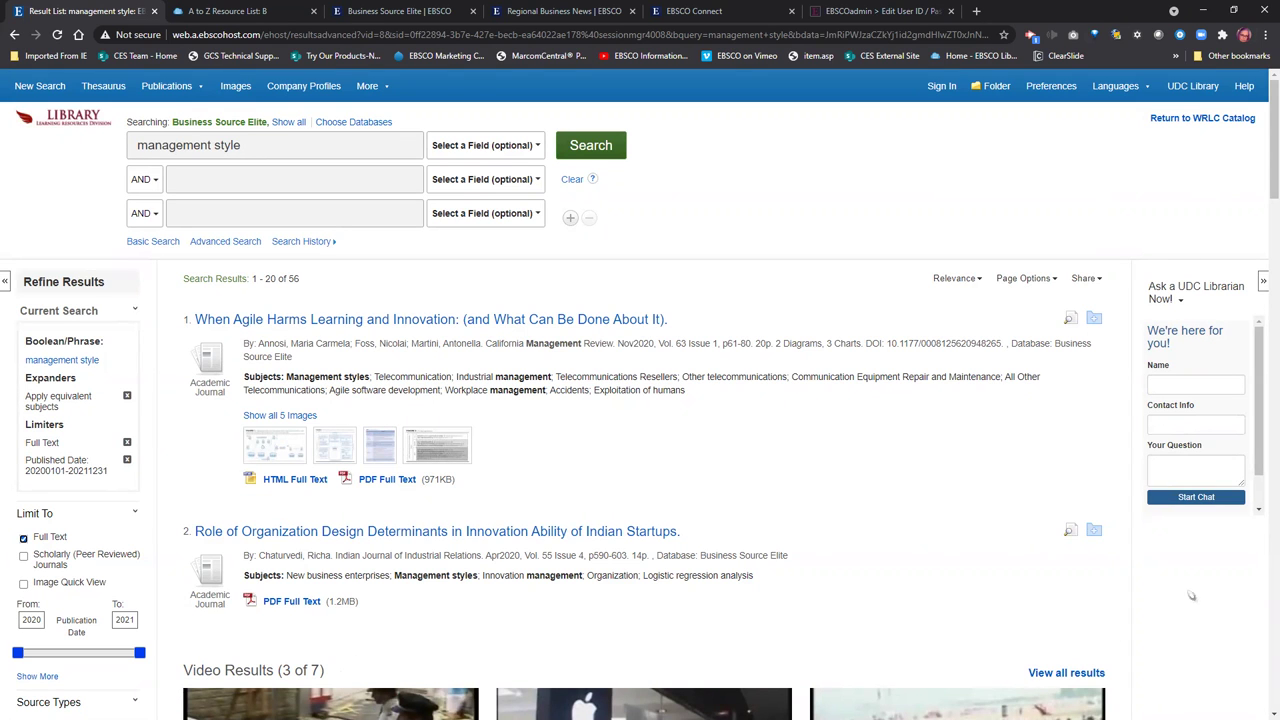
{"action": "scroll", "coordinate": [1191, 596], "scroll_direction": "down", "scroll_amount": 2}
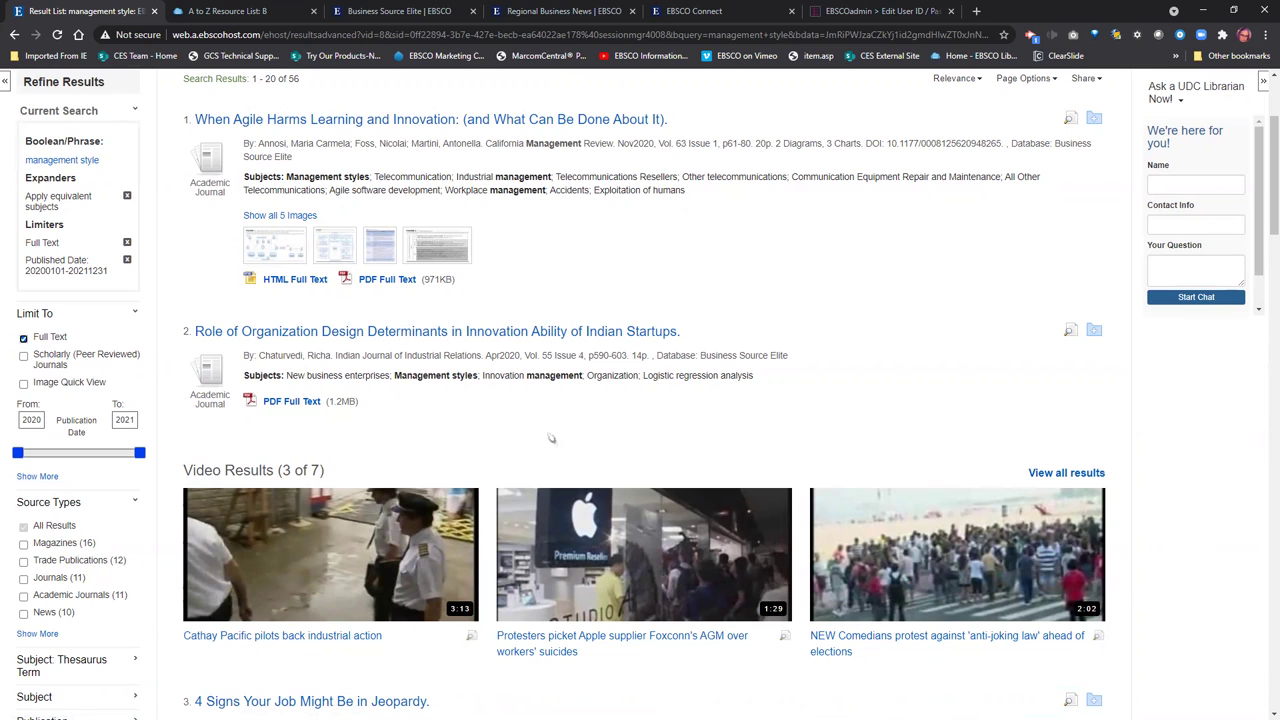
{"action": "scroll", "coordinate": [427, 440], "scroll_direction": "up", "scroll_amount": 2}
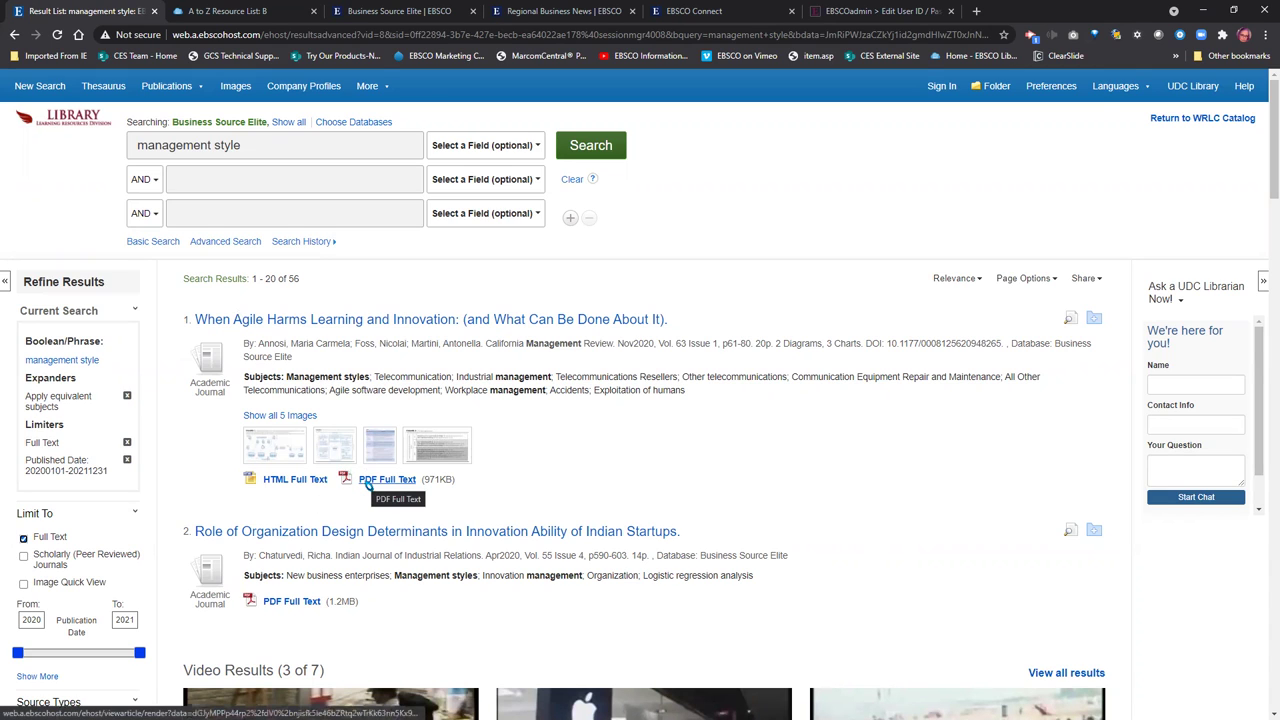
Open the HTML full text of 'When Agile Harms Learning and Innovation' and list its translation languages.
{"action": "left_click", "coordinate": [289, 482]}
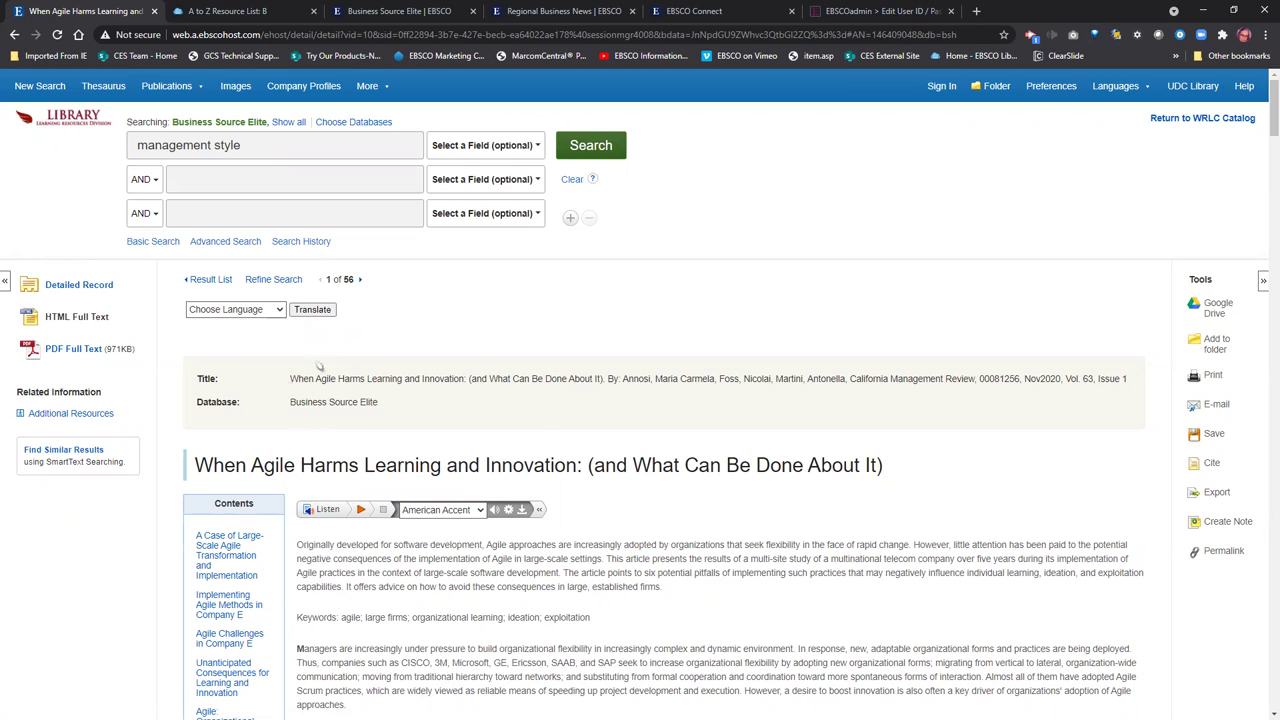
{"action": "left_click", "coordinate": [279, 311]}
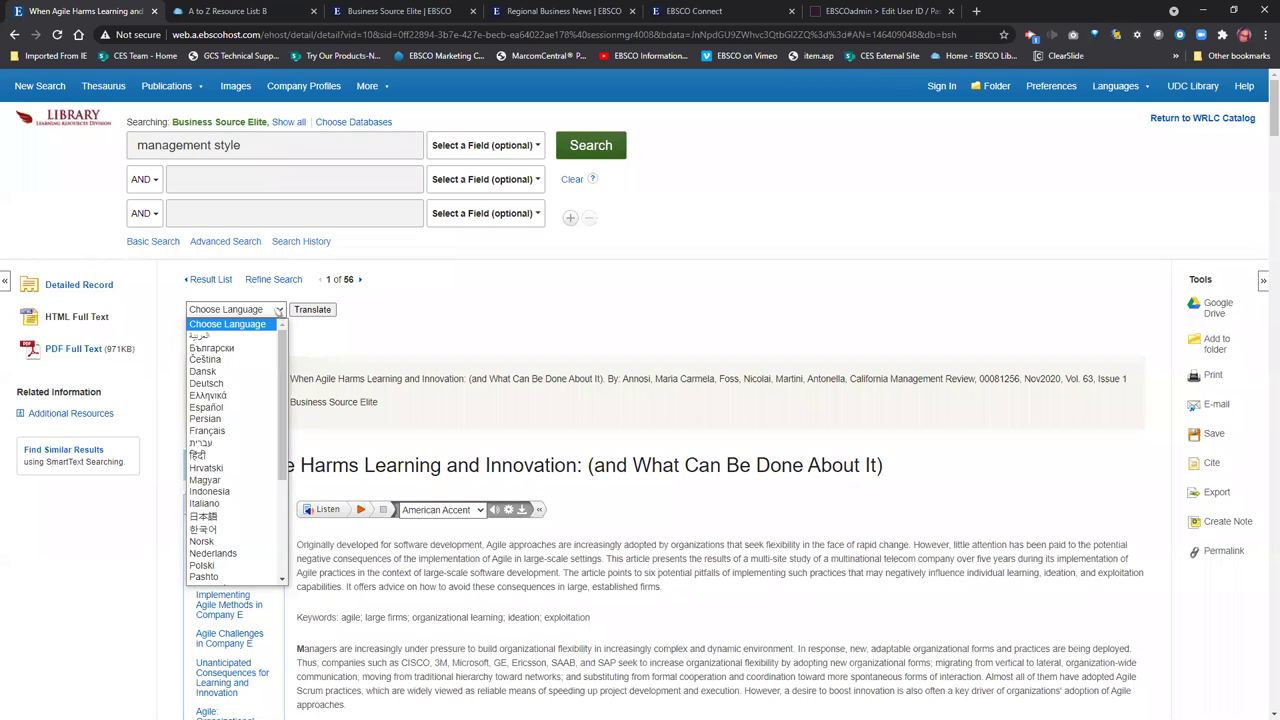
Close the language list without choosing one and scroll down the Agile article.
{"action": "left_click", "coordinate": [279, 311]}
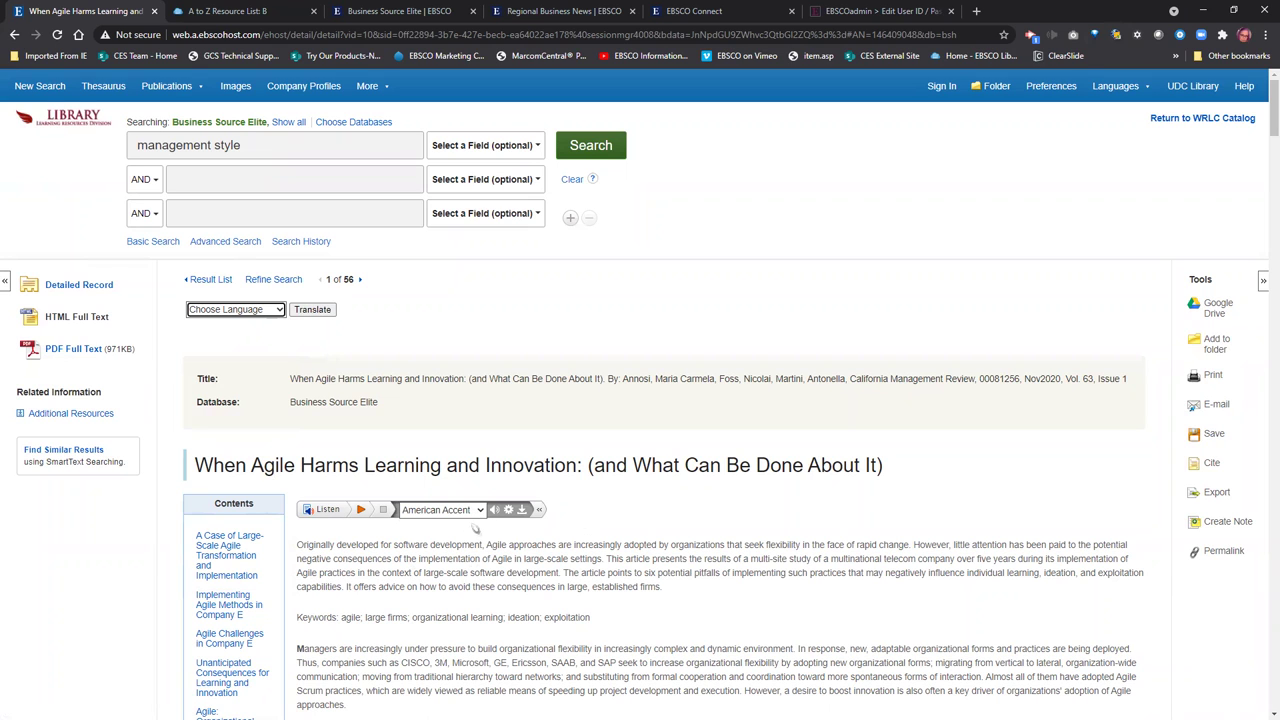
{"action": "scroll", "coordinate": [574, 532], "scroll_direction": "down", "scroll_amount": 3}
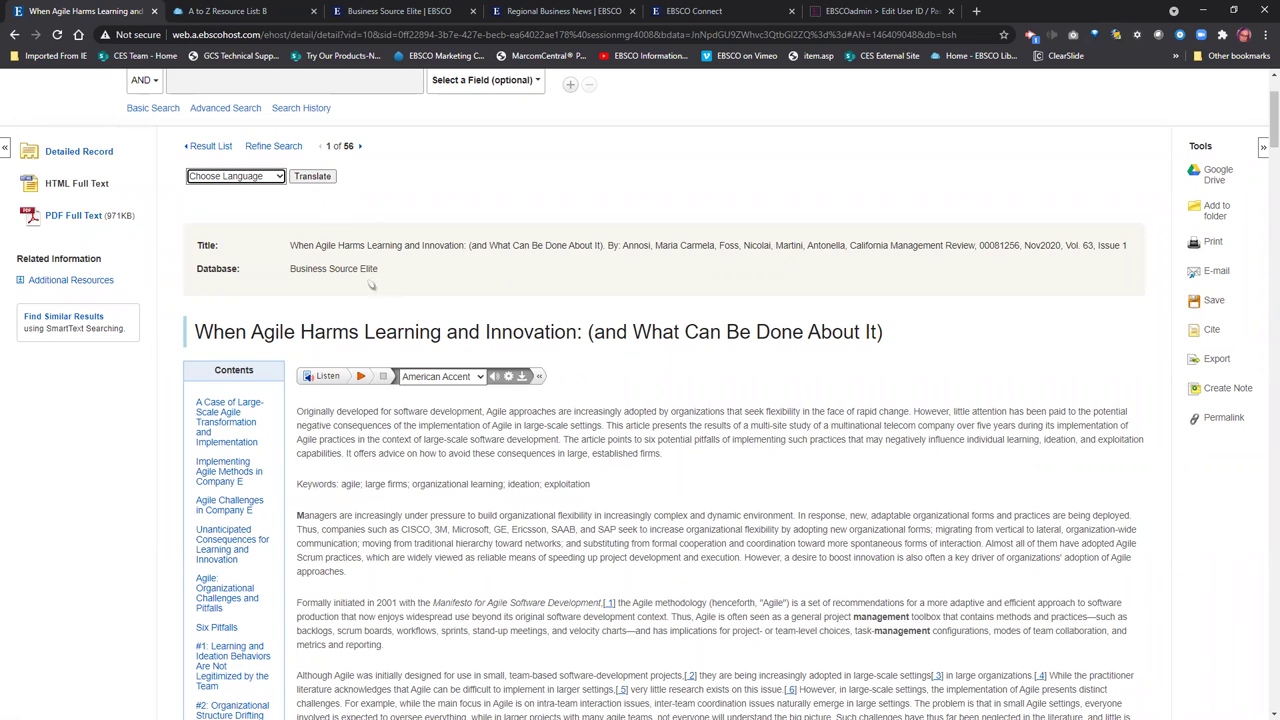
{"action": "left_click", "coordinate": [46, 188]}
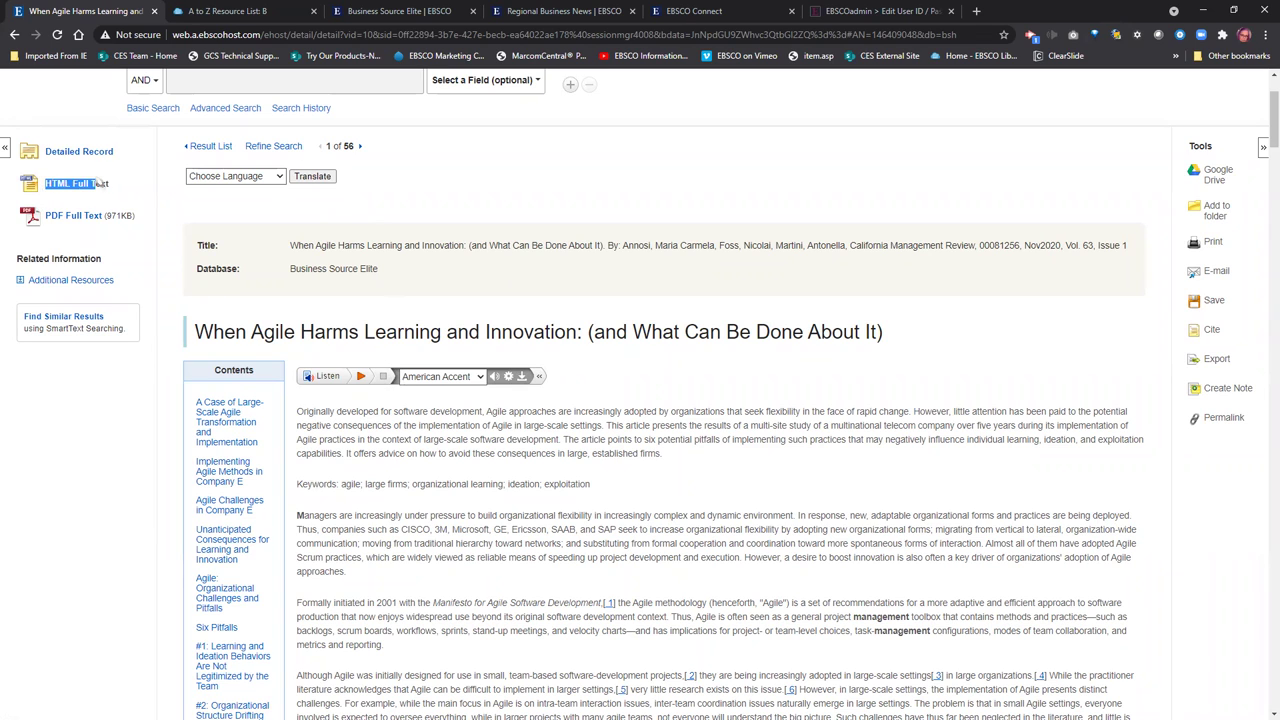
{"action": "left_click_drag", "start_coordinate": [112, 183], "coordinate": [44, 184]}
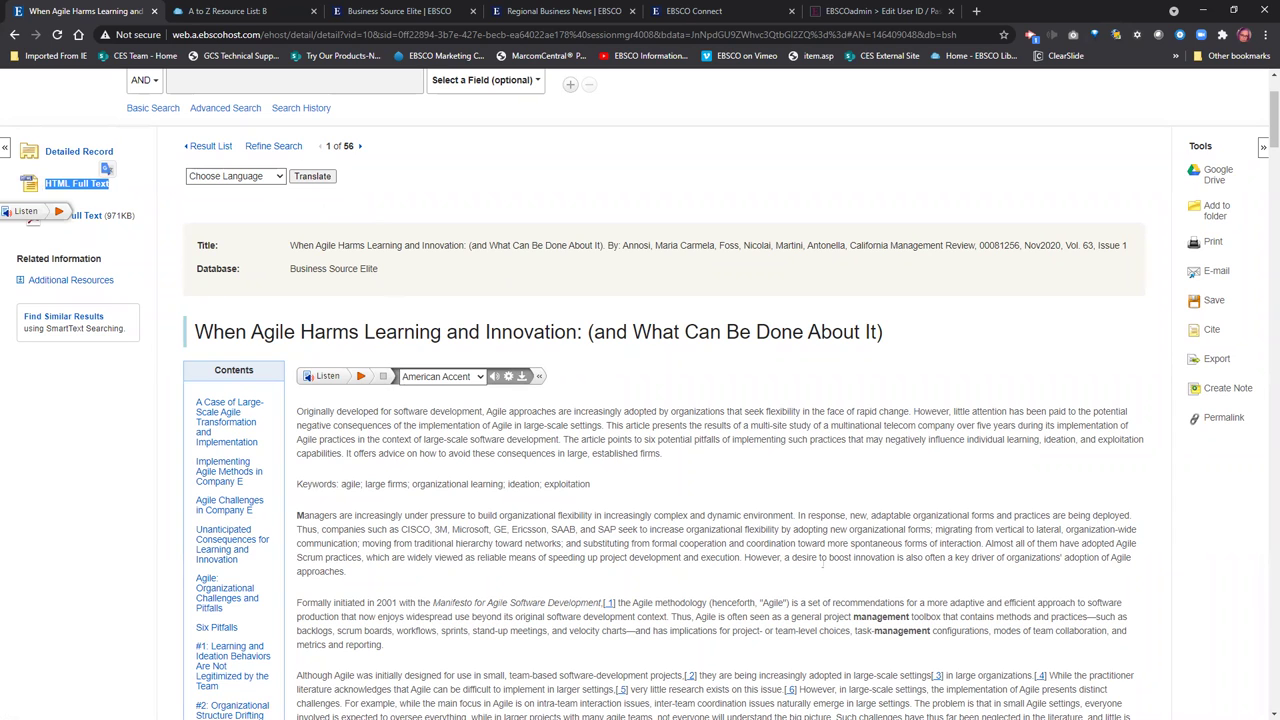
{"action": "scroll", "coordinate": [853, 555], "scroll_direction": "down", "scroll_amount": 1}
{"action": "scroll", "coordinate": [855, 560], "scroll_direction": "up", "scroll_amount": 3}
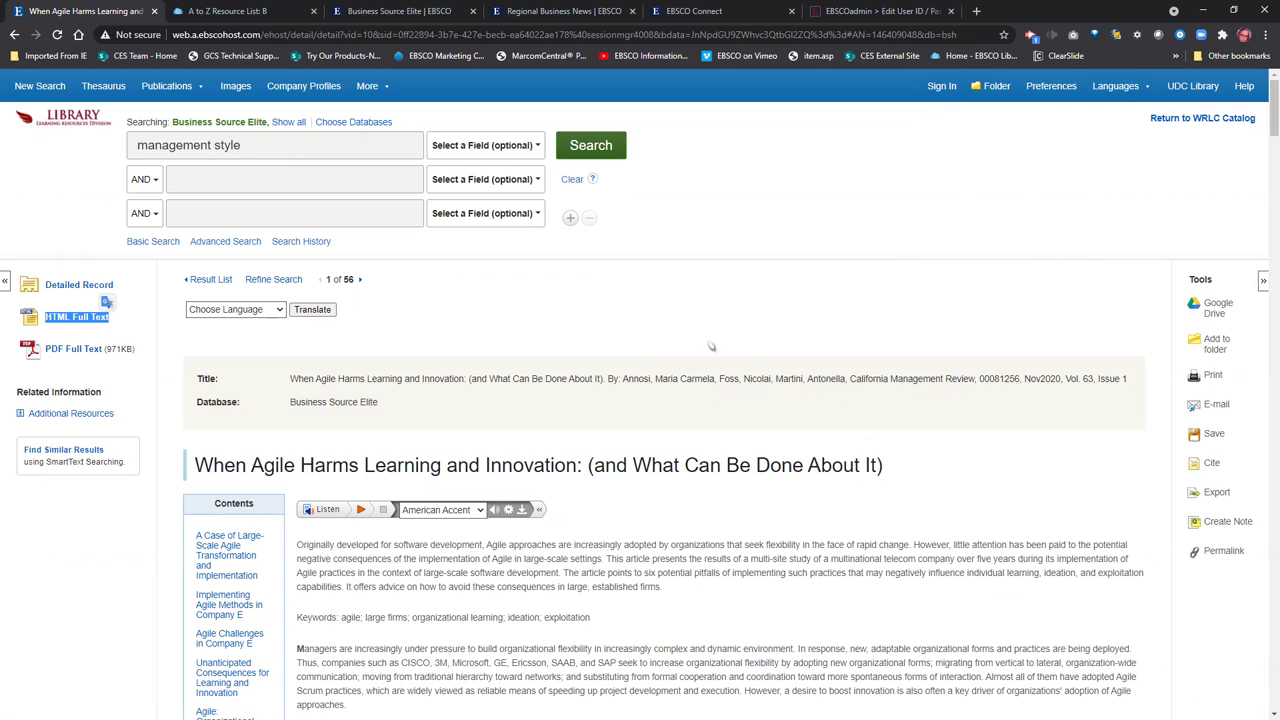
{"action": "left_click", "coordinate": [1227, 348]}
Show the Agile article's ready-made citations and select the MLA citation text.
{"action": "left_click", "coordinate": [1211, 465]}
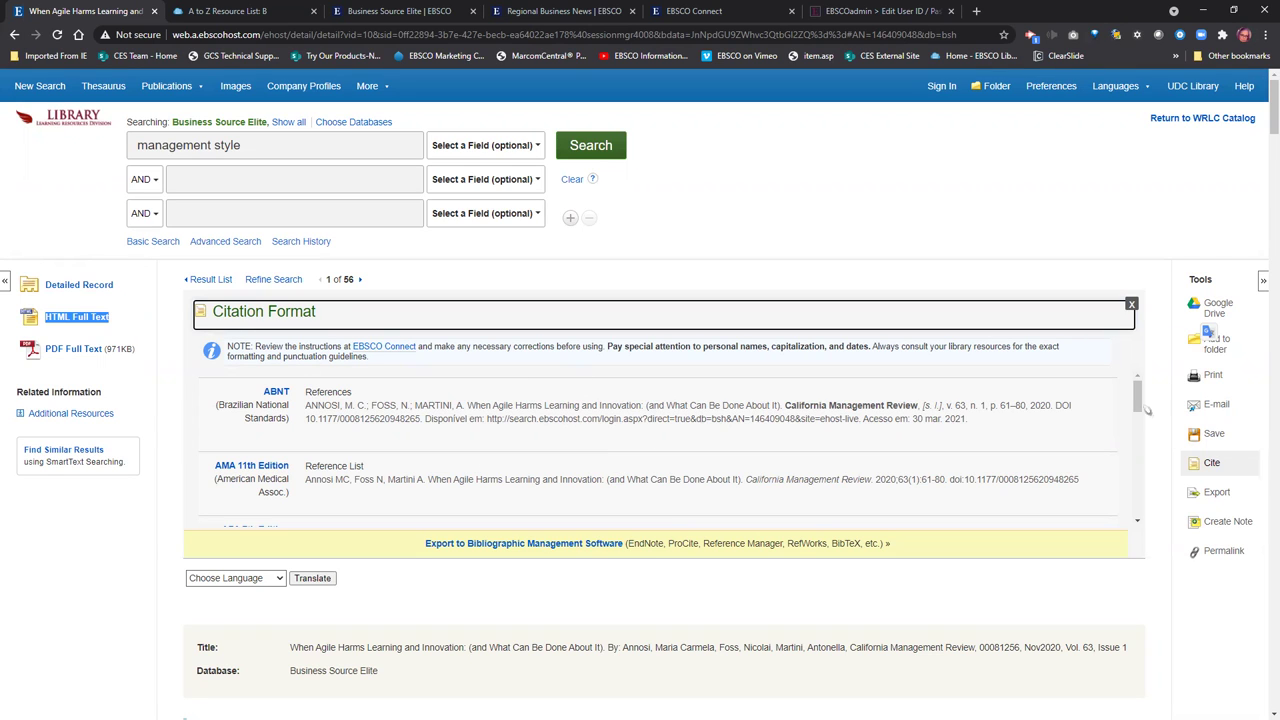
{"action": "left_click_drag", "start_coordinate": [1137, 397], "coordinate": [1142, 510]}
{"action": "left_click_drag", "start_coordinate": [470, 436], "coordinate": [295, 422]}
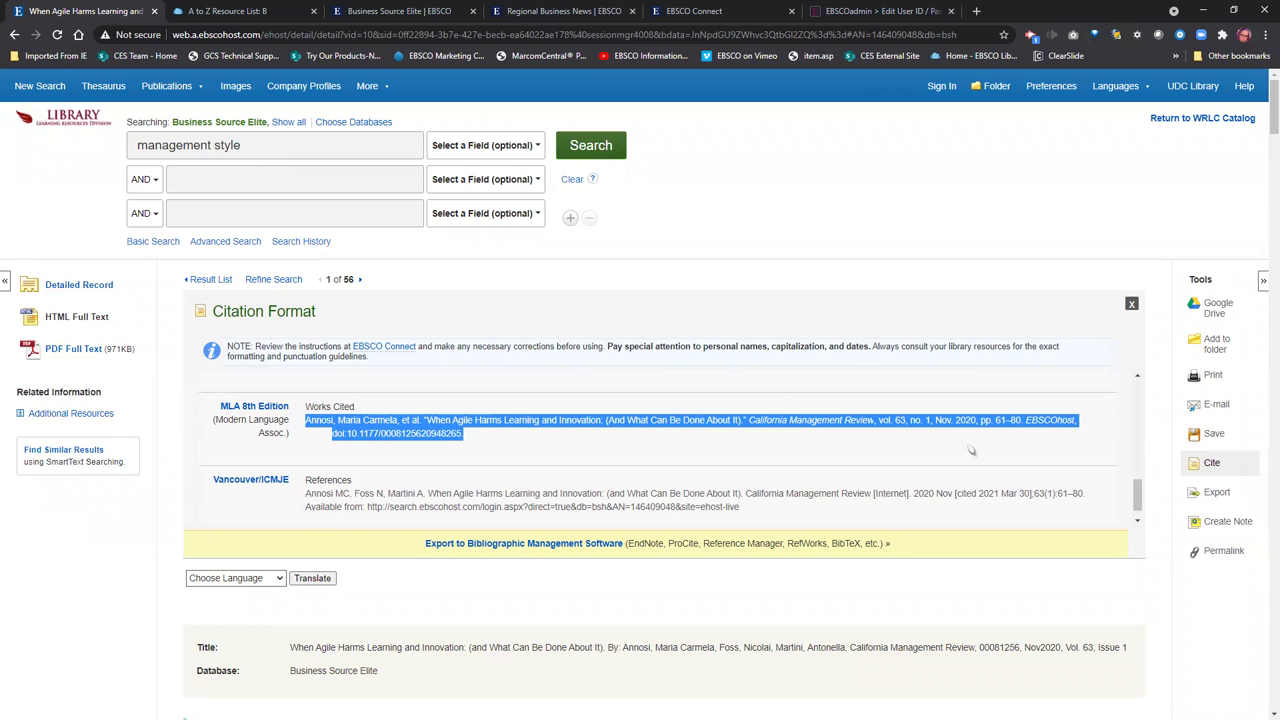
Scroll through the citation styles and open the APA 7th Edition style guide.
{"action": "scroll", "coordinate": [971, 451], "scroll_direction": "down", "scroll_amount": 2}
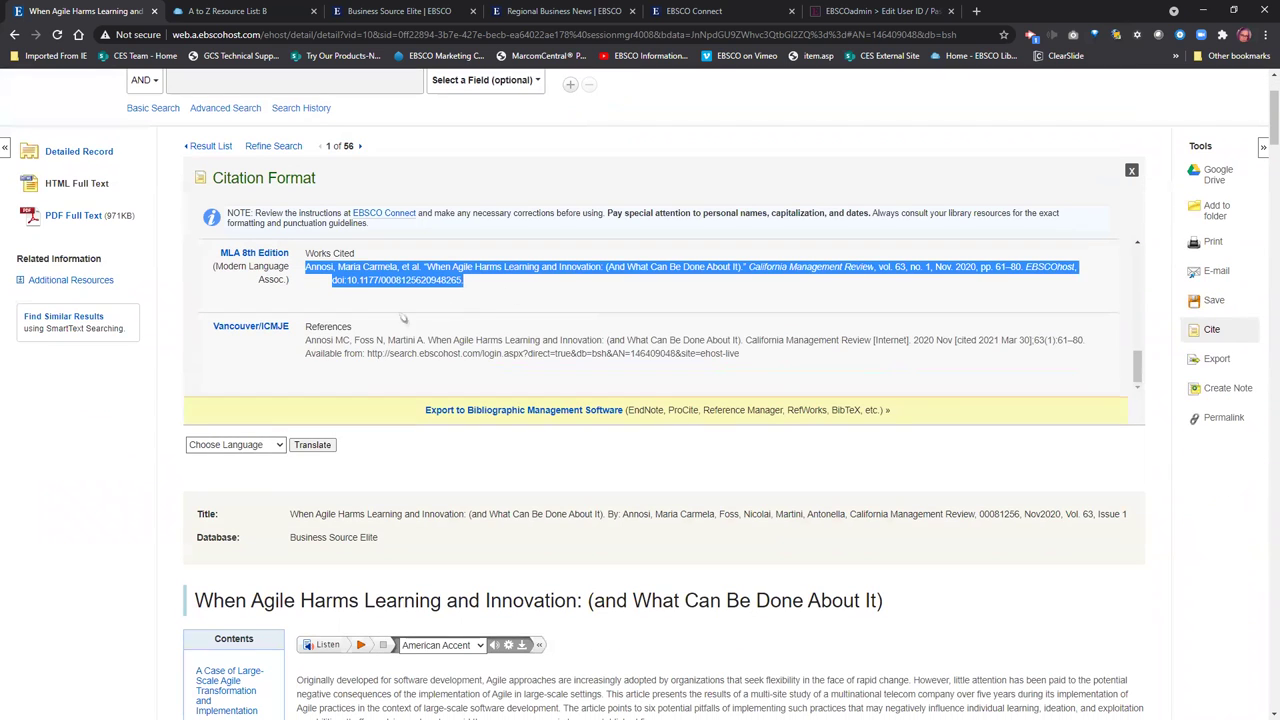
{"action": "scroll", "coordinate": [589, 316], "scroll_direction": "up", "scroll_amount": 1}
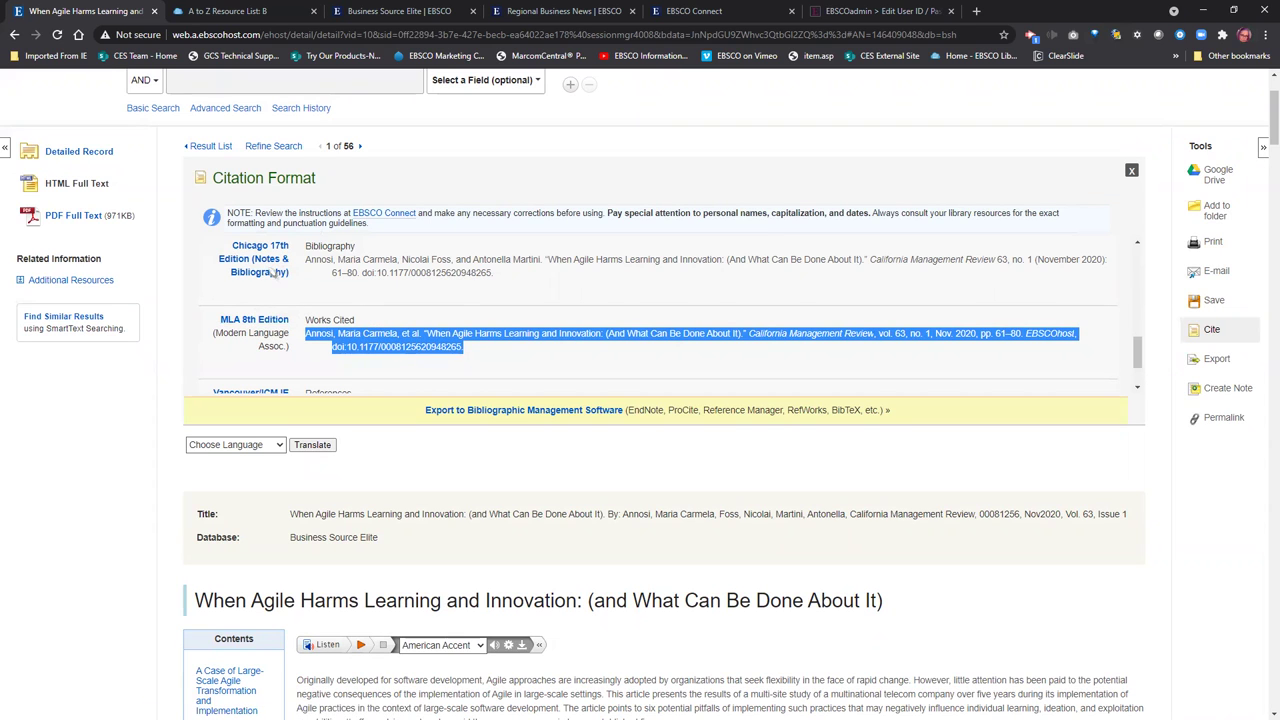
{"action": "scroll", "coordinate": [457, 318], "scroll_direction": "down", "scroll_amount": 1}
{"action": "scroll", "coordinate": [360, 312], "scroll_direction": "up", "scroll_amount": 3}
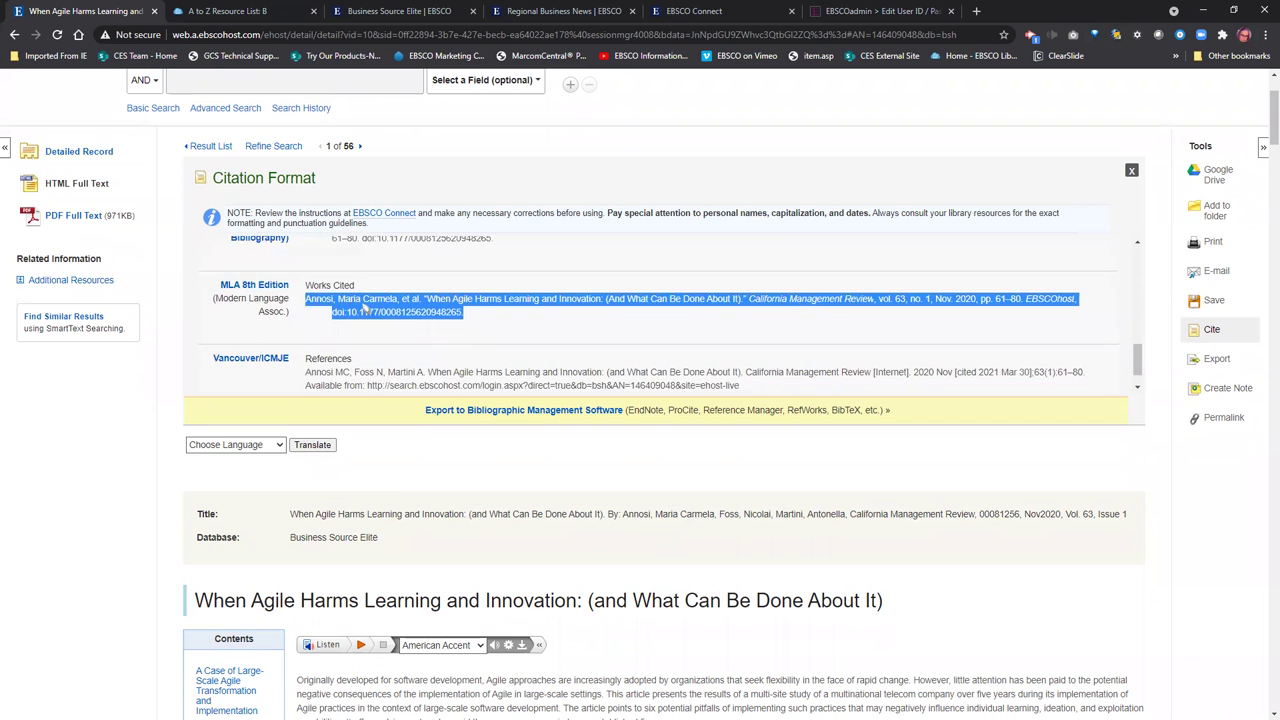
{"action": "scroll", "coordinate": [358, 306], "scroll_direction": "up", "scroll_amount": 5}
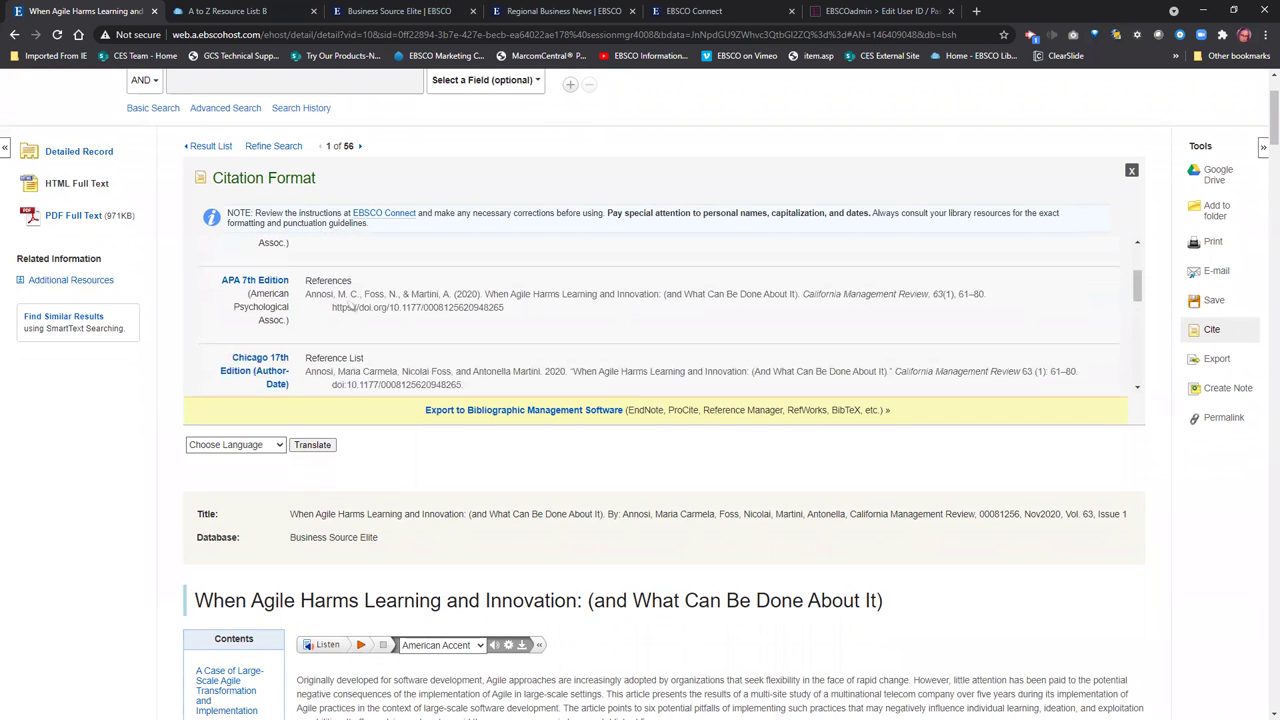
{"action": "scroll", "coordinate": [286, 358], "scroll_direction": "down", "scroll_amount": 2}
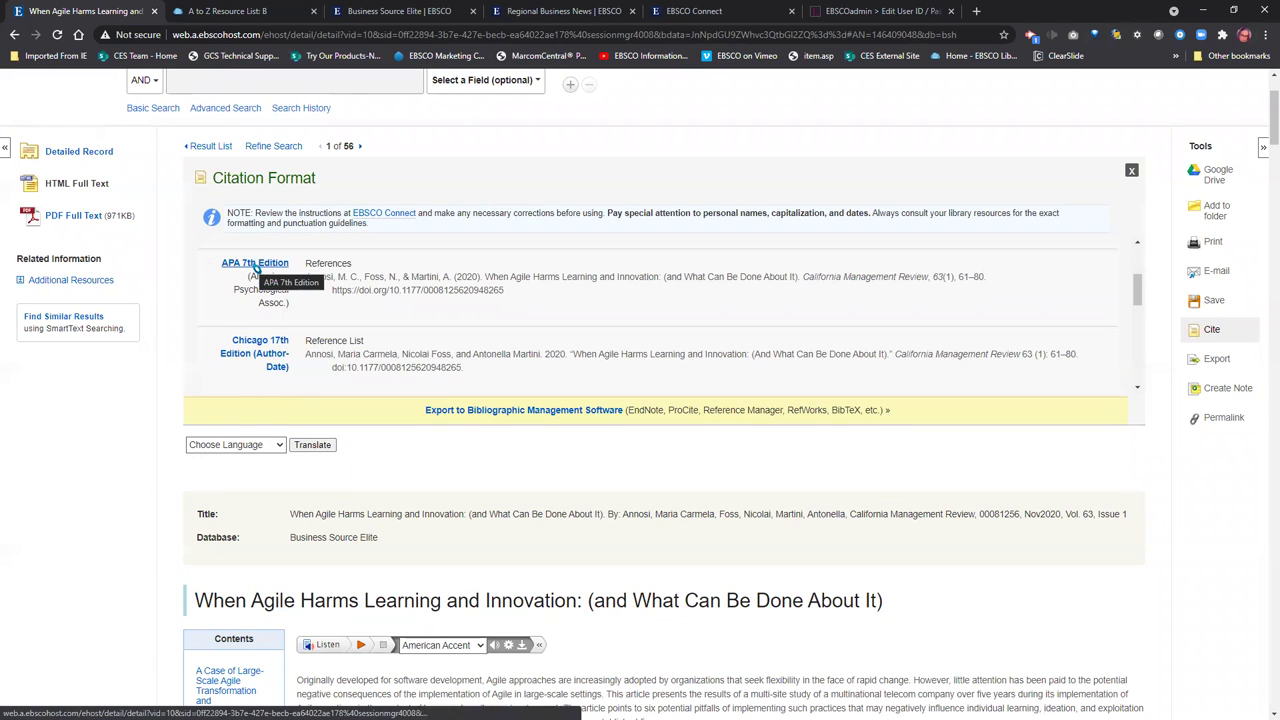
{"action": "left_click", "coordinate": [255, 266]}
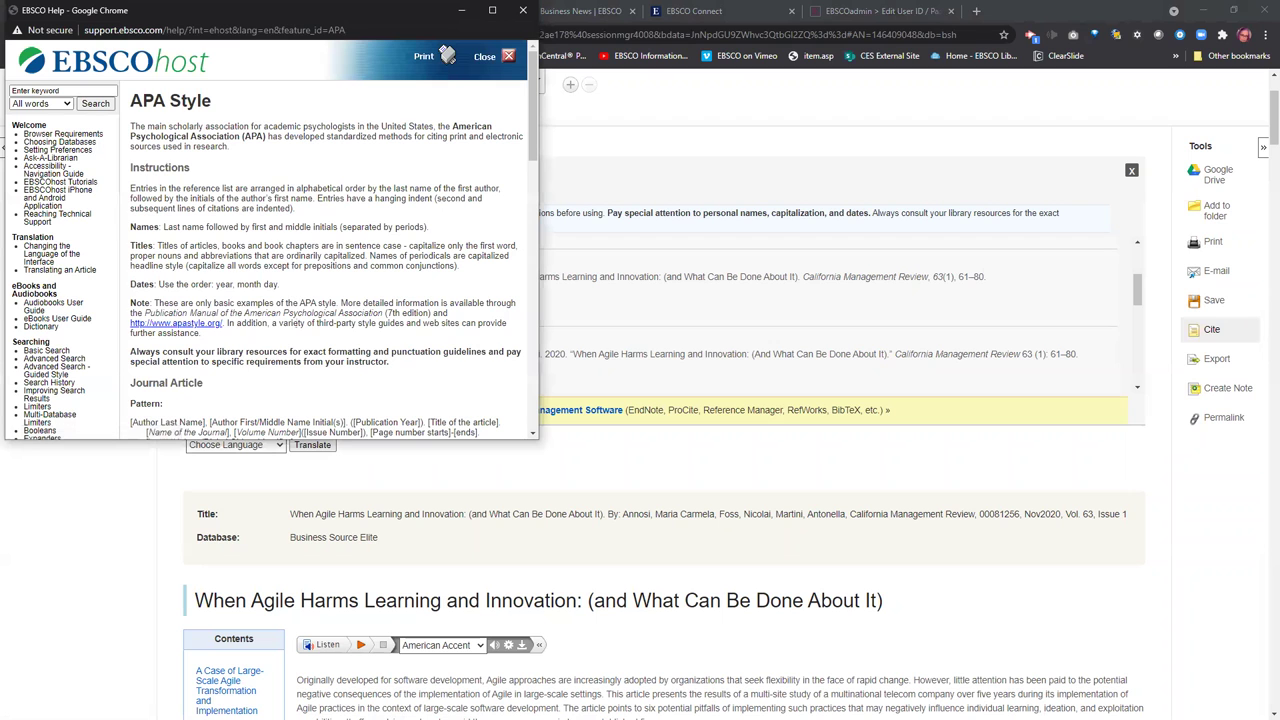
{"action": "scroll", "coordinate": [330, 293], "scroll_direction": "down", "scroll_amount": 1}
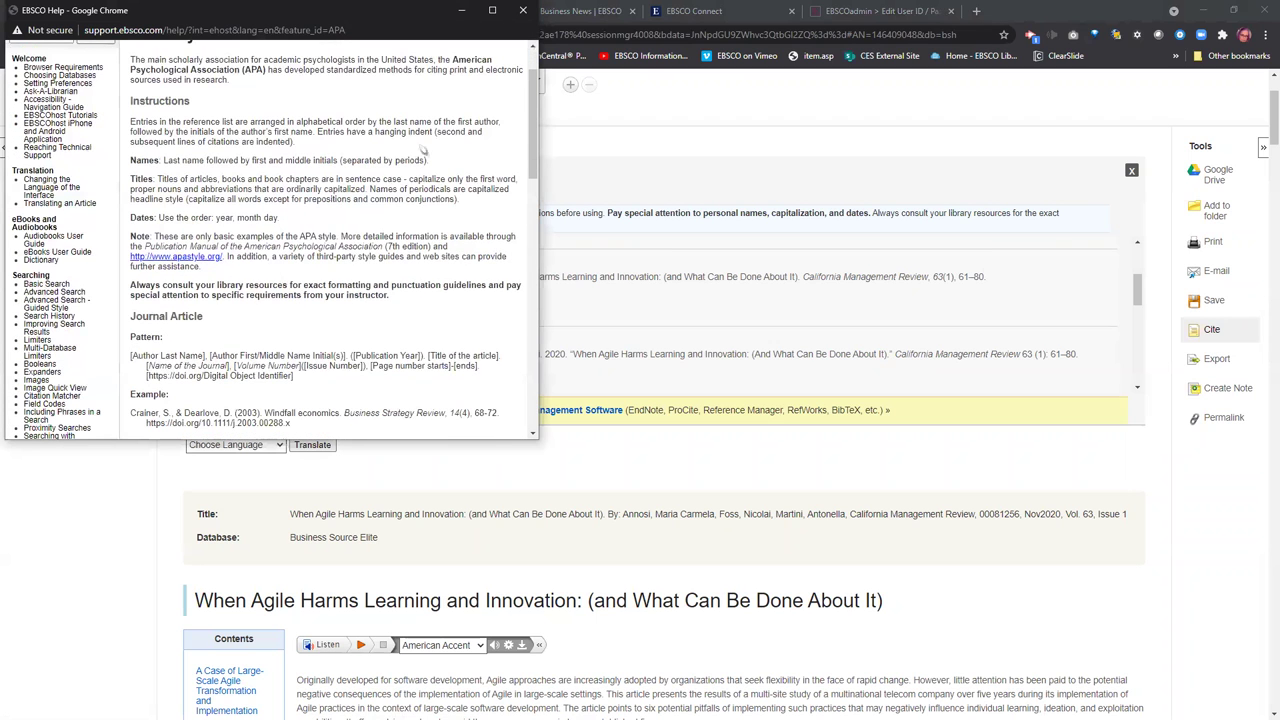
{"action": "left_click", "coordinate": [497, 16]}
{"action": "scroll", "coordinate": [544, 266], "scroll_direction": "up", "scroll_amount": 1}
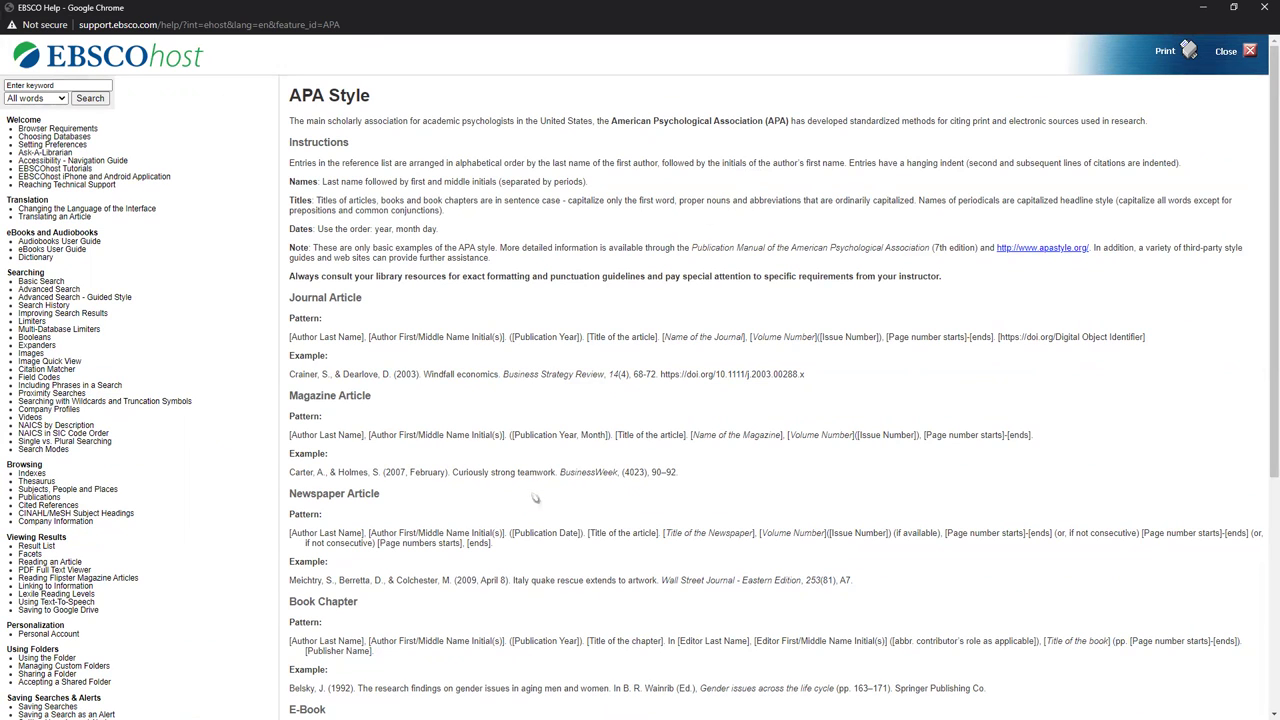
{"action": "left_click_drag", "start_coordinate": [290, 297], "coordinate": [362, 337]}
{"action": "left_click_drag", "start_coordinate": [309, 374], "coordinate": [356, 374]}
{"action": "scroll", "coordinate": [479, 596], "scroll_direction": "down", "scroll_amount": 1}
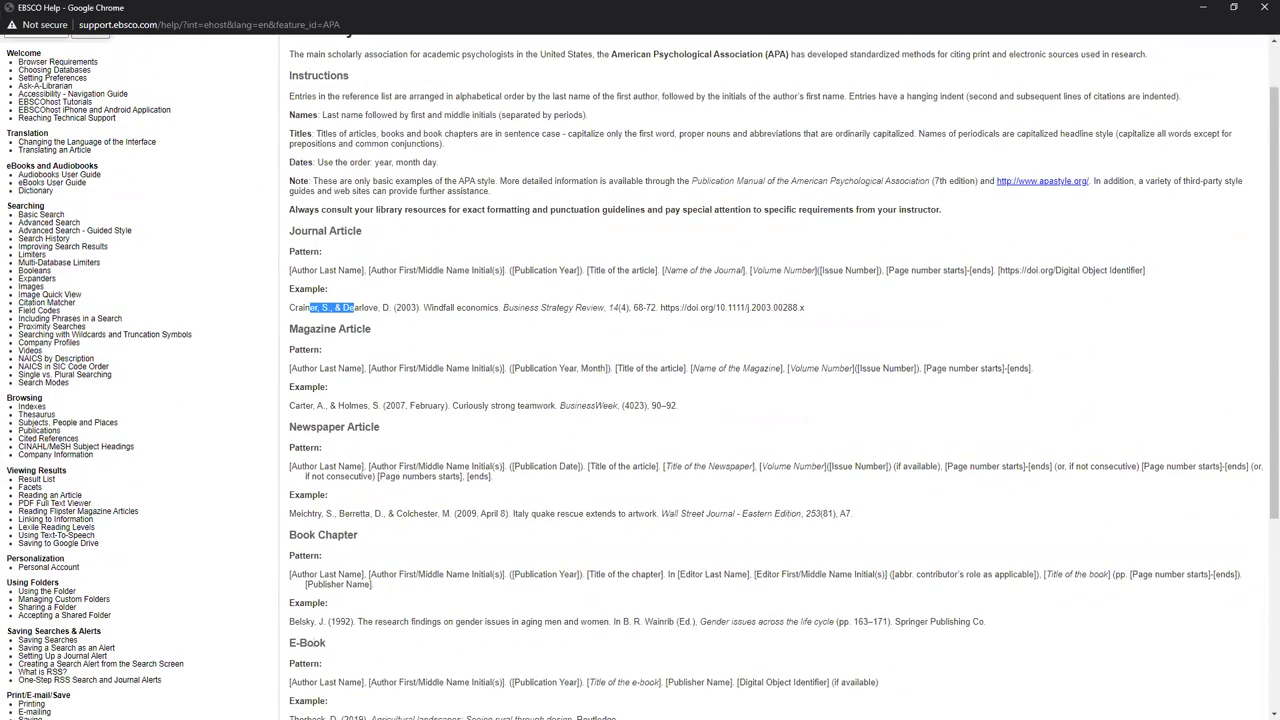
{"action": "scroll", "coordinate": [360, 655], "scroll_direction": "down", "scroll_amount": 4}
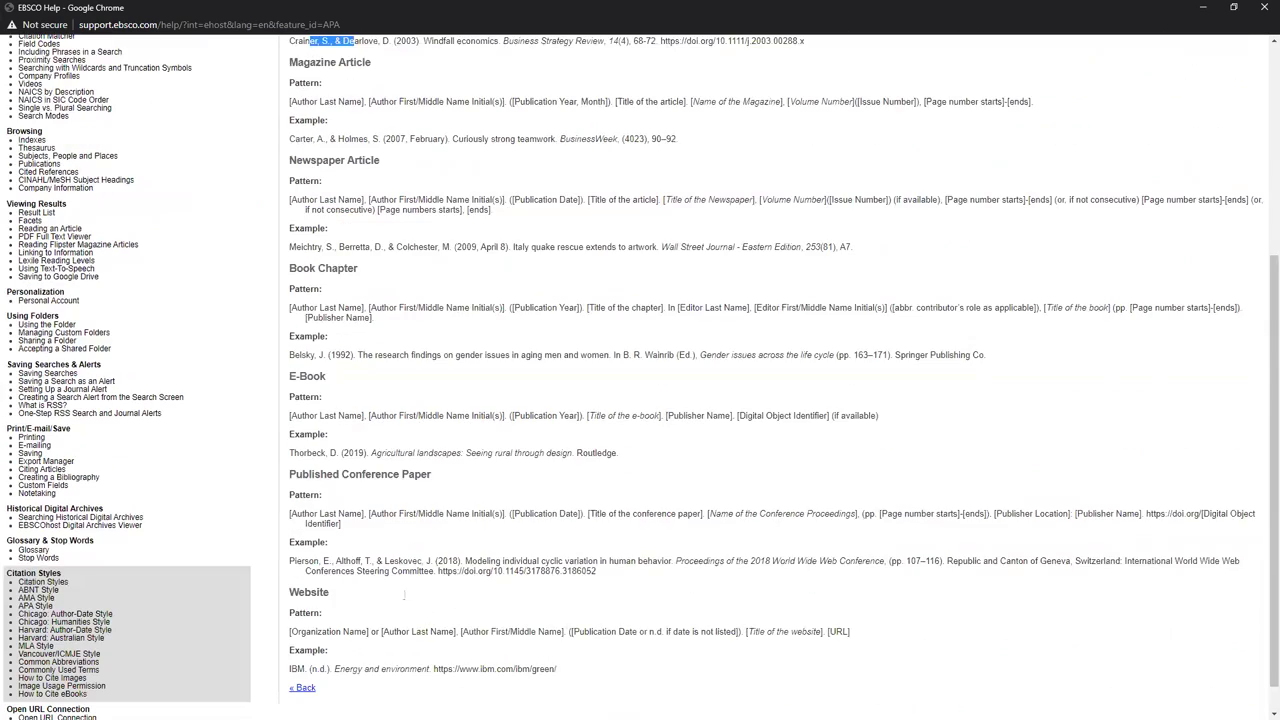
{"action": "scroll", "coordinate": [413, 583], "scroll_direction": "down", "scroll_amount": 1}
{"action": "scroll", "coordinate": [397, 390], "scroll_direction": "up", "scroll_amount": 3}
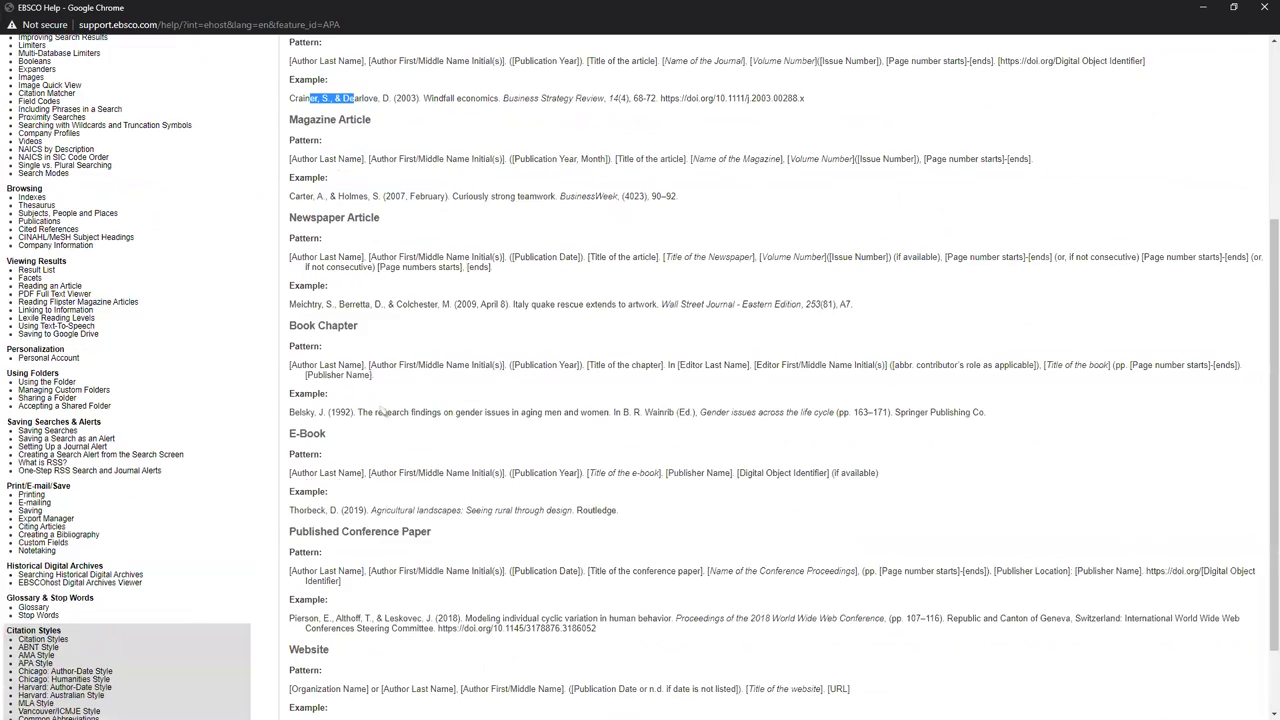
{"action": "scroll", "coordinate": [397, 390], "scroll_direction": "up", "scroll_amount": 3}
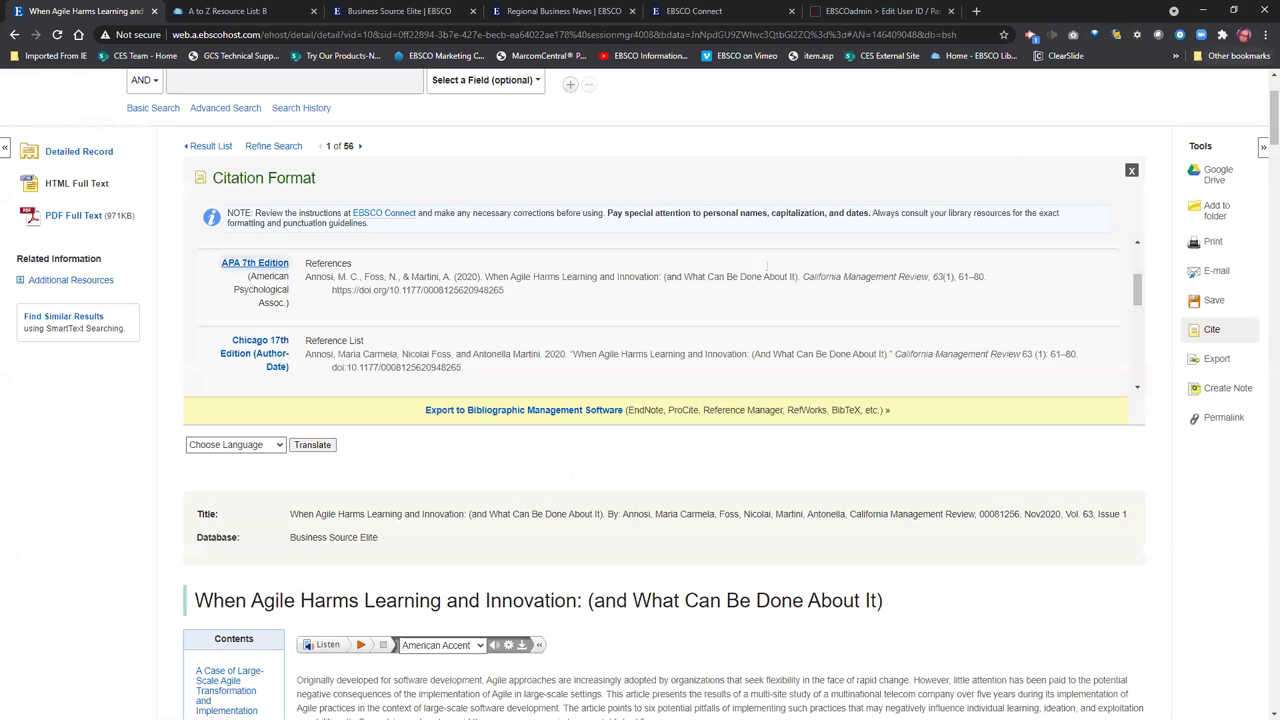
{"action": "scroll", "coordinate": [365, 584], "scroll_direction": "up", "scroll_amount": 1}
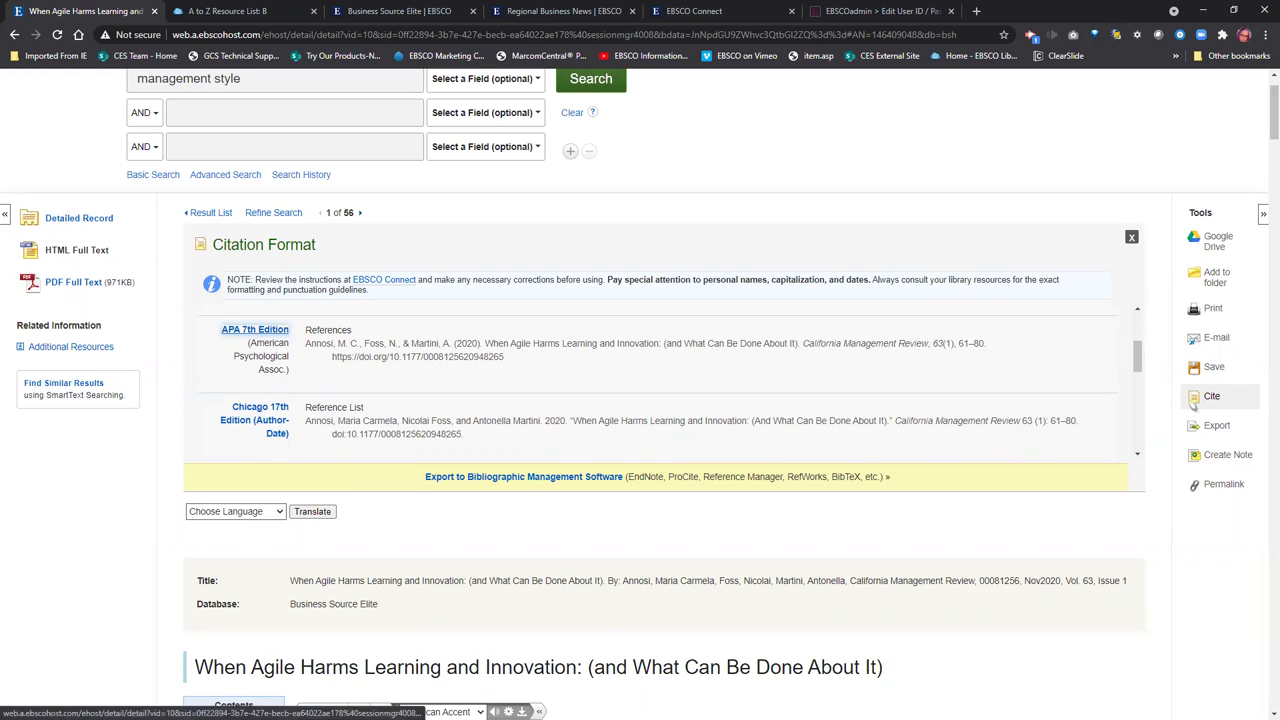
Review the Export Manager's citation formats for the Agile article, then close it.
{"action": "left_click", "coordinate": [1216, 426]}
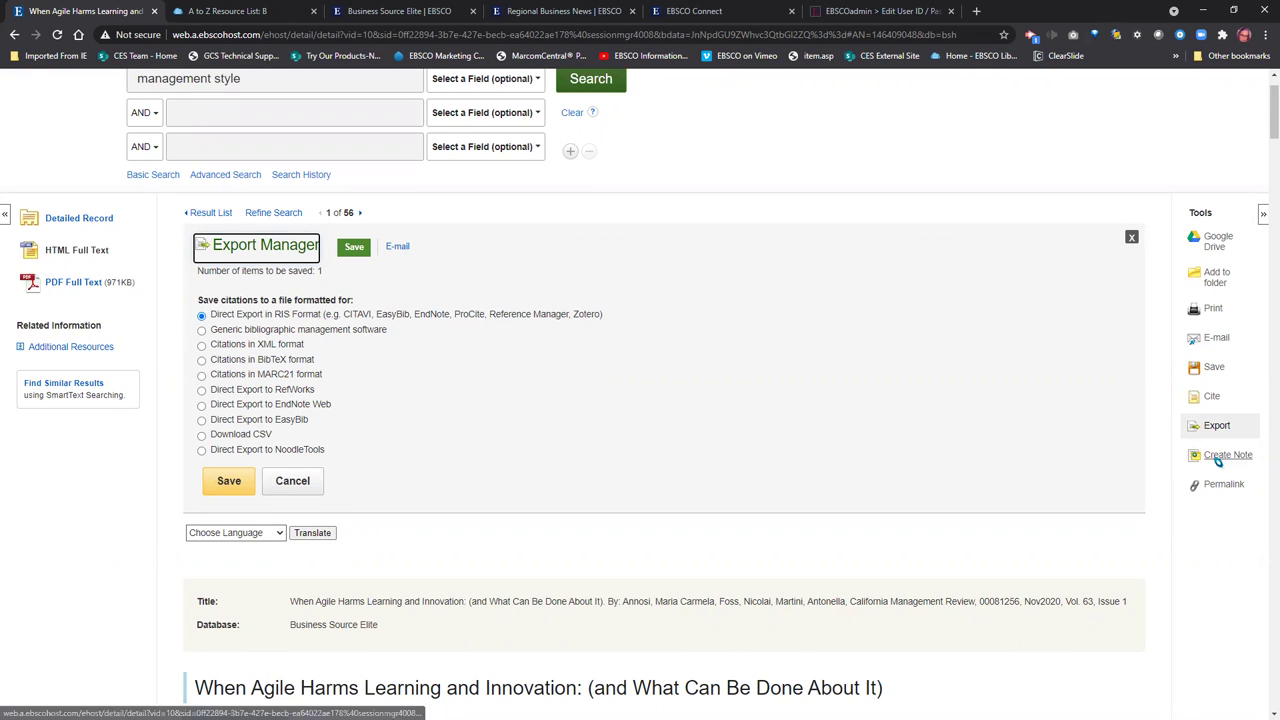
{"action": "scroll", "coordinate": [1232, 470], "scroll_direction": "up", "scroll_amount": 1}
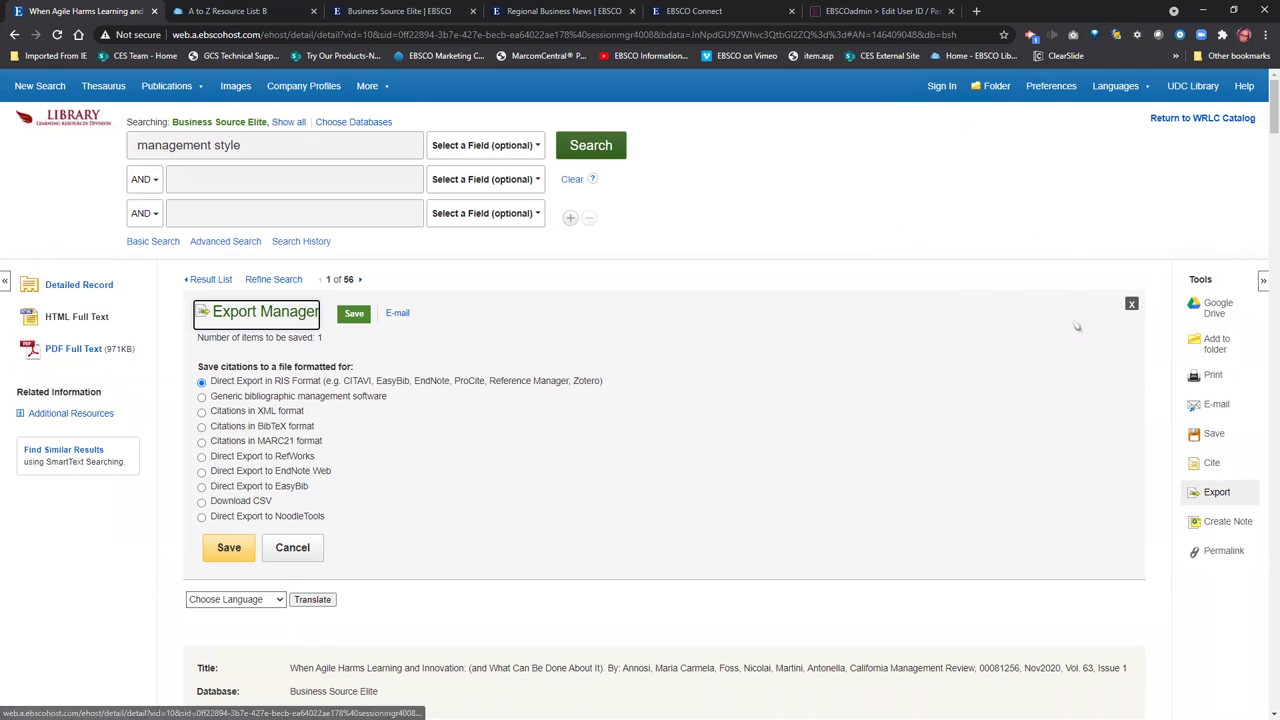
{"action": "left_click", "coordinate": [1131, 304]}
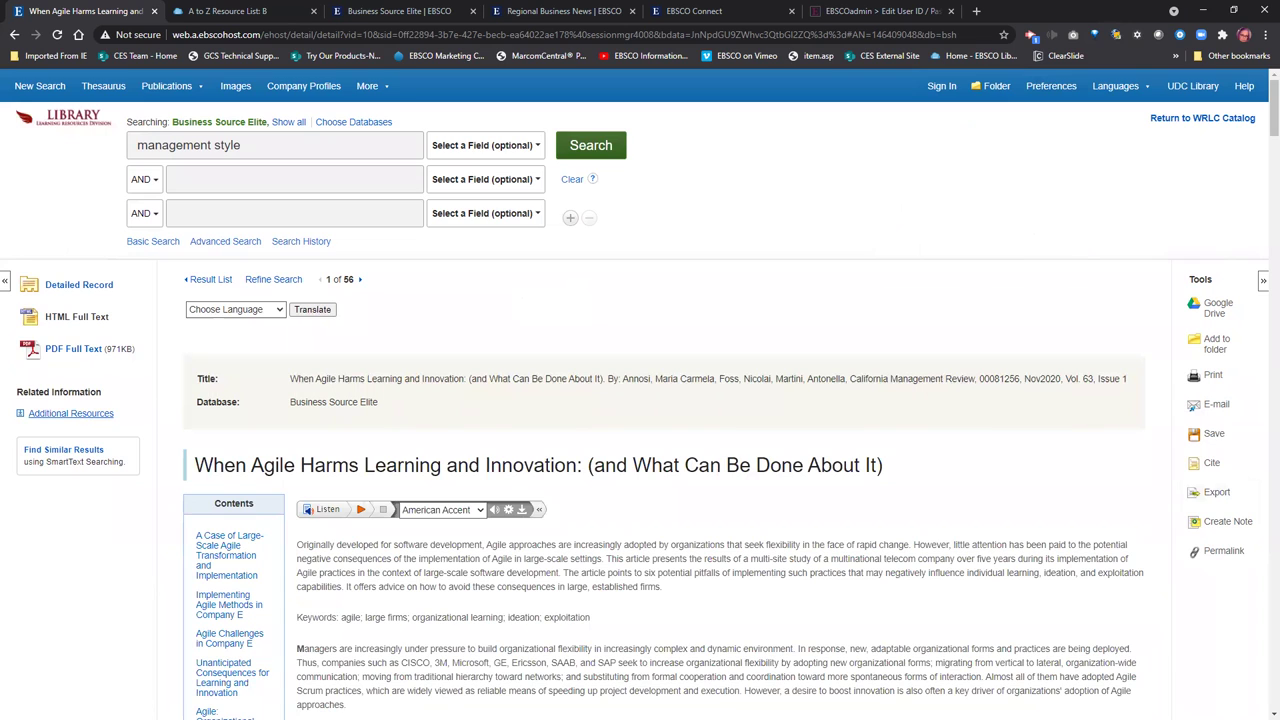
From the California Management Review issue contents, load 'New Product Development in an Omnichannel World' as PDF.
{"action": "left_click", "coordinate": [67, 352]}
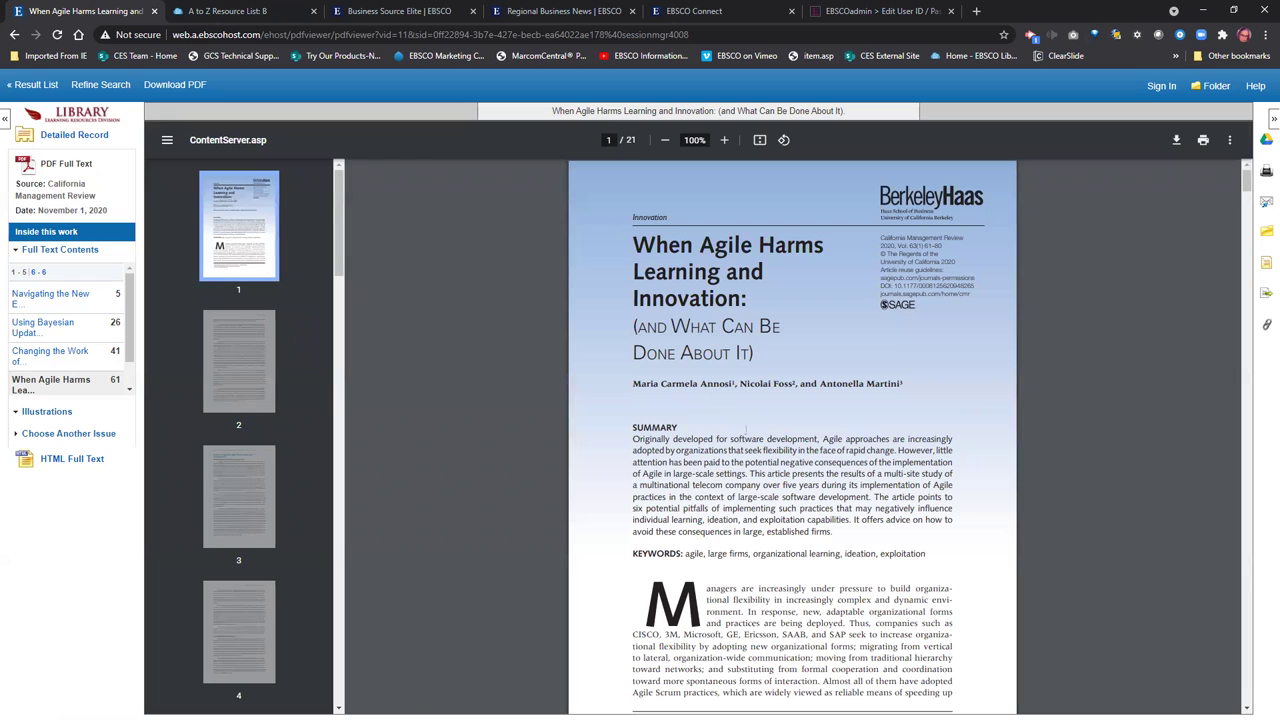
{"action": "scroll", "coordinate": [792, 437], "scroll_direction": "down", "scroll_amount": 5}
{"action": "scroll", "coordinate": [792, 437], "scroll_direction": "down", "scroll_amount": 5}
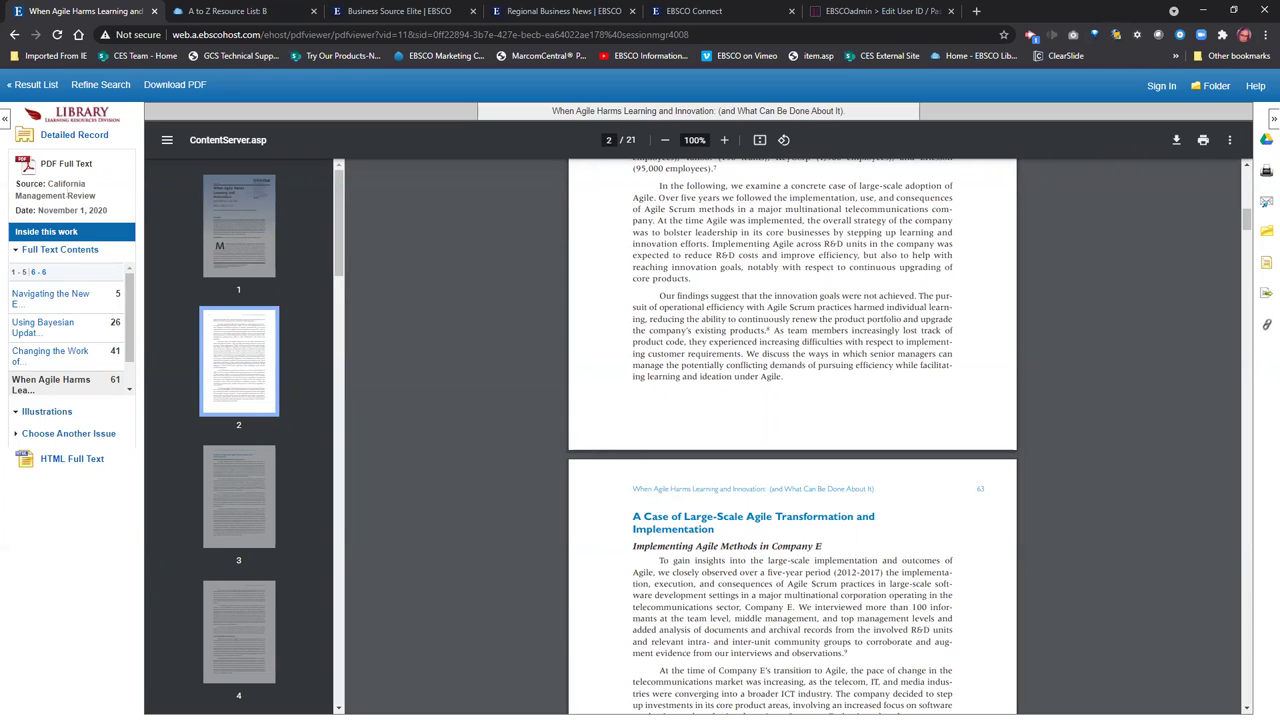
{"action": "left_click_drag", "start_coordinate": [48, 185], "coordinate": [111, 202]}
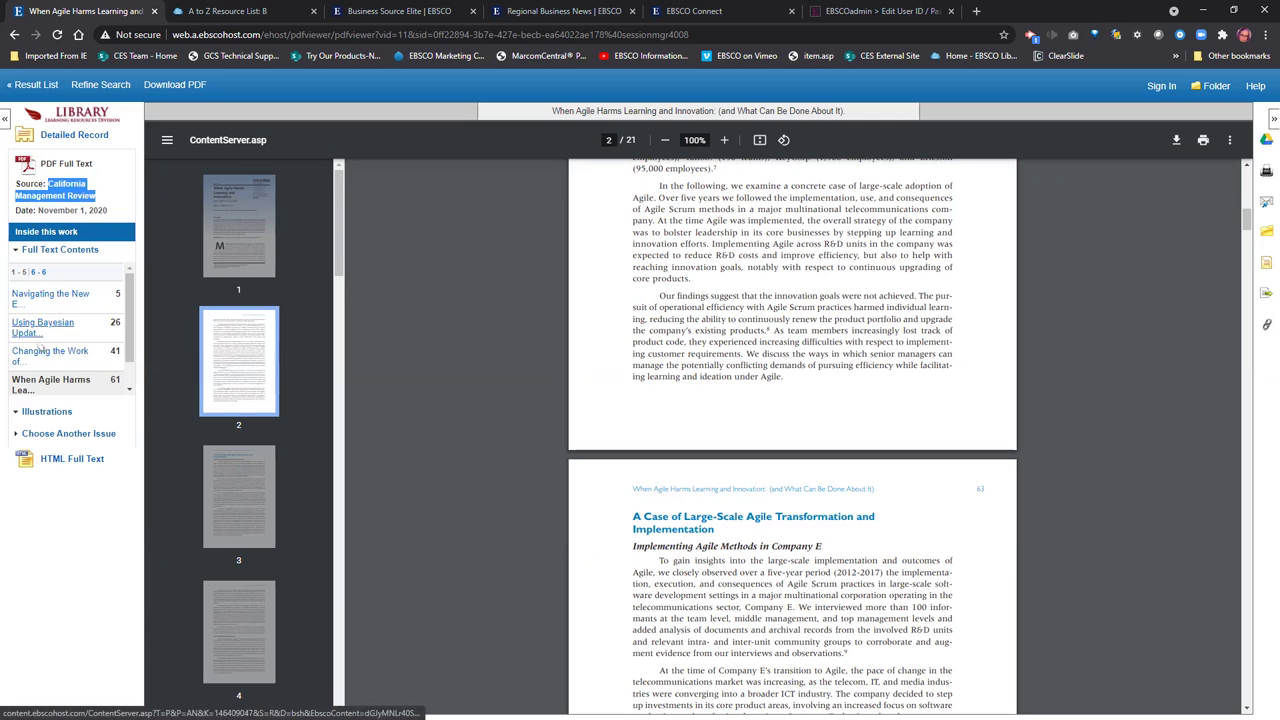
{"action": "scroll", "coordinate": [133, 354], "scroll_direction": "down", "scroll_amount": 1}
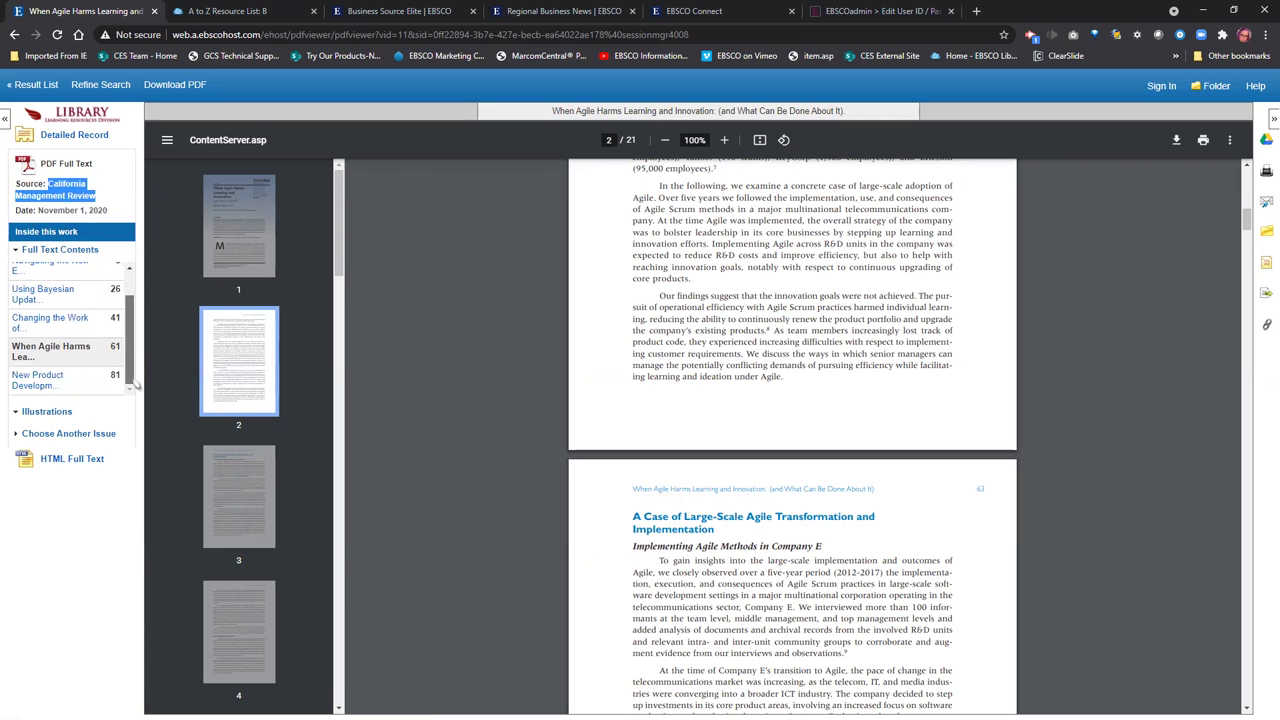
{"action": "left_click", "coordinate": [40, 377]}
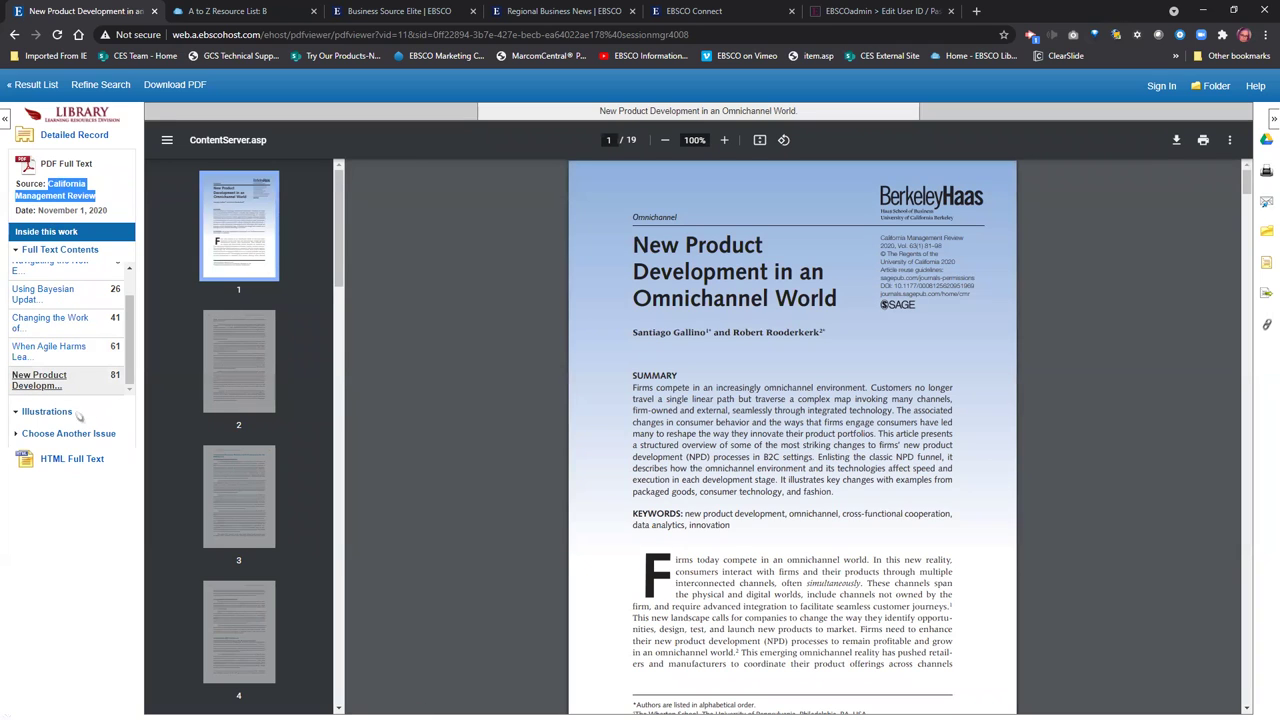
Expand the journal's 2021 issues, then return to the 'management style' result list.
{"action": "left_click", "coordinate": [20, 436]}
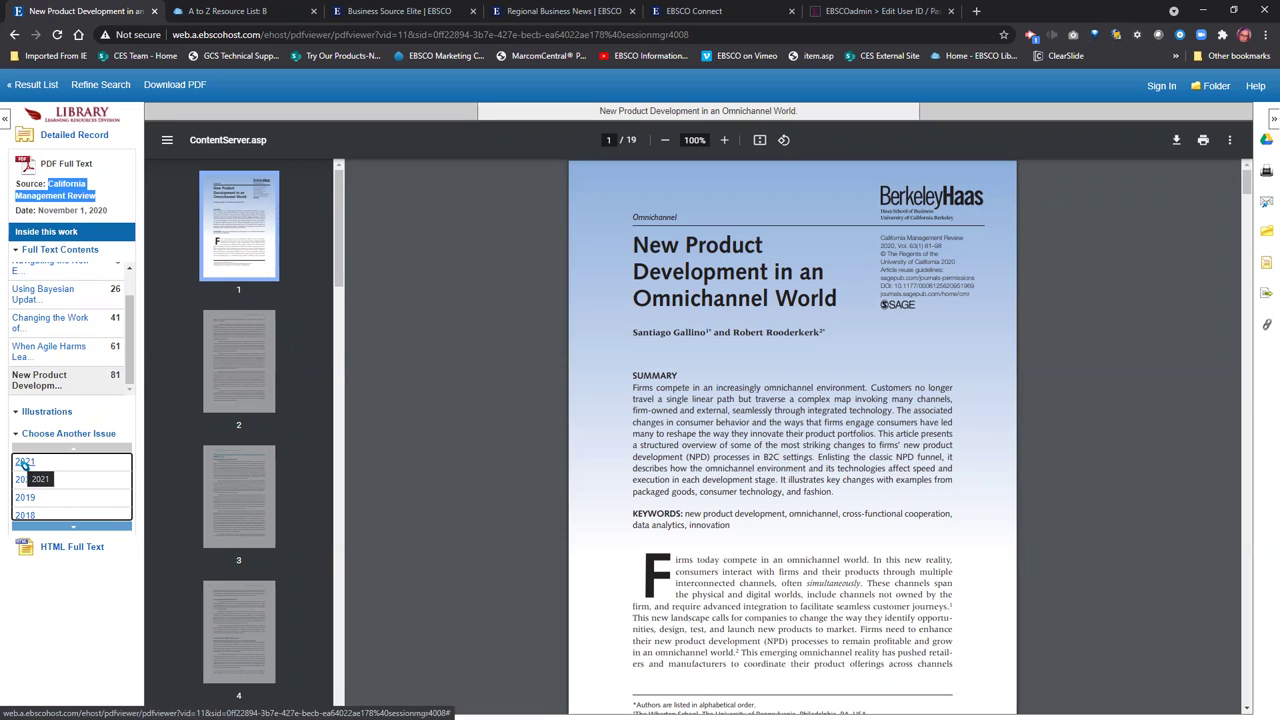
{"action": "left_click", "coordinate": [24, 462]}
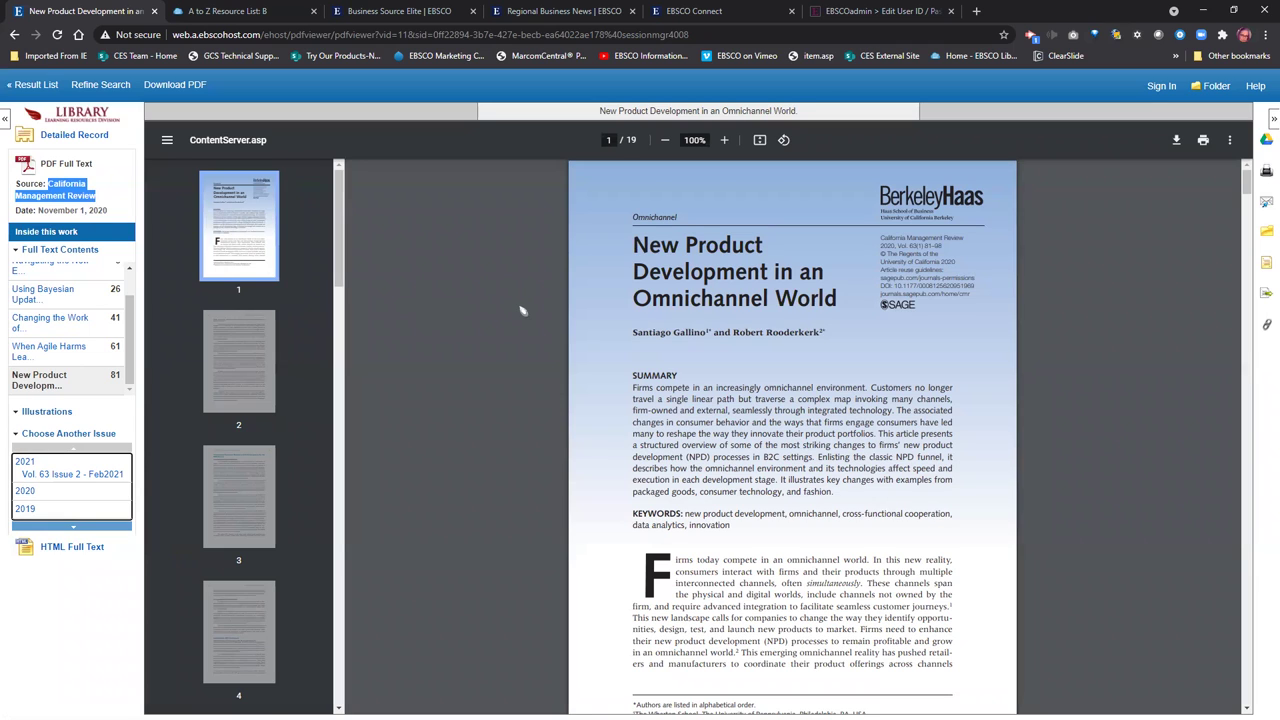
{"action": "left_click", "coordinate": [40, 85]}
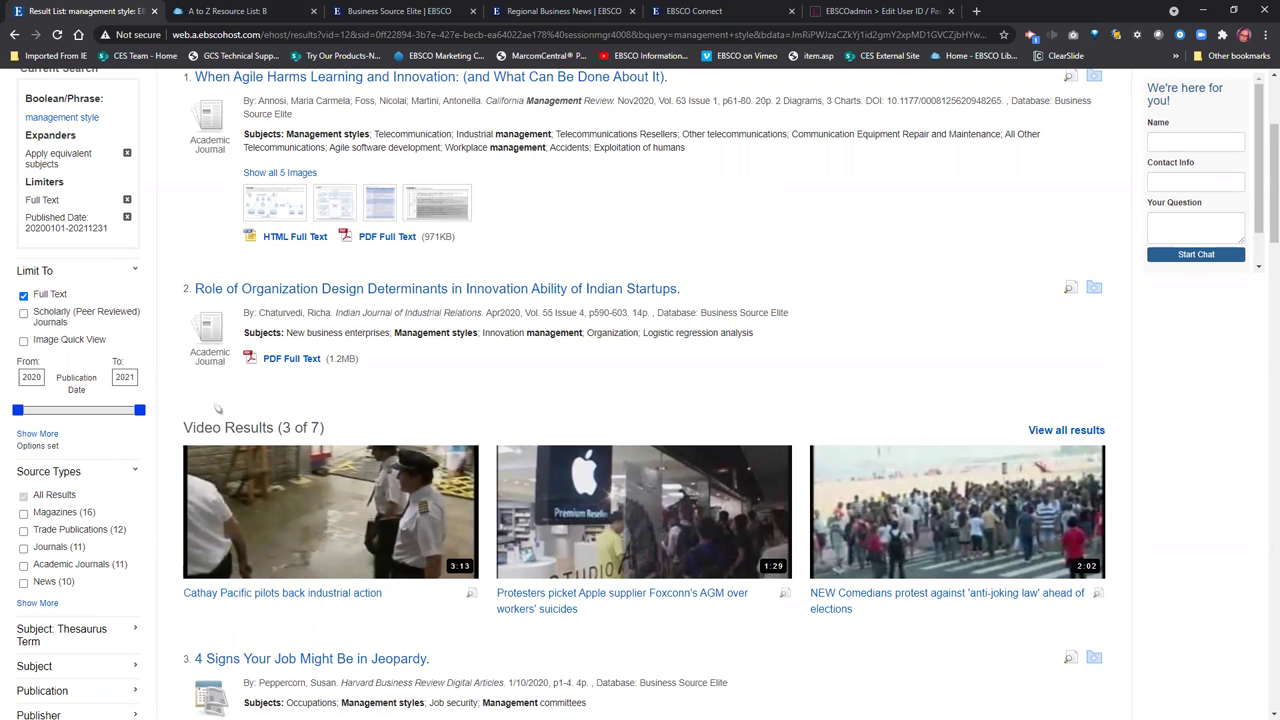
Switch from the results to the Advanced Search page.
{"action": "scroll", "coordinate": [175, 330], "scroll_direction": "up", "scroll_amount": 3}
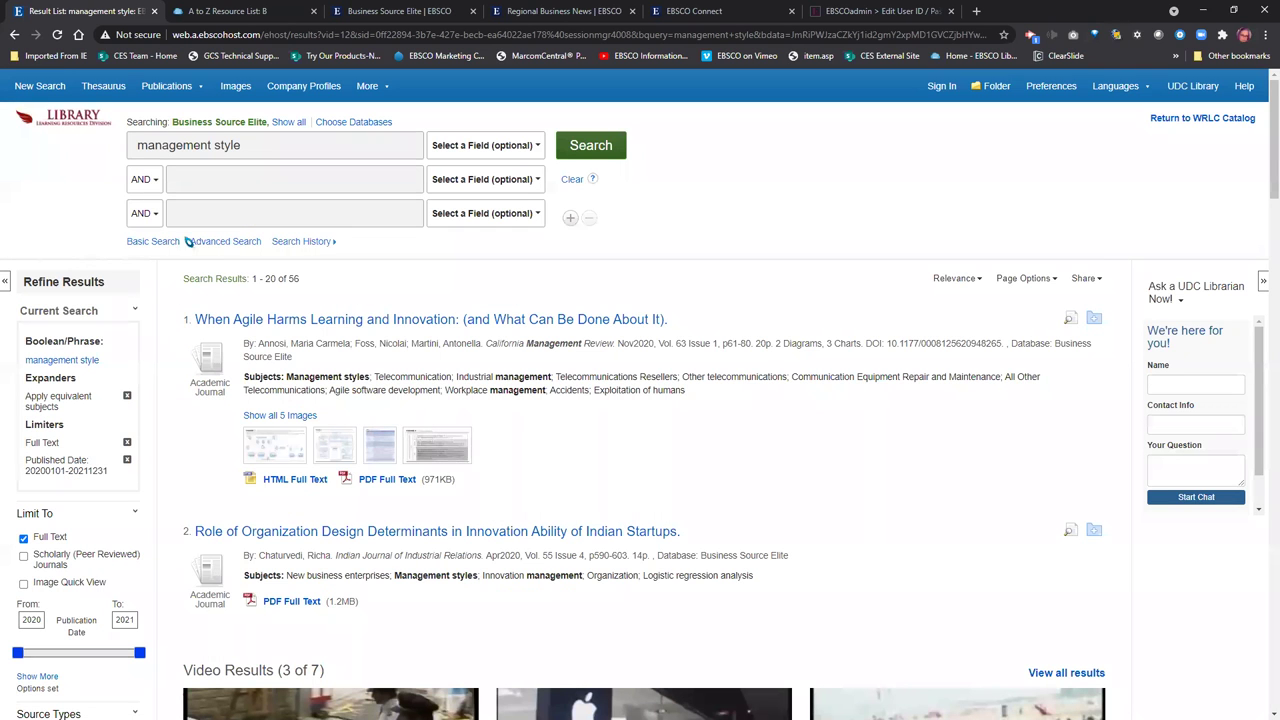
{"action": "left_click", "coordinate": [236, 243]}
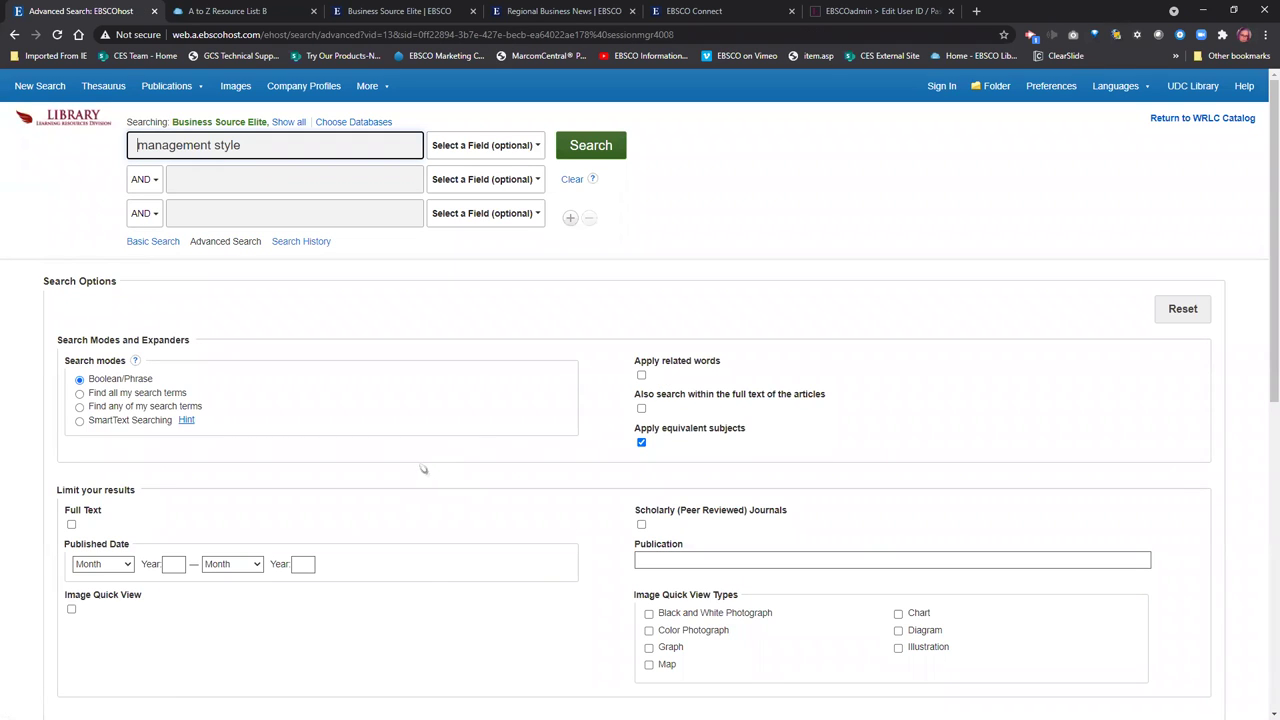
Delete 'management style' from the first advanced search box.
{"action": "left_click_drag", "start_coordinate": [259, 148], "coordinate": [17, 163]}
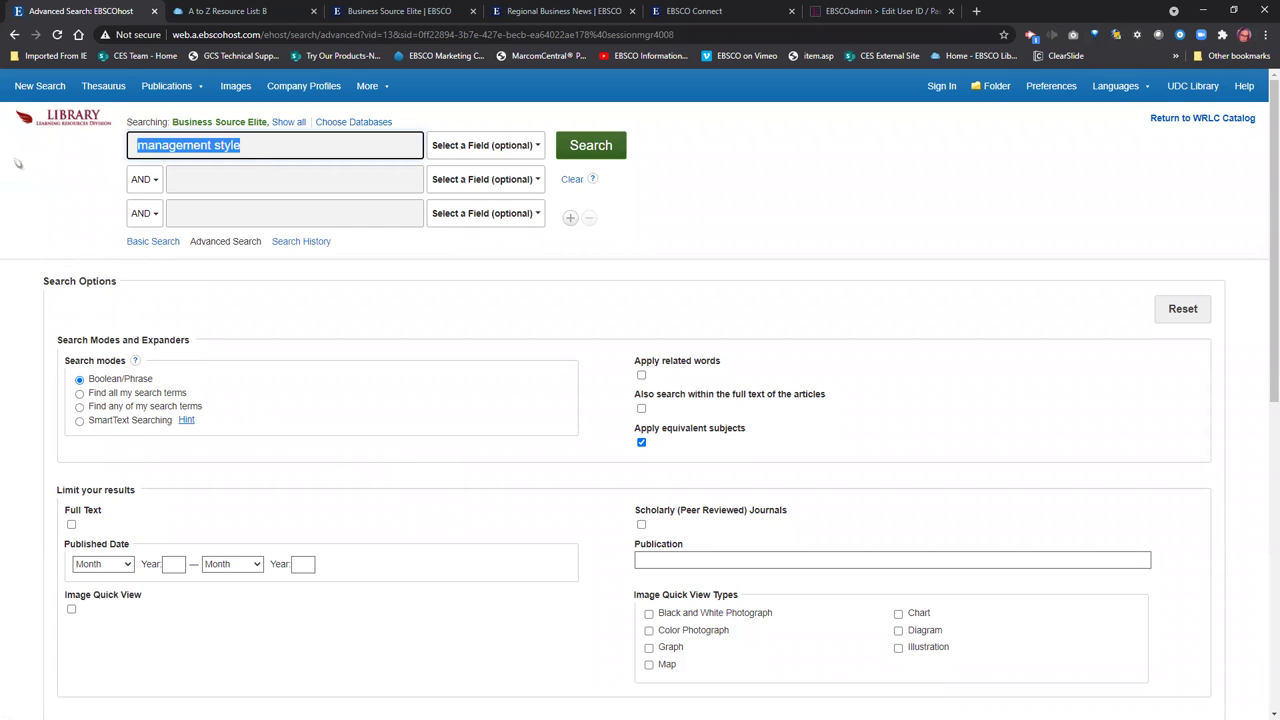
{"action": "key", "text": "BackSpace"}
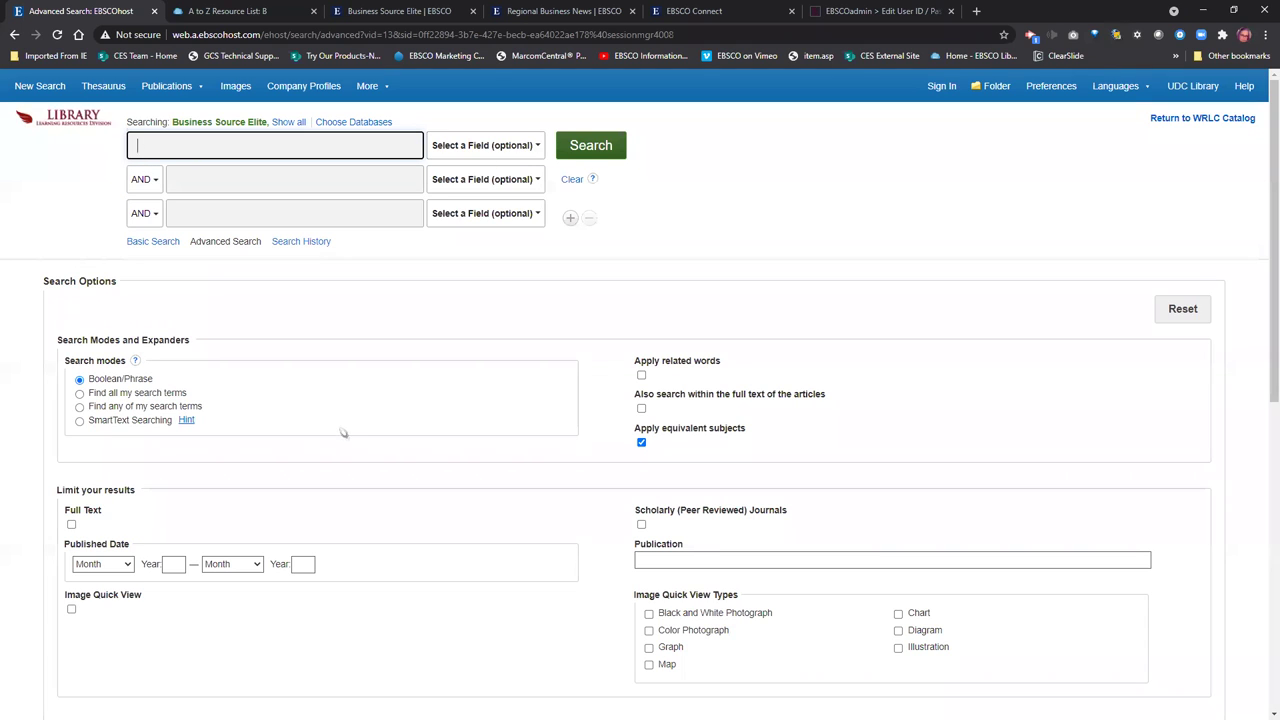
{"action": "scroll", "coordinate": [423, 605], "scroll_direction": "down", "scroll_amount": 3}
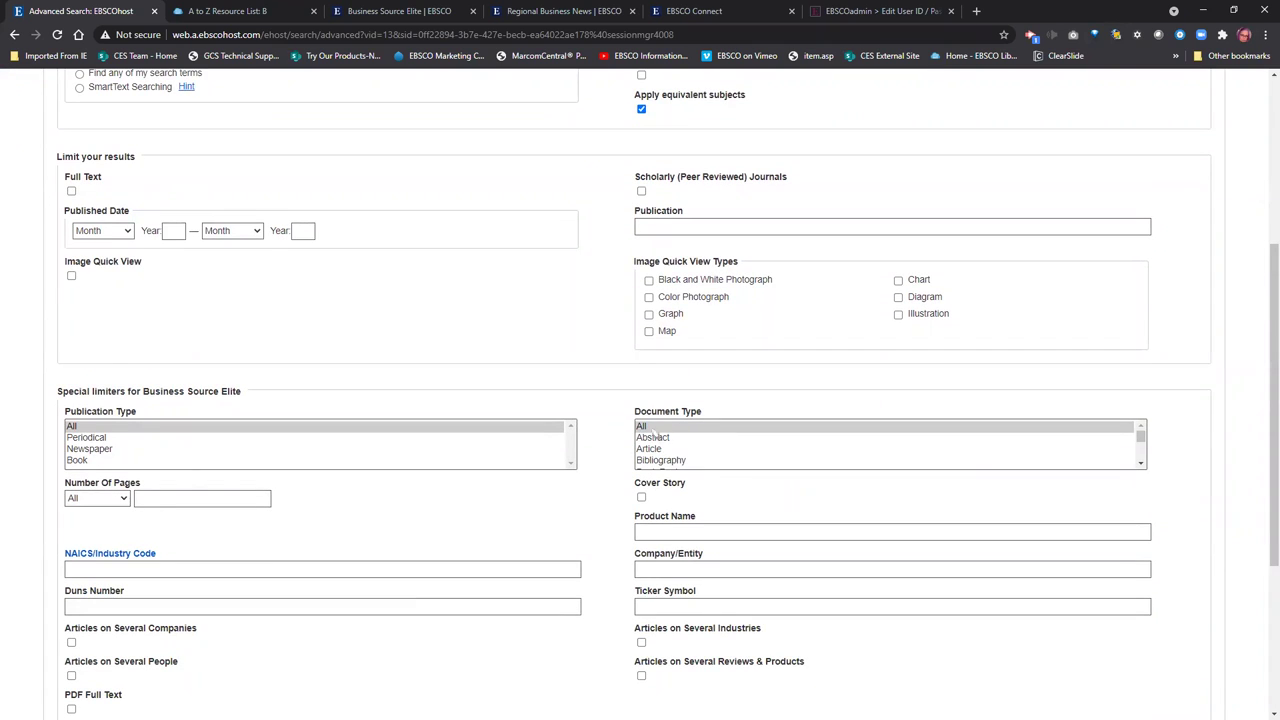
Scroll through every Document Type option, then show the first box's Select a Field list.
{"action": "left_click", "coordinate": [1141, 464]}
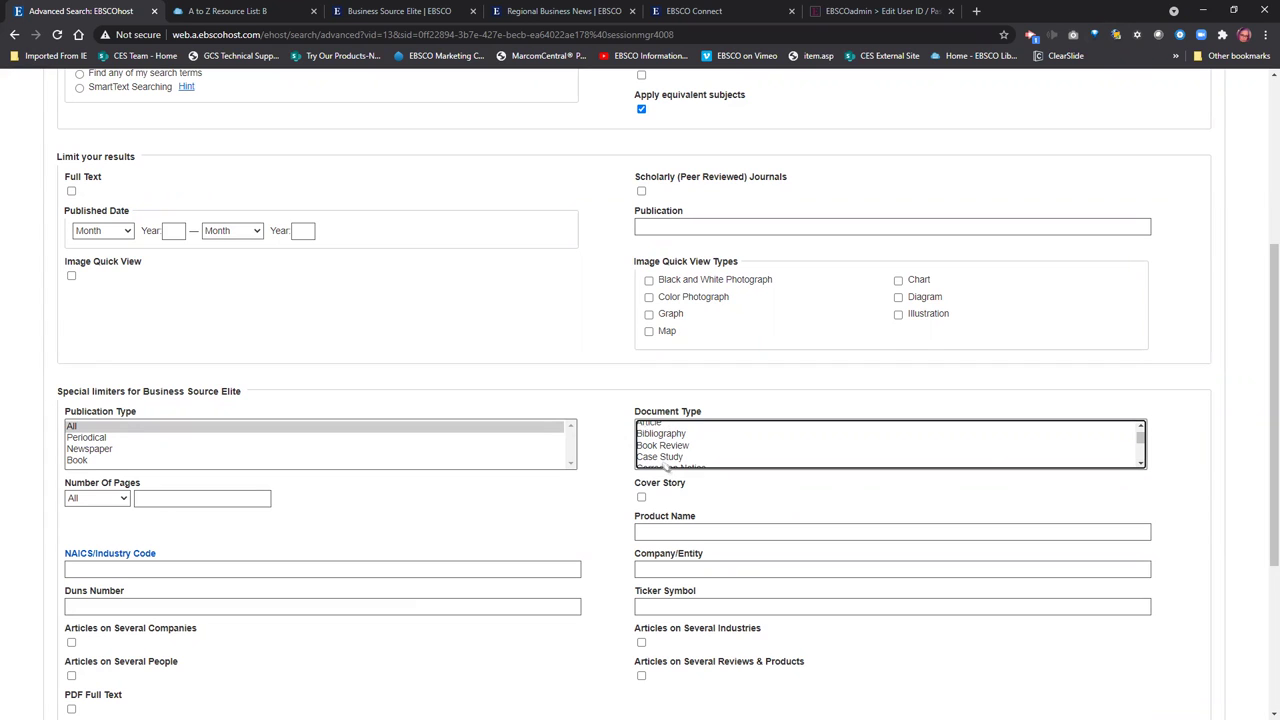
{"action": "left_click", "coordinate": [1141, 463]}
{"action": "scroll", "coordinate": [1141, 463], "scroll_direction": "down", "scroll_amount": 5}
{"action": "scroll", "coordinate": [1142, 465], "scroll_direction": "down", "scroll_amount": 2}
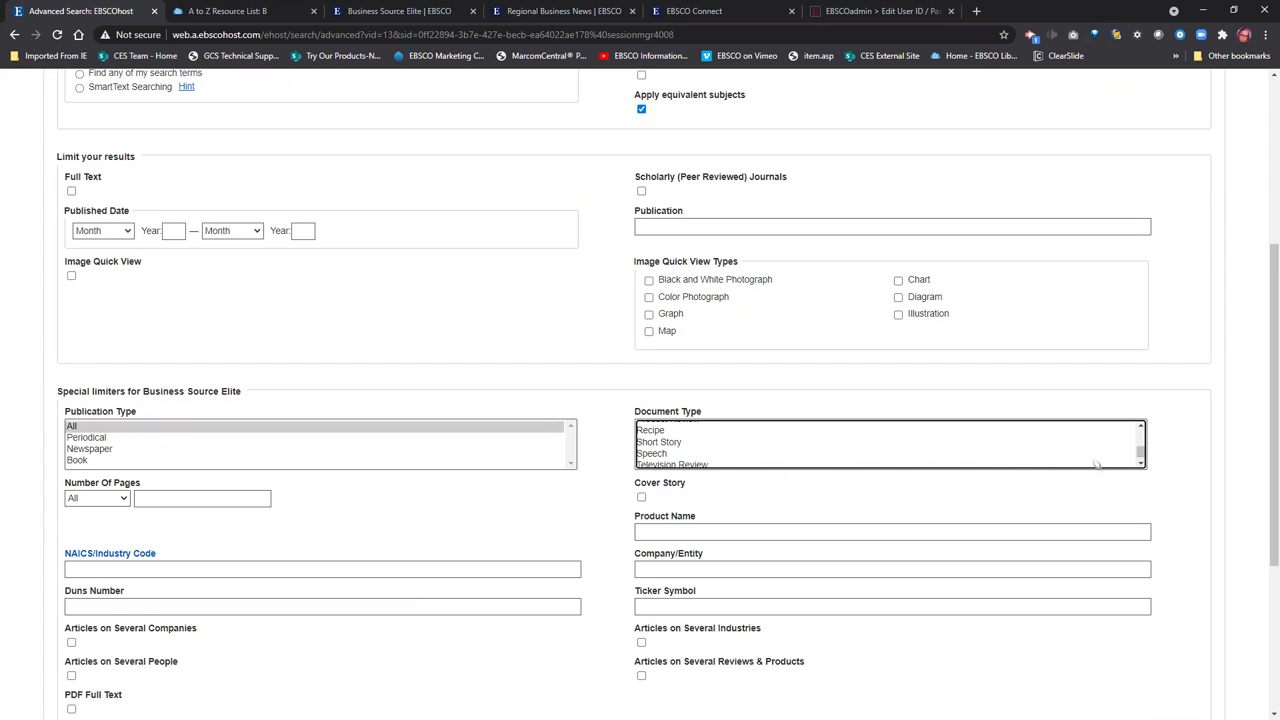
{"action": "scroll", "coordinate": [1140, 463], "scroll_direction": "down", "scroll_amount": 1}
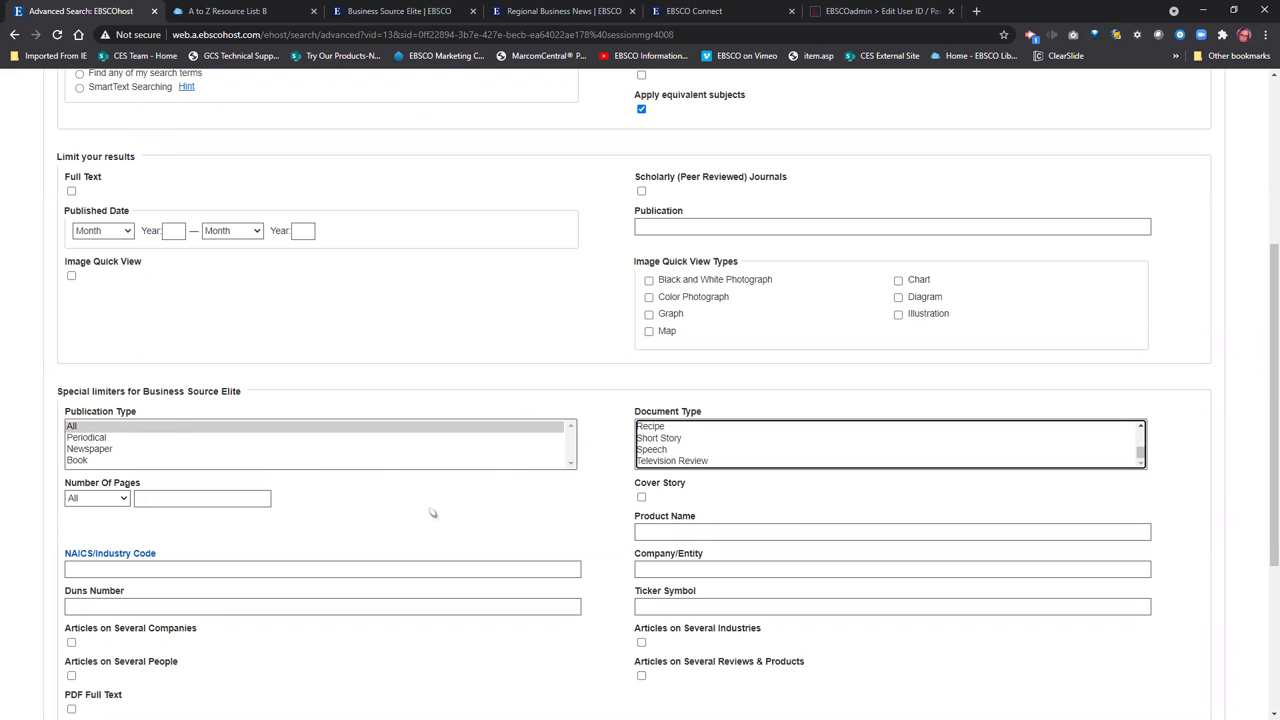
{"action": "scroll", "coordinate": [432, 513], "scroll_direction": "up", "scroll_amount": 3}
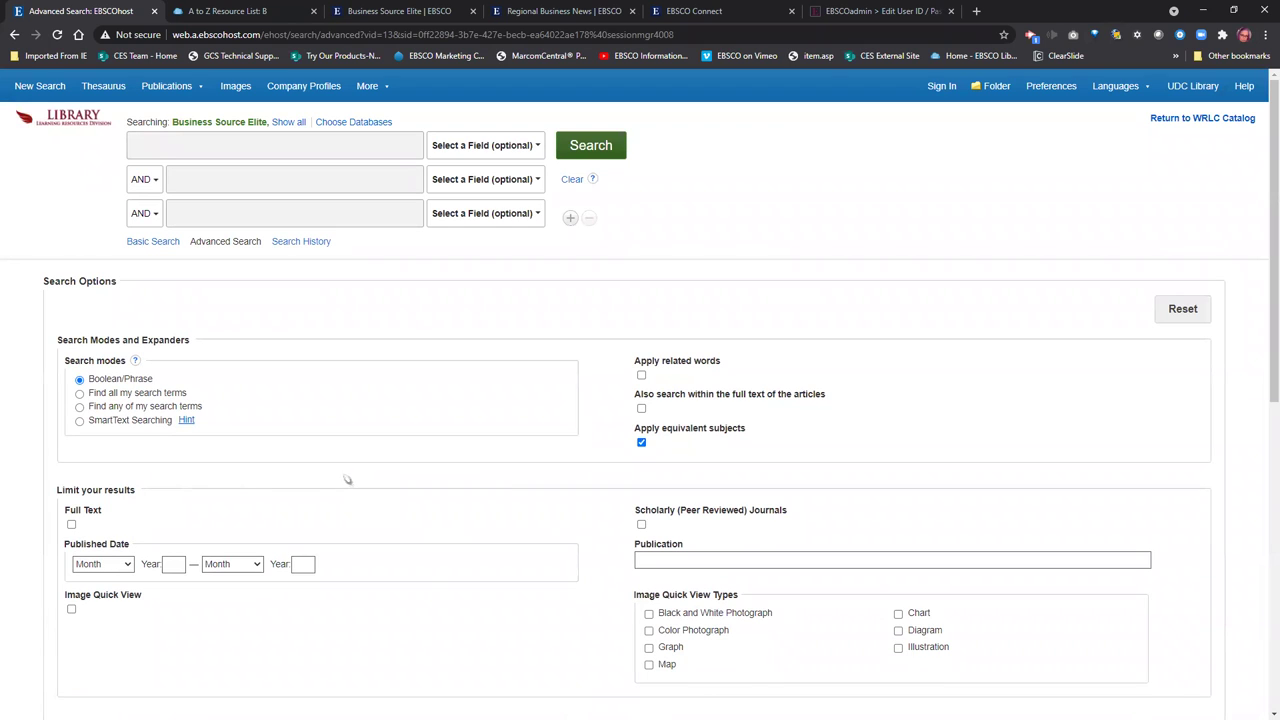
{"action": "left_click", "coordinate": [490, 147]}
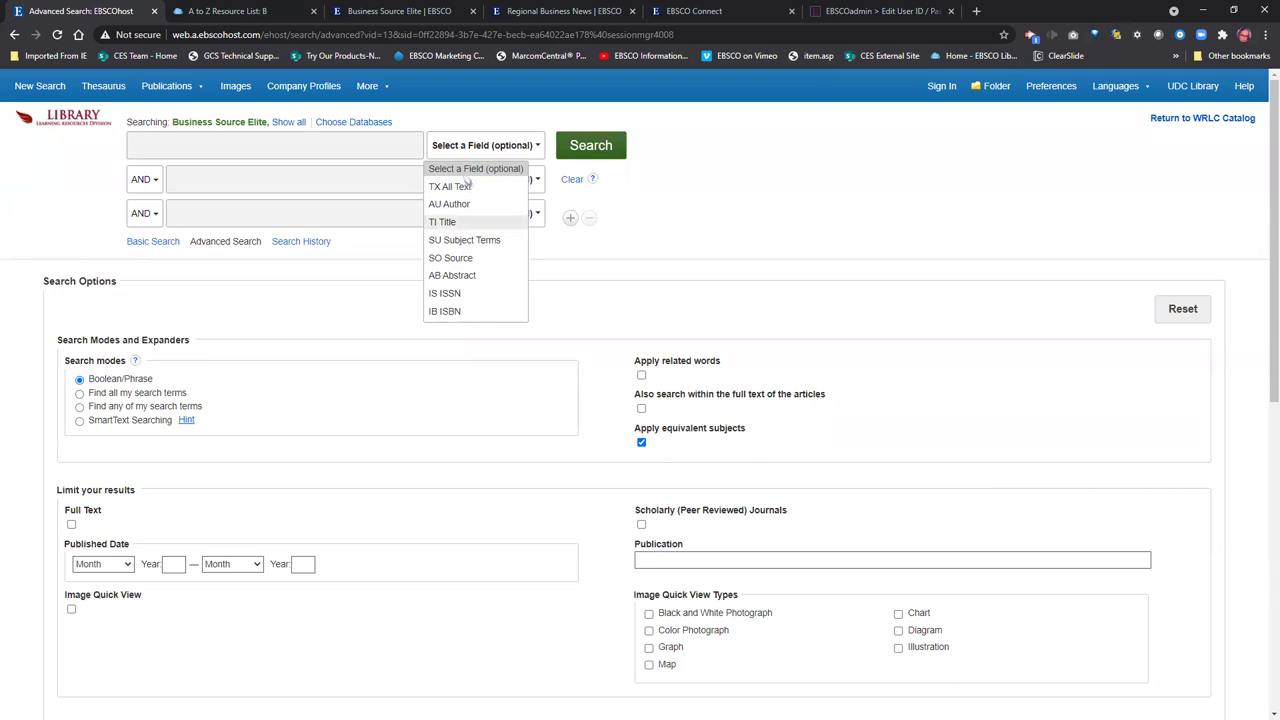
Search 'business case' in the first box limited to SU Subject Terms.
{"action": "left_click", "coordinate": [471, 150]}
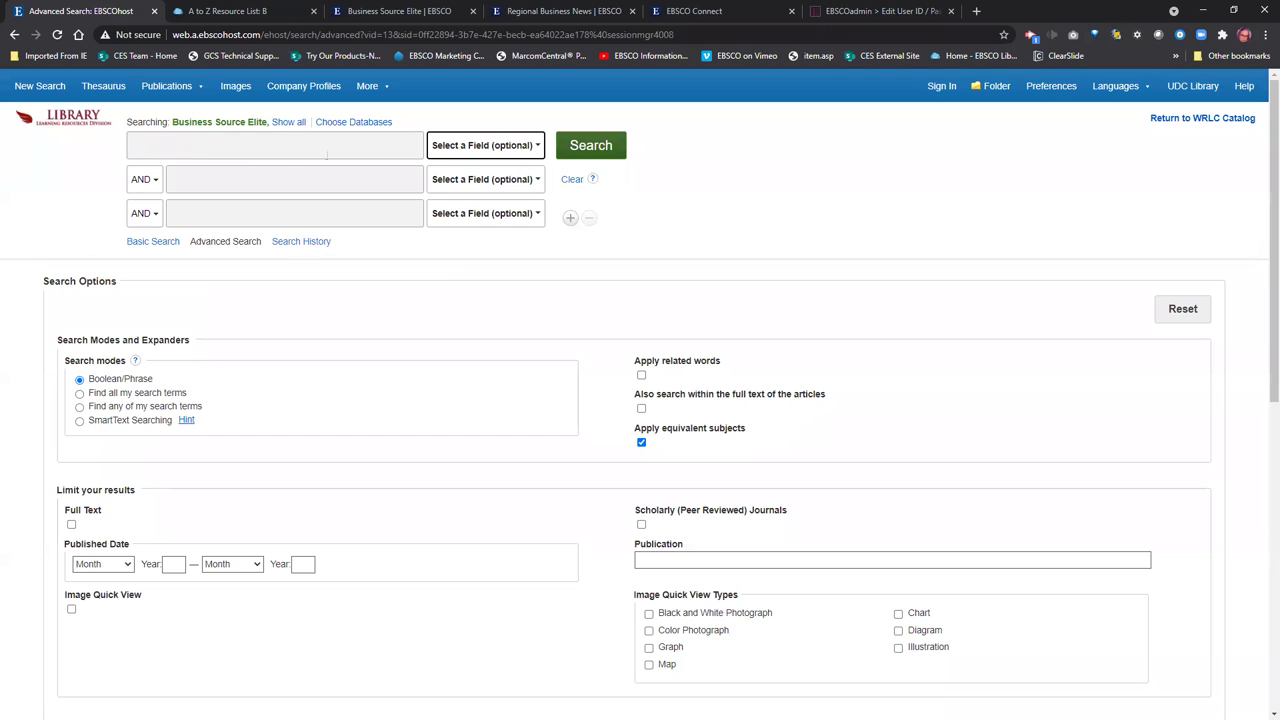
{"action": "left_click", "coordinate": [507, 147]}
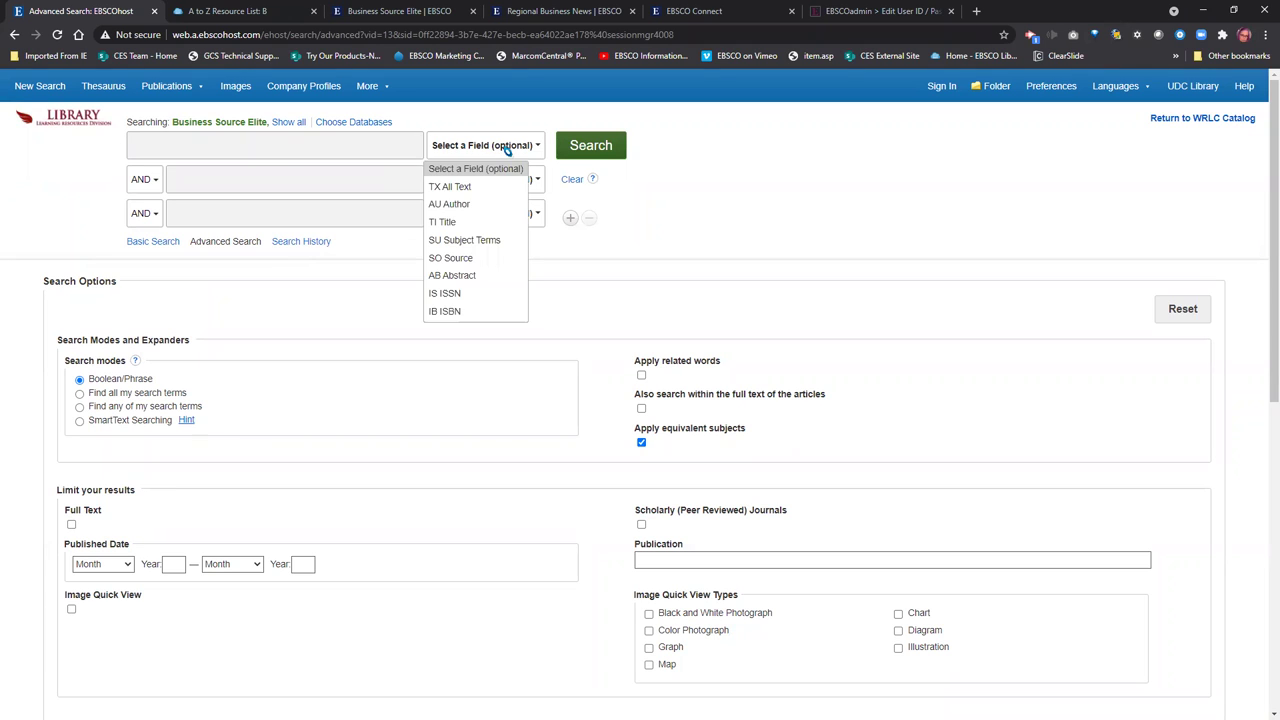
{"action": "left_click", "coordinate": [465, 240]}
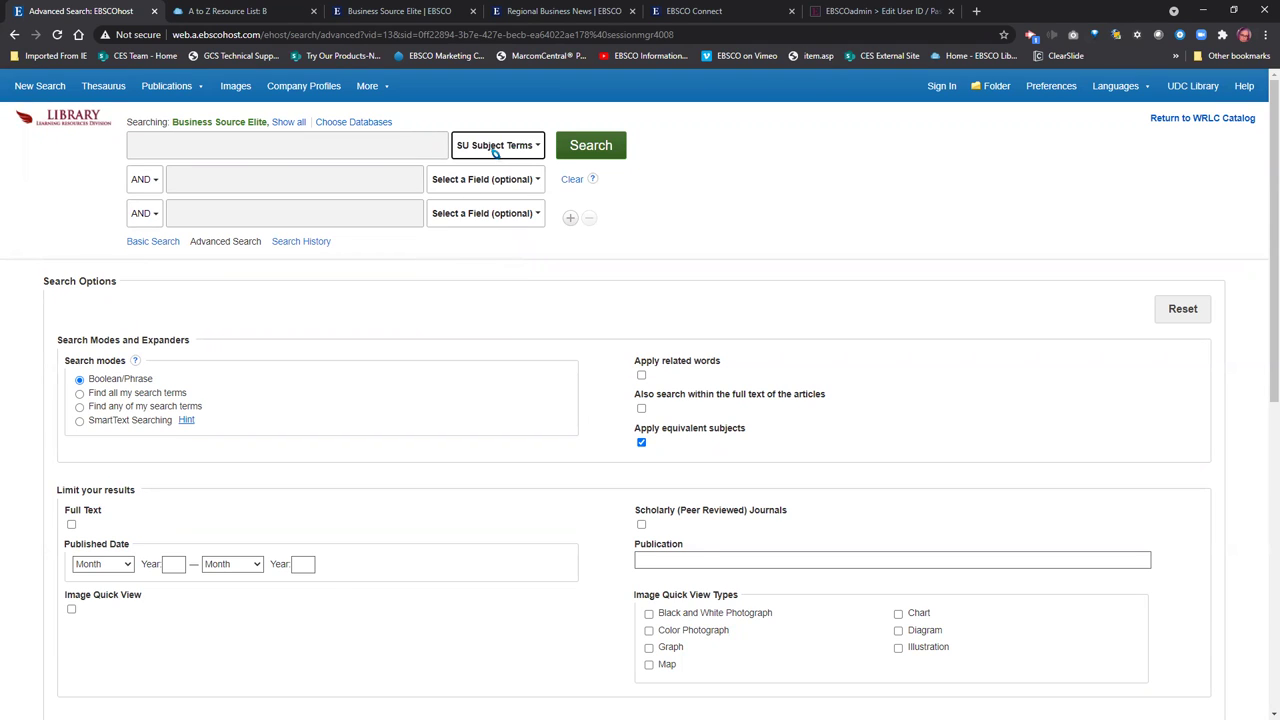
{"action": "left_click", "coordinate": [183, 145]}
{"action": "type", "text": "business "}
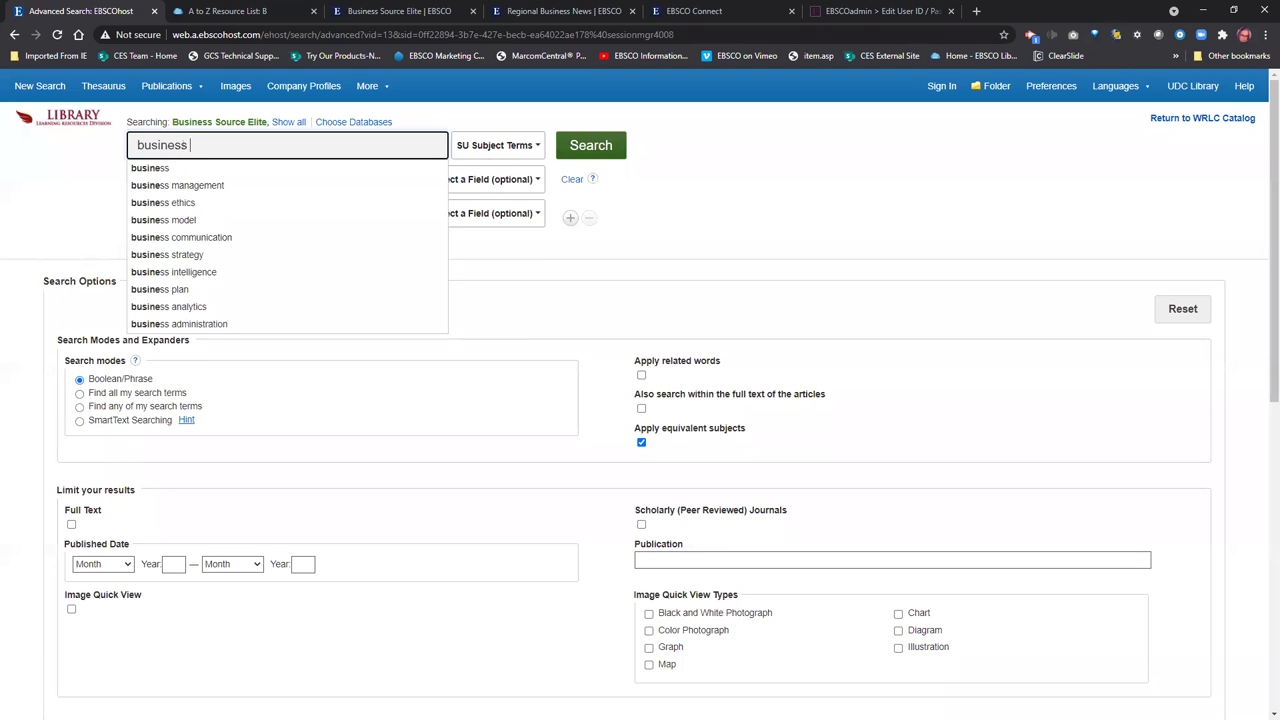
{"action": "type", "text": "case"}
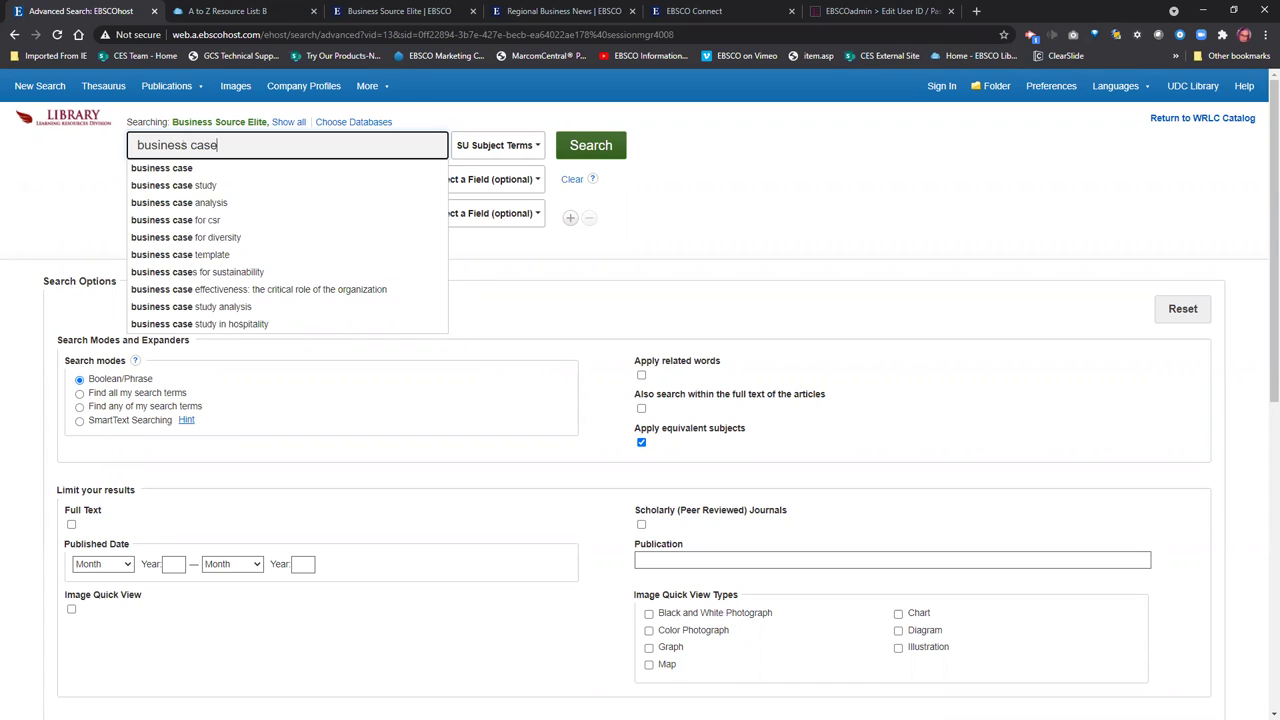
{"action": "key", "text": "Return"}
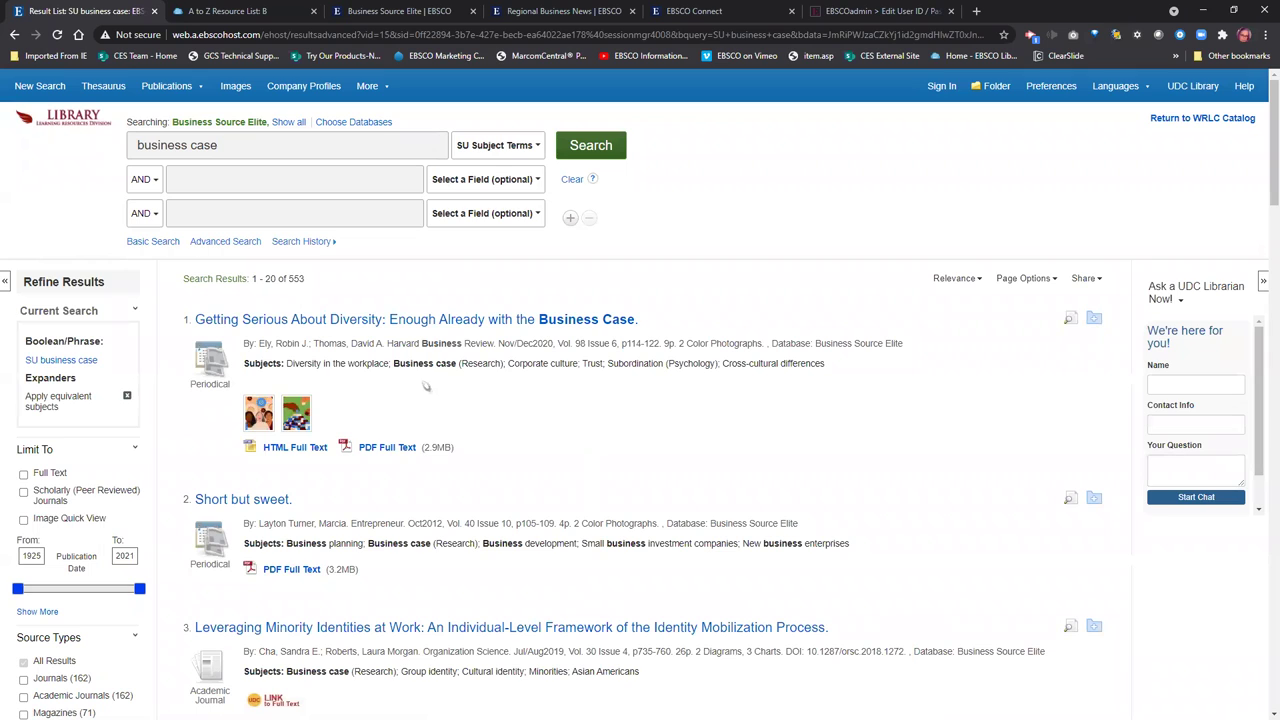
Scroll through the 553 'business case' subject results, such as 'Building a Business Case: A How-To Guide'.
{"action": "left_click", "coordinate": [179, 179]}
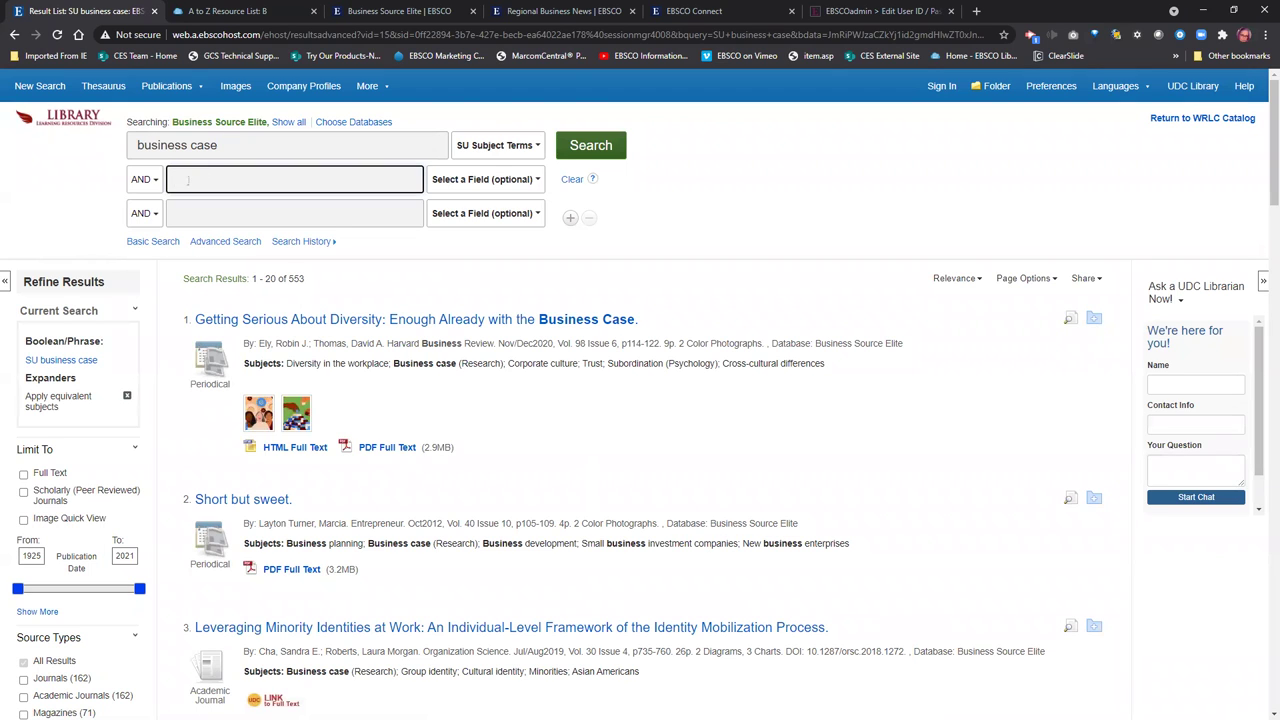
{"action": "left_click", "coordinate": [322, 292]}
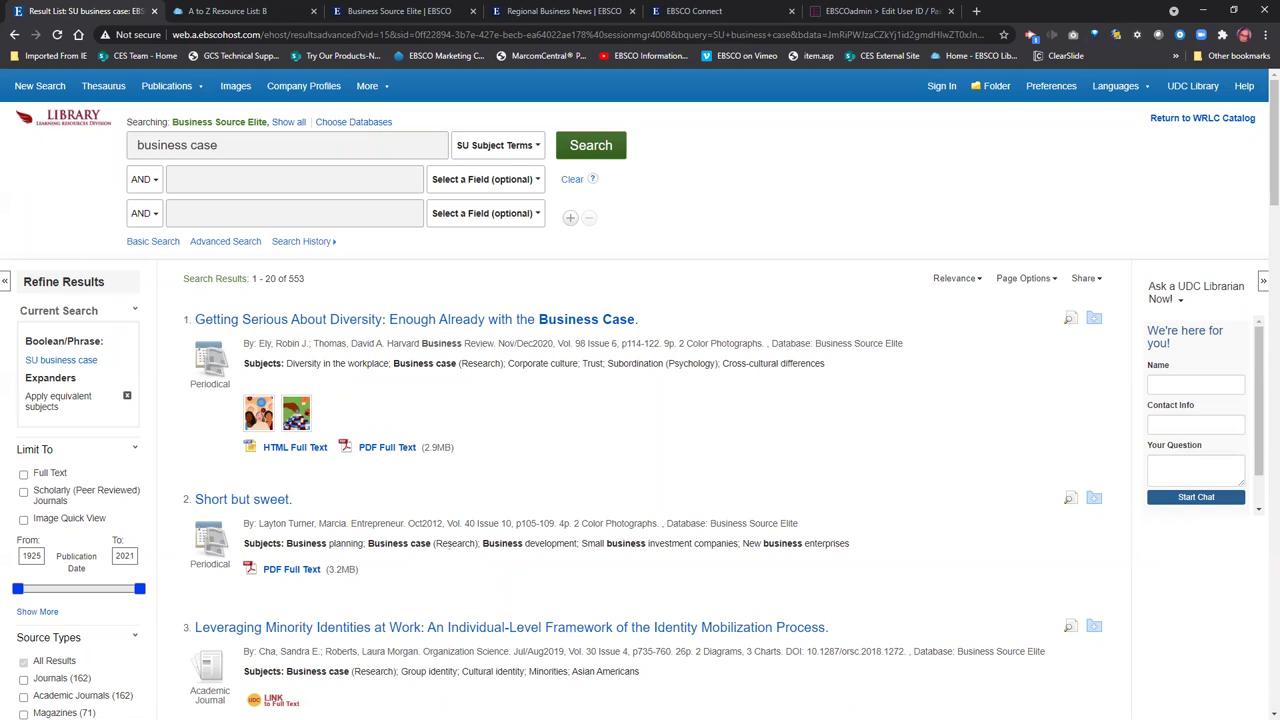
{"action": "scroll", "coordinate": [640, 400], "scroll_direction": "down", "scroll_amount": 4}
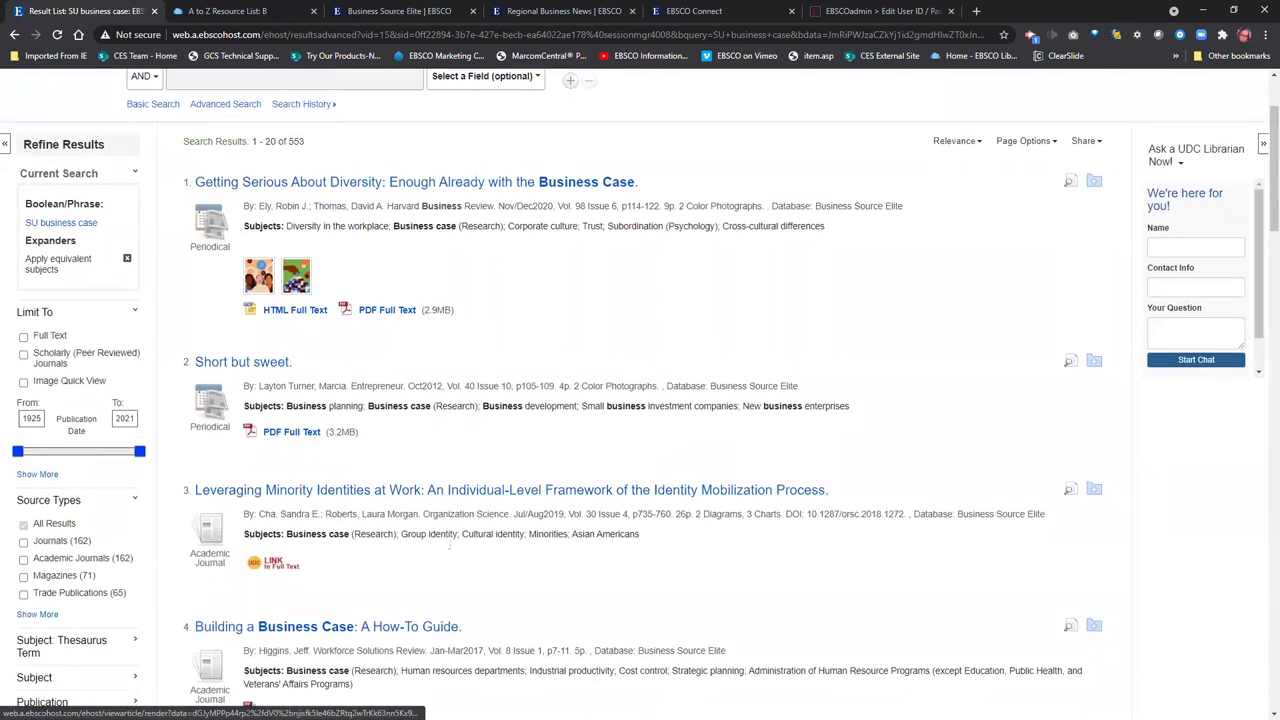
{"action": "scroll", "coordinate": [450, 546], "scroll_direction": "down", "scroll_amount": 6}
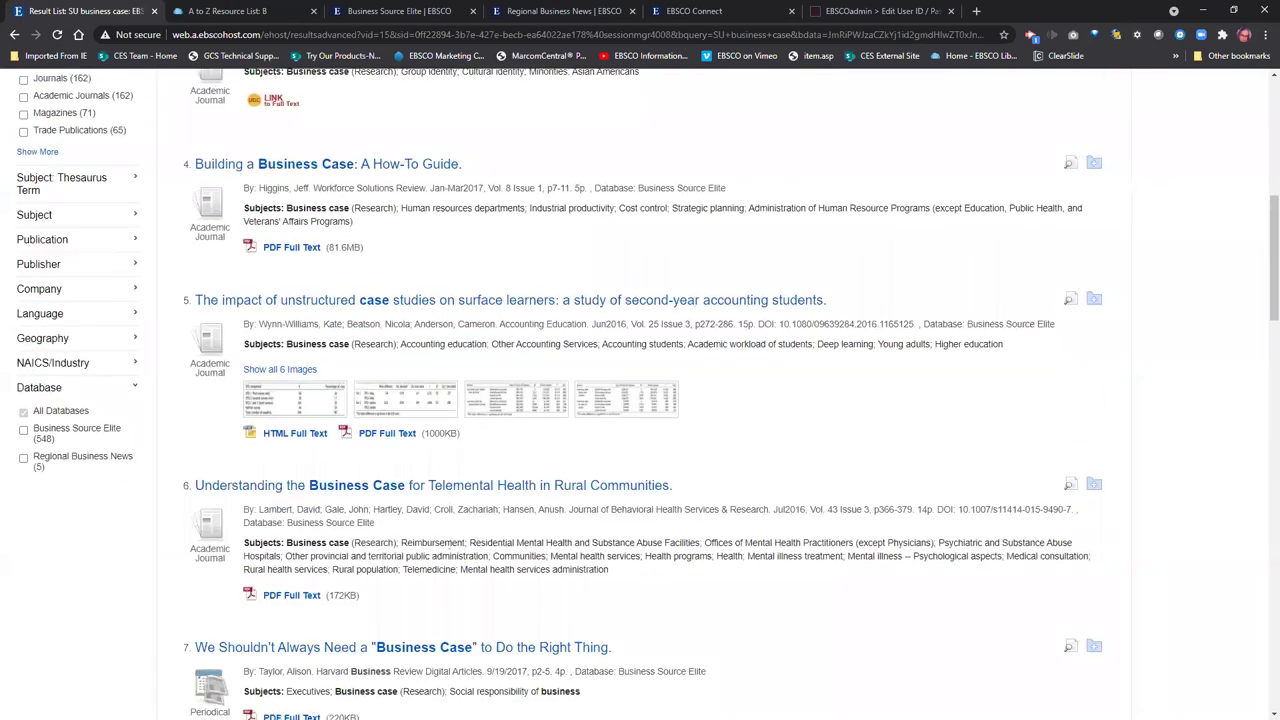
{"action": "scroll", "coordinate": [450, 546], "scroll_direction": "down", "scroll_amount": 5}
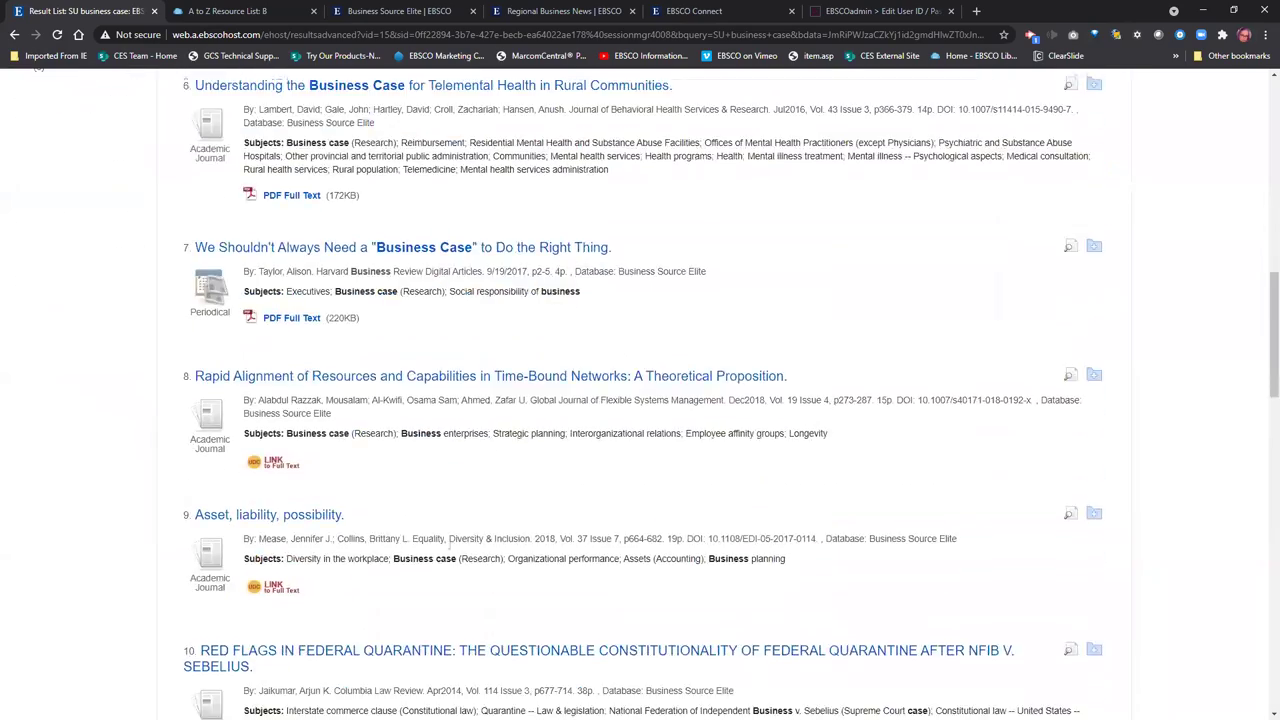
{"action": "scroll", "coordinate": [451, 548], "scroll_direction": "down", "scroll_amount": 4}
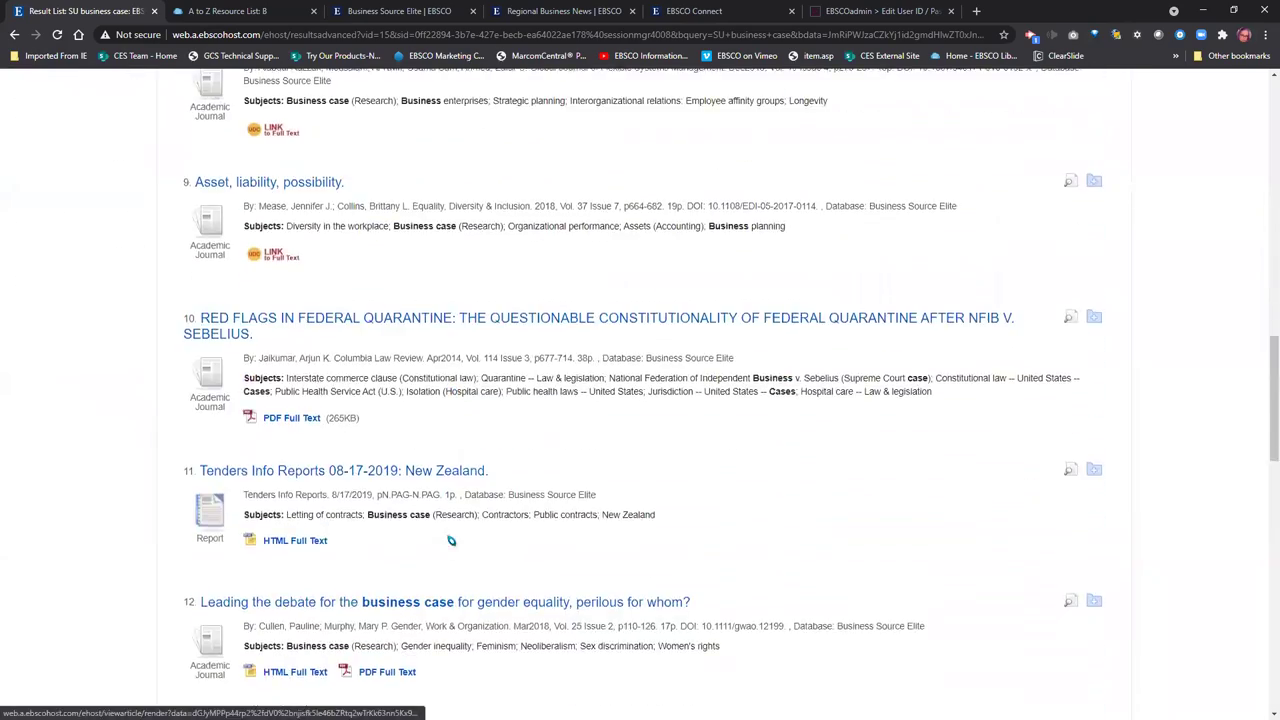
{"action": "scroll", "coordinate": [440, 540], "scroll_direction": "up", "scroll_amount": 7}
{"action": "scroll", "coordinate": [437, 535], "scroll_direction": "up", "scroll_amount": 10}
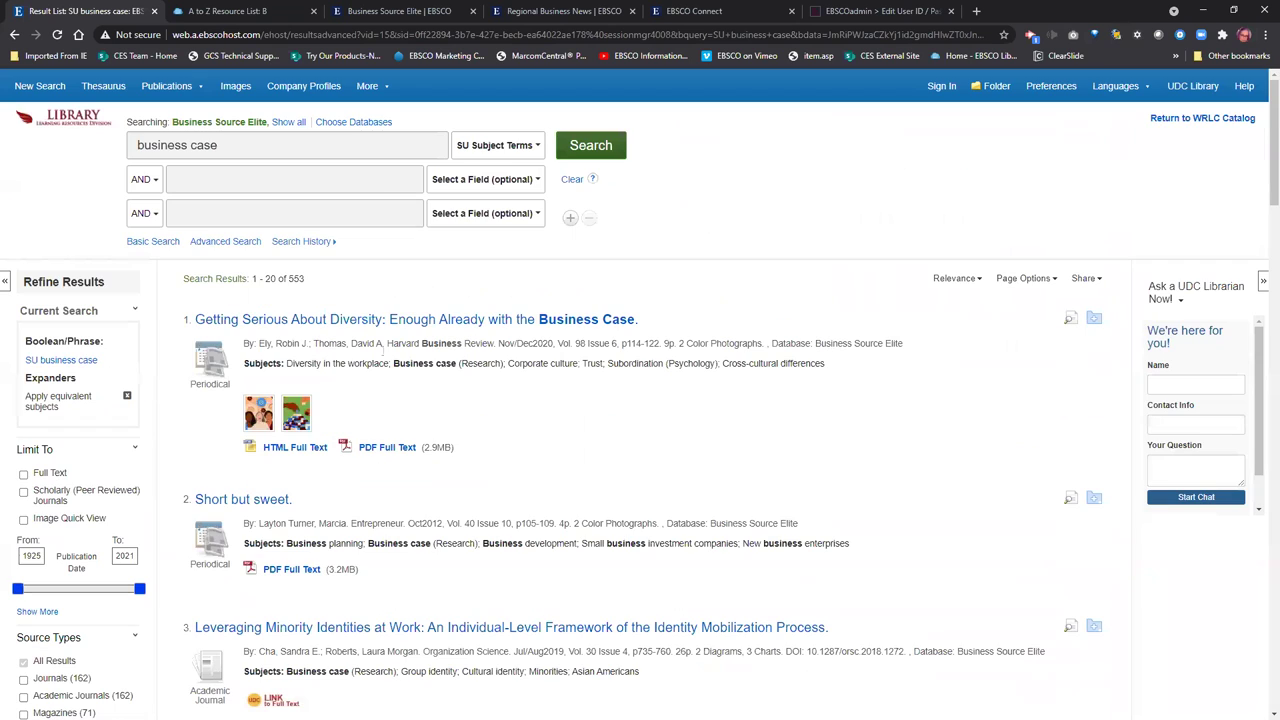
Enter 'diversity' as the second AND term and run the search, narrowing results to 11.
{"action": "left_click", "coordinate": [183, 182]}
{"action": "type", "text": "diversity"}
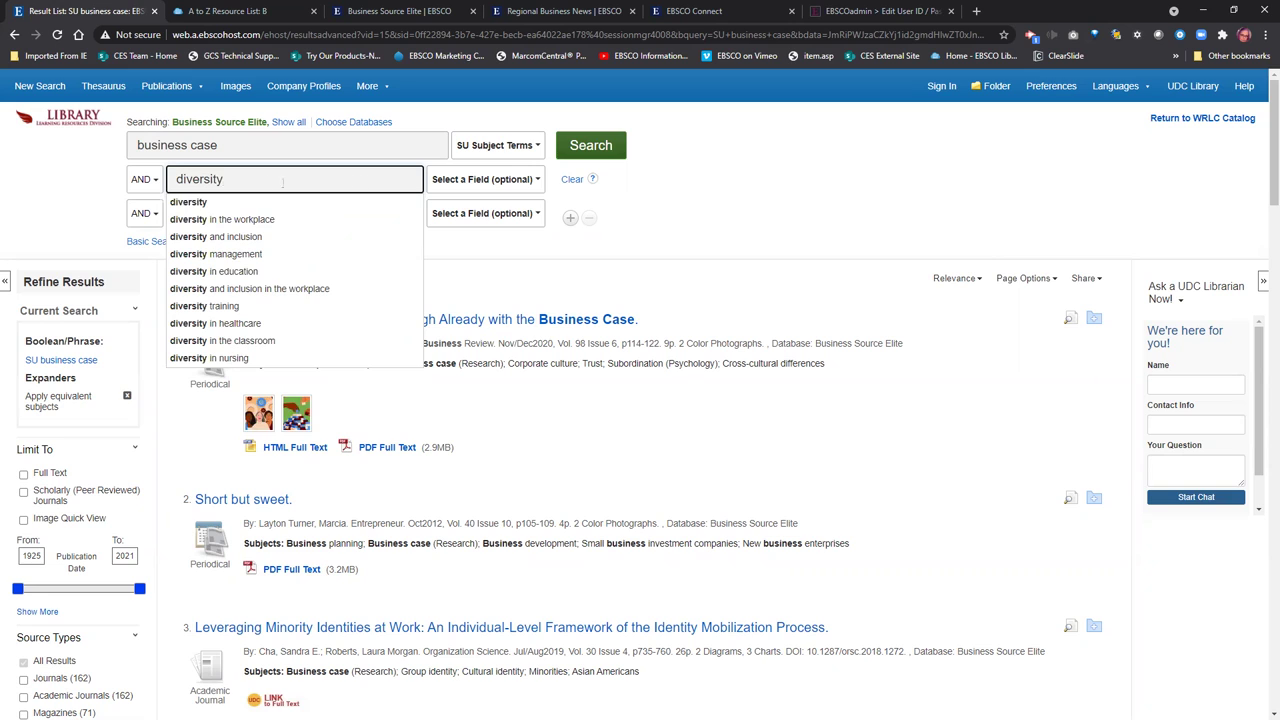
{"action": "left_click", "coordinate": [705, 194]}
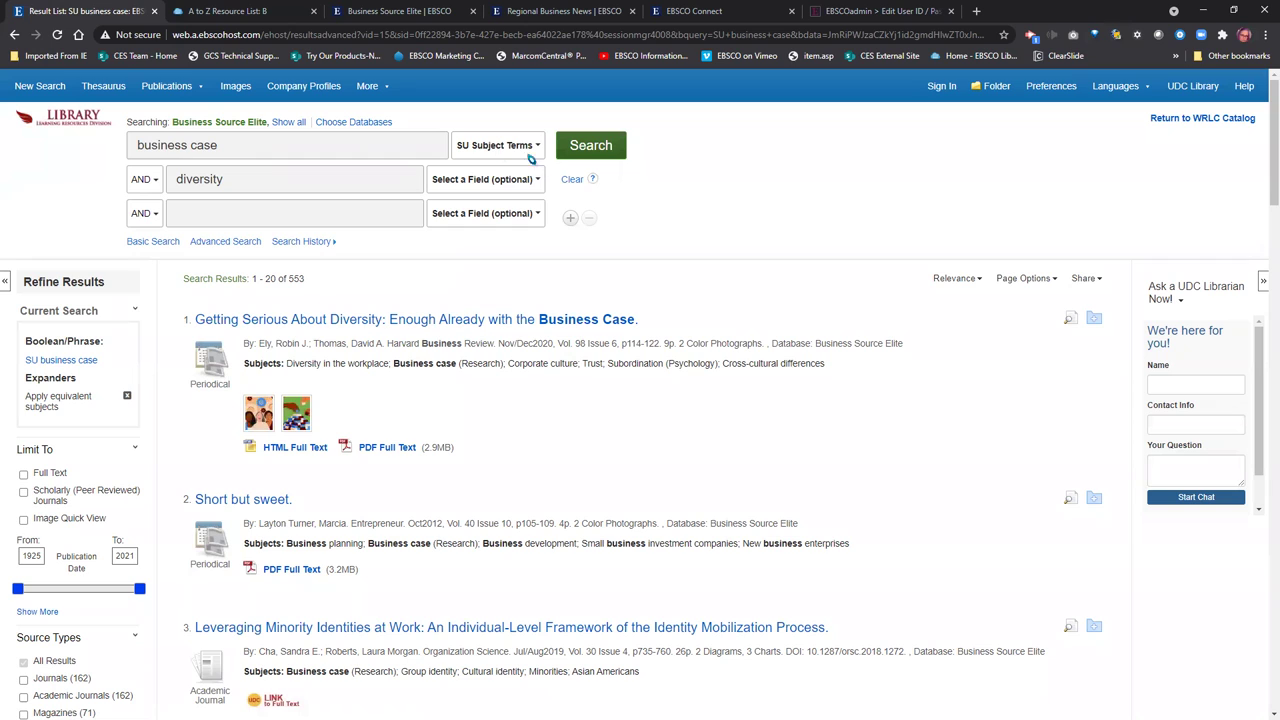
{"action": "left_click", "coordinate": [596, 146]}
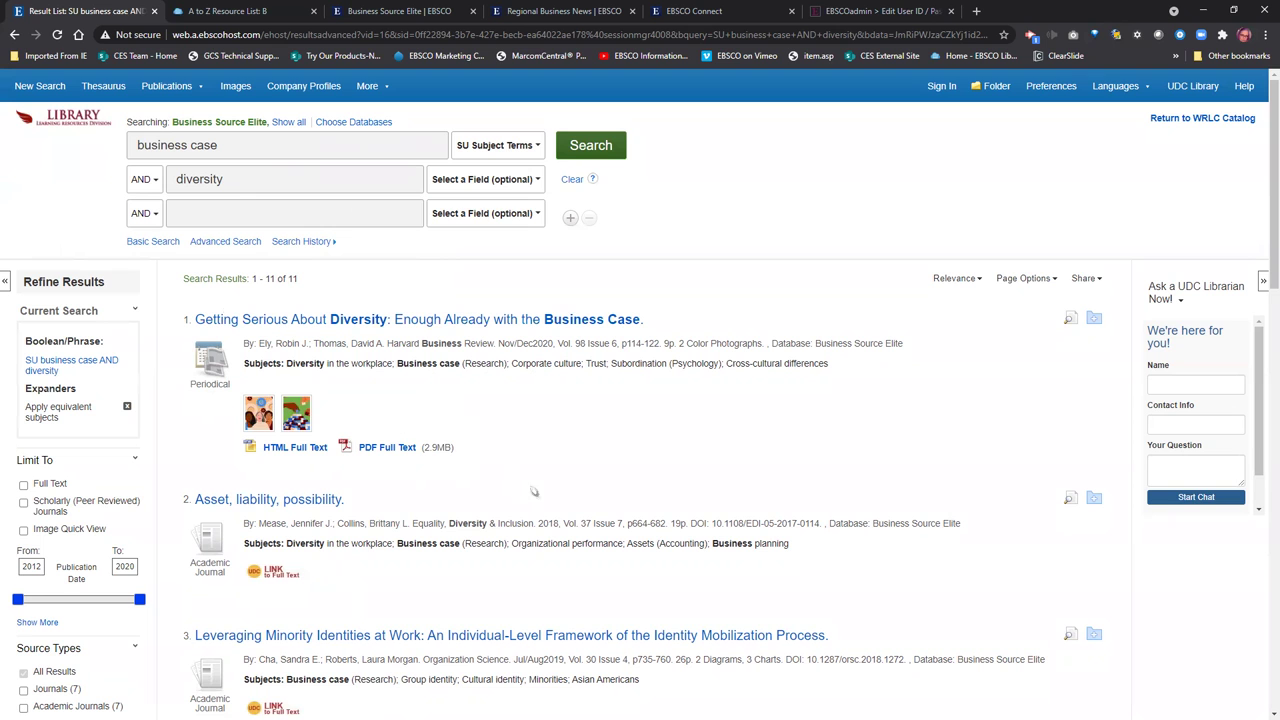
Scroll down through the 11 business case AND diversity results.
{"action": "scroll", "coordinate": [615, 505], "scroll_direction": "down", "scroll_amount": 1}
{"action": "scroll", "coordinate": [615, 505], "scroll_direction": "down", "scroll_amount": 4}
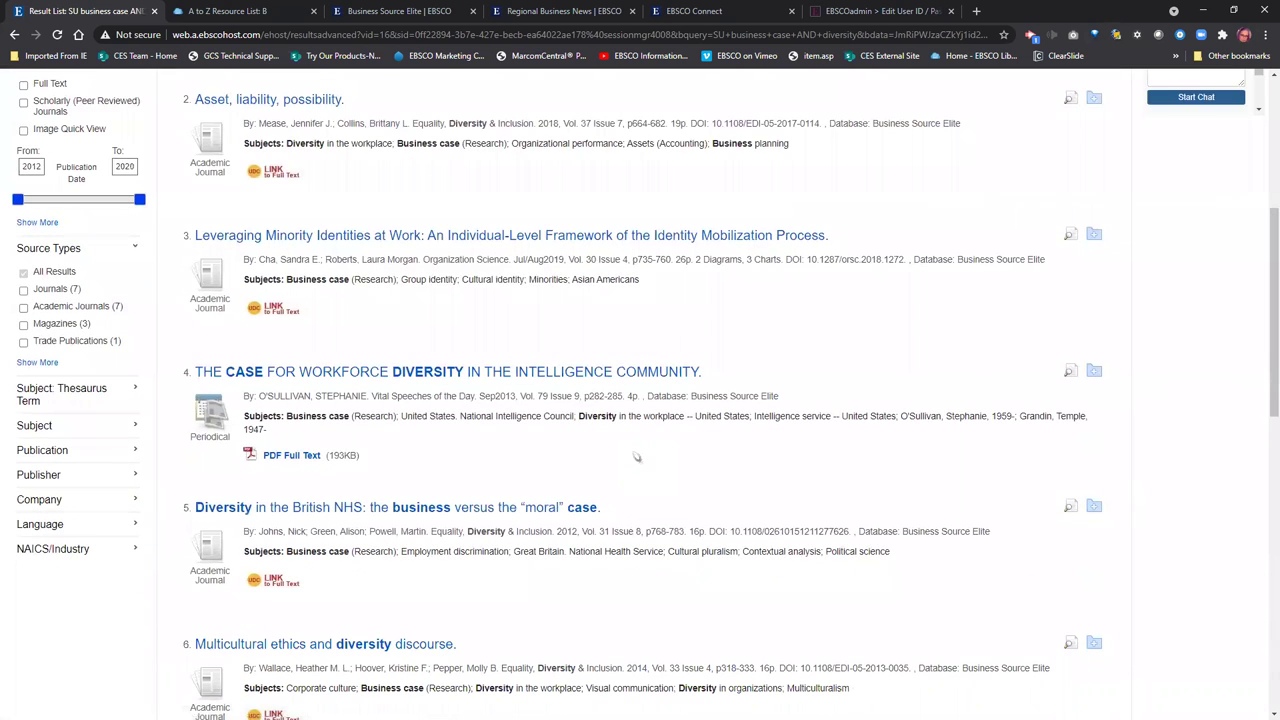
{"action": "scroll", "coordinate": [636, 457], "scroll_direction": "down", "scroll_amount": 1}
{"action": "scroll", "coordinate": [600, 505], "scroll_direction": "down", "scroll_amount": 2}
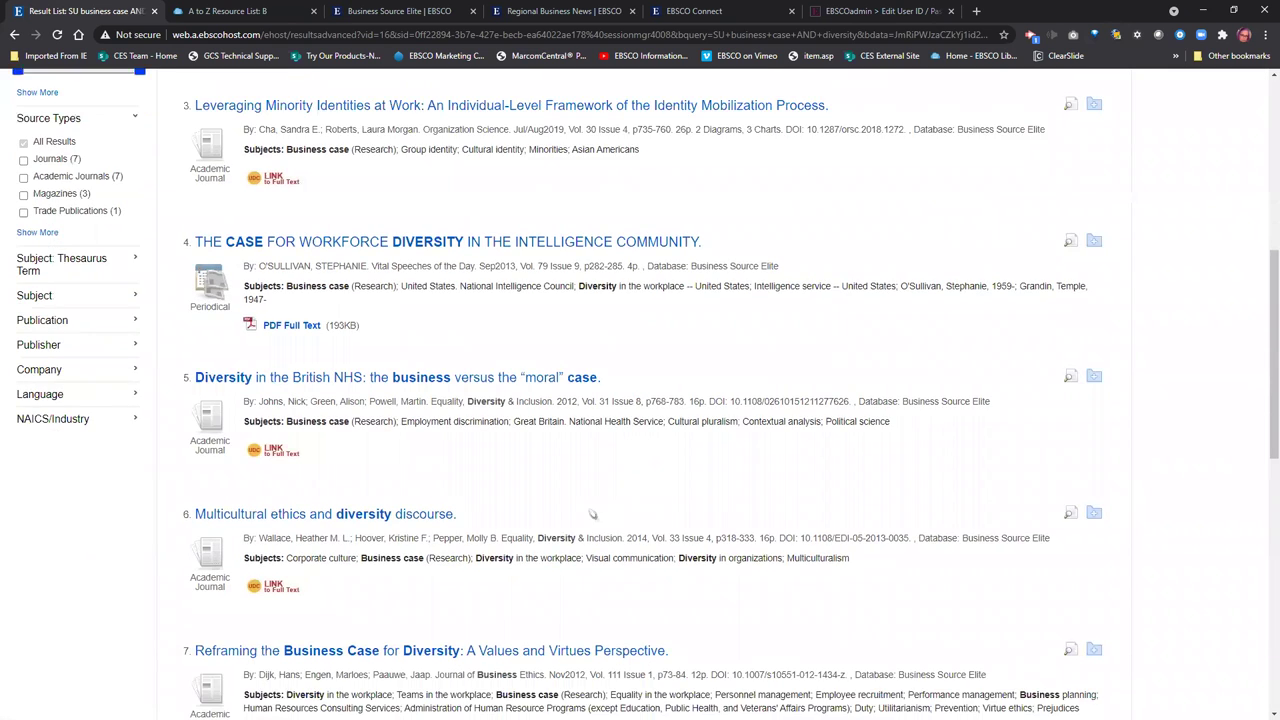
{"action": "scroll", "coordinate": [592, 513], "scroll_direction": "down", "scroll_amount": 1}
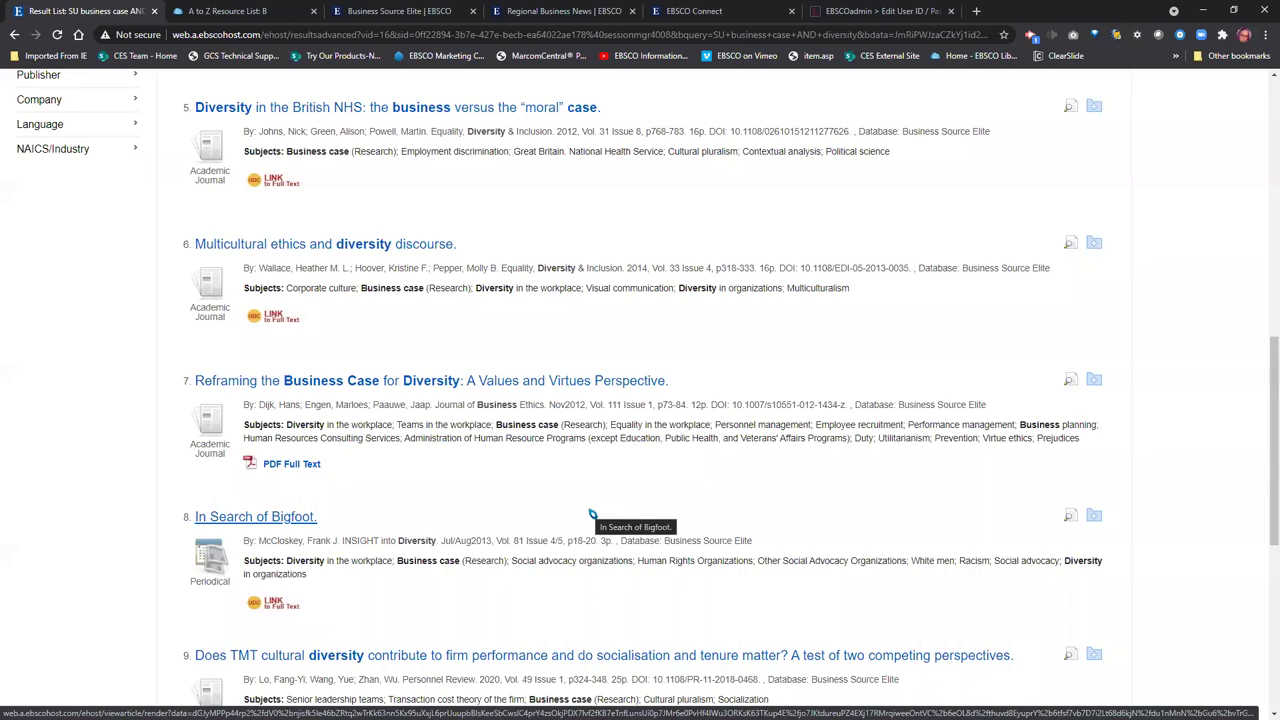
{"action": "scroll", "coordinate": [588, 514], "scroll_direction": "down", "scroll_amount": 3}
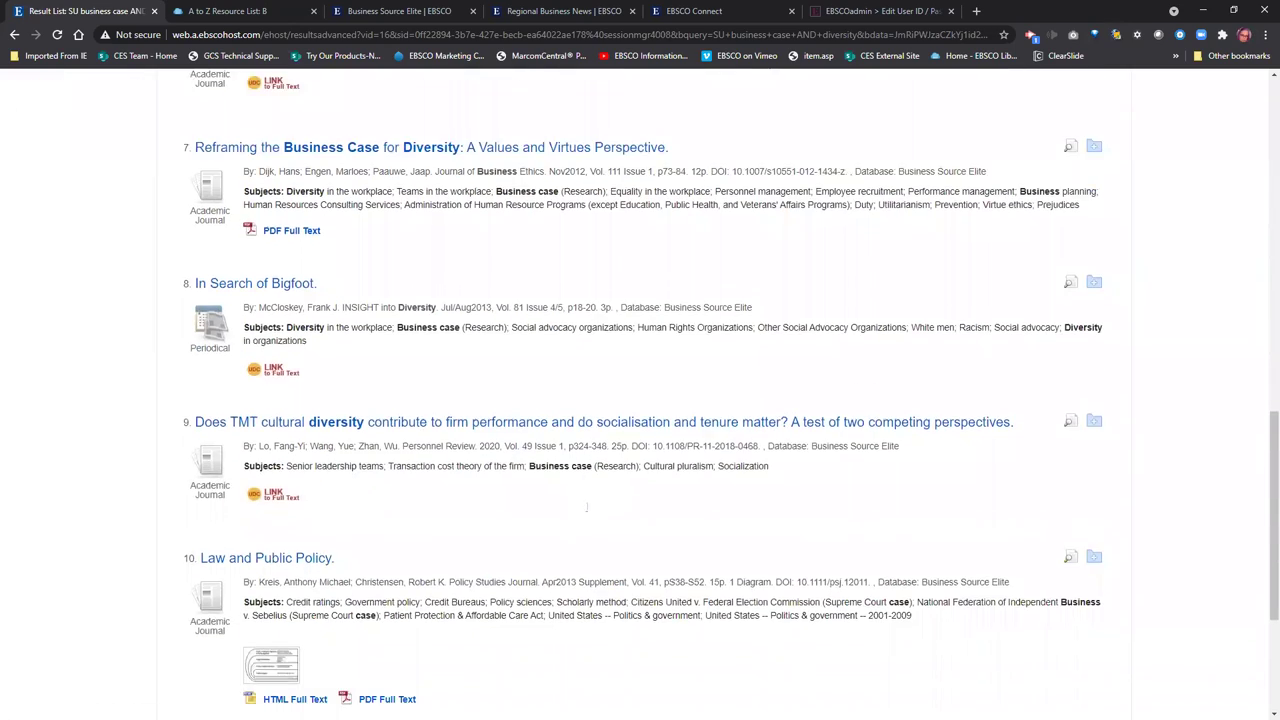
Delete 'diversity' from the second search row.
{"action": "scroll", "coordinate": [586, 506], "scroll_direction": "up", "scroll_amount": 6}
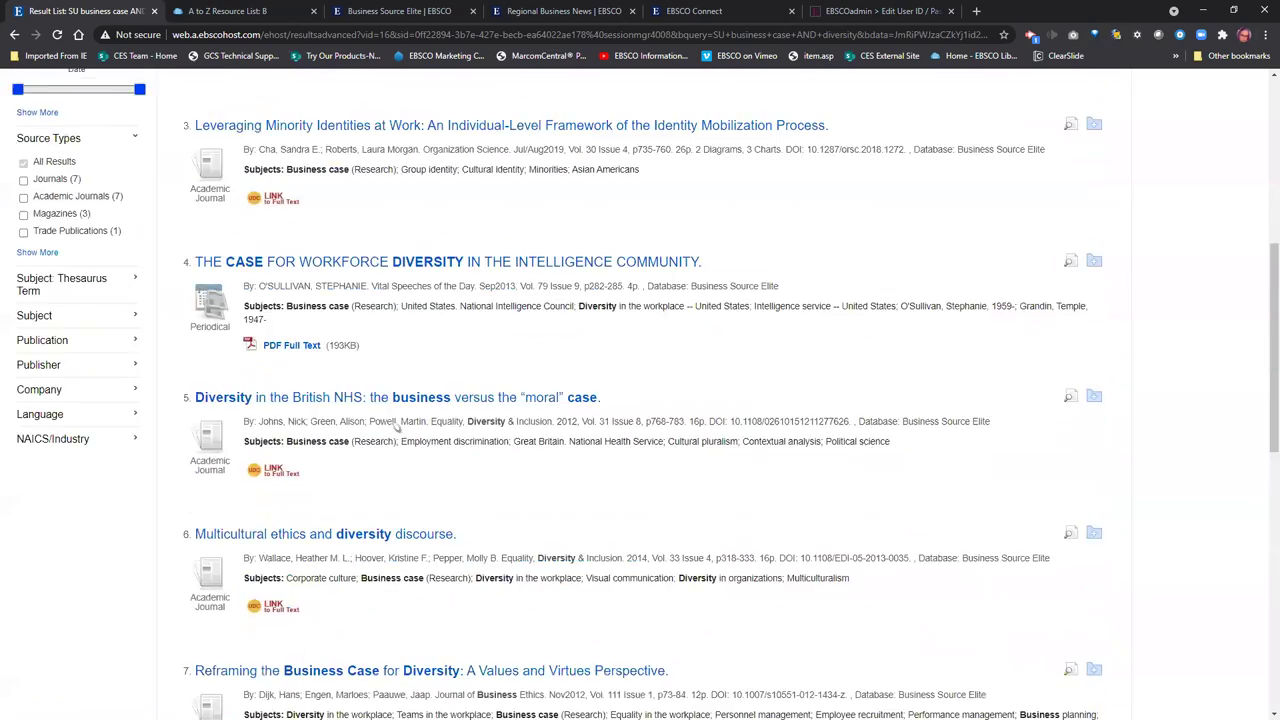
{"action": "scroll", "coordinate": [343, 360], "scroll_direction": "up", "scroll_amount": 4}
{"action": "left_click_drag", "start_coordinate": [257, 182], "coordinate": [100, 177]}
{"action": "key", "text": "BackSpace"}
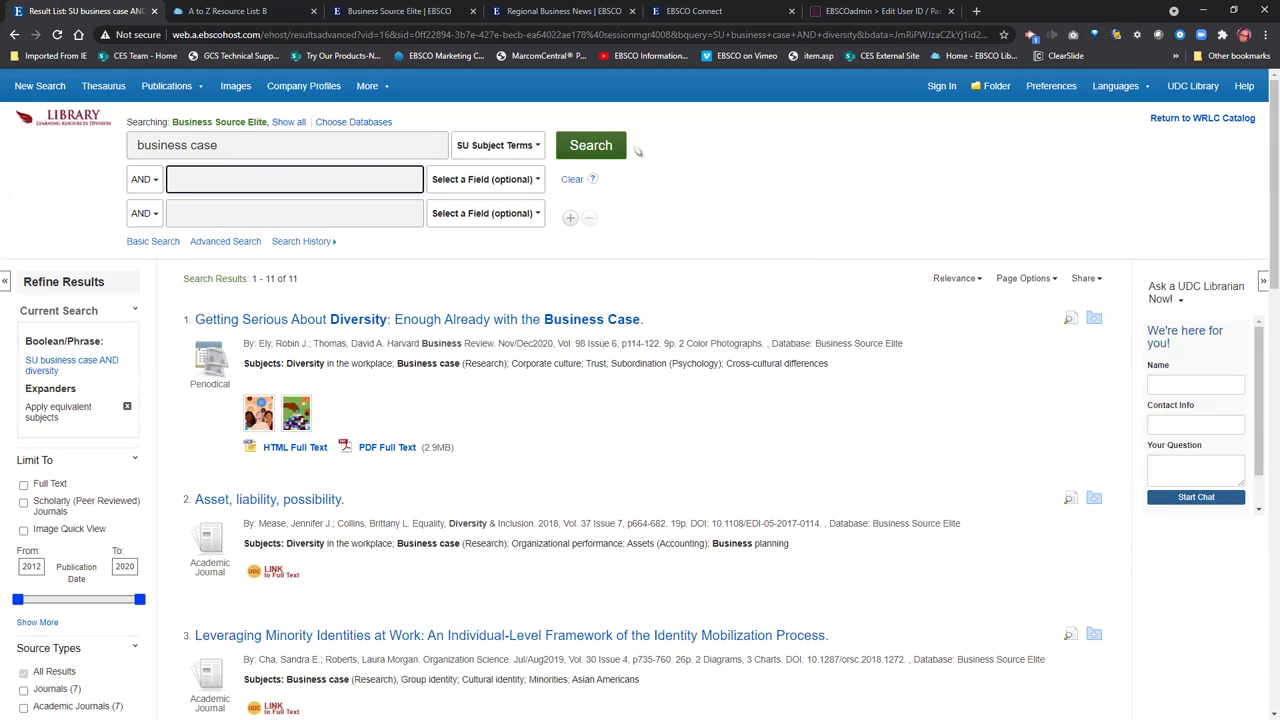
Rerun the search on 'business case' alone and scroll through the 553 results.
{"action": "left_click", "coordinate": [588, 147]}
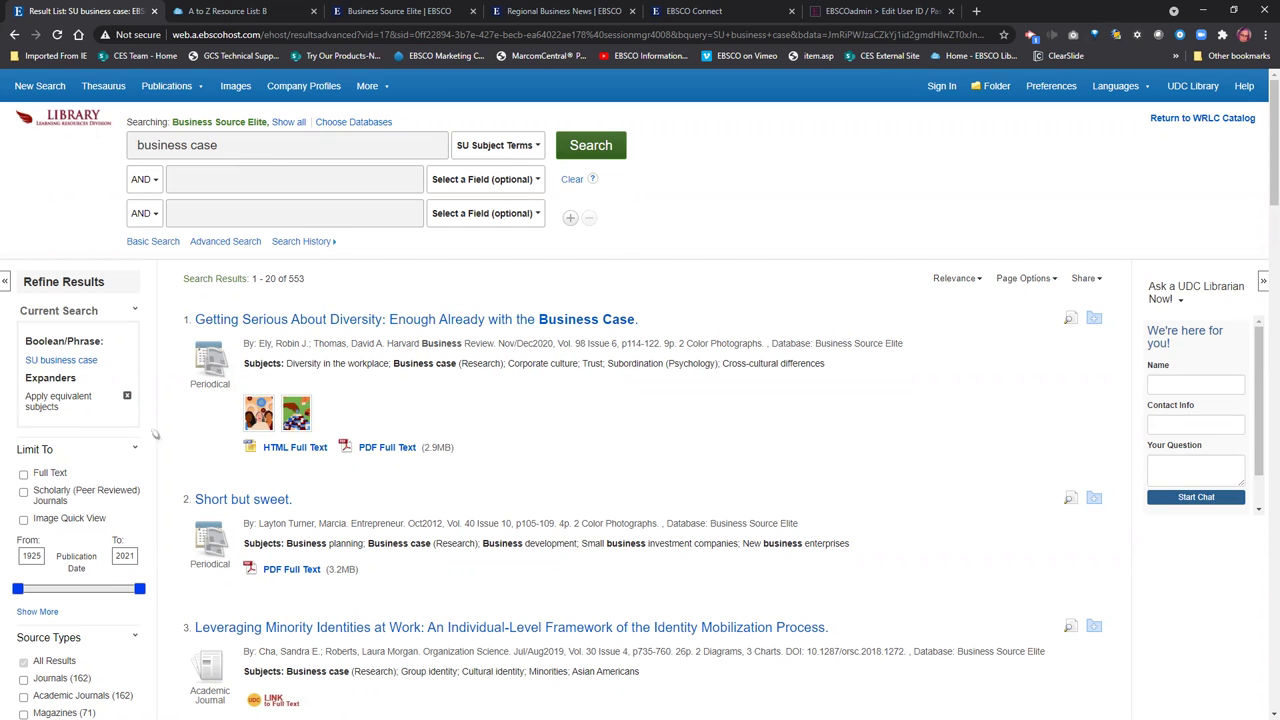
{"action": "scroll", "coordinate": [95, 625], "scroll_direction": "down", "scroll_amount": 2}
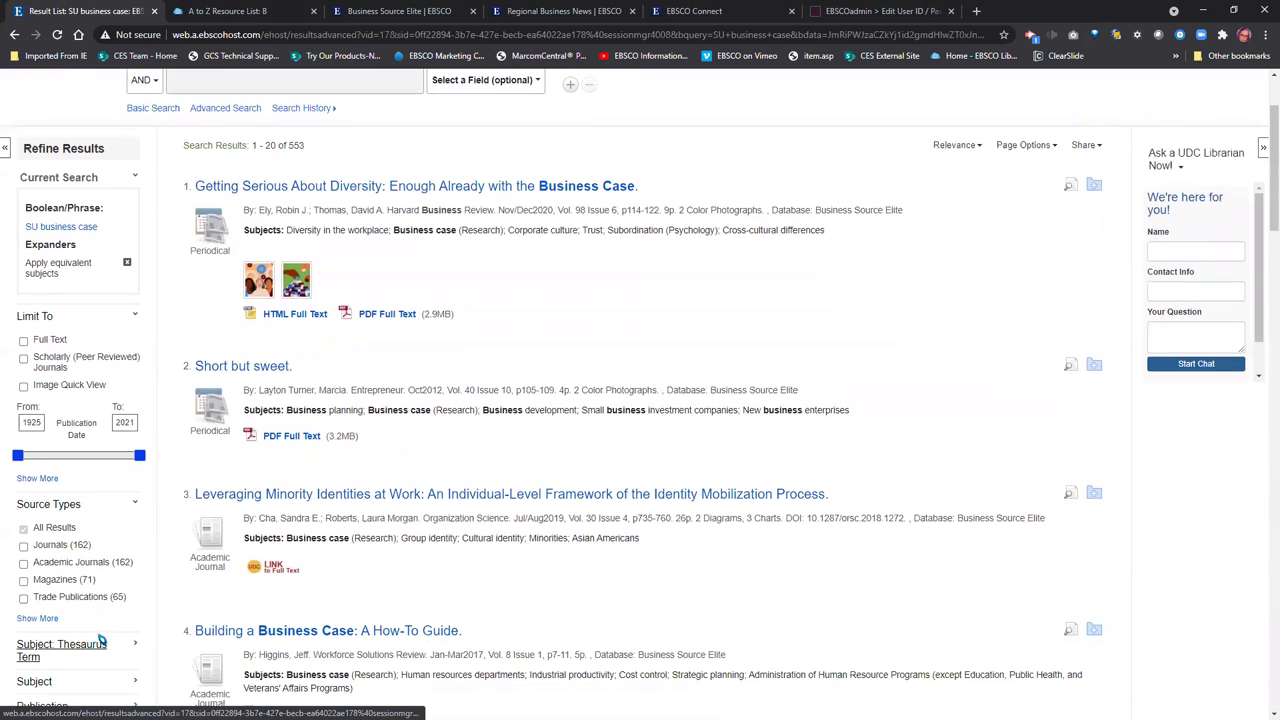
{"action": "scroll", "coordinate": [101, 638], "scroll_direction": "down", "scroll_amount": 1}
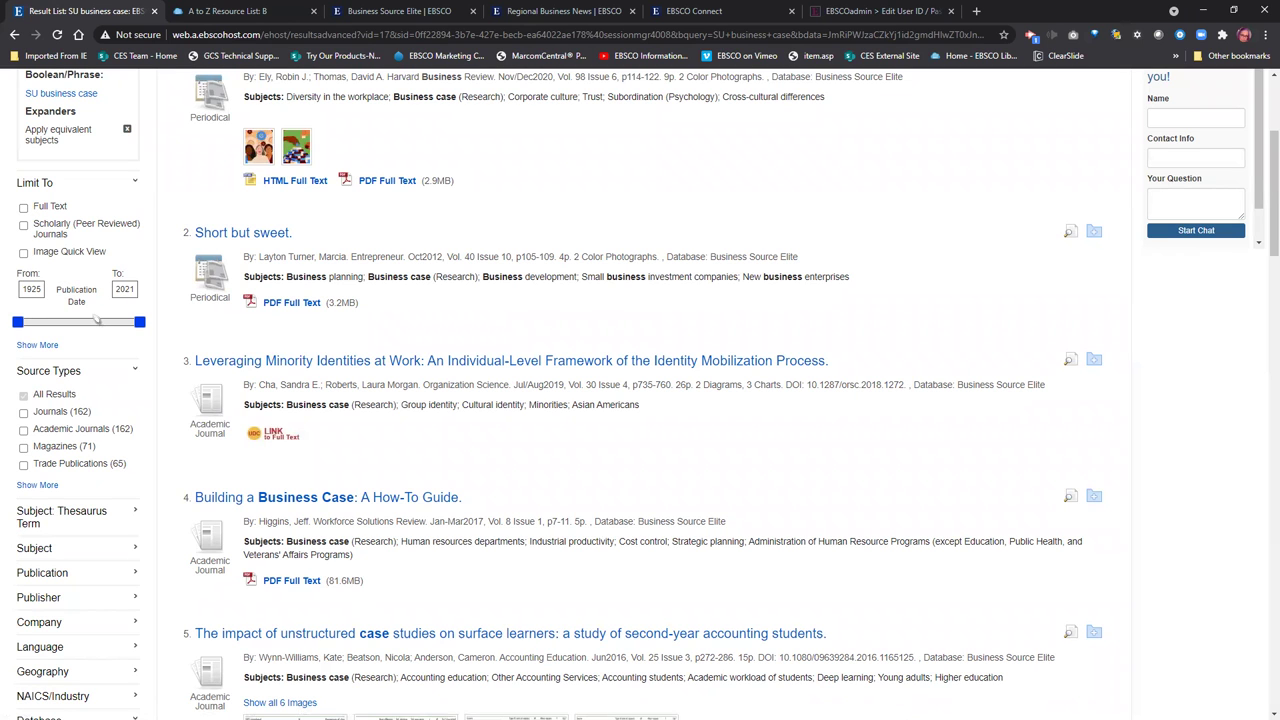
{"action": "scroll", "coordinate": [78, 366], "scroll_direction": "down", "scroll_amount": 2}
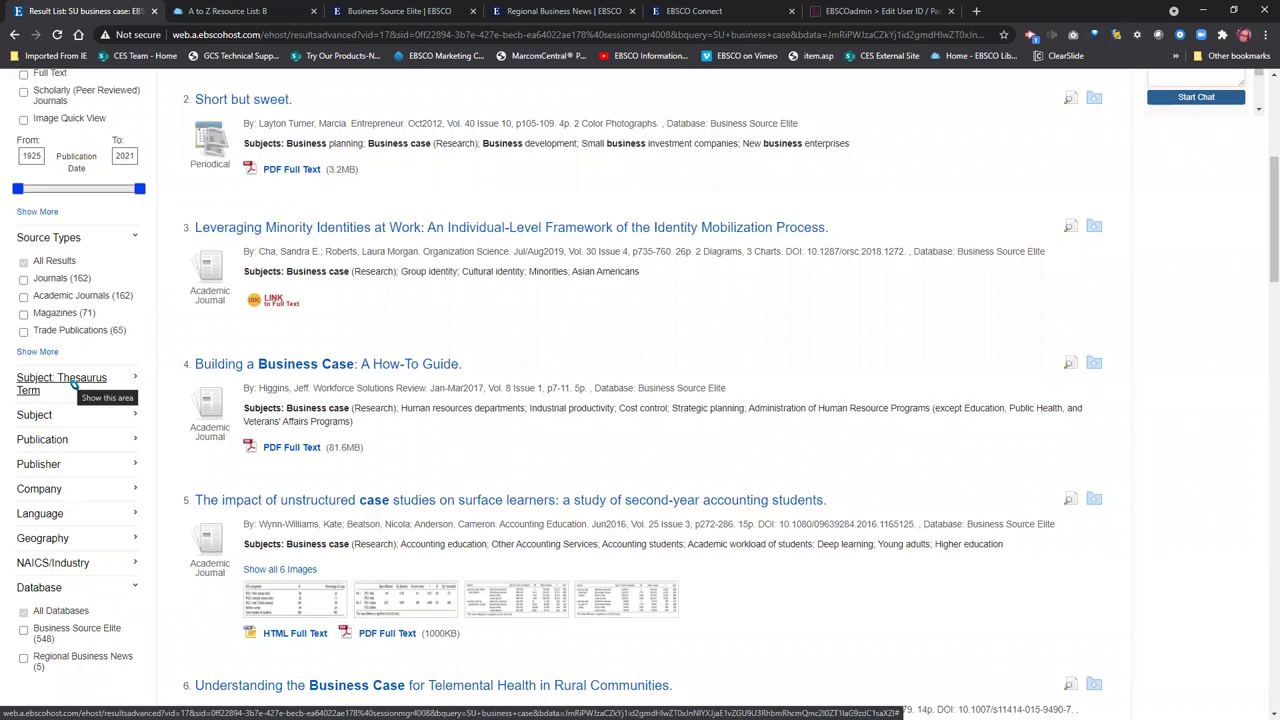
Limit the results to the 'project management' thesaurus subject term, leaving 31 results.
{"action": "left_click", "coordinate": [70, 383]}
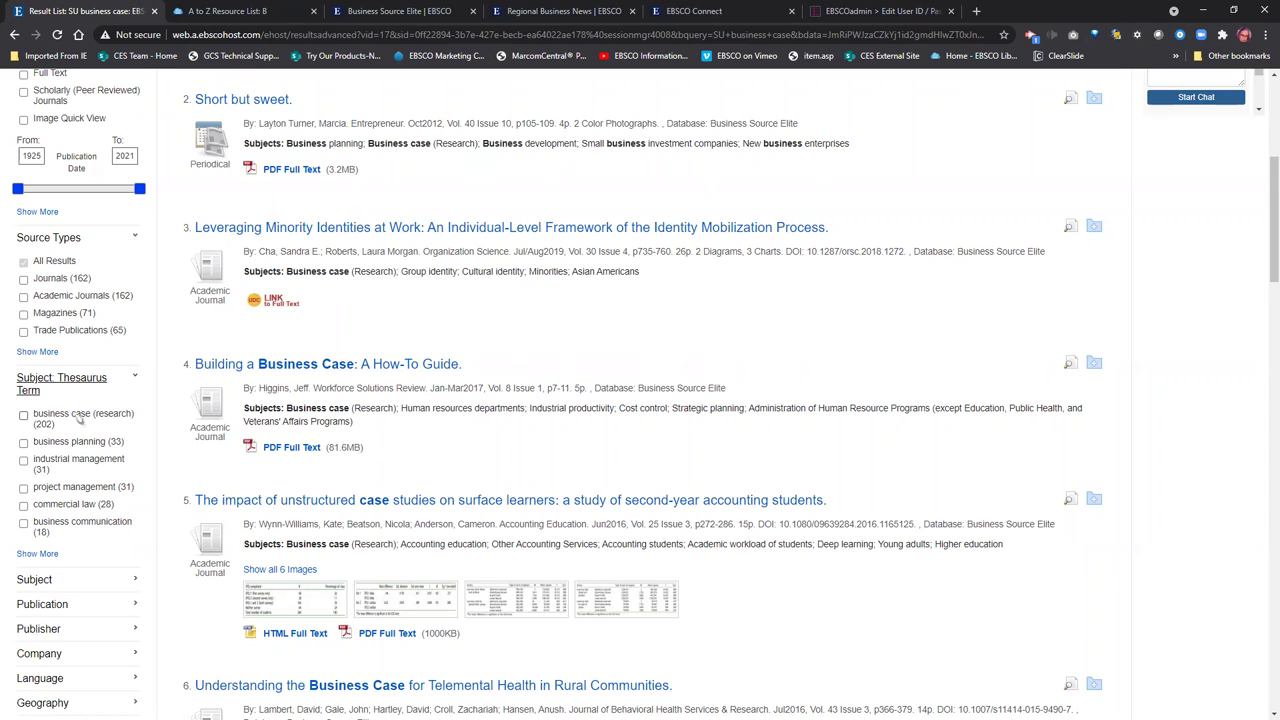
{"action": "left_click", "coordinate": [87, 488]}
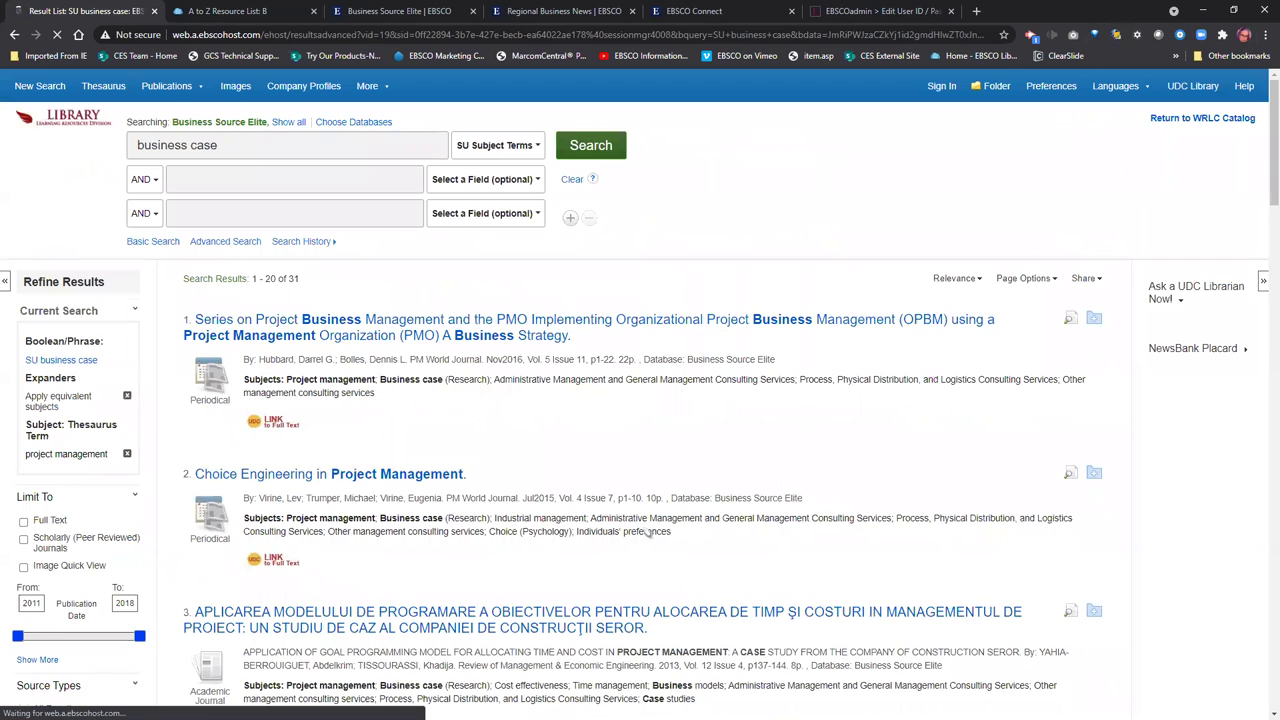
Preview the abstract of result 8 among the project management results.
{"action": "scroll", "coordinate": [478, 528], "scroll_direction": "down", "scroll_amount": 5}
{"action": "scroll", "coordinate": [645, 533], "scroll_direction": "down", "scroll_amount": 3}
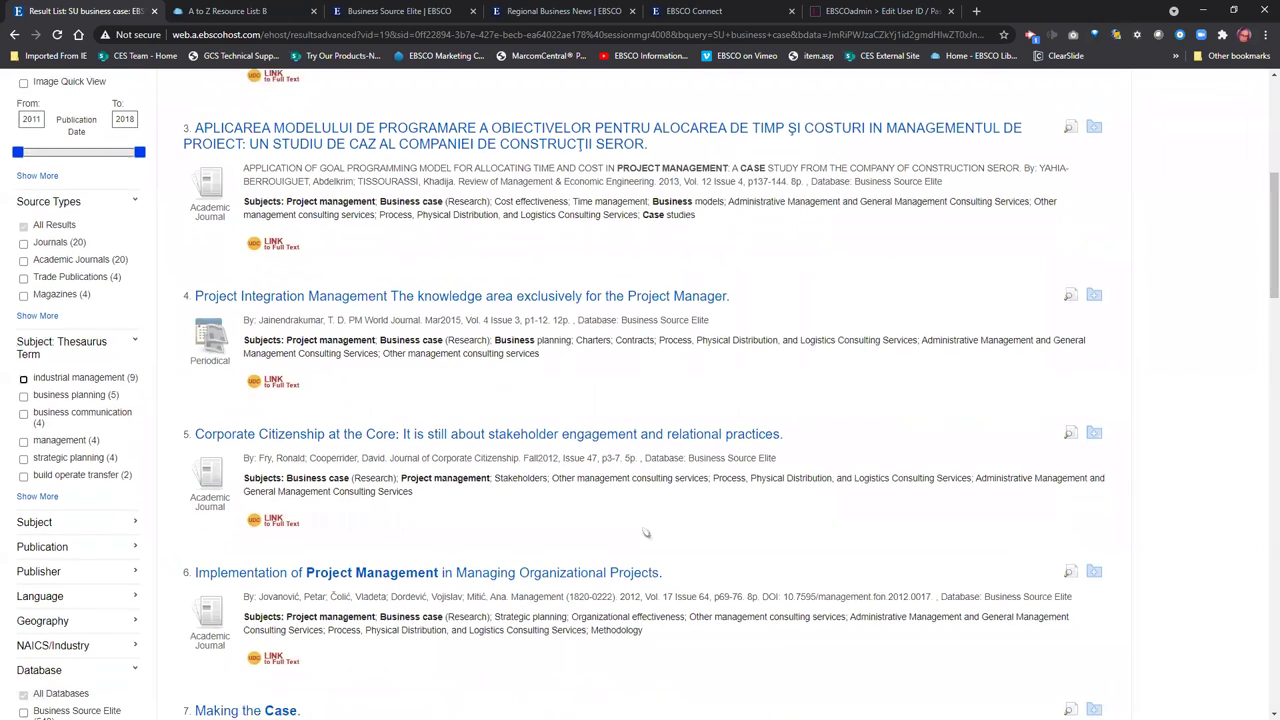
{"action": "scroll", "coordinate": [645, 533], "scroll_direction": "down", "scroll_amount": 2}
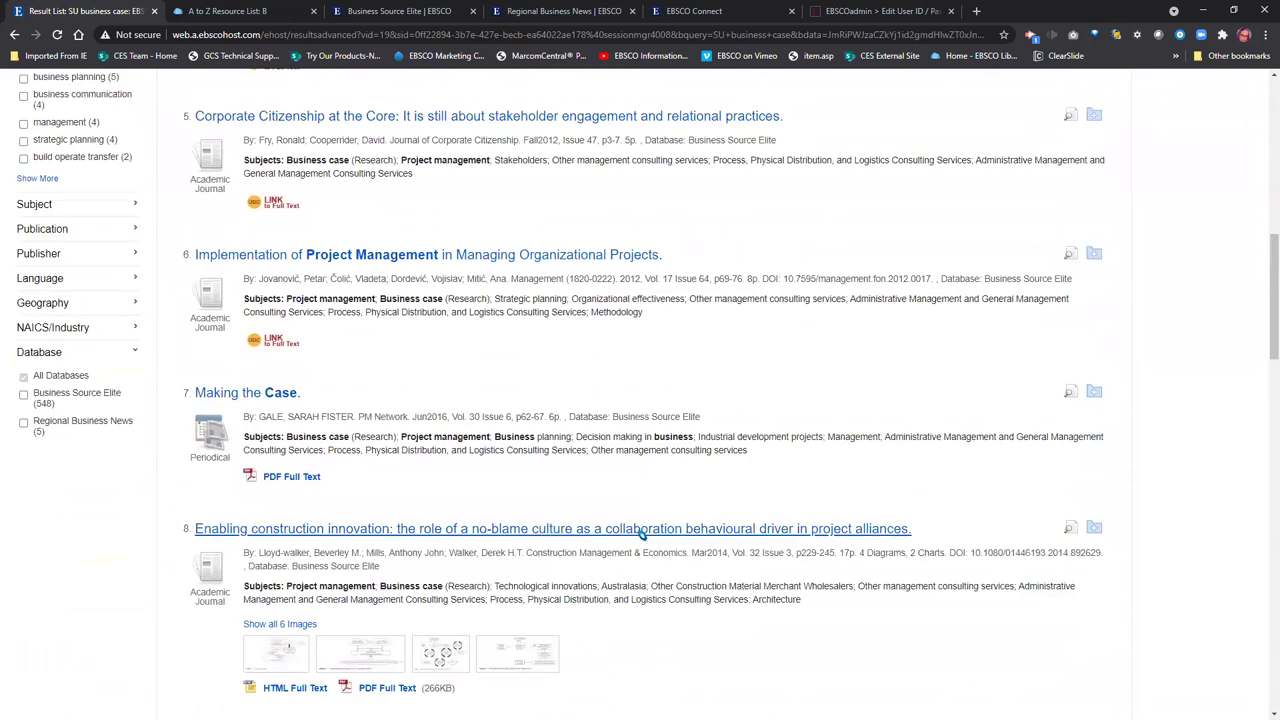
{"action": "scroll", "coordinate": [625, 537], "scroll_direction": "down", "scroll_amount": 1}
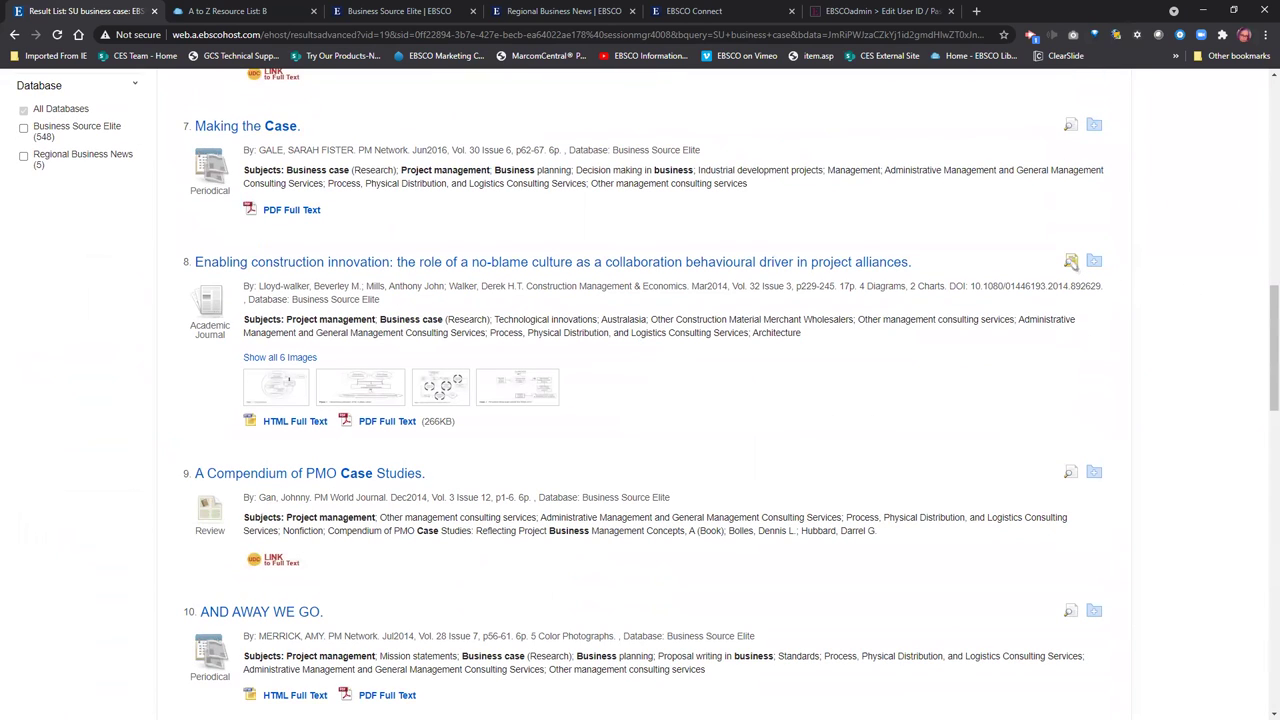
{"action": "mouse_move", "coordinate": [1070, 261]}
{"action": "left_click_drag", "start_coordinate": [1037, 230], "coordinate": [1037, 290]}
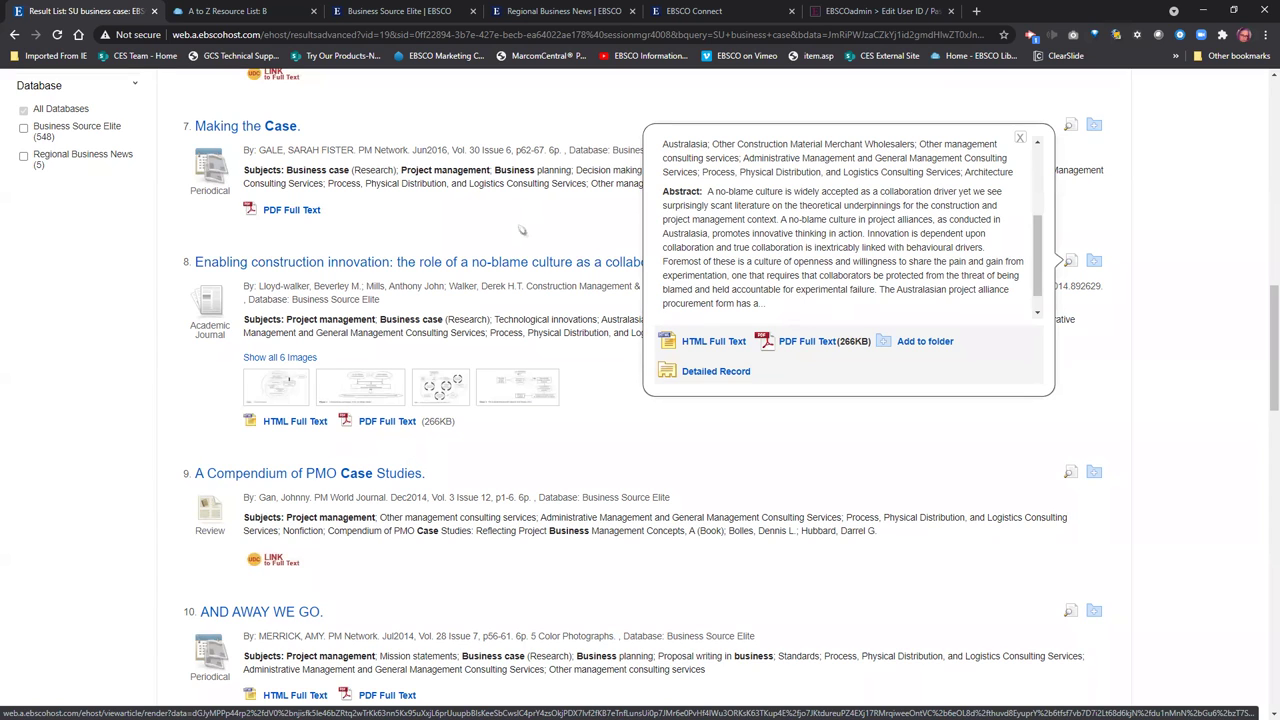
Open the help page on guided-style advanced searching.
{"action": "scroll", "coordinate": [520, 260], "scroll_direction": "up", "scroll_amount": 5}
{"action": "scroll", "coordinate": [477, 276], "scroll_direction": "up", "scroll_amount": 6}
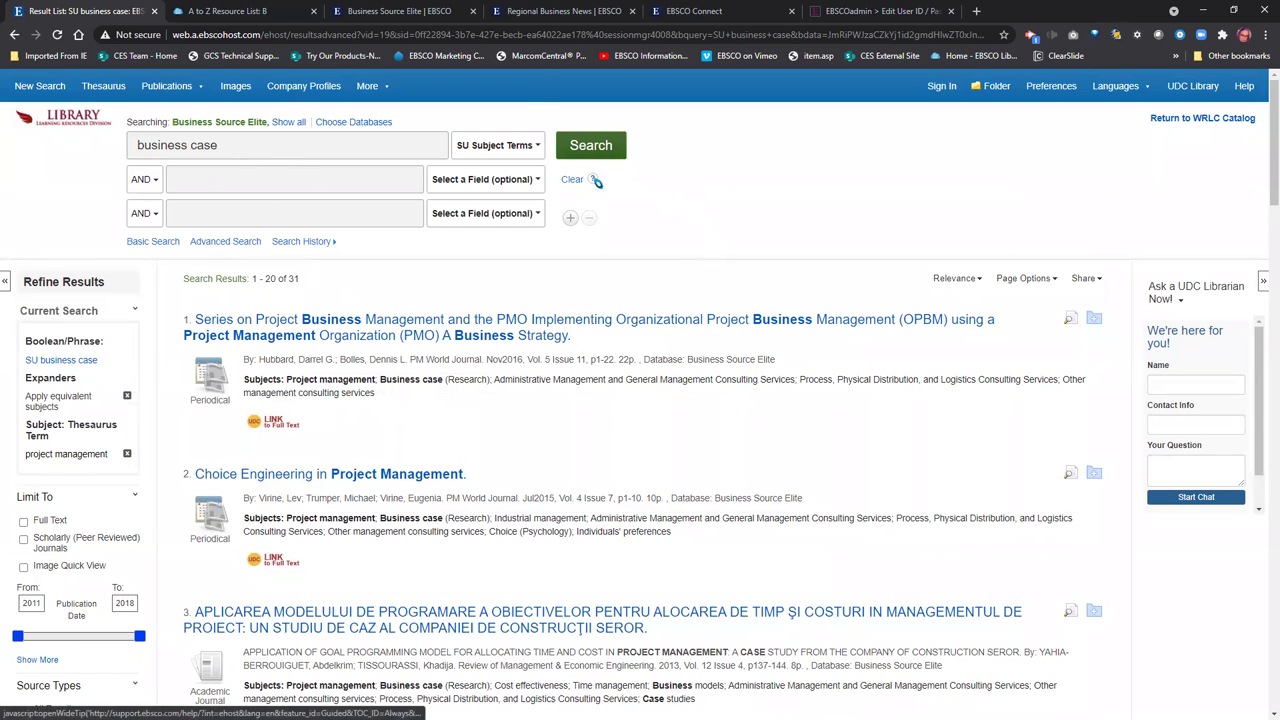
{"action": "left_click", "coordinate": [595, 181]}
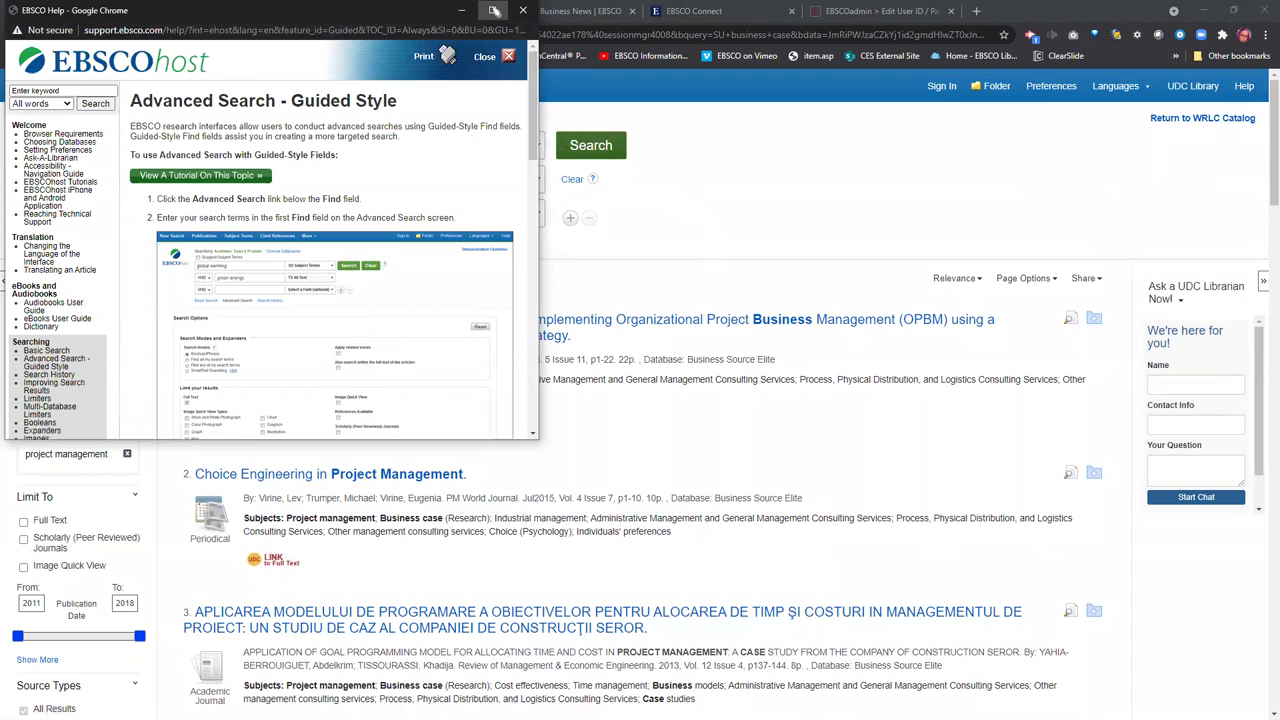
Maximize the help window and open the Business Source Elite page under Database Help.
{"action": "left_click", "coordinate": [494, 11]}
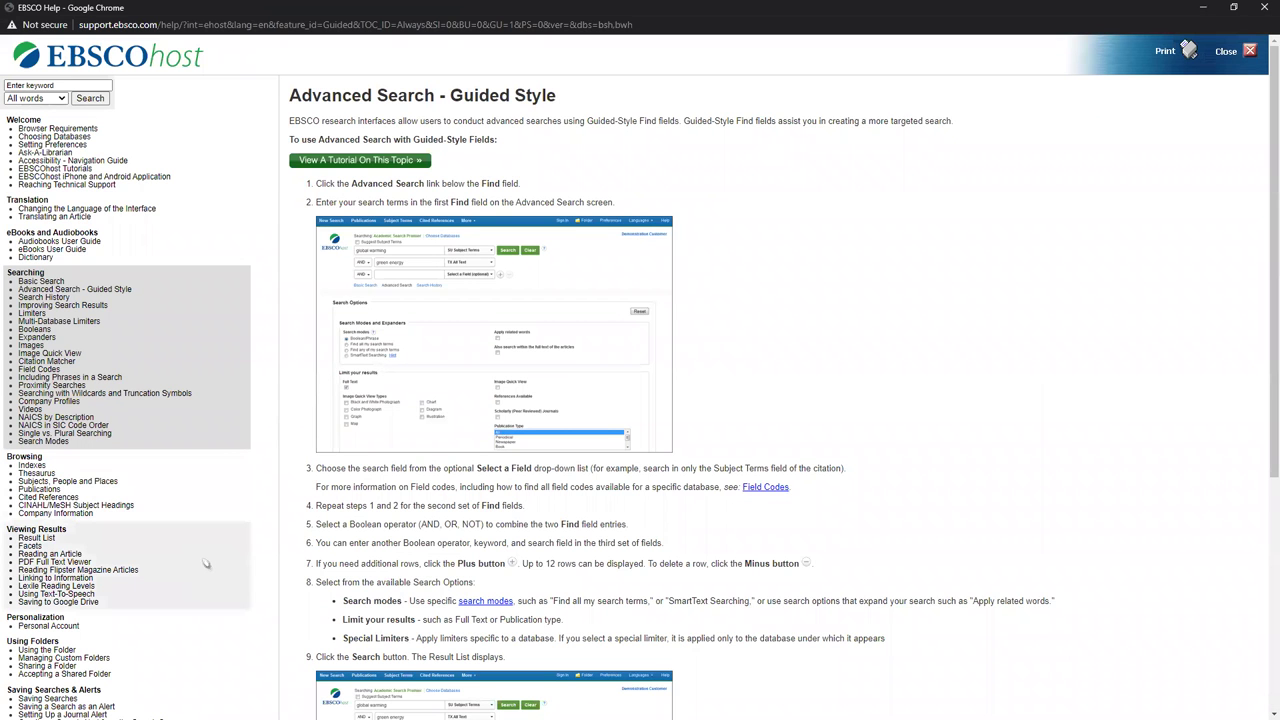
{"action": "scroll", "coordinate": [205, 565], "scroll_direction": "down", "scroll_amount": 4}
{"action": "scroll", "coordinate": [127, 333], "scroll_direction": "up", "scroll_amount": 3}
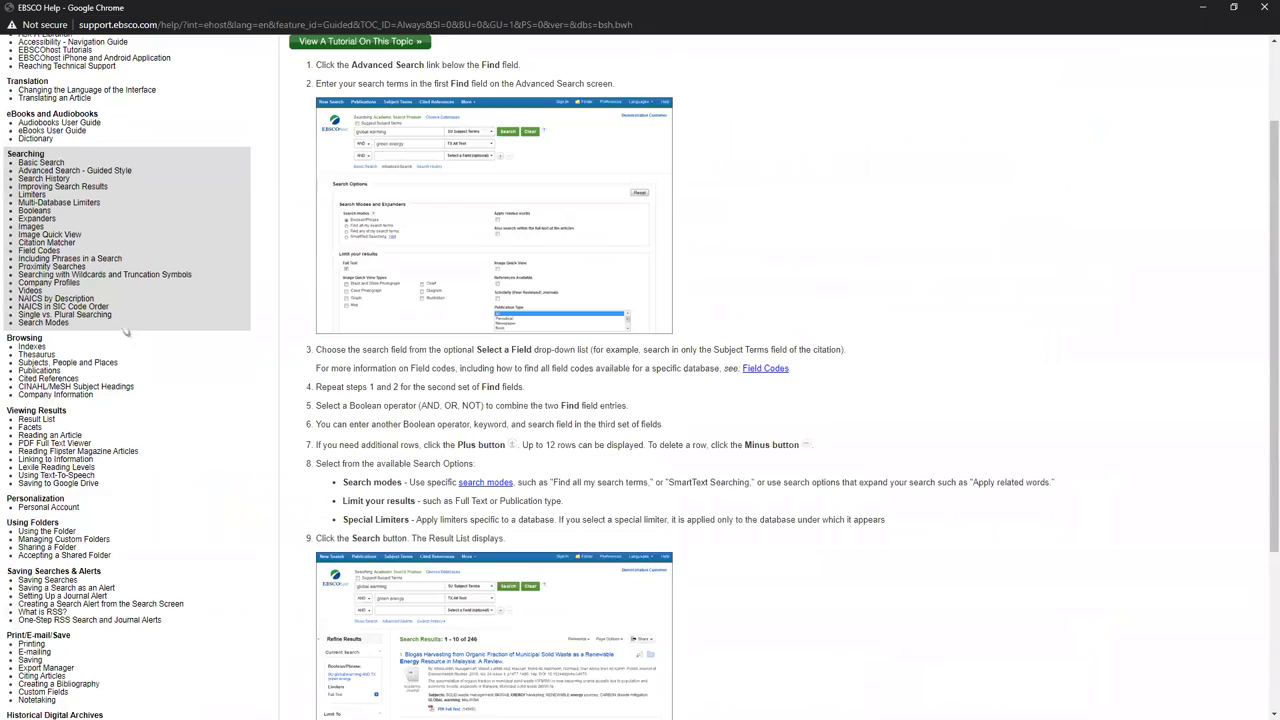
{"action": "scroll", "coordinate": [60, 310], "scroll_direction": "up", "scroll_amount": 1}
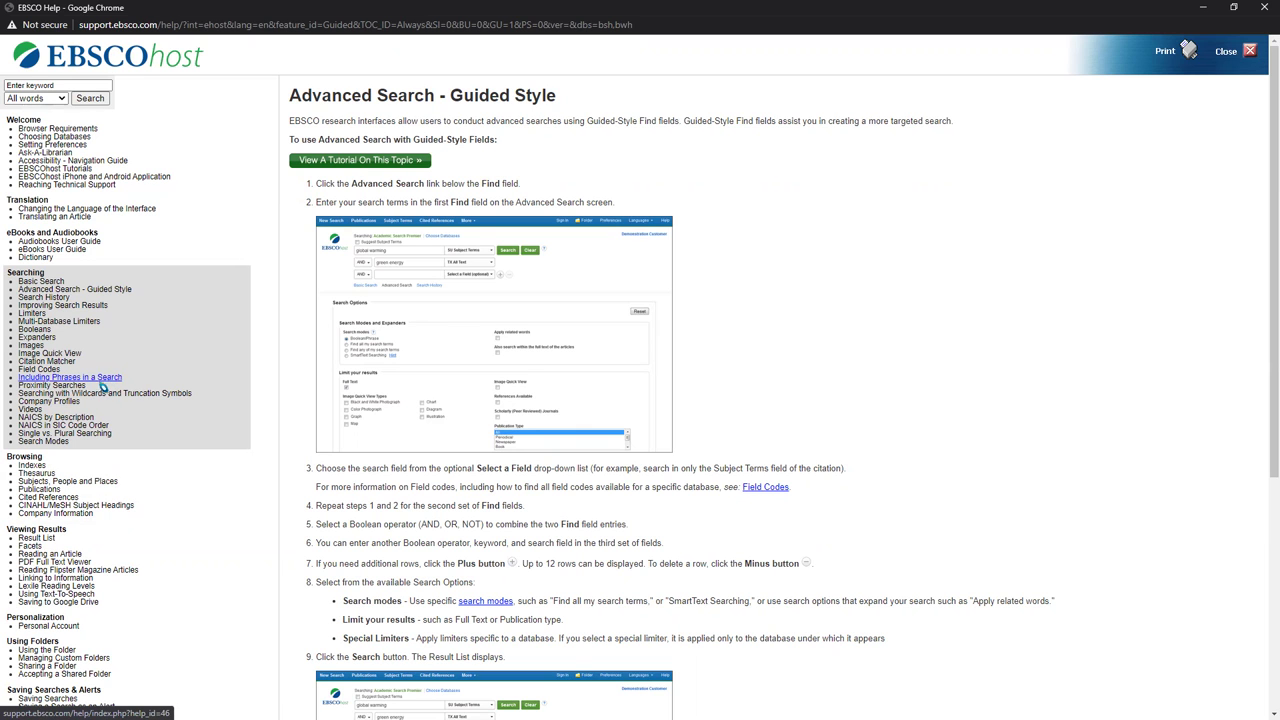
{"action": "scroll", "coordinate": [138, 494], "scroll_direction": "down", "scroll_amount": 5}
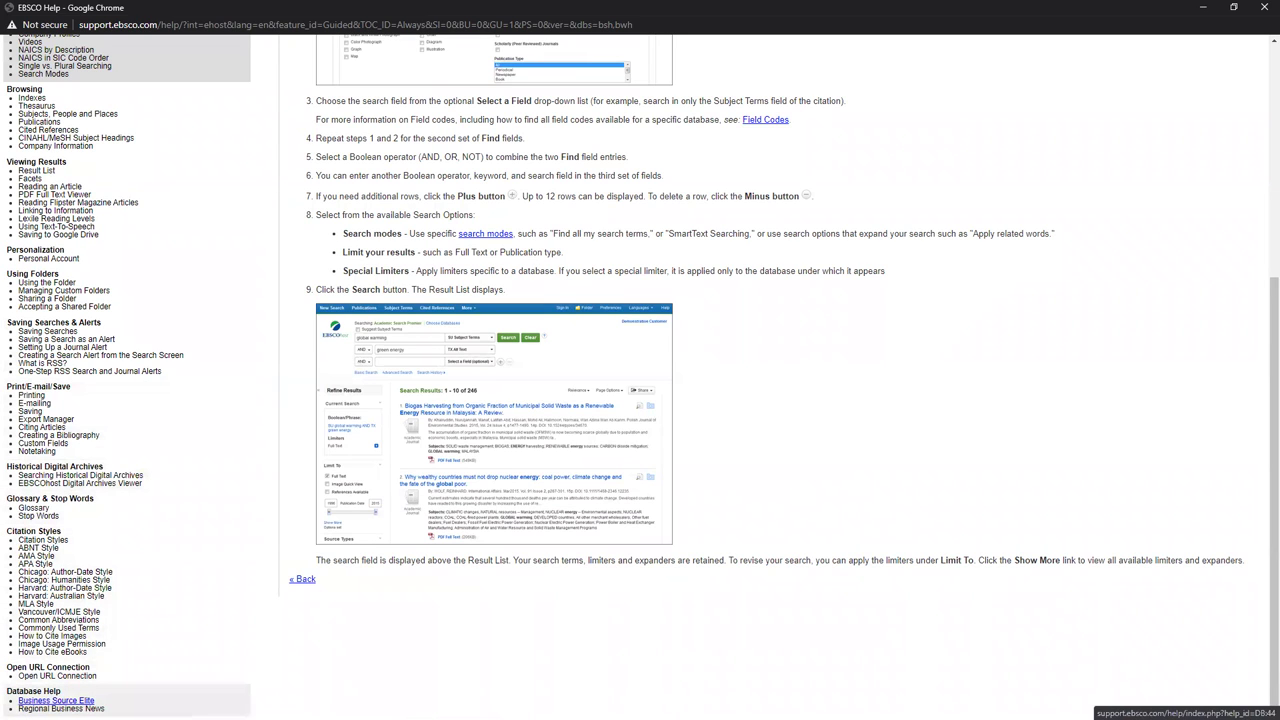
{"action": "left_click", "coordinate": [56, 700]}
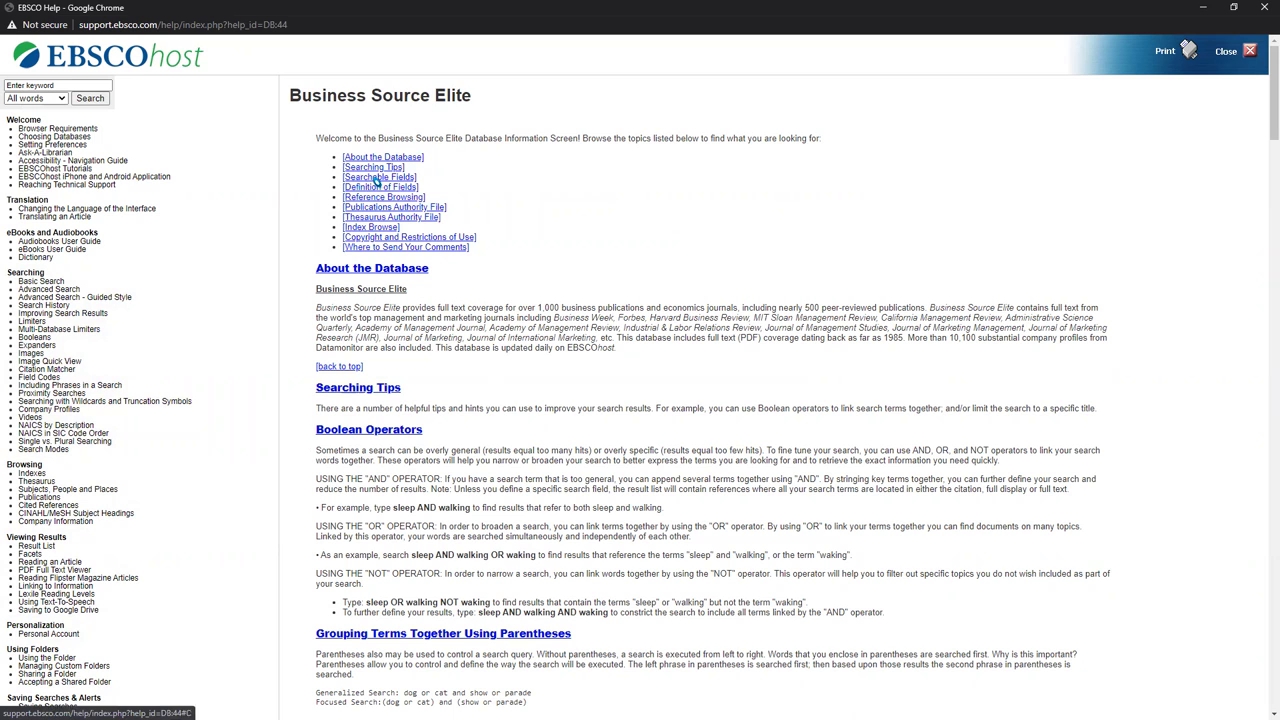
In the Searchable Fields table, highlight the AF Author Affiliation entry and its Bremen University example.
{"action": "left_click", "coordinate": [377, 179]}
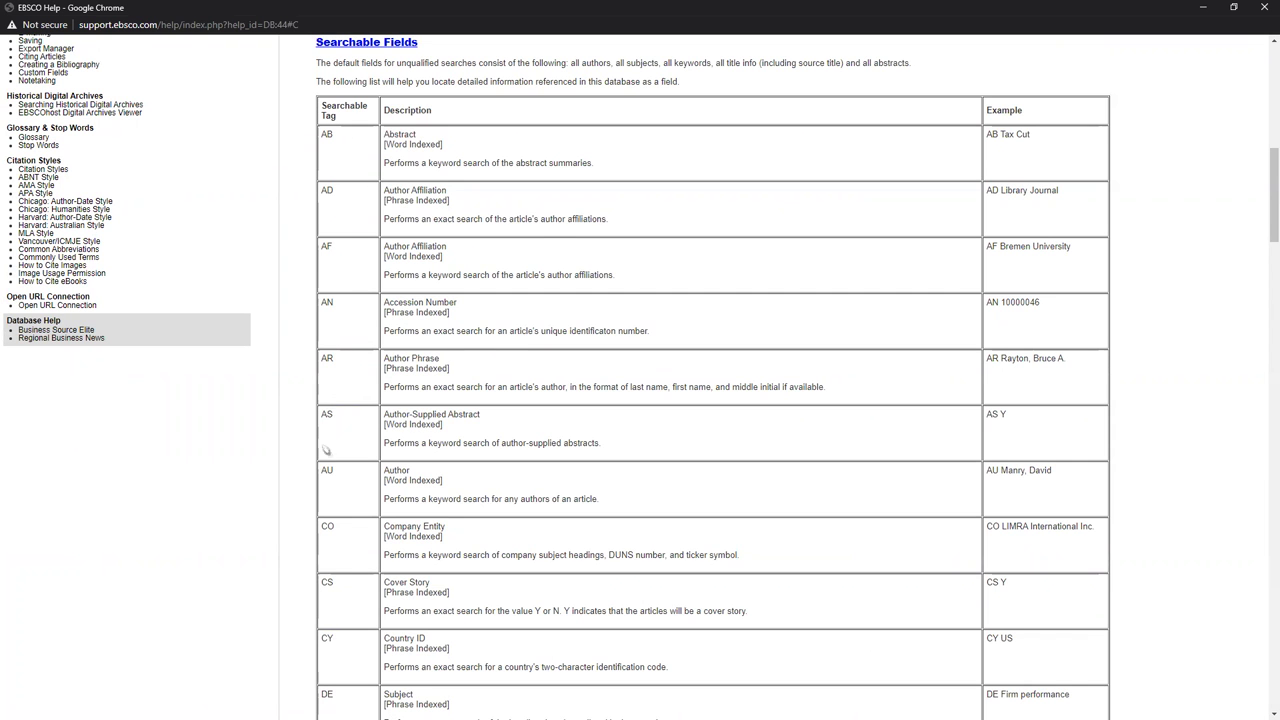
{"action": "left_click_drag", "start_coordinate": [447, 247], "coordinate": [384, 247]}
{"action": "left_click_drag", "start_coordinate": [343, 251], "coordinate": [320, 248]}
{"action": "left_click_drag", "start_coordinate": [403, 256], "coordinate": [620, 289]}
{"action": "left_click_drag", "start_coordinate": [987, 249], "coordinate": [1074, 263]}
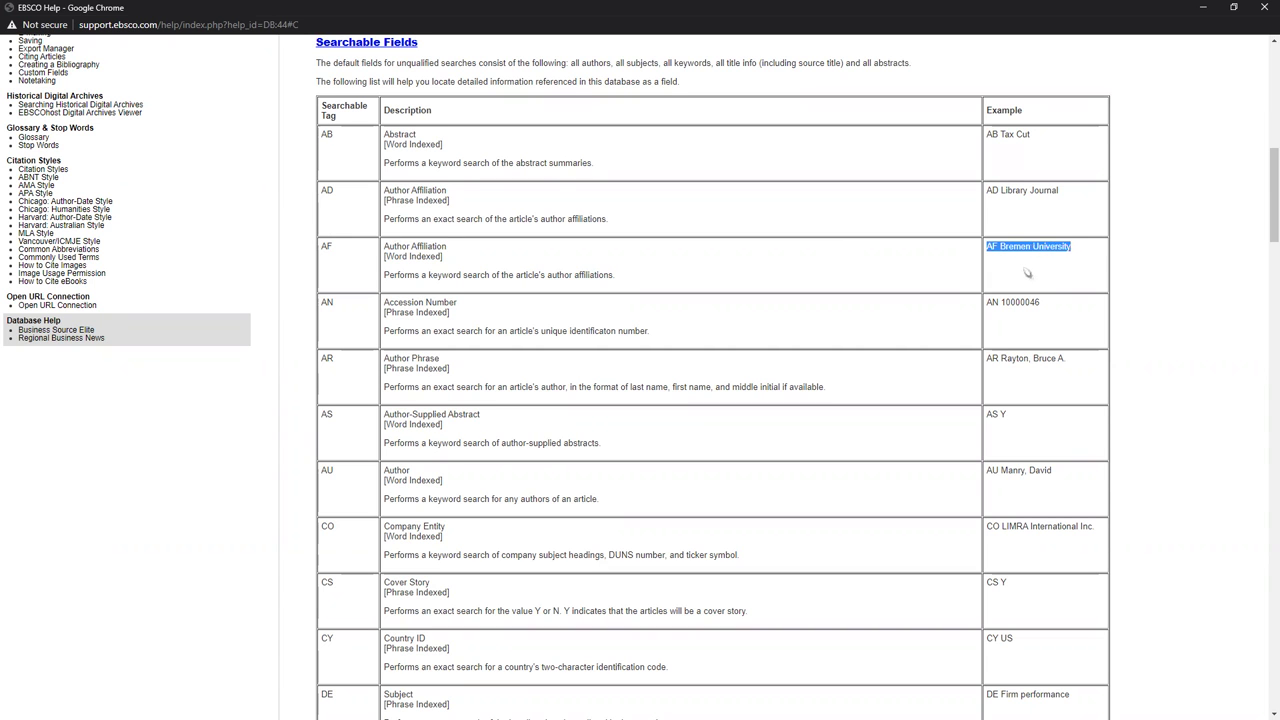
Highlight the FM P (PDF) and DT field-code entries, then minimize the help window.
{"action": "scroll", "coordinate": [468, 520], "scroll_direction": "up", "scroll_amount": 1}
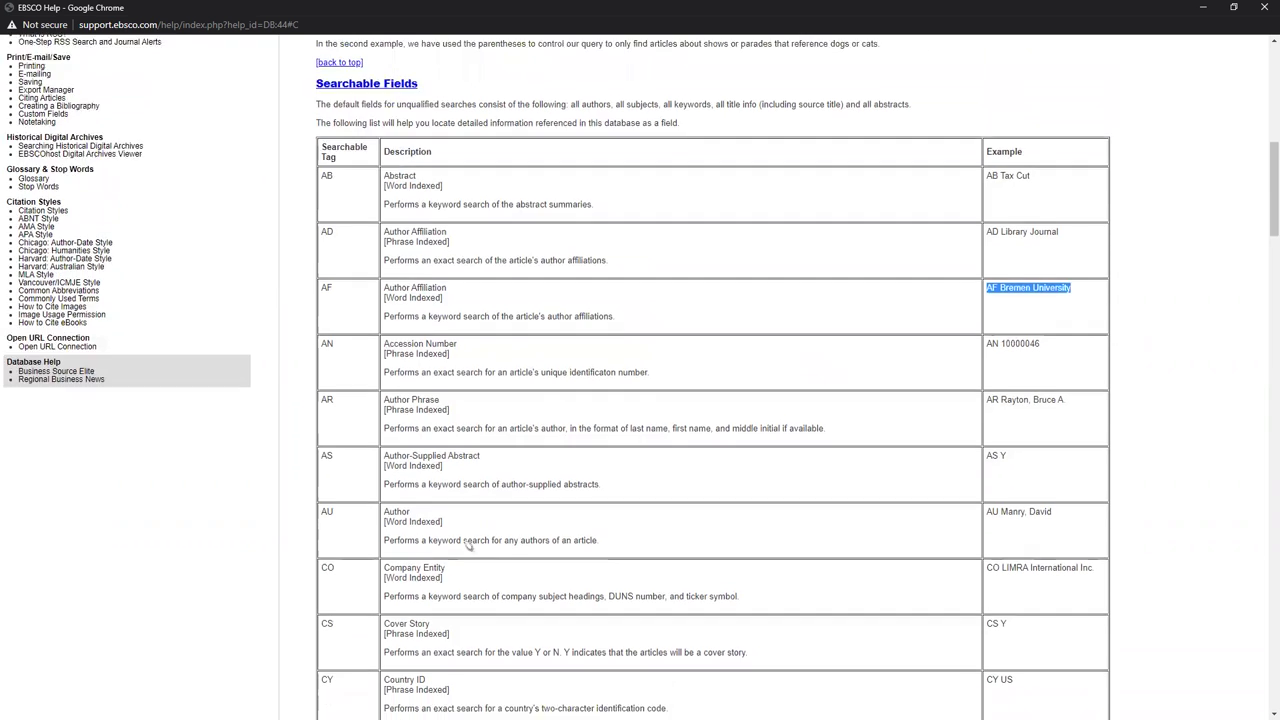
{"action": "scroll", "coordinate": [468, 545], "scroll_direction": "down", "scroll_amount": 5}
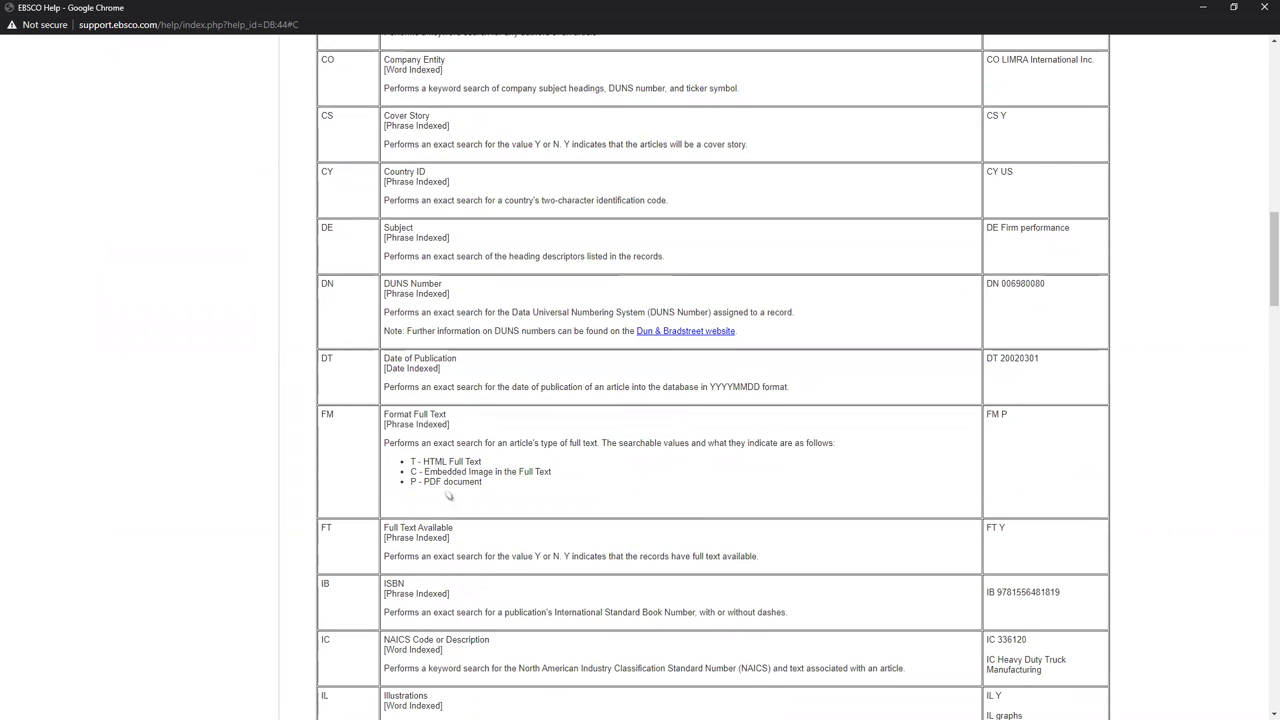
{"action": "left_click_drag", "start_coordinate": [410, 483], "coordinate": [487, 486]}
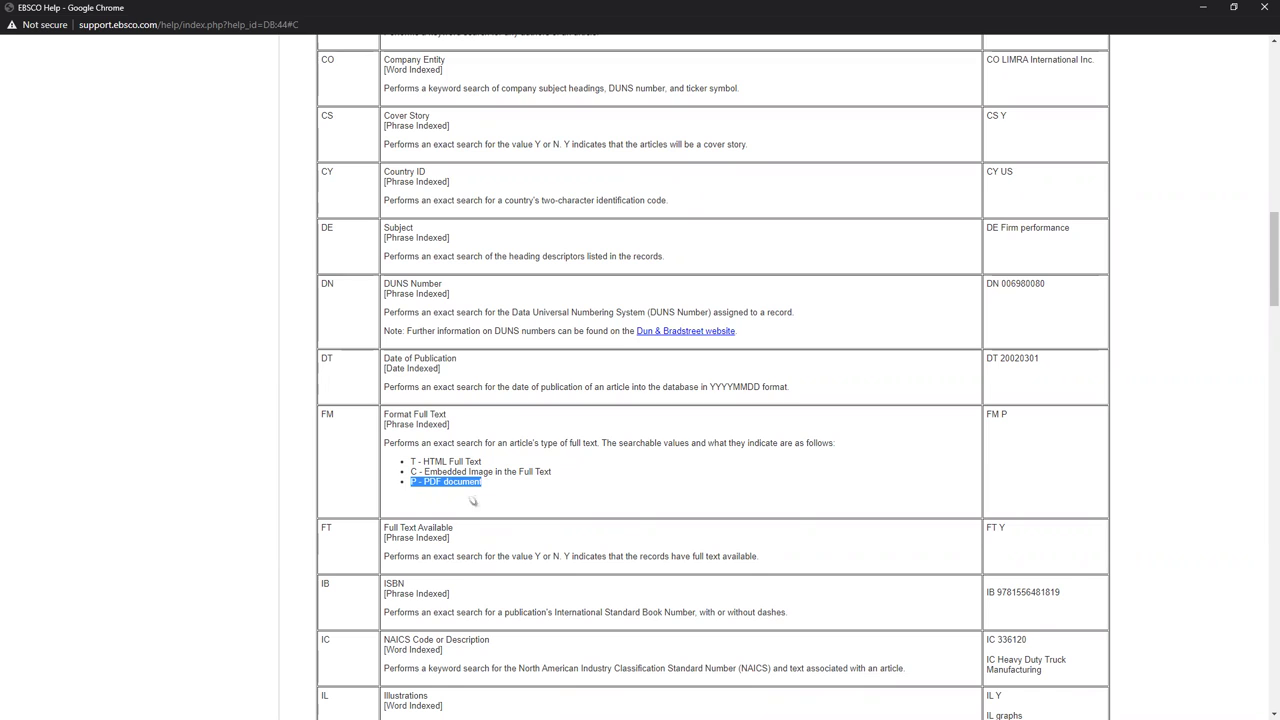
{"action": "left_click_drag", "start_coordinate": [1026, 418], "coordinate": [986, 416]}
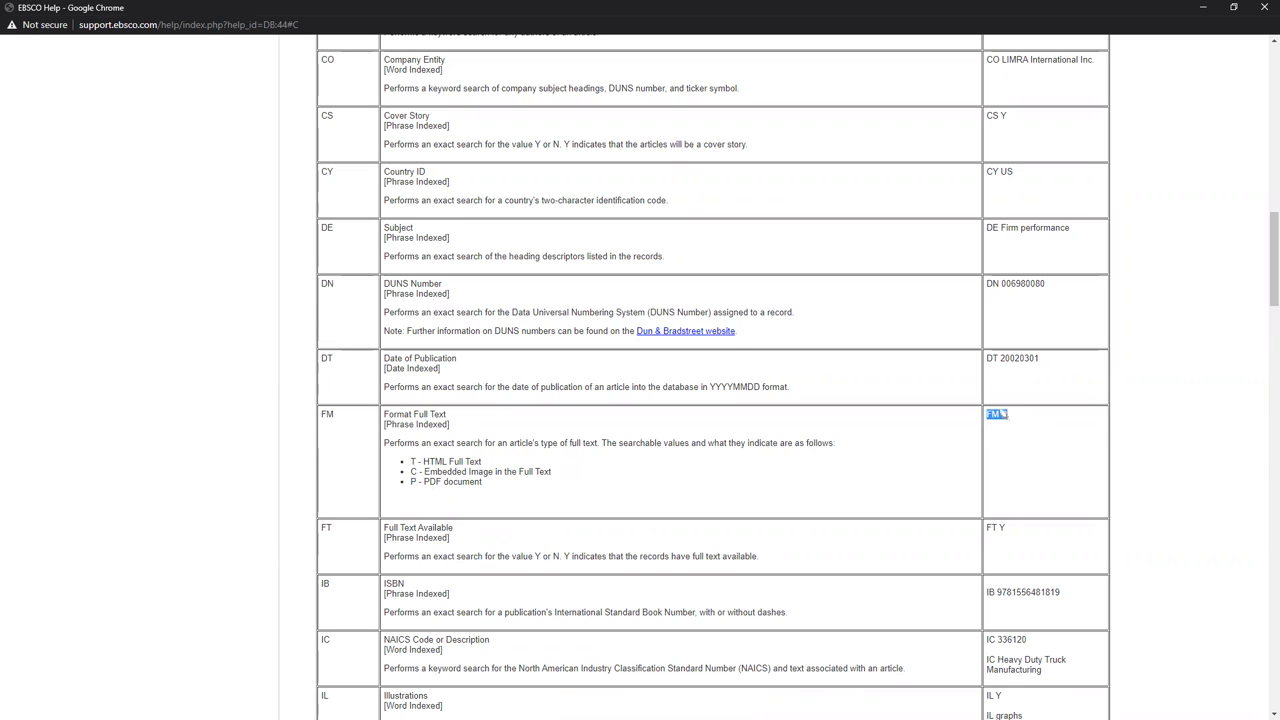
{"action": "scroll", "coordinate": [427, 474], "scroll_direction": "up", "scroll_amount": 1}
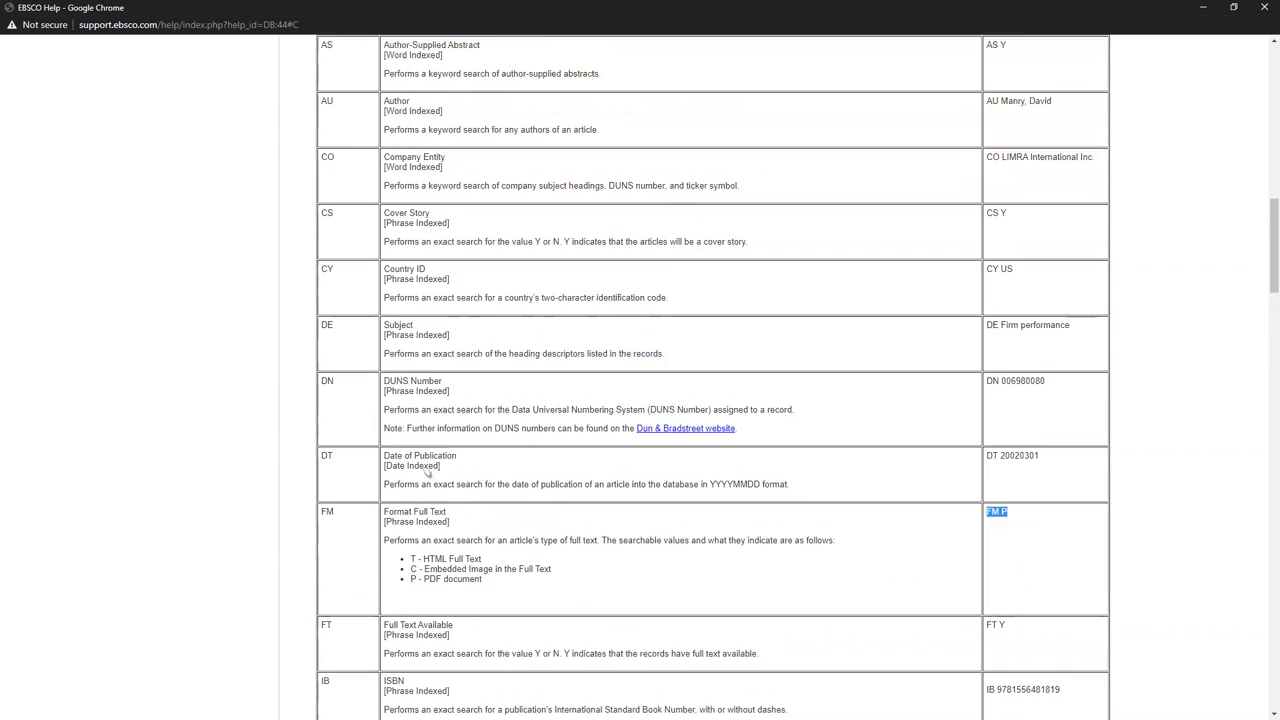
{"action": "scroll", "coordinate": [427, 474], "scroll_direction": "up", "scroll_amount": 1}
{"action": "double_click", "coordinate": [326, 492]}
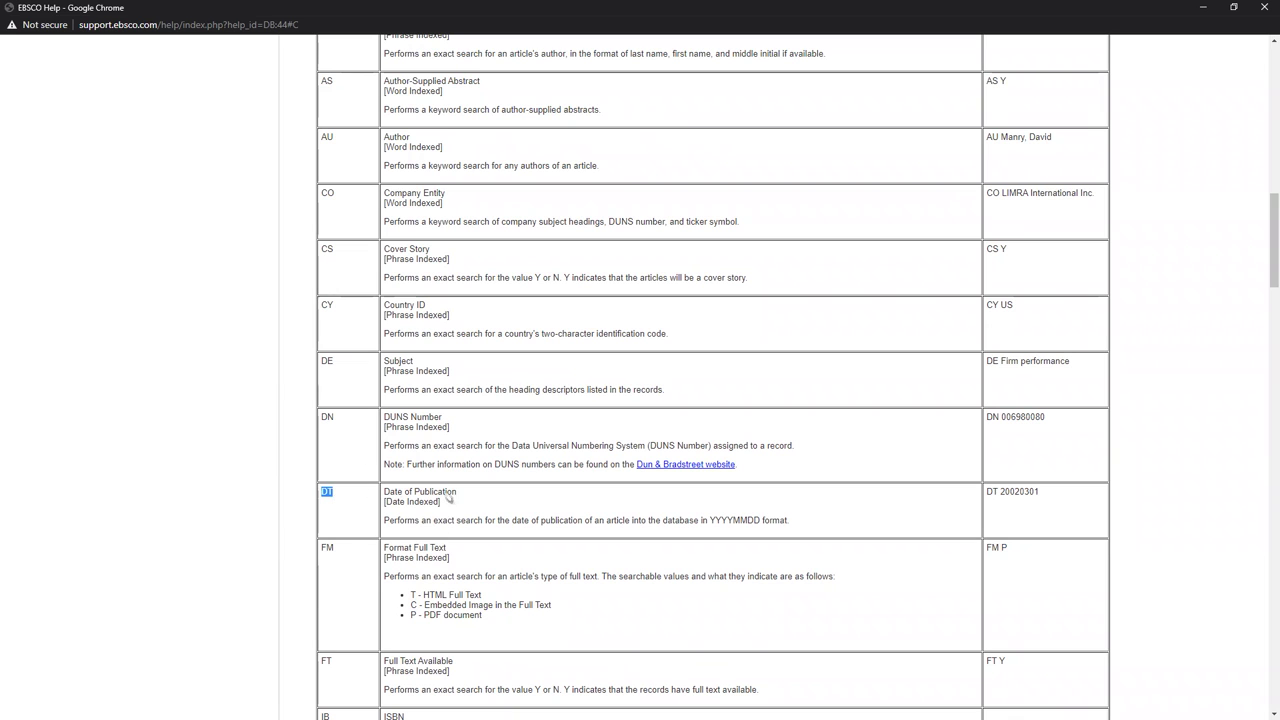
{"action": "left_click", "coordinate": [1204, 8]}
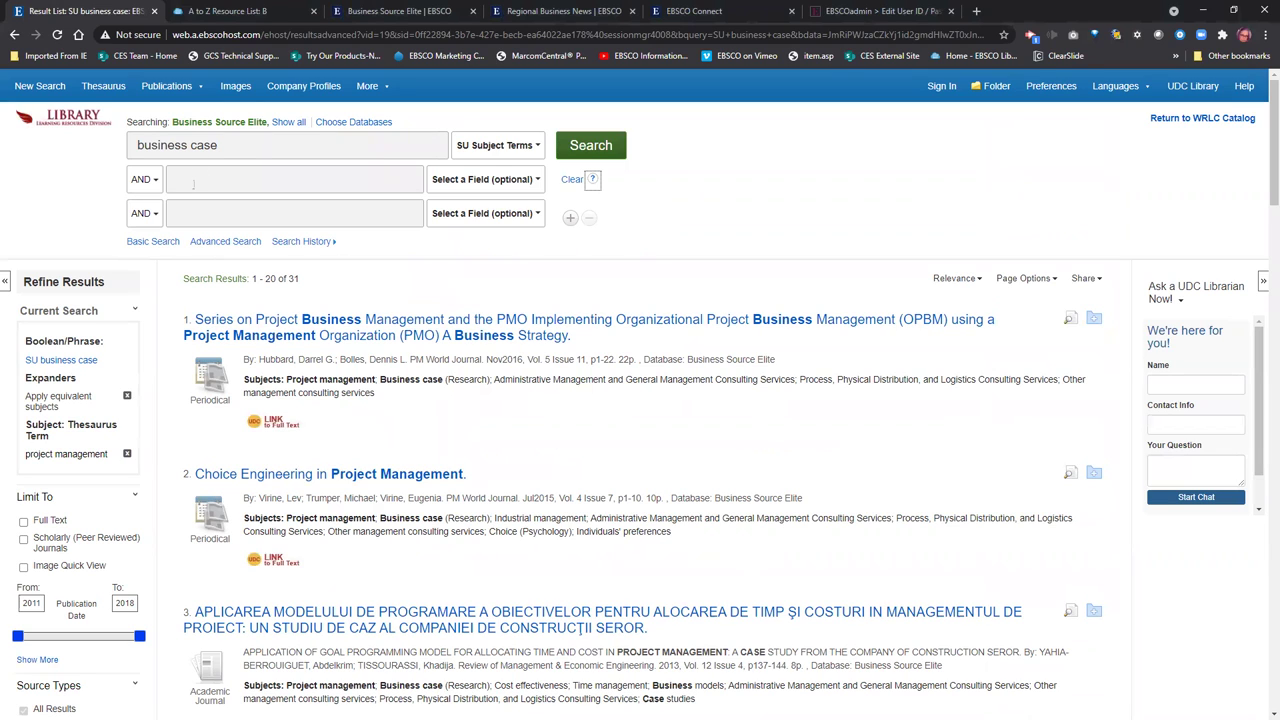
Run a new advanced search for 'dogecoin' (98 results), then switch to EBSCO Connect.
{"action": "left_click", "coordinate": [40, 86]}
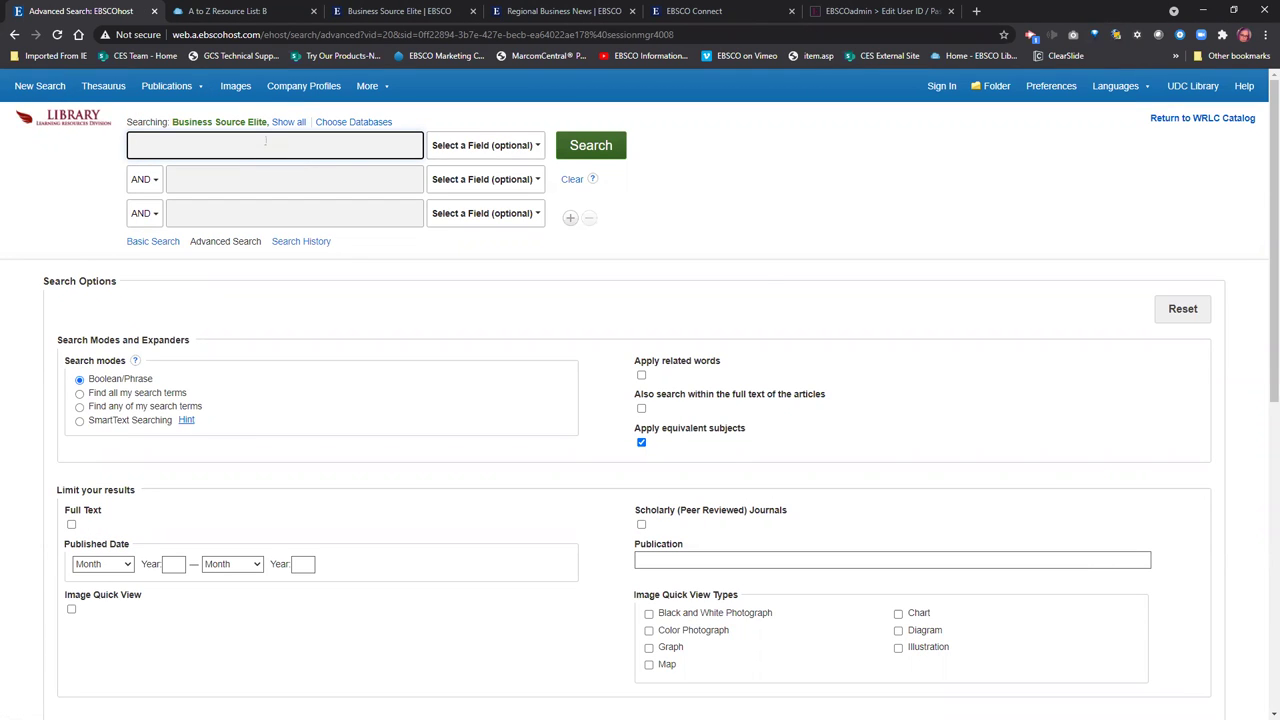
{"action": "type", "text": "doge"}
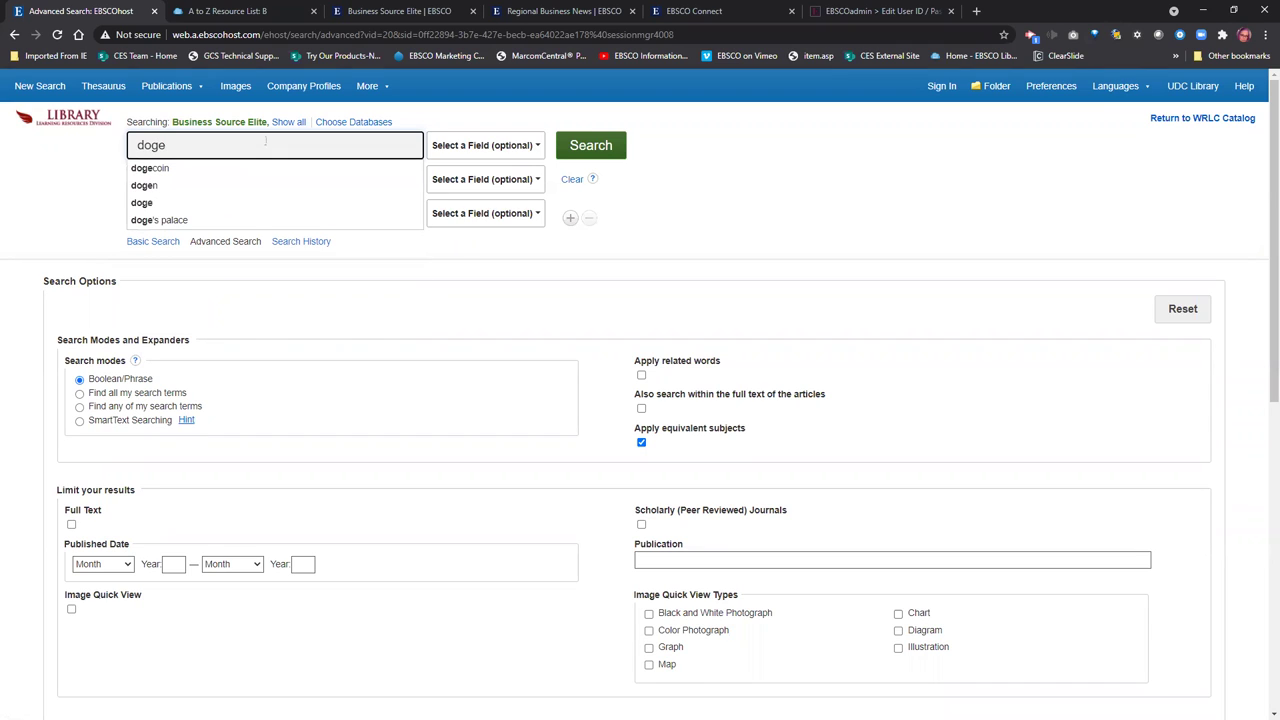
{"action": "type", "text": "co"}
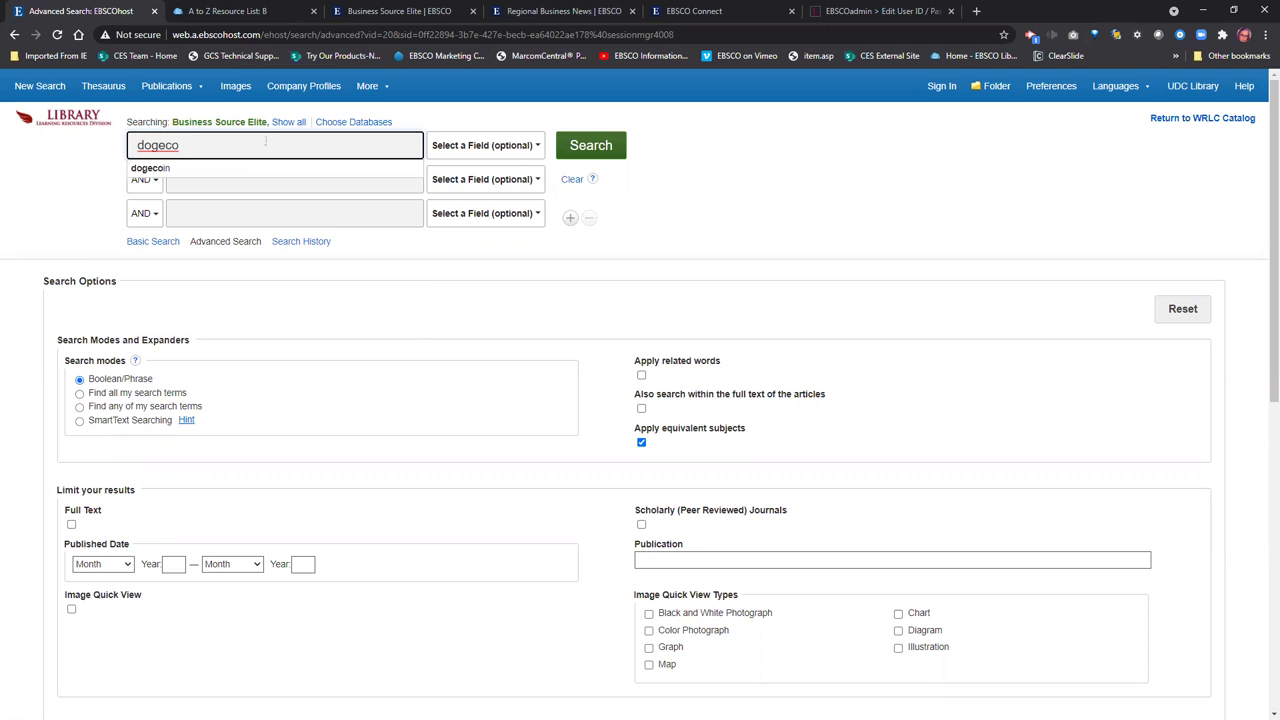
{"action": "type", "text": "in"}
{"action": "key", "text": "Return"}
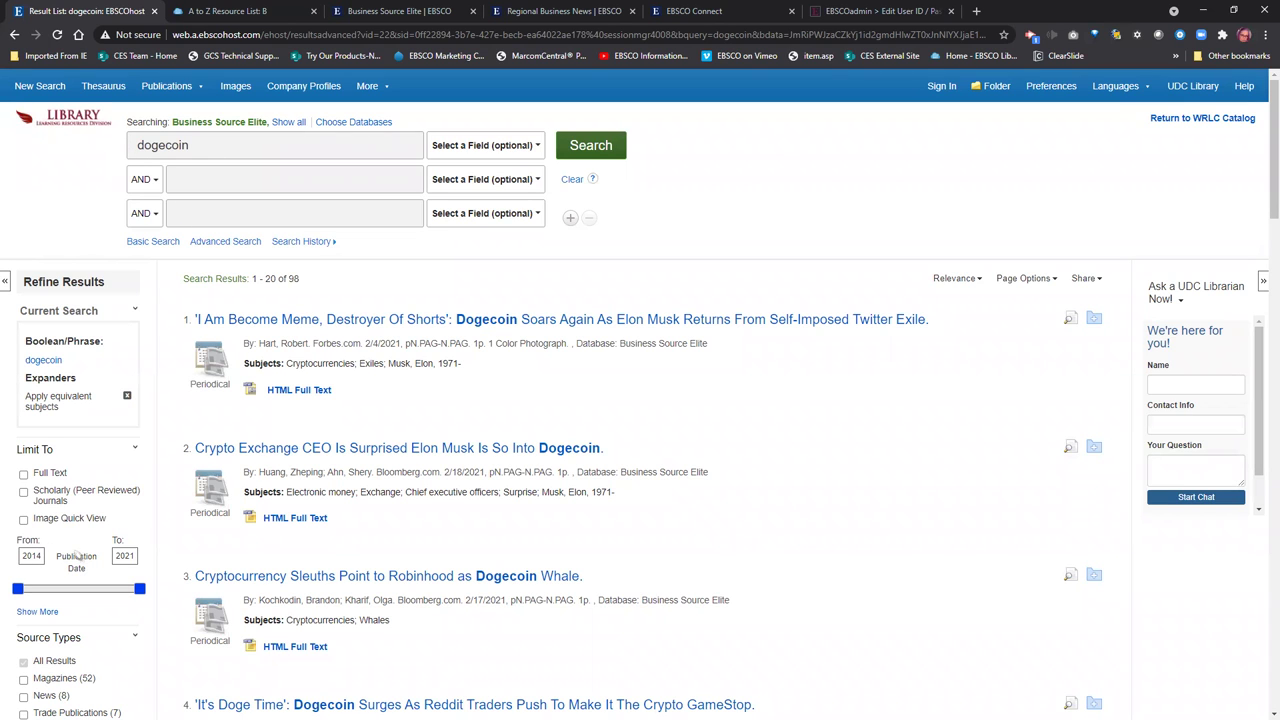
{"action": "left_click", "coordinate": [190, 181]}
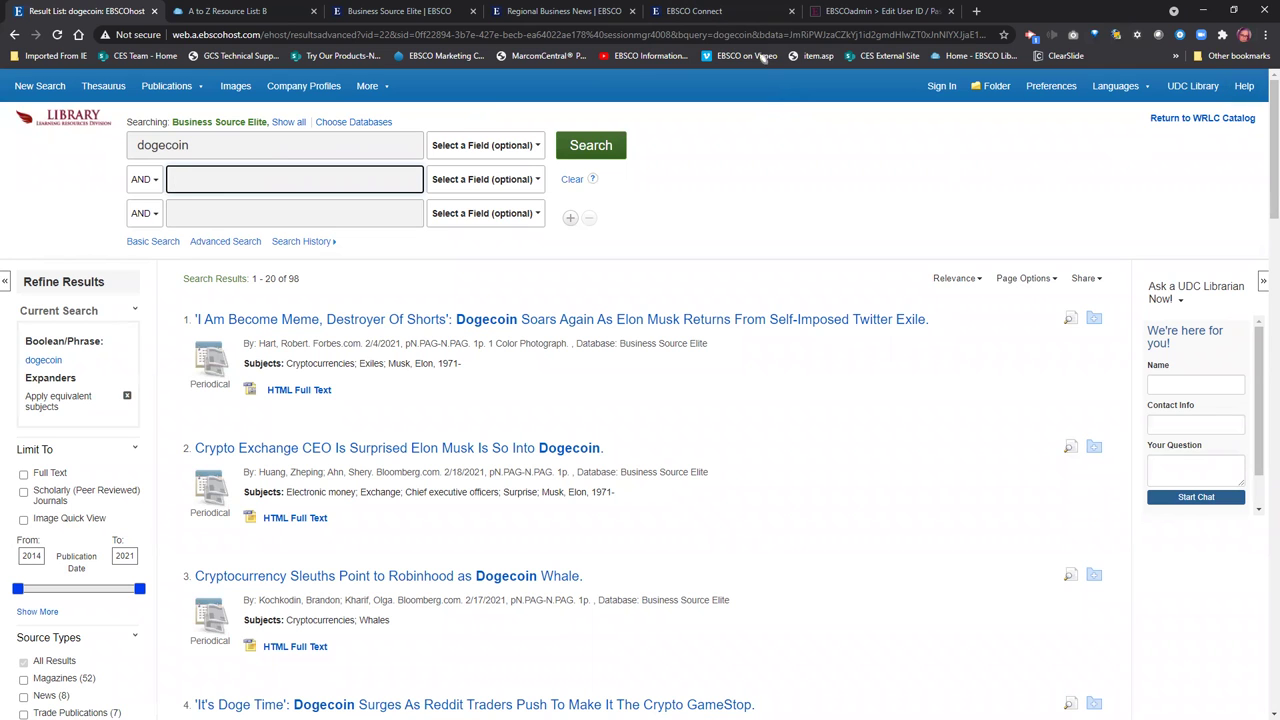
{"action": "left_click", "coordinate": [697, 18]}
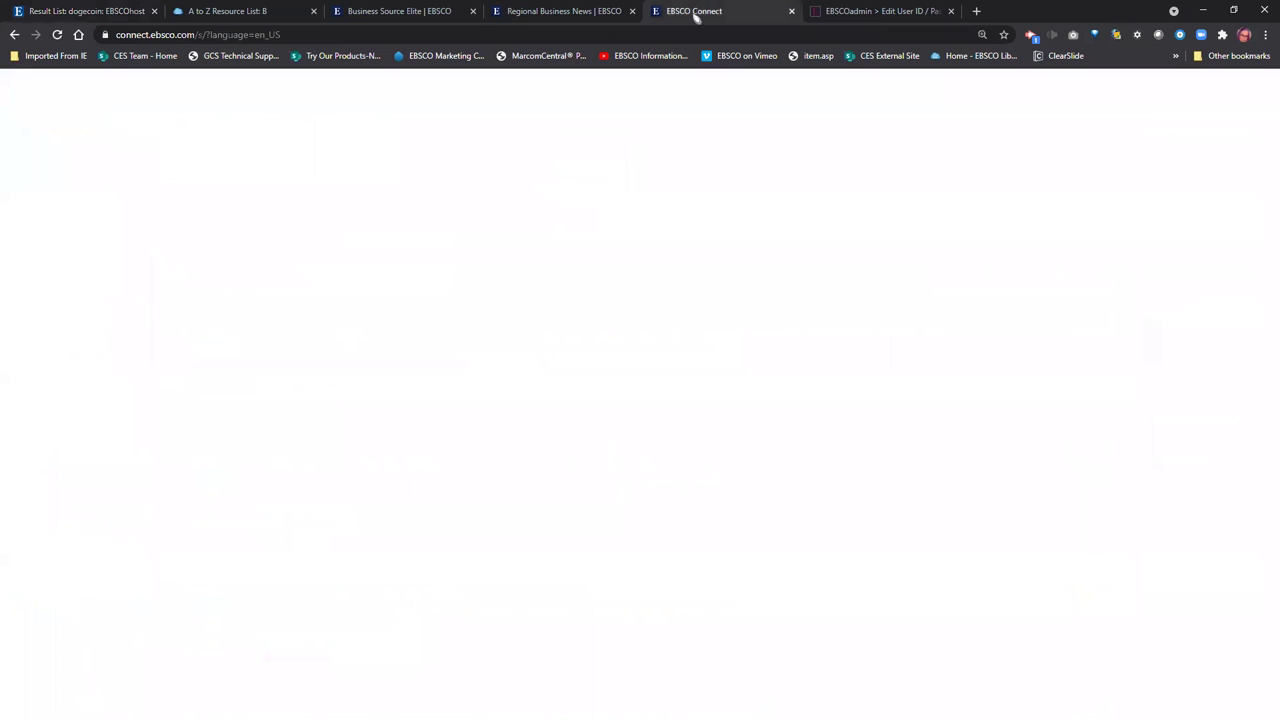
Search EBSCO Connect for 'DT' and open the article on searching by date.
{"action": "left_click", "coordinate": [424, 260]}
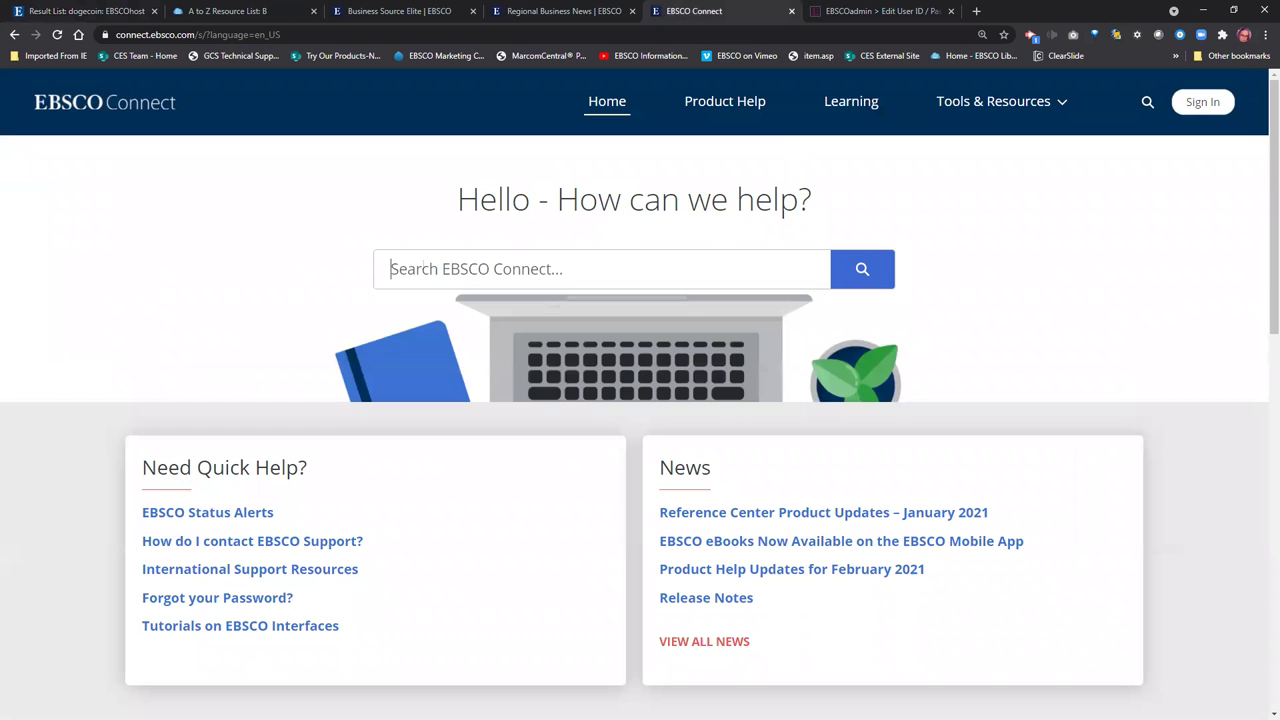
{"action": "type", "text": "DT"}
{"action": "key", "text": "Return"}
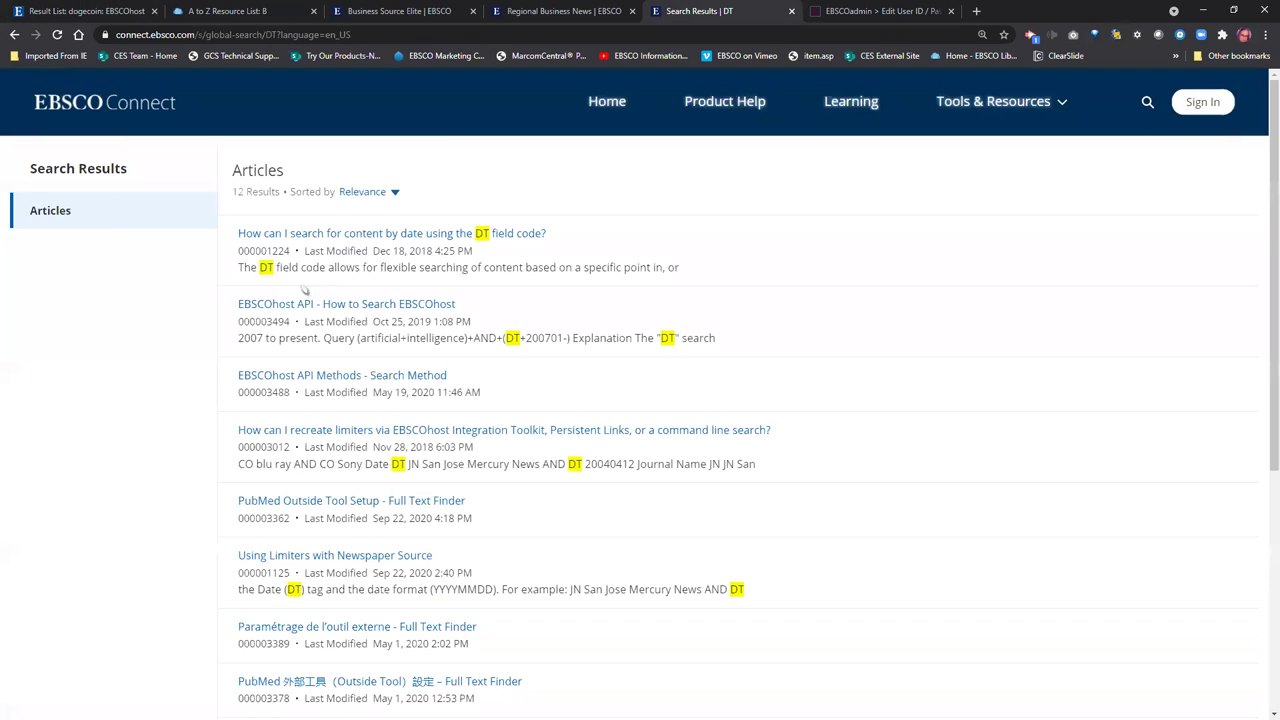
{"action": "left_click", "coordinate": [361, 234]}
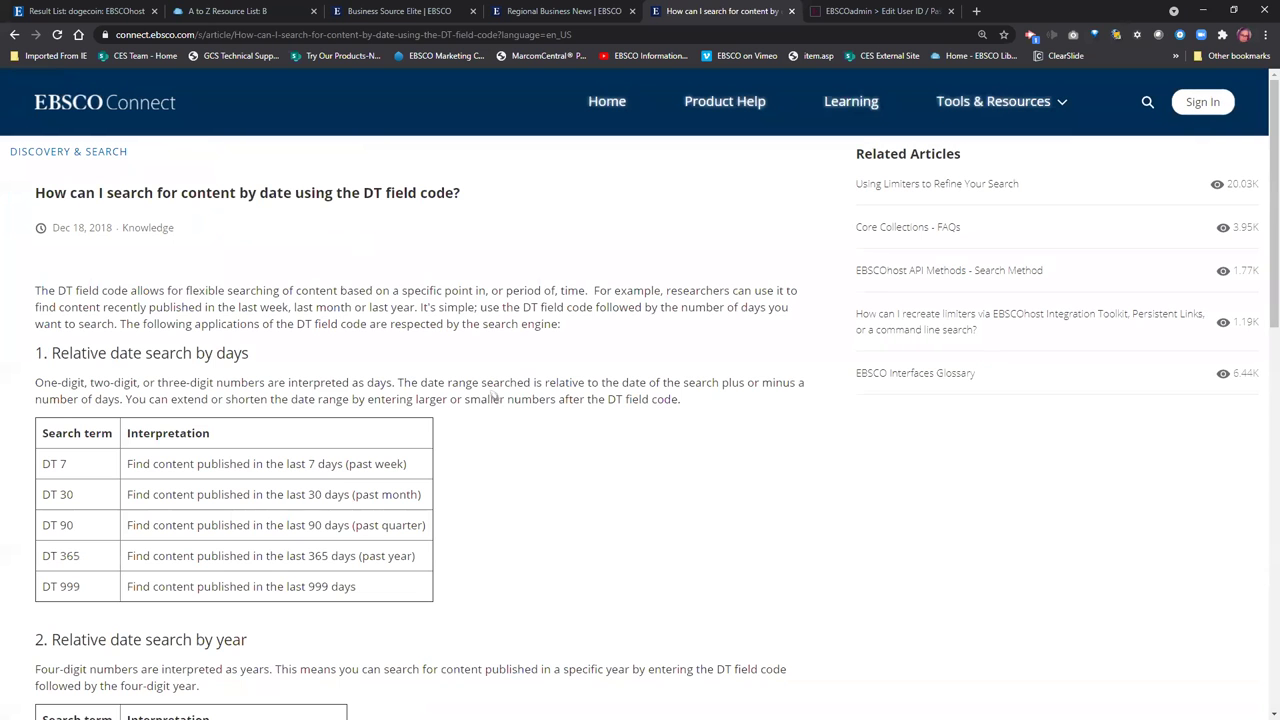
Highlight the DT 7, DT 30 and DT 999 examples, then return to the EBSCOhost results.
{"action": "scroll", "coordinate": [533, 465], "scroll_direction": "down", "scroll_amount": 2}
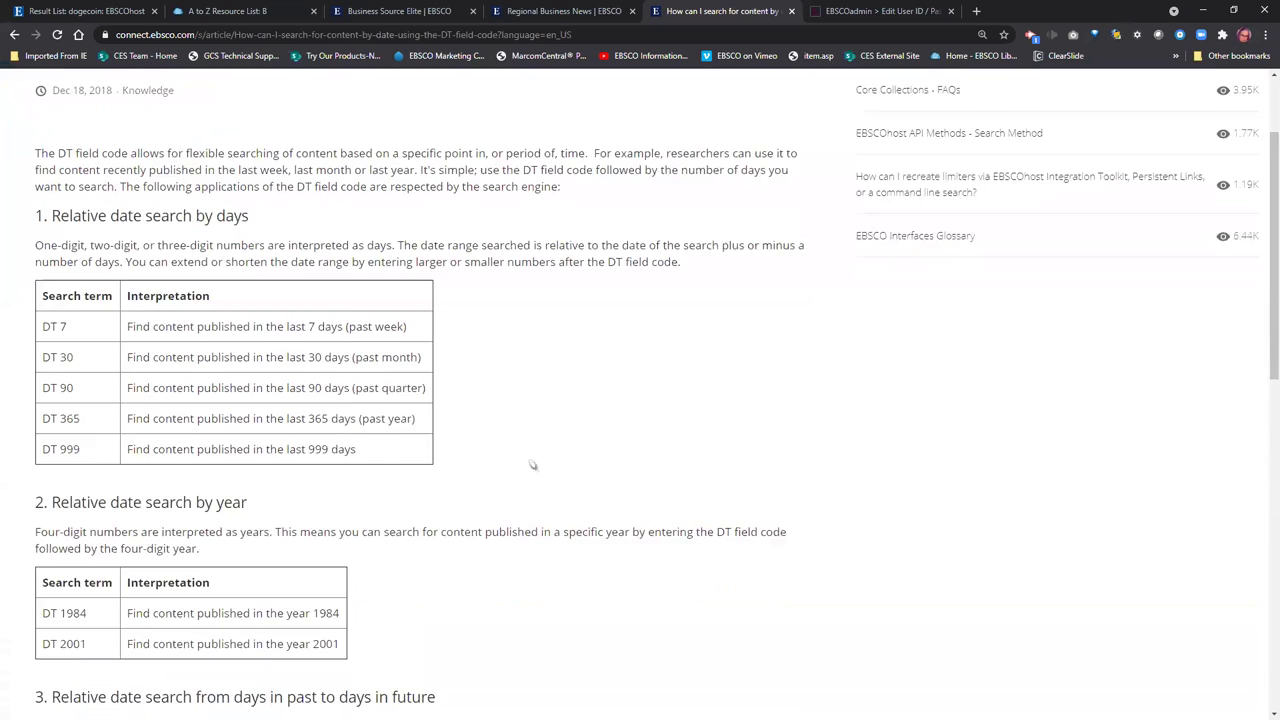
{"action": "left_click_drag", "start_coordinate": [67, 264], "coordinate": [42, 265]}
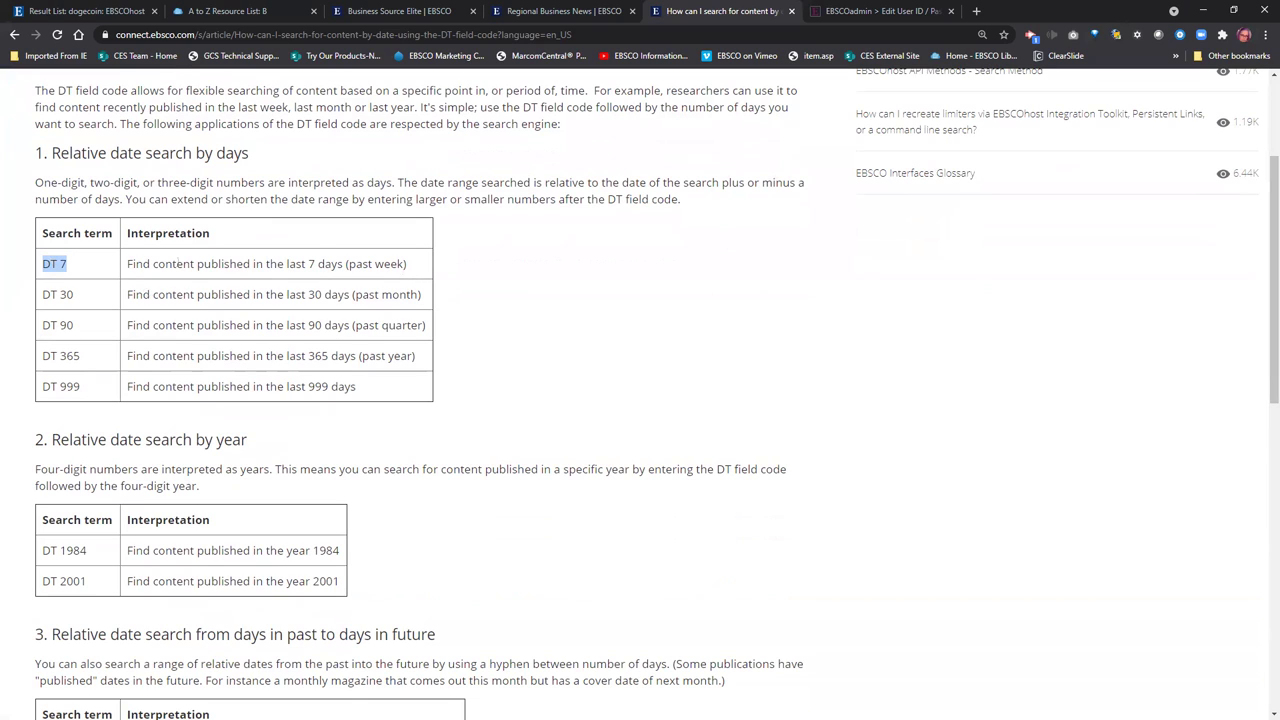
{"action": "left_click_drag", "start_coordinate": [84, 300], "coordinate": [42, 327]}
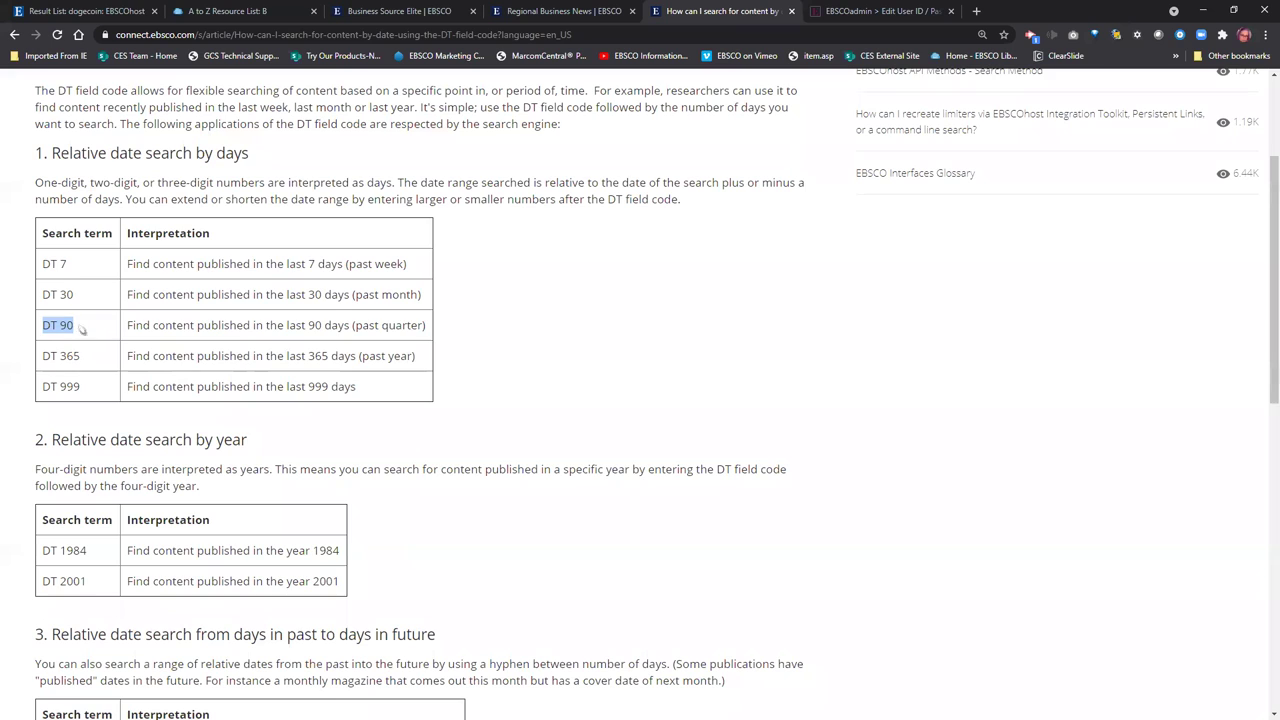
{"action": "left_click_drag", "start_coordinate": [82, 387], "coordinate": [61, 396]}
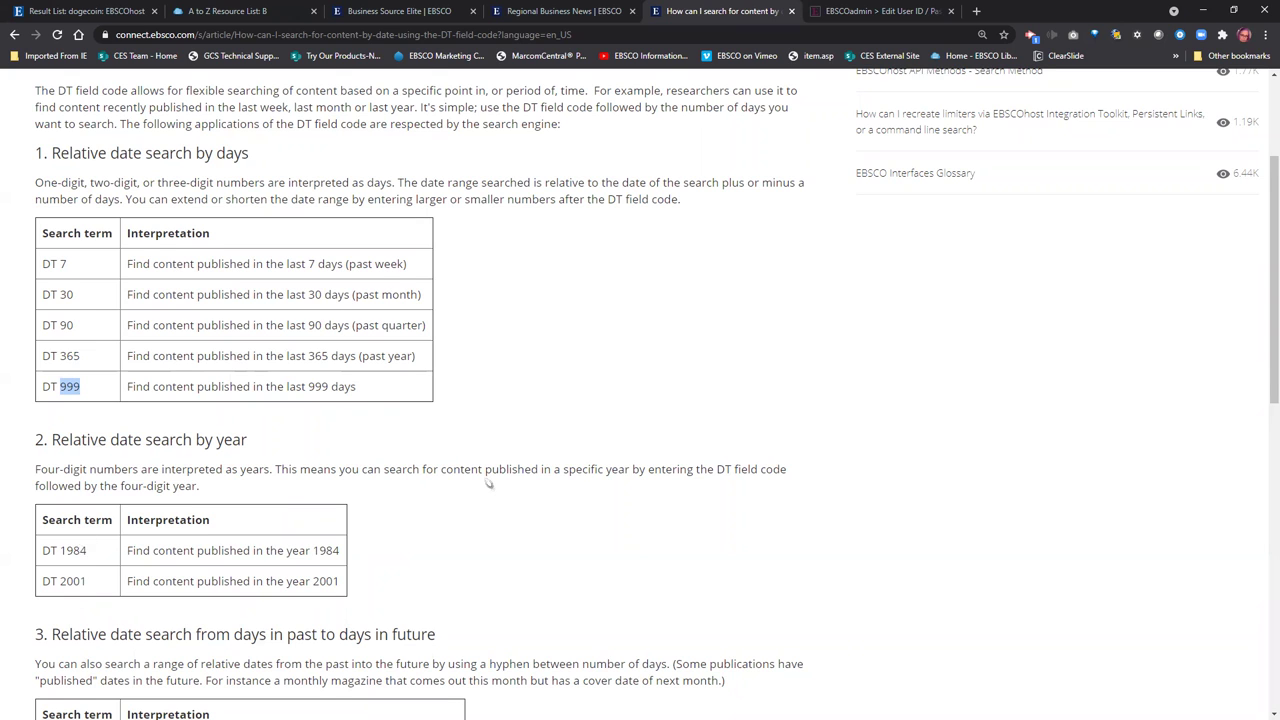
{"action": "scroll", "coordinate": [488, 480], "scroll_direction": "down", "scroll_amount": 1}
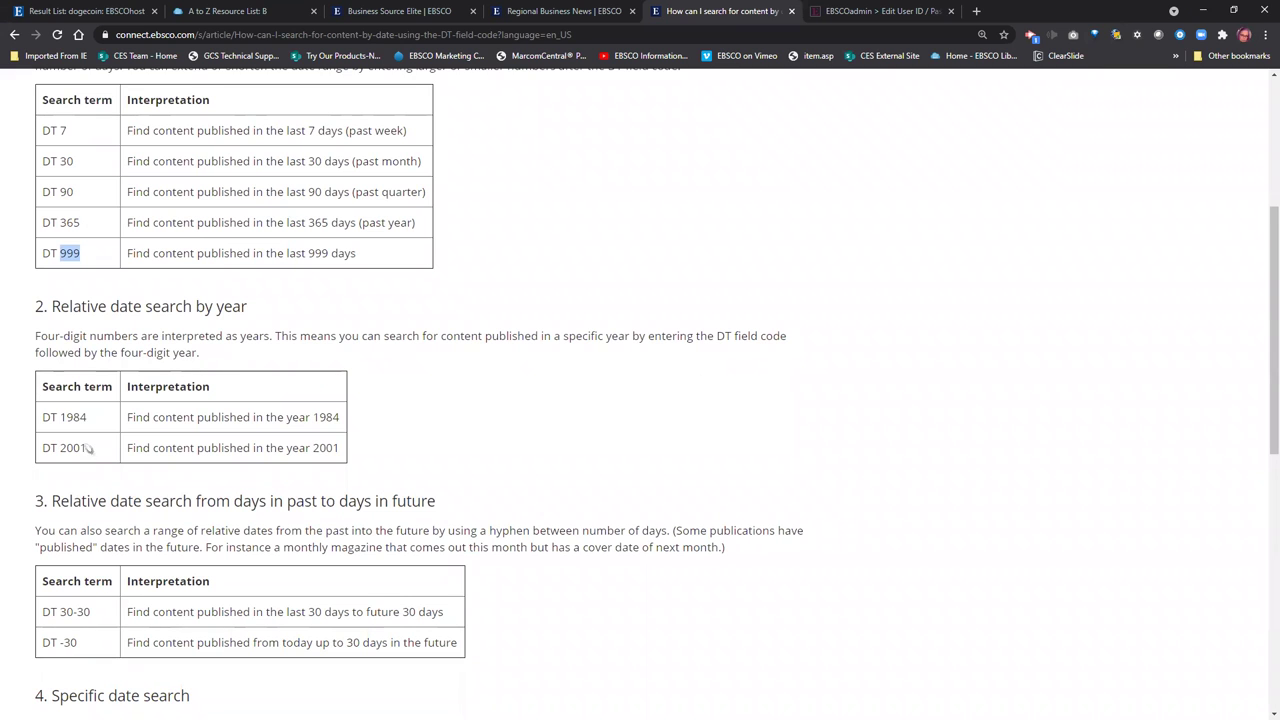
{"action": "scroll", "coordinate": [326, 350], "scroll_direction": "up", "scroll_amount": 1}
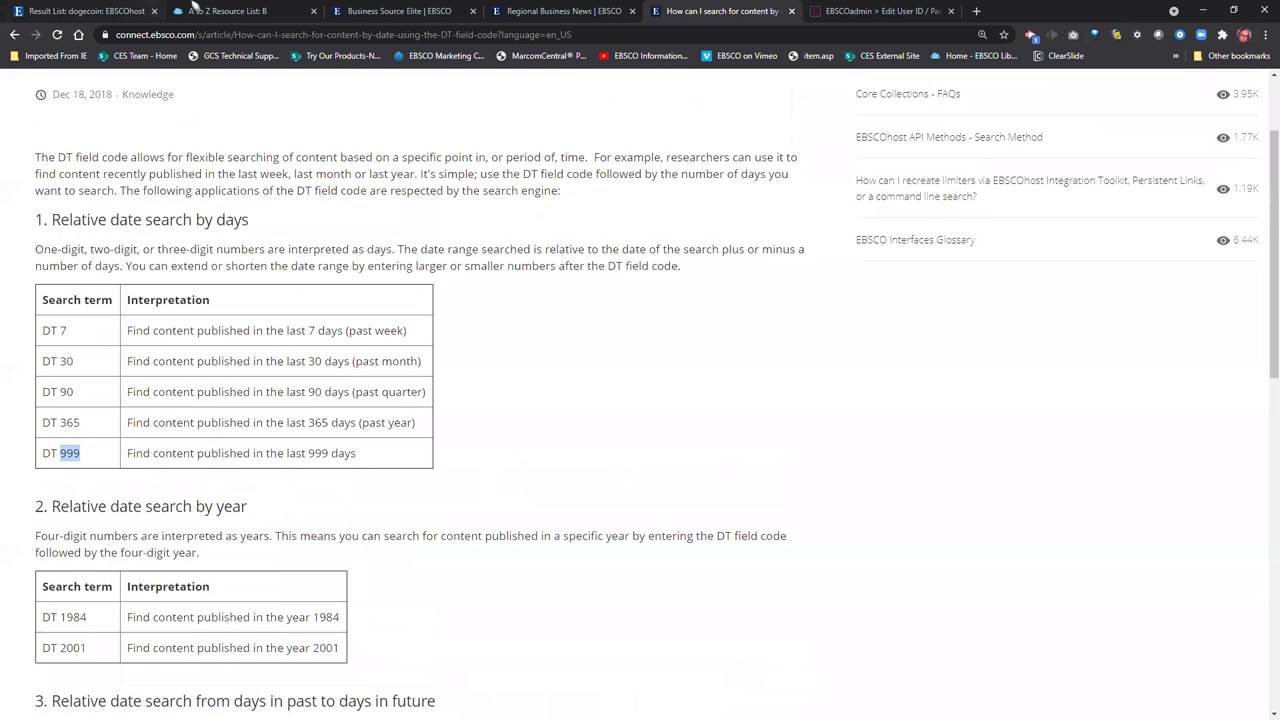
{"action": "left_click", "coordinate": [106, 11]}
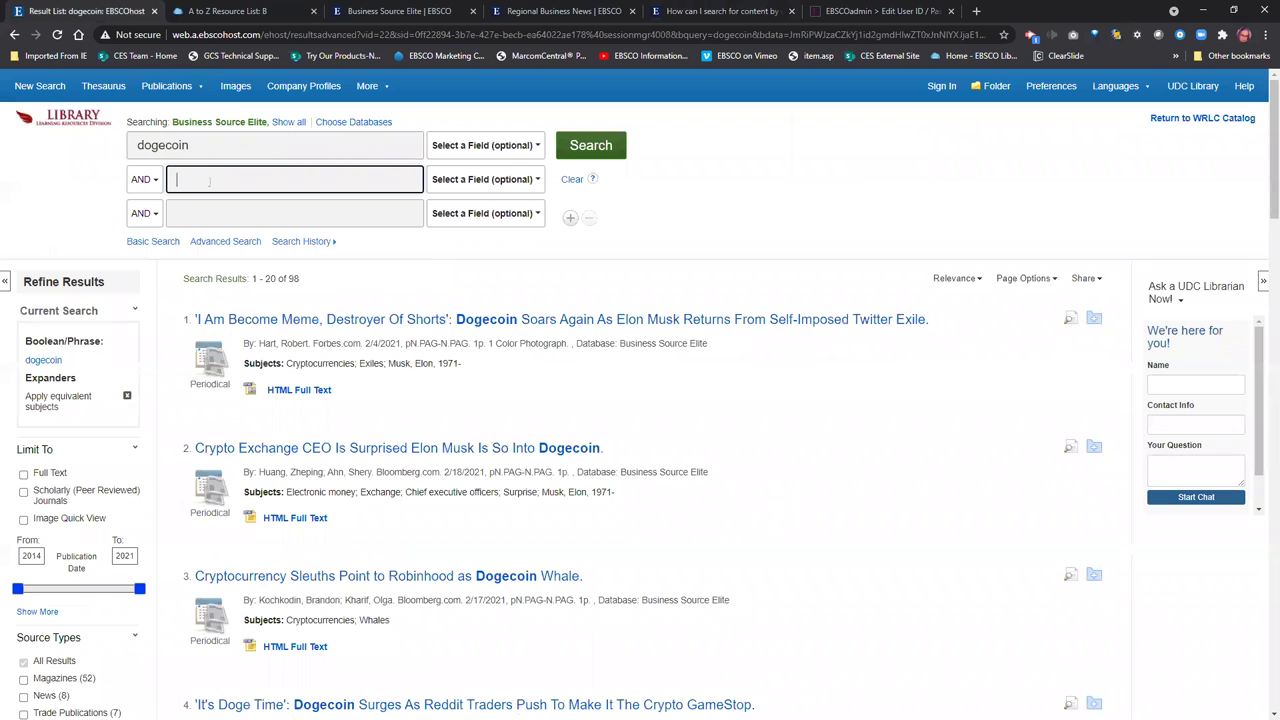
Add 'DT 30' in the second search box and run the dogecoin search (7 results).
{"action": "left_click", "coordinate": [209, 181]}
{"action": "type", "text": "Dt"}
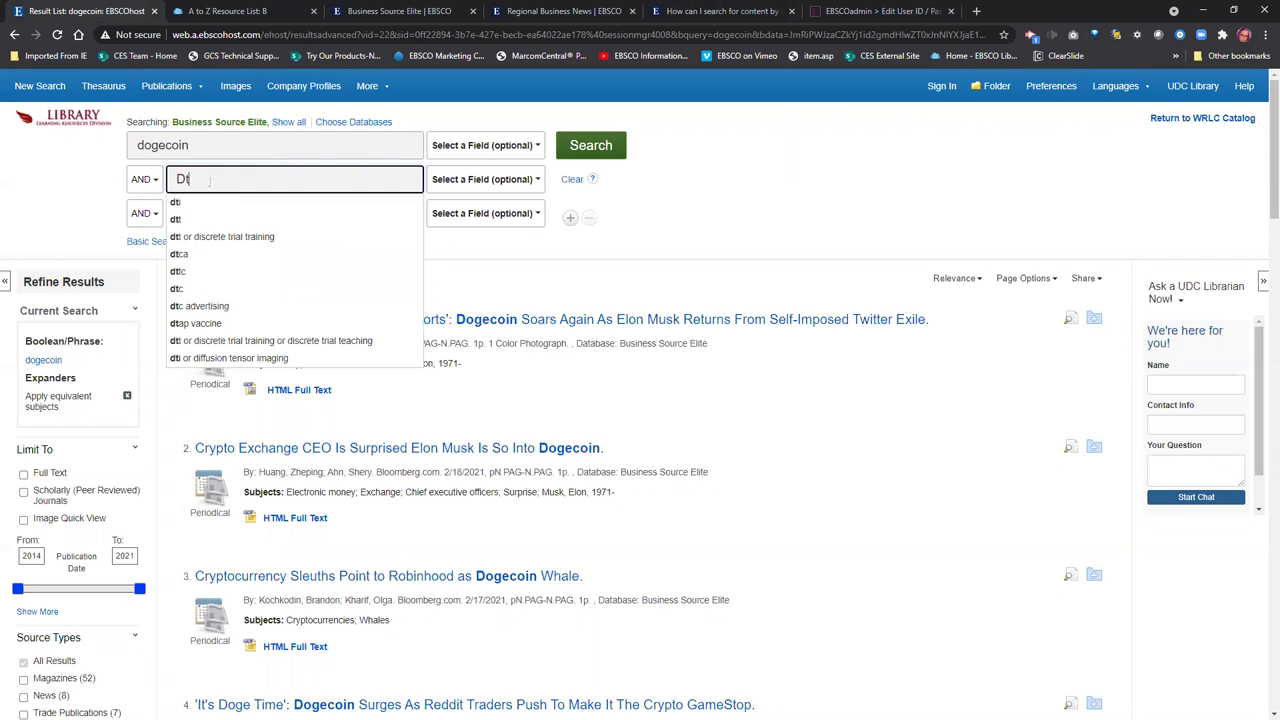
{"action": "type", "text": "T"}
{"action": "type", "text": "30"}
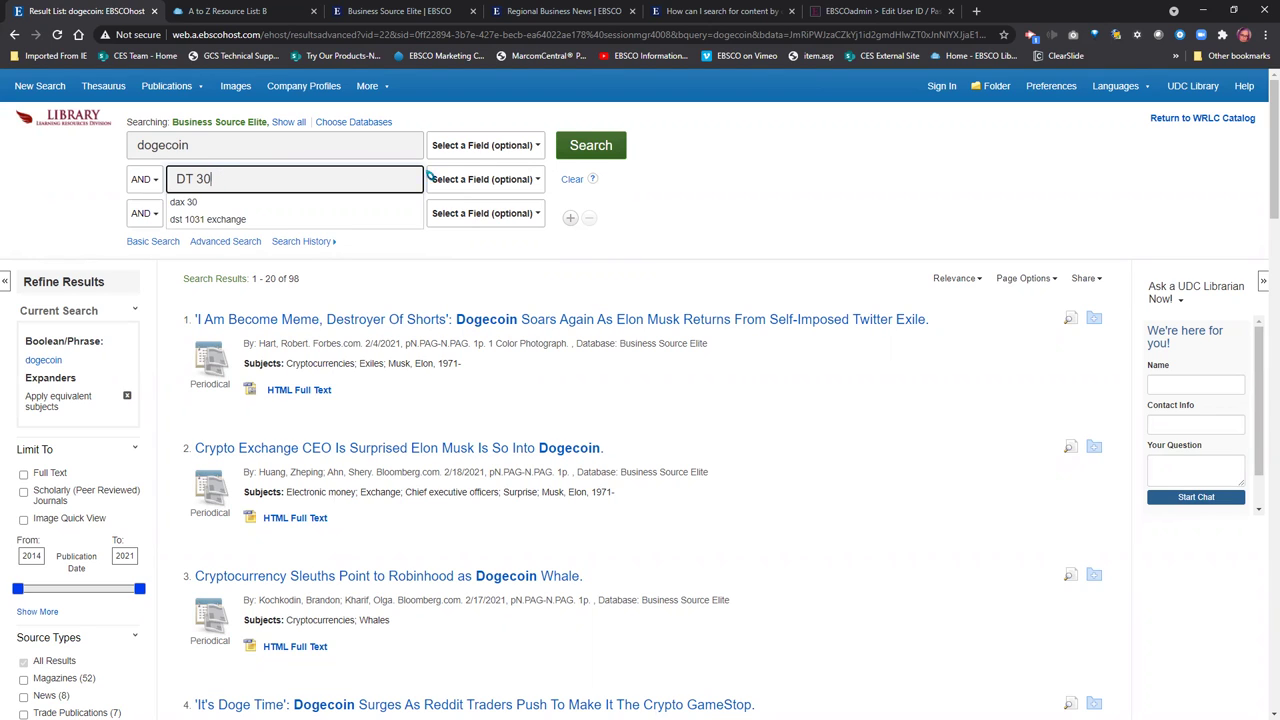
{"action": "left_click", "coordinate": [593, 147]}
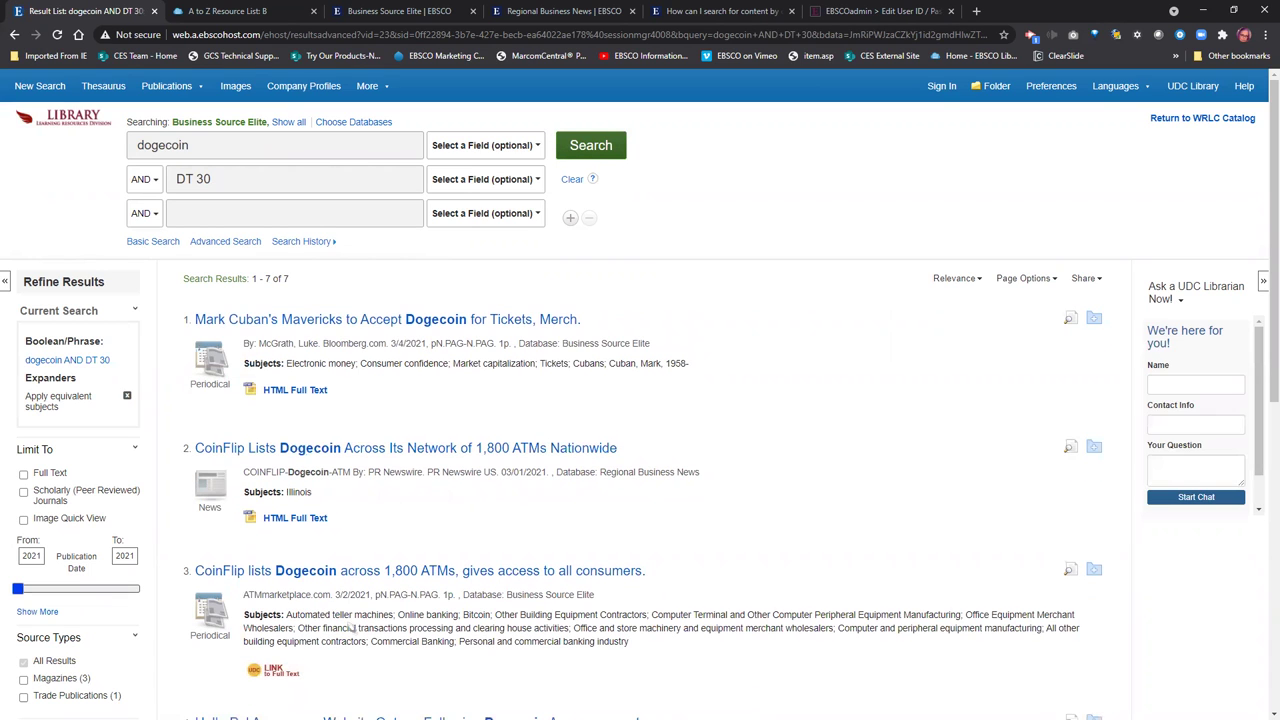
Change the date limit to DT 90, raising the dogecoin results to 47.
{"action": "scroll", "coordinate": [463, 511], "scroll_direction": "down", "scroll_amount": 1}
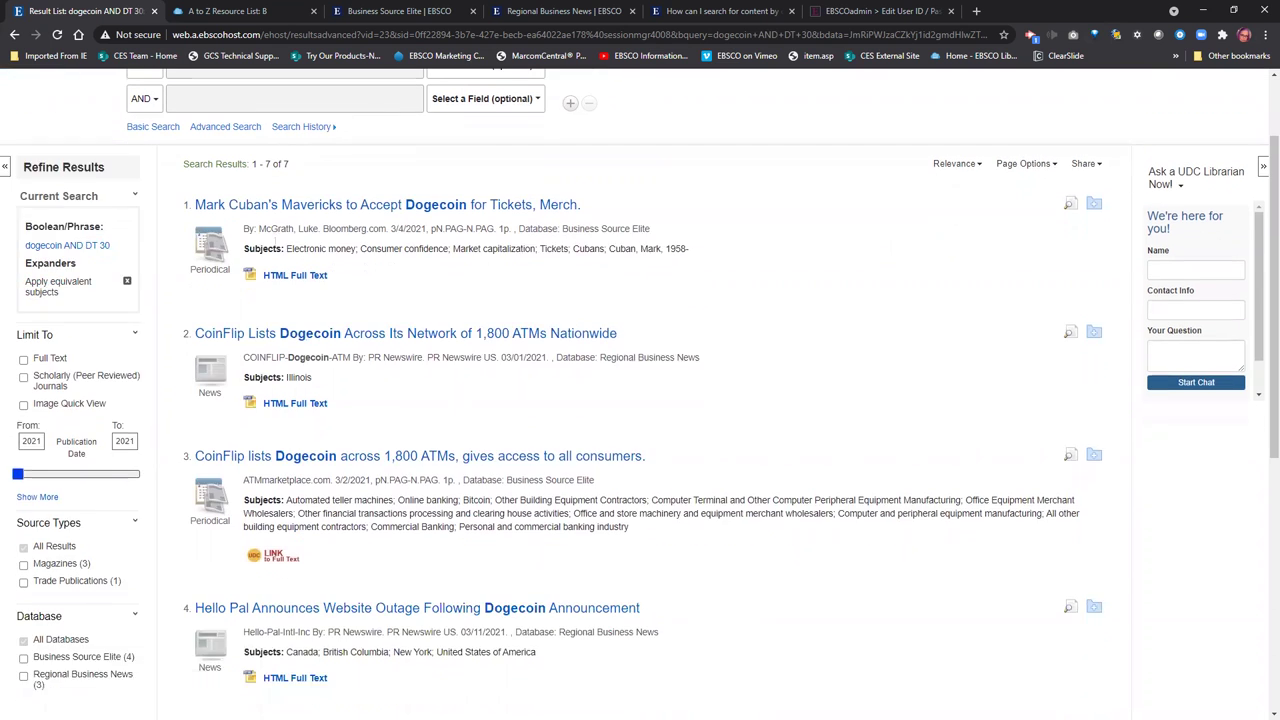
{"action": "left_click_drag", "start_coordinate": [228, 112], "coordinate": [196, 112]}
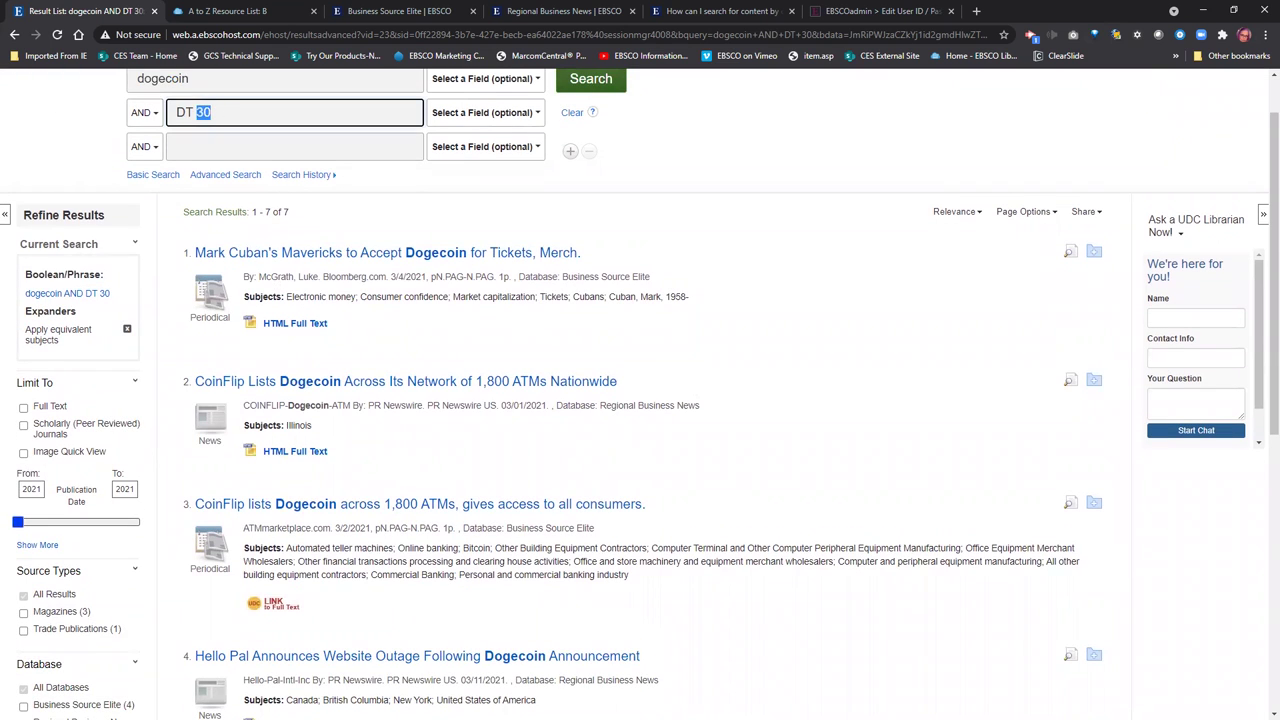
{"action": "type", "text": "90"}
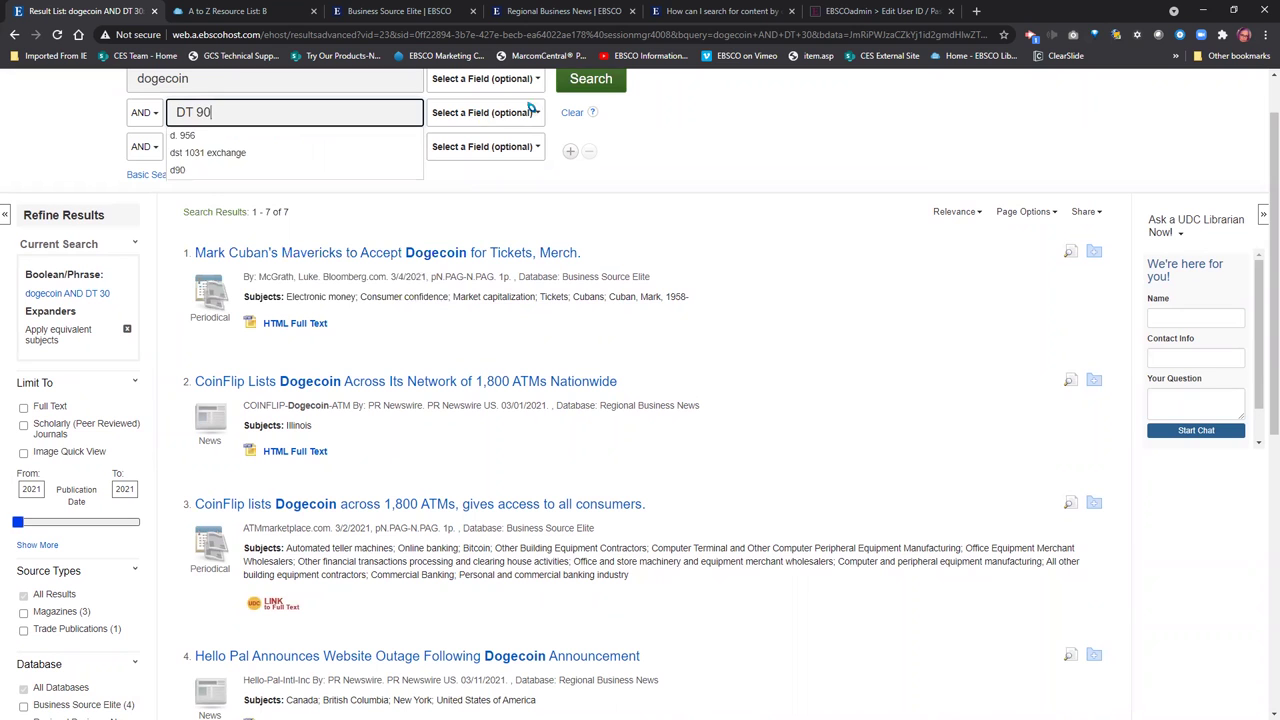
{"action": "left_click", "coordinate": [600, 80]}
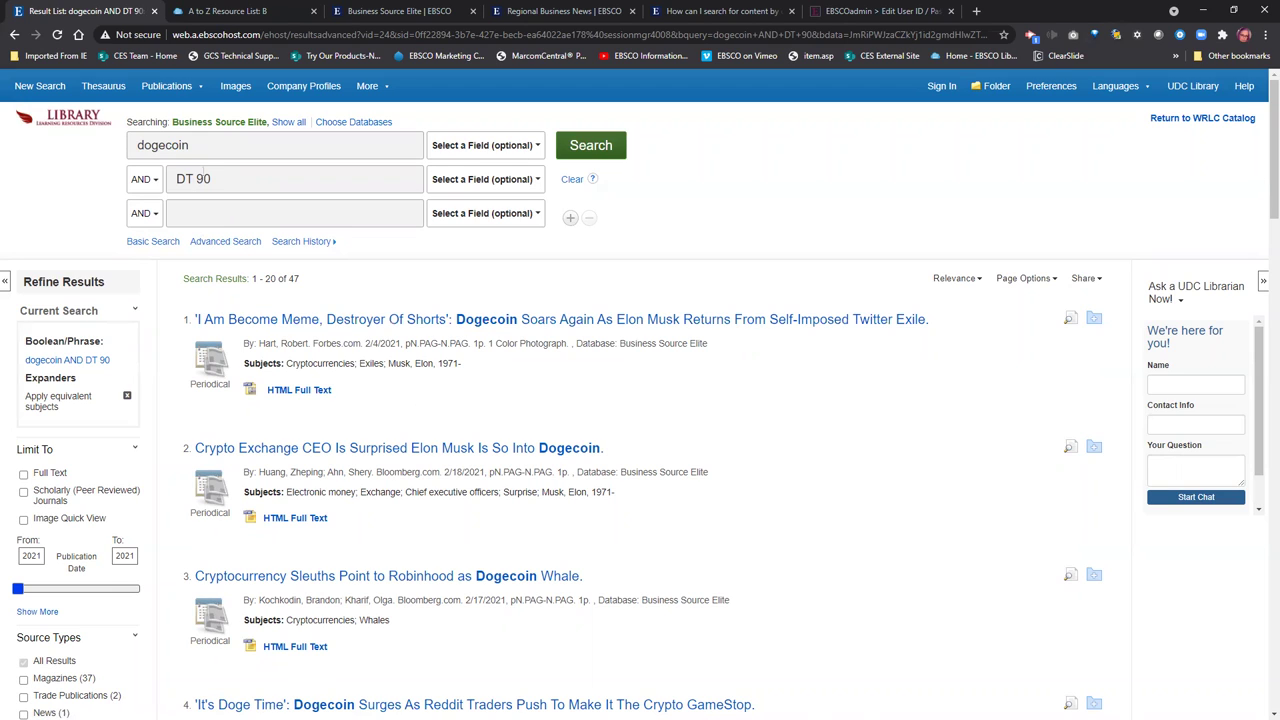
{"action": "left_click_drag", "start_coordinate": [200, 145], "coordinate": [97, 145]}
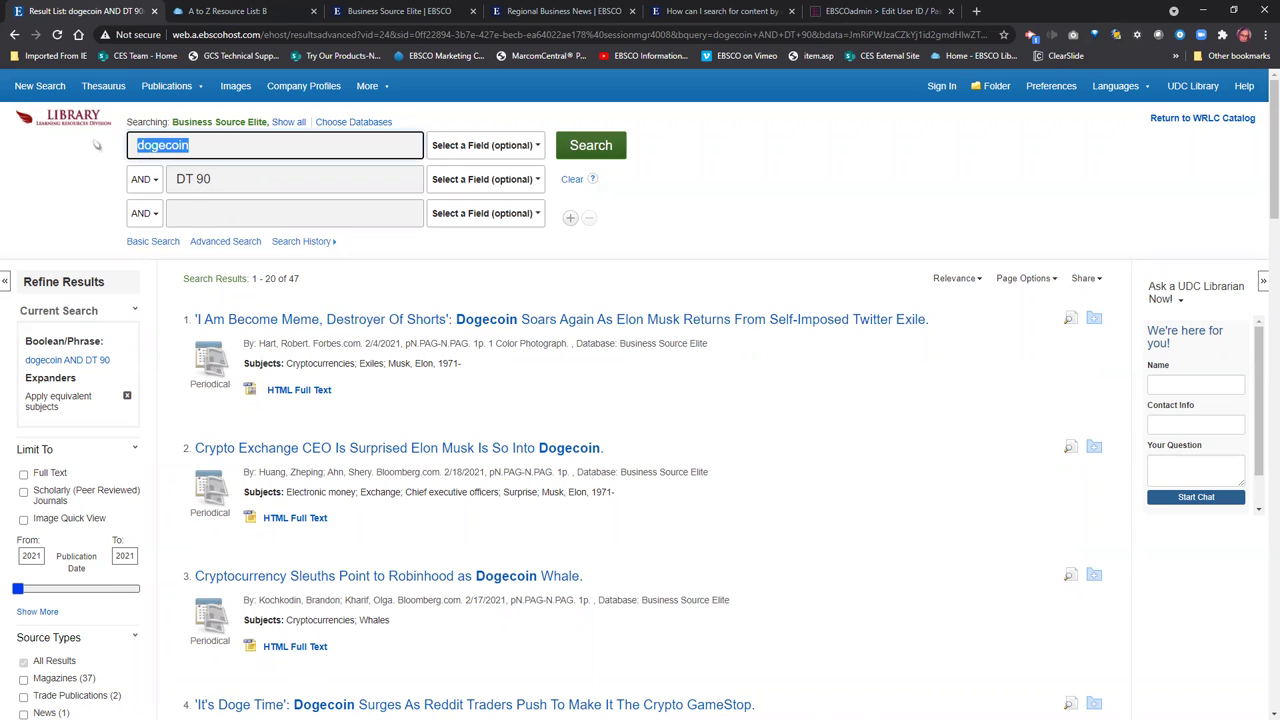
Replace dogecoin with 'kamala harris' and search with DT 90, returning 232 results.
{"action": "type", "text": "bi"}
{"action": "key", "text": "BackSpace"}
{"action": "key", "text": "BackSpace"}
{"action": "type", "text": "kamala ha"}
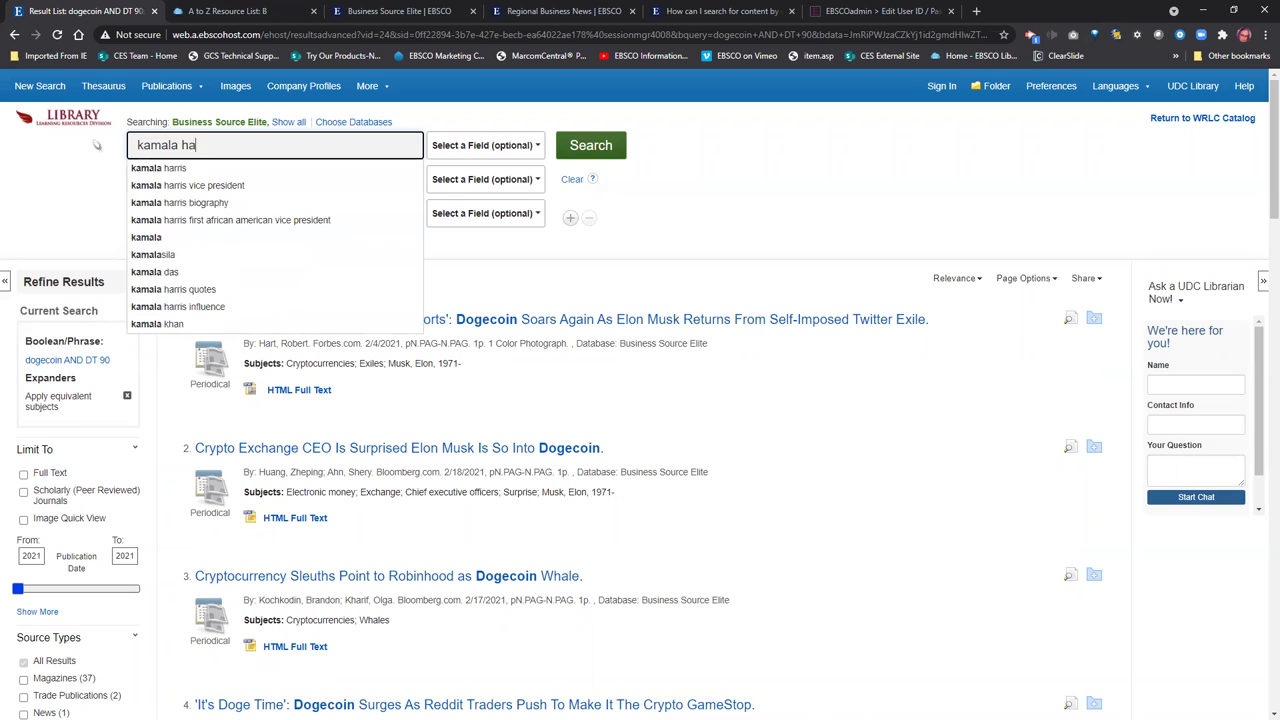
{"action": "type", "text": "rris"}
{"action": "key", "text": "Return"}
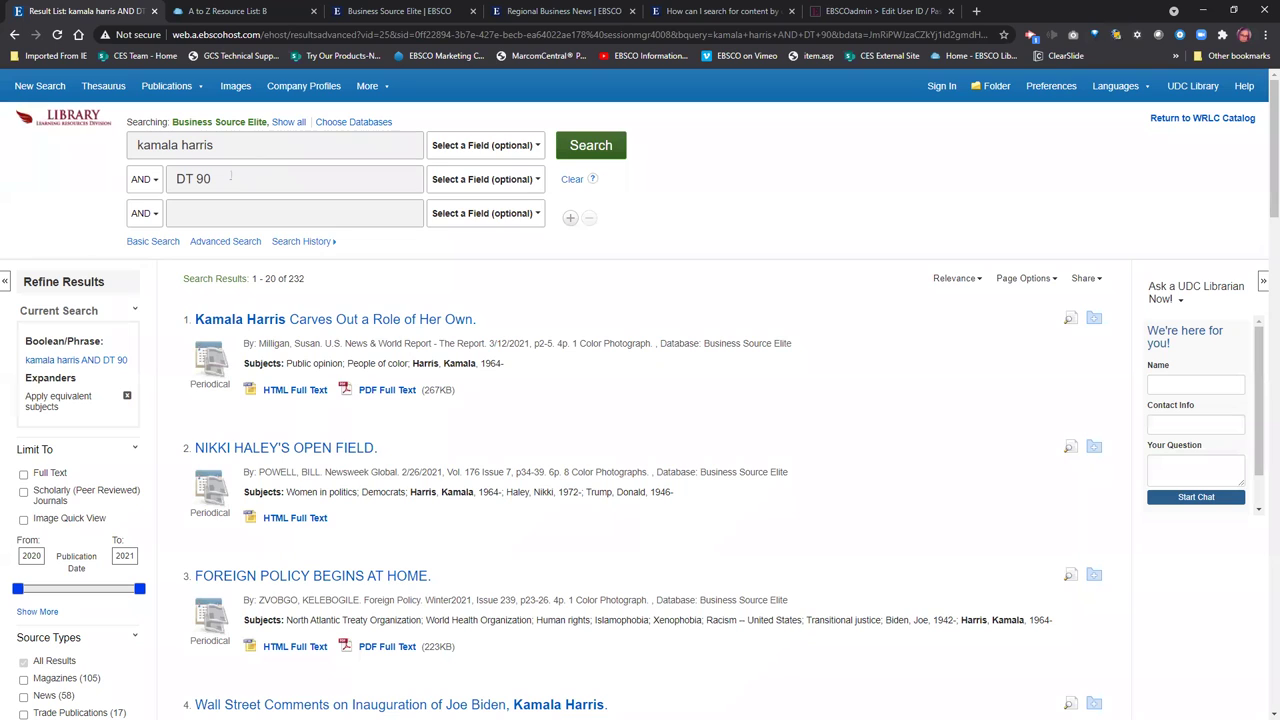
{"action": "left_click", "coordinate": [231, 178]}
Change the date limit to DT 15 and rerun the kamala harris search.
{"action": "key", "text": "shift+Left"}
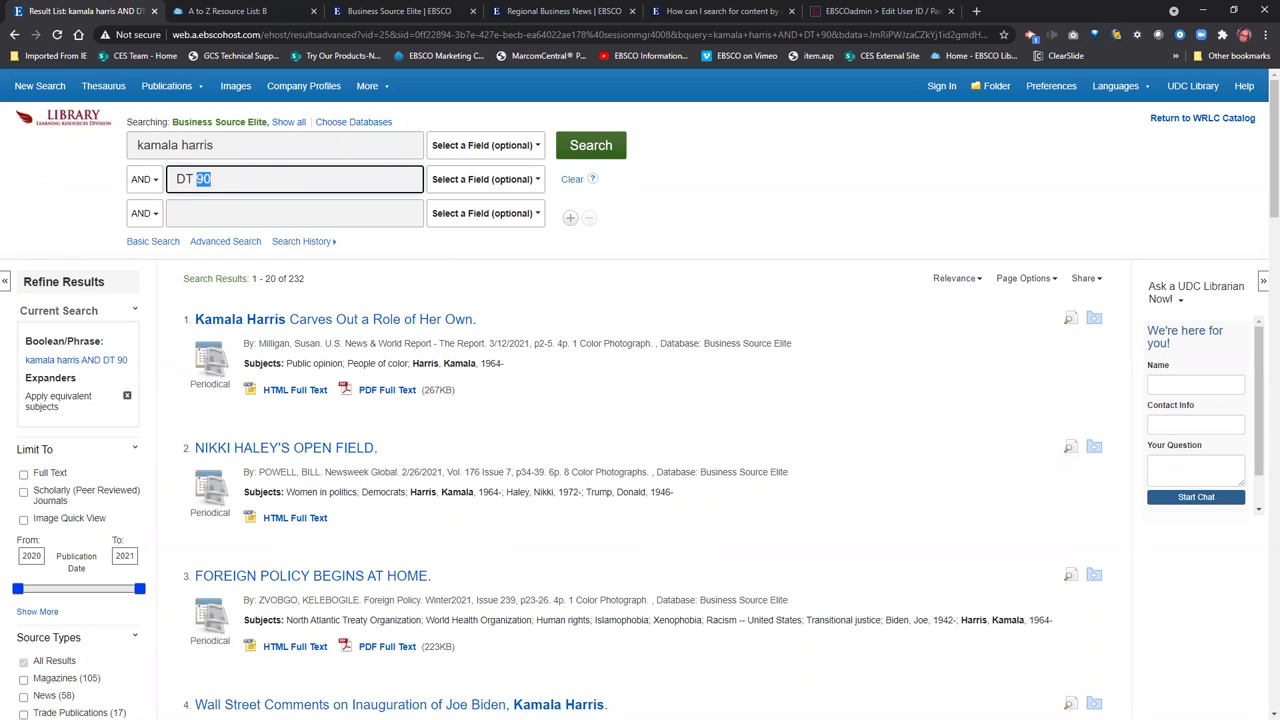
{"action": "type", "text": "15"}
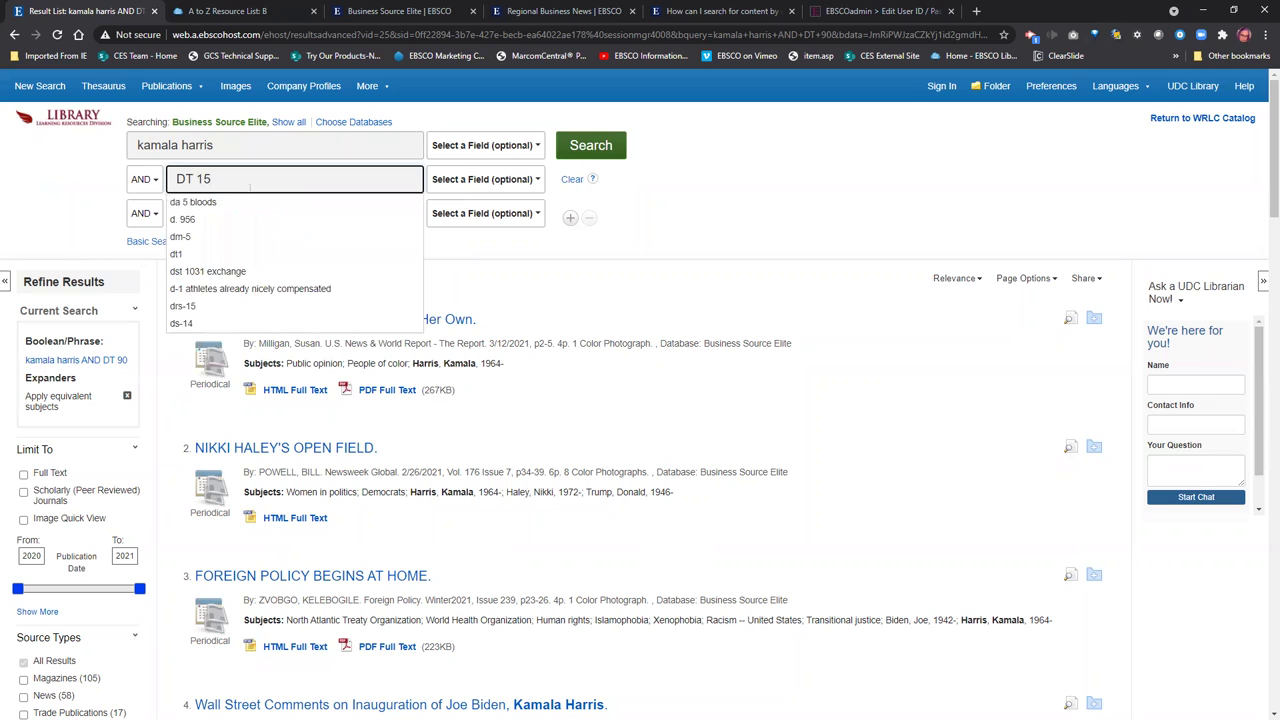
{"action": "left_click", "coordinate": [590, 147]}
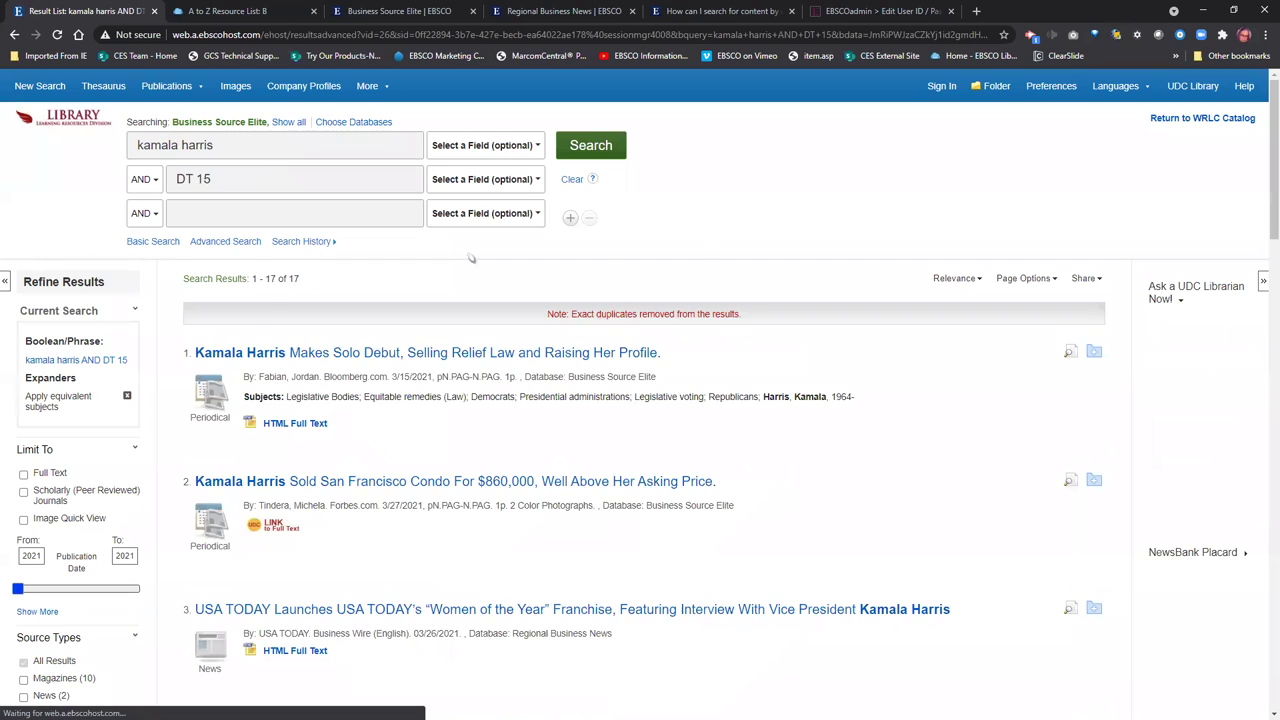
Scroll through the 17 results, led by 'Kamala Harris Makes Solo Debut,' and return to the top.
{"action": "scroll", "coordinate": [419, 496], "scroll_direction": "down", "scroll_amount": 1}
{"action": "scroll", "coordinate": [419, 496], "scroll_direction": "down", "scroll_amount": 8}
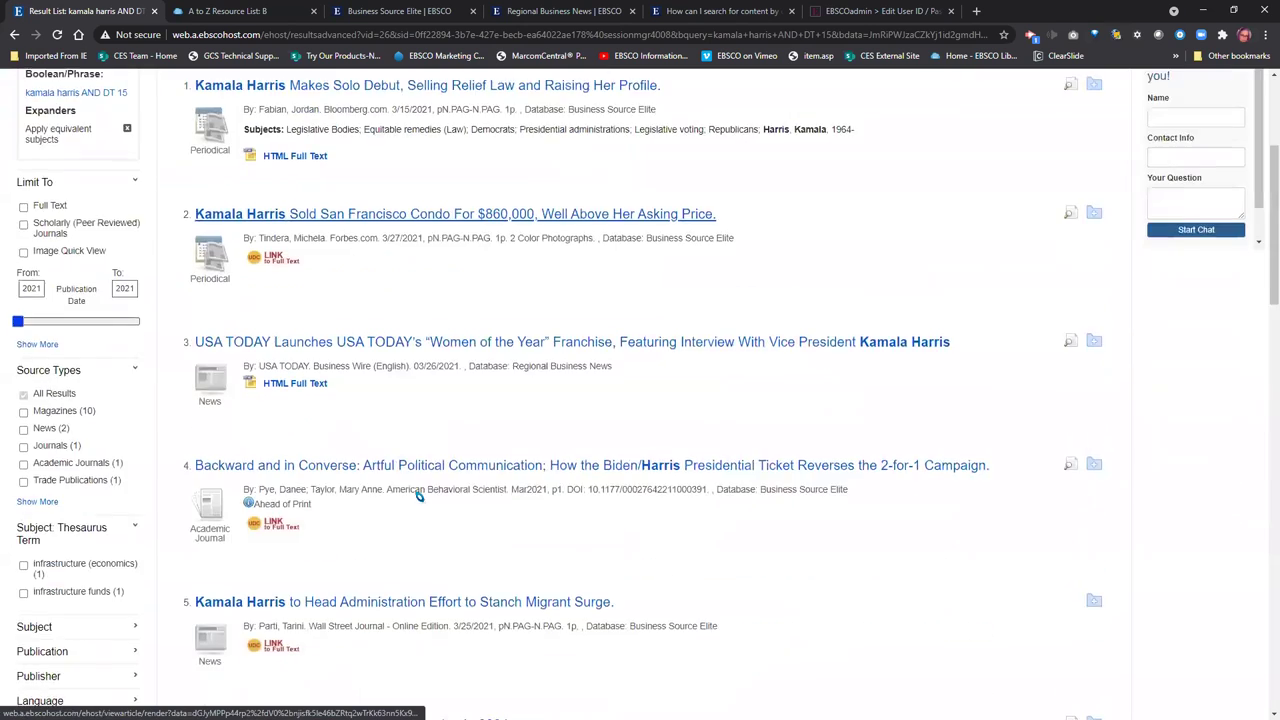
{"action": "scroll", "coordinate": [419, 496], "scroll_direction": "down", "scroll_amount": 5}
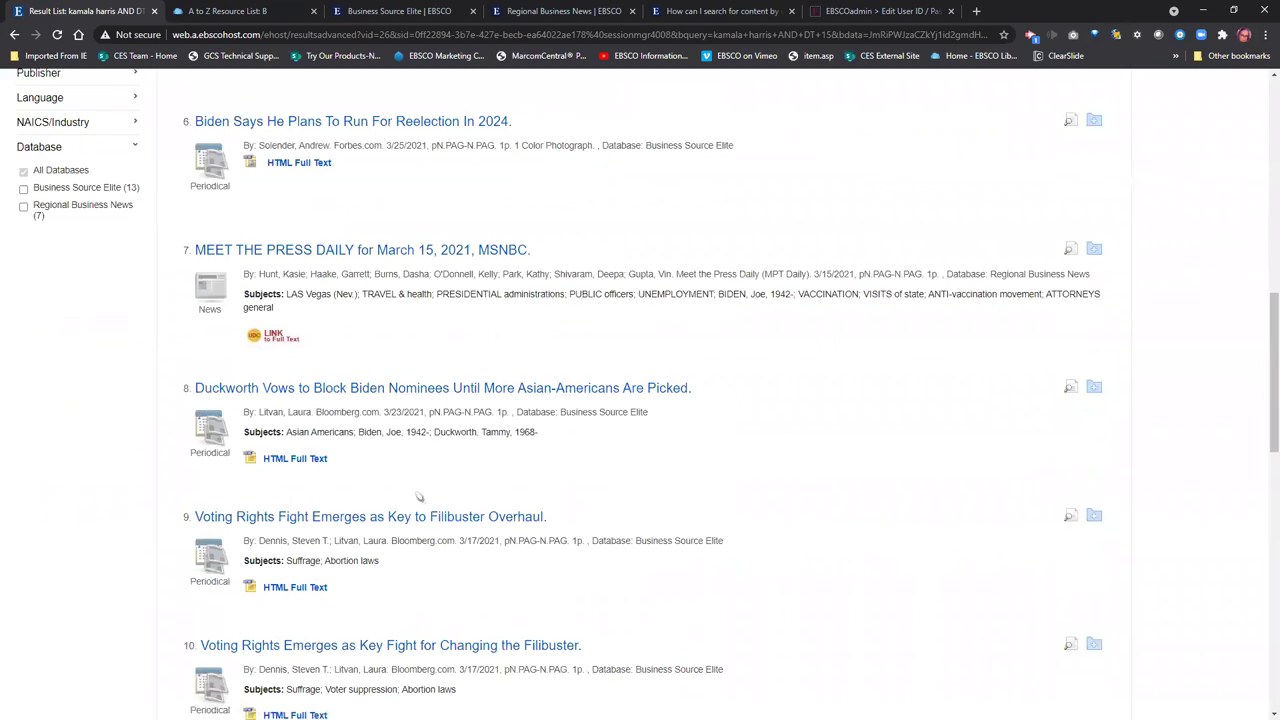
{"action": "scroll", "coordinate": [419, 496], "scroll_direction": "down", "scroll_amount": 5}
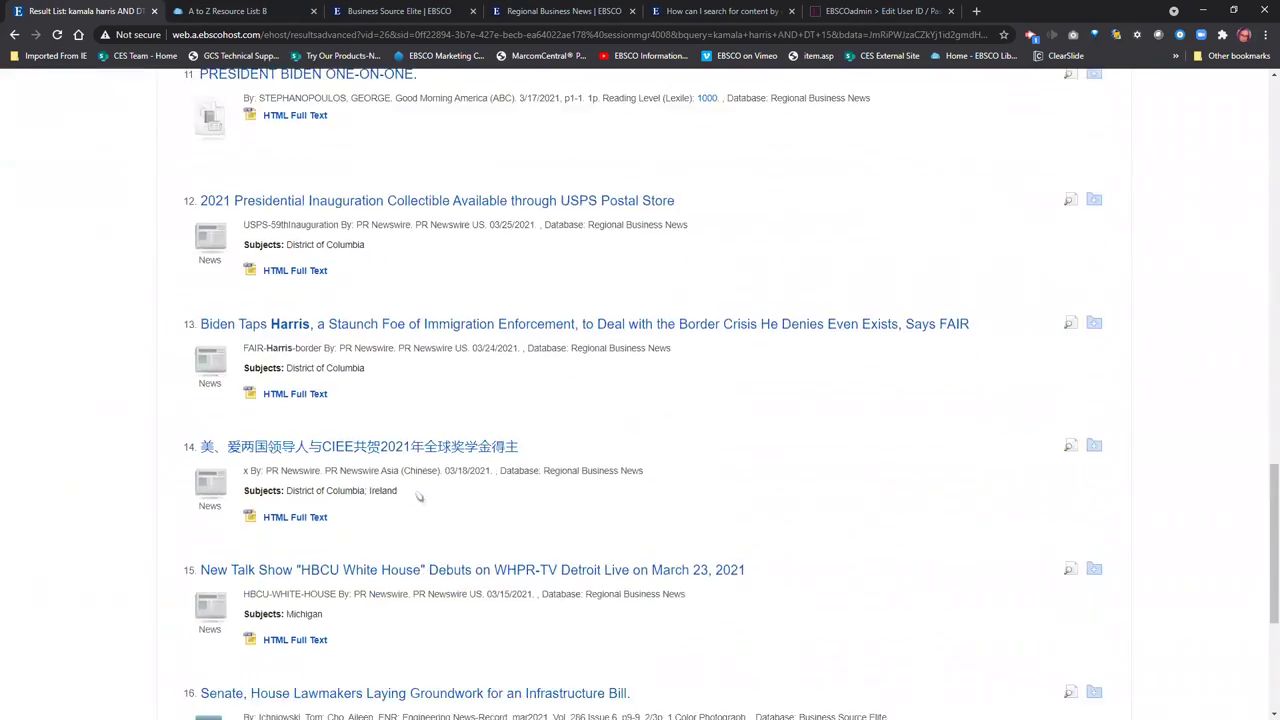
{"action": "scroll", "coordinate": [379, 367], "scroll_direction": "up", "scroll_amount": 7}
{"action": "scroll", "coordinate": [379, 367], "scroll_direction": "up", "scroll_amount": 10}
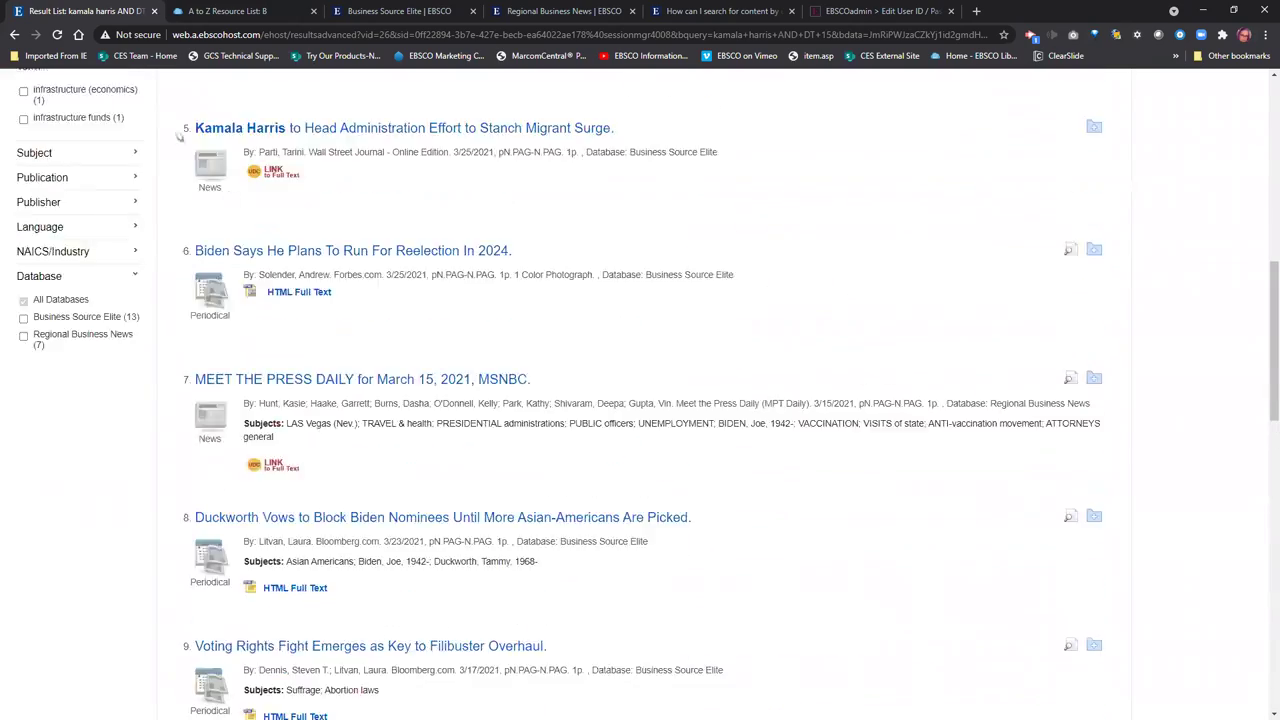
{"action": "scroll", "coordinate": [146, 233], "scroll_direction": "up", "scroll_amount": 2}
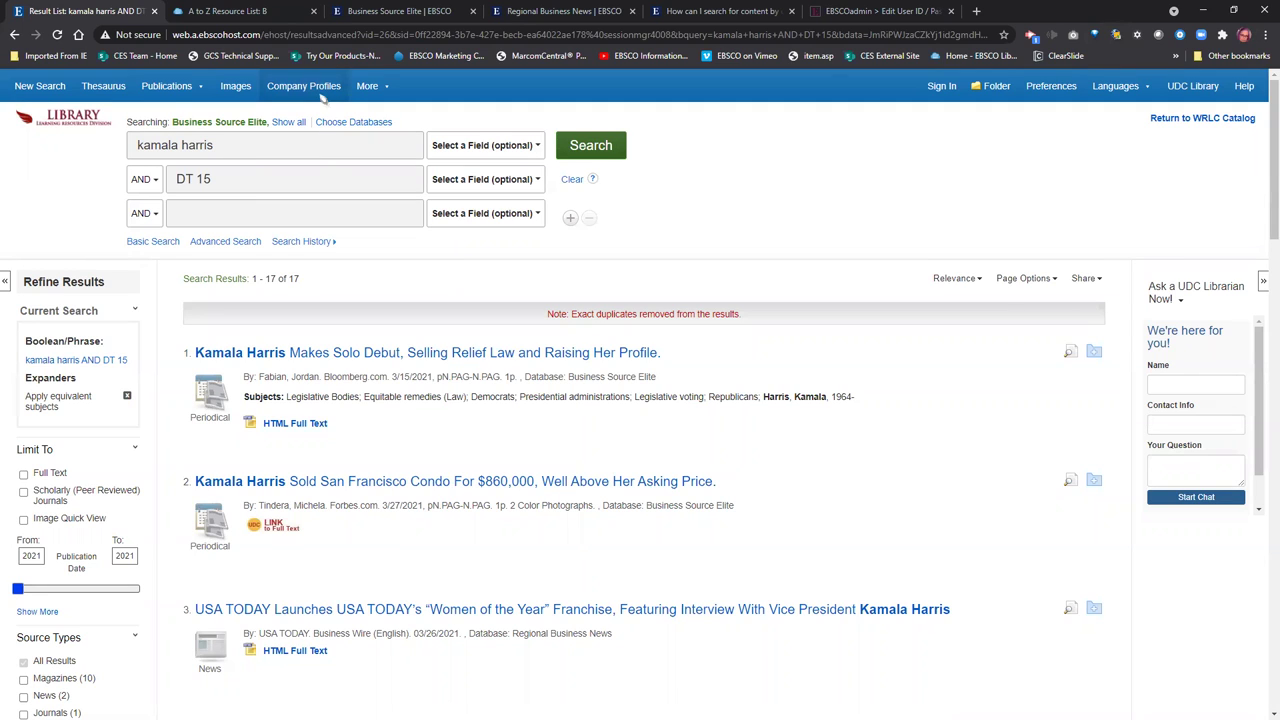
{"action": "mouse_move", "coordinate": [166, 90]}
Run a new undated search for 'management styles', returning 15,328 results.
{"action": "left_click", "coordinate": [38, 90]}
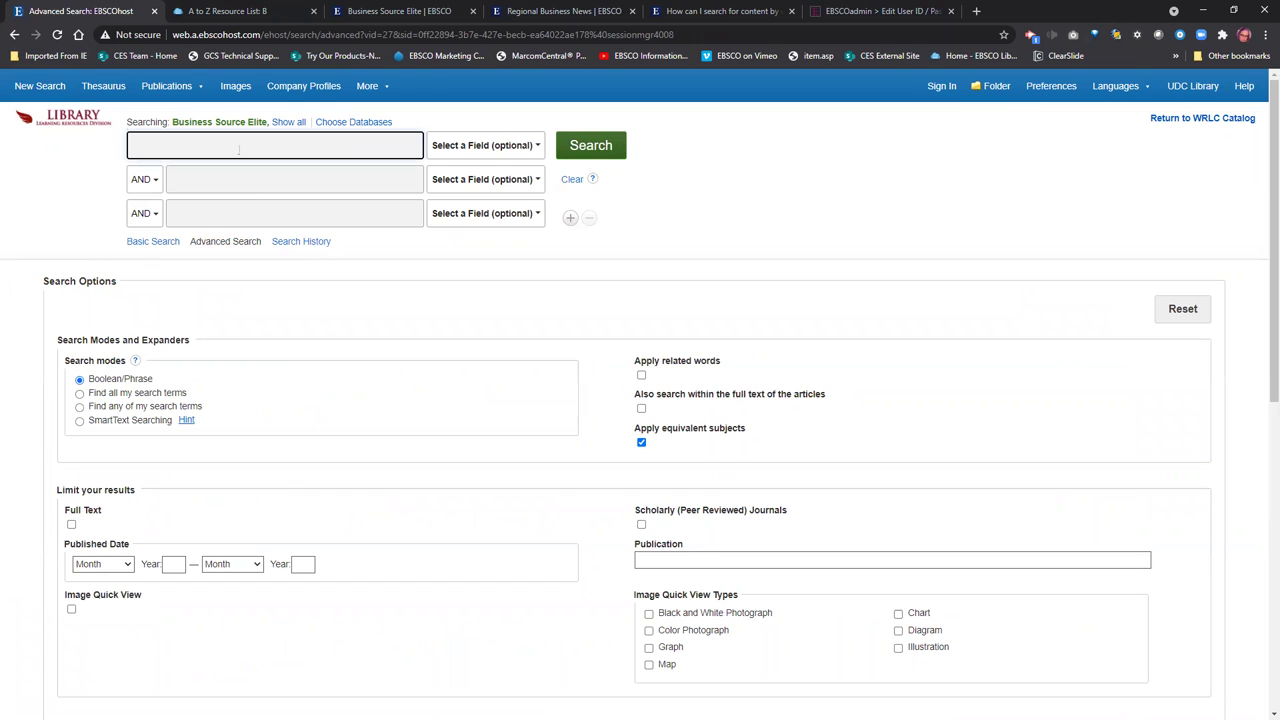
{"action": "type", "text": "management s"}
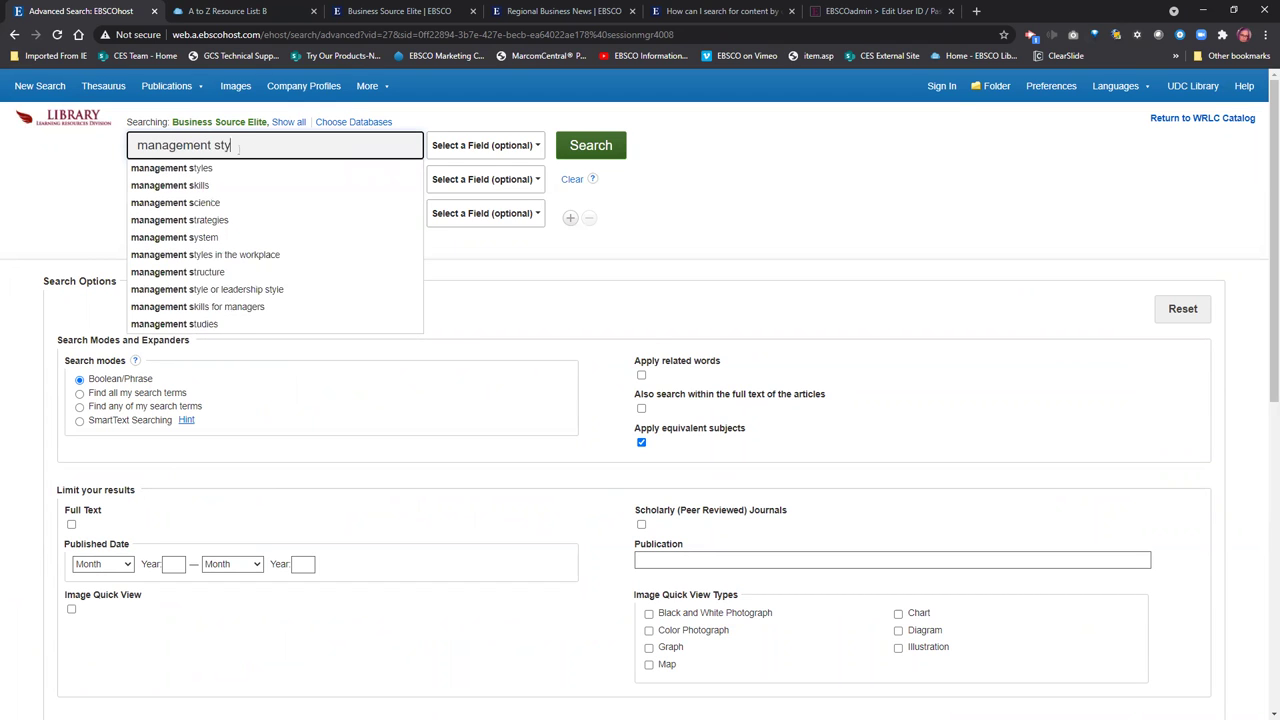
{"action": "type", "text": "ty"}
{"action": "left_click", "coordinate": [224, 171]}
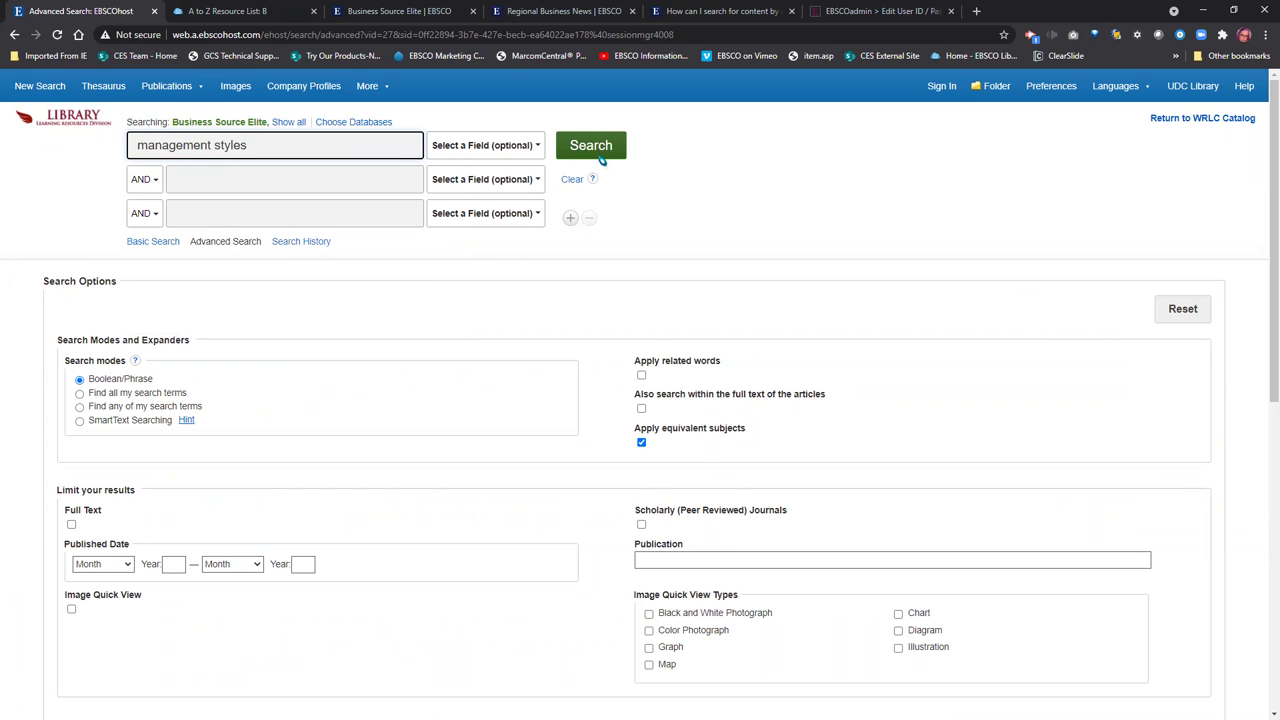
{"action": "left_click", "coordinate": [599, 156]}
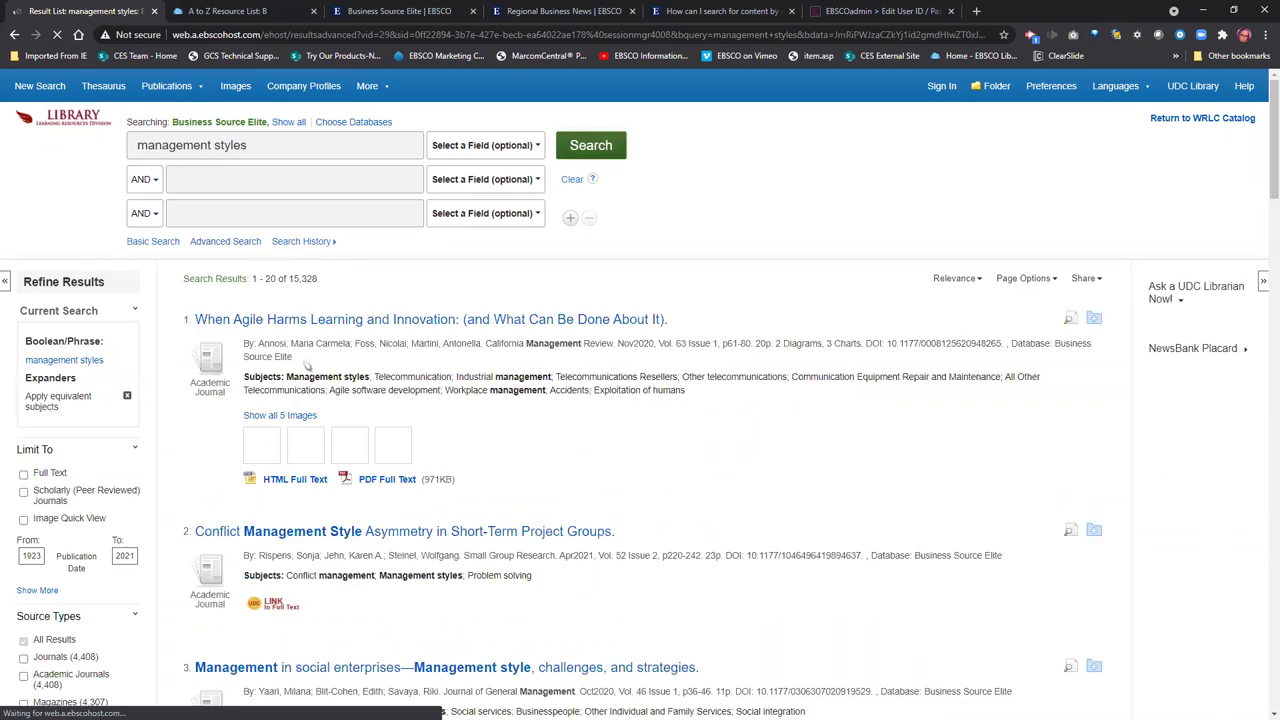
Expand the Publication facet fully, led by harvard business review (582) and new york times (359).
{"action": "scroll", "coordinate": [200, 400], "scroll_direction": "down", "scroll_amount": 2}
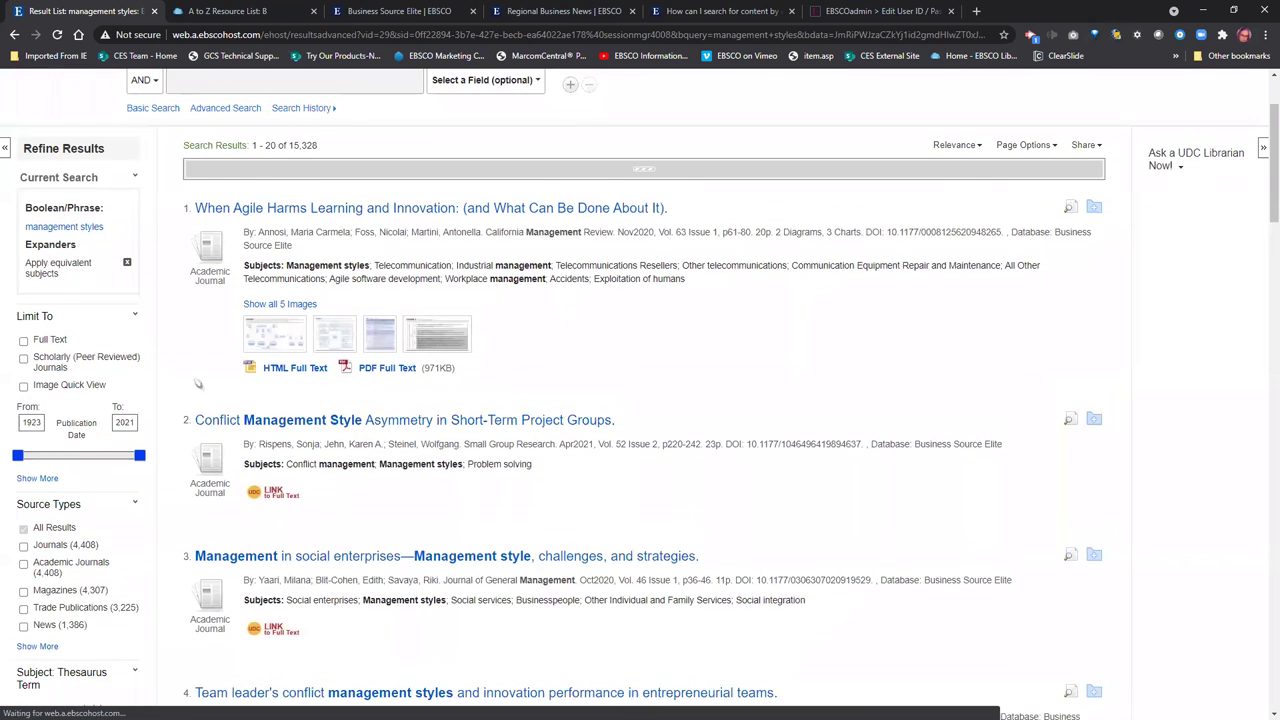
{"action": "scroll", "coordinate": [120, 311], "scroll_direction": "down", "scroll_amount": 3}
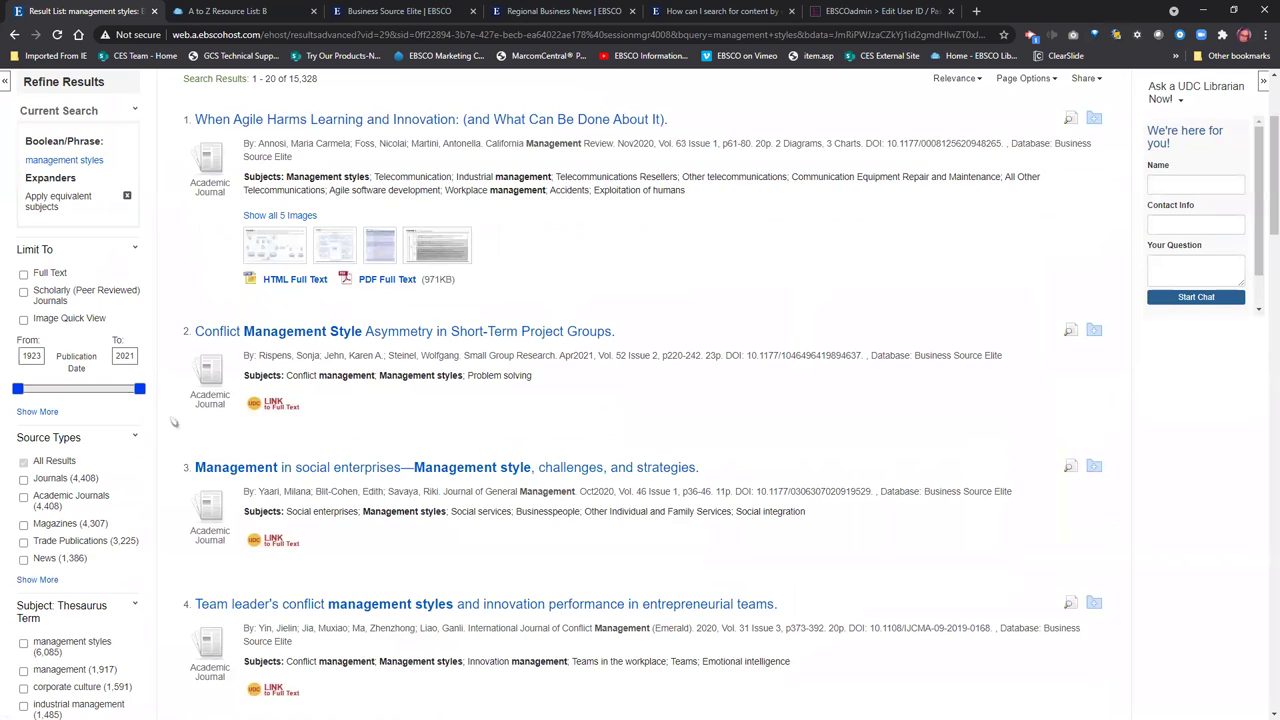
{"action": "scroll", "coordinate": [160, 400], "scroll_direction": "down", "scroll_amount": 3}
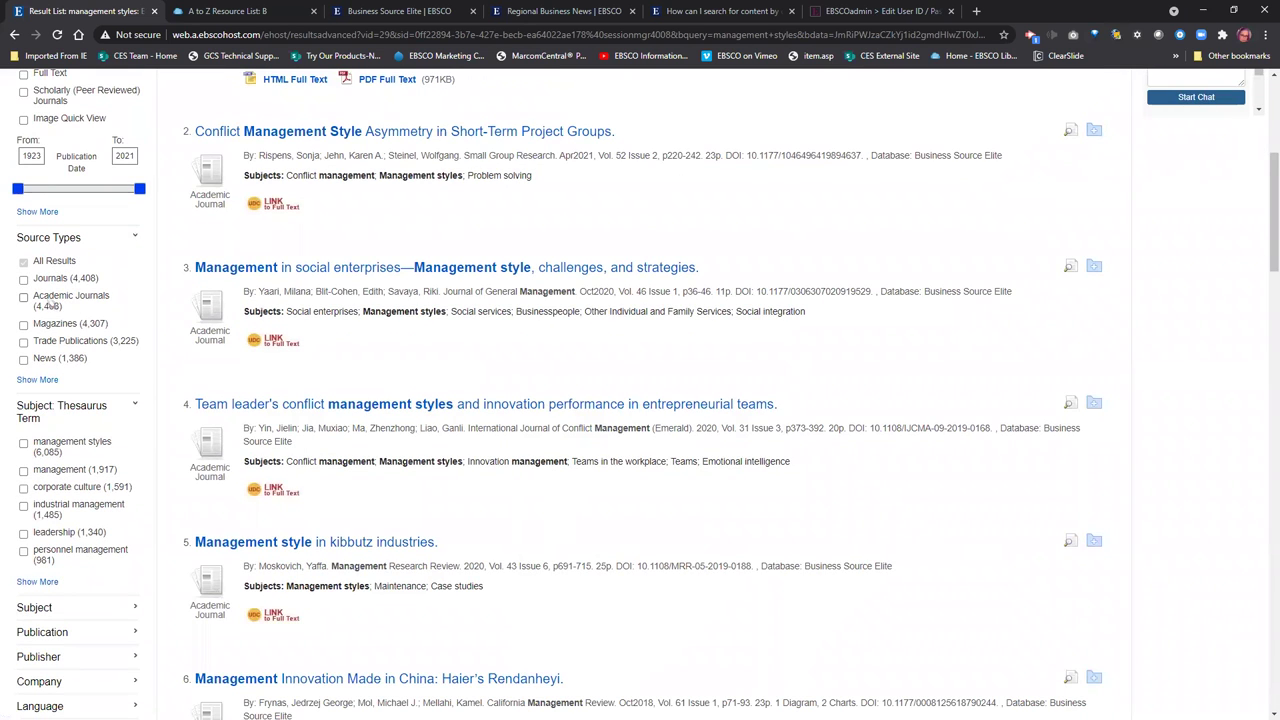
{"action": "scroll", "coordinate": [50, 232], "scroll_direction": "up", "scroll_amount": 1}
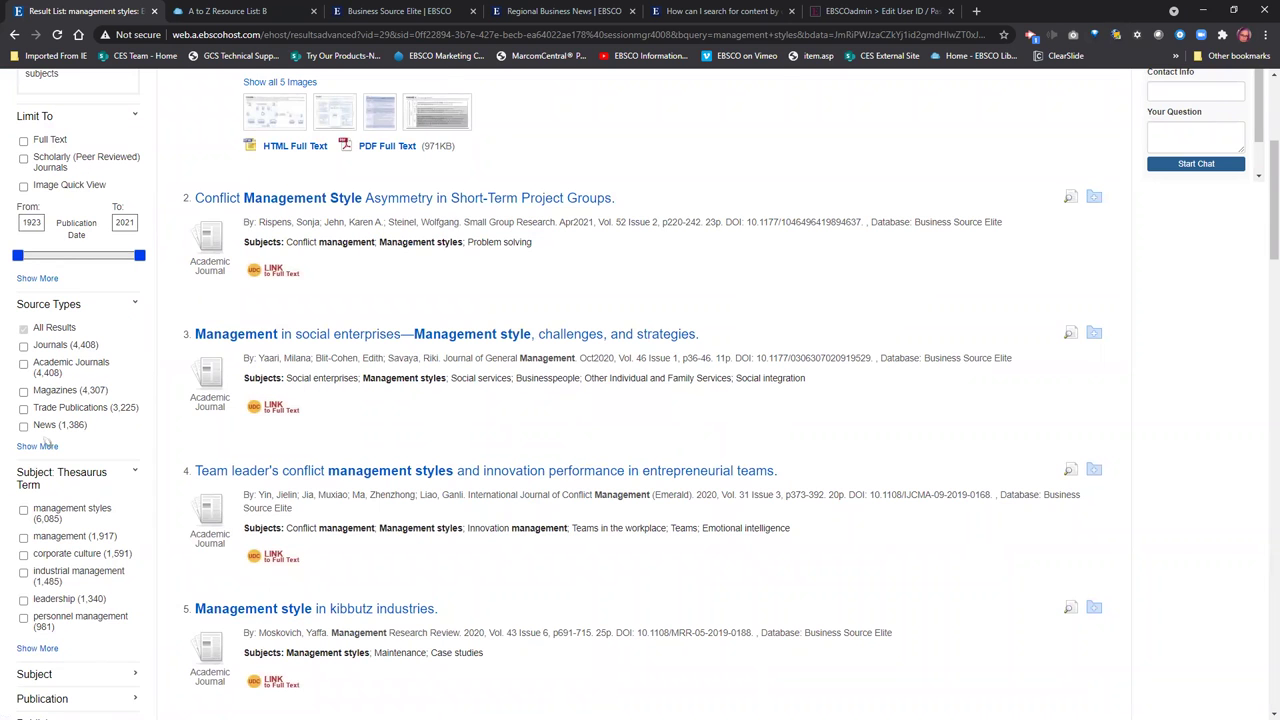
{"action": "scroll", "coordinate": [58, 432], "scroll_direction": "down", "scroll_amount": 2}
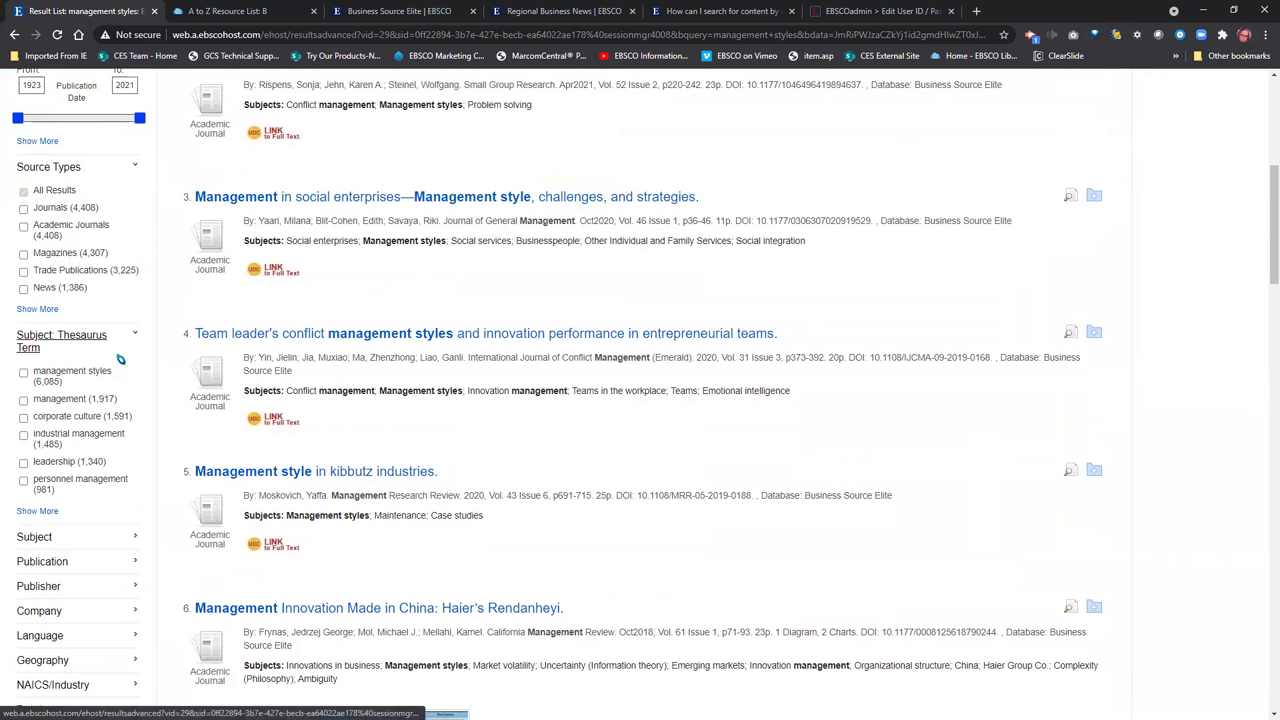
{"action": "scroll", "coordinate": [40, 263], "scroll_direction": "down", "scroll_amount": 3}
{"action": "scroll", "coordinate": [40, 262], "scroll_direction": "down", "scroll_amount": 1}
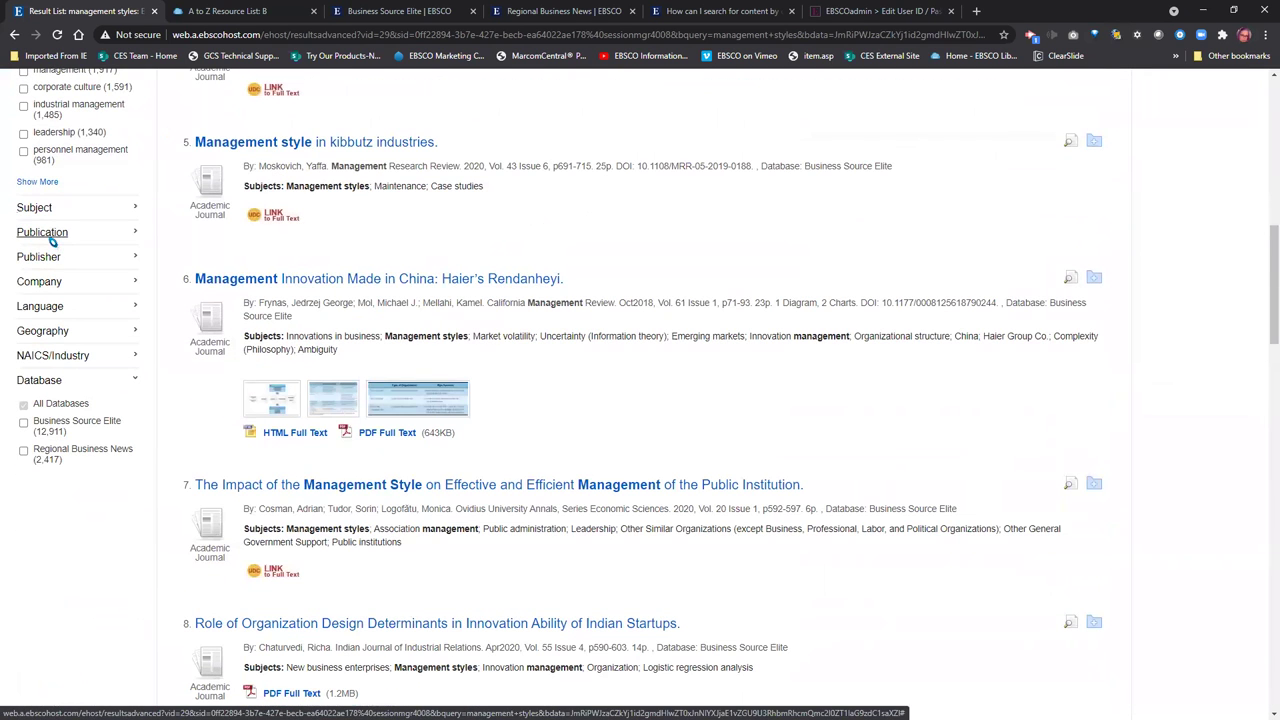
{"action": "left_click", "coordinate": [136, 233]}
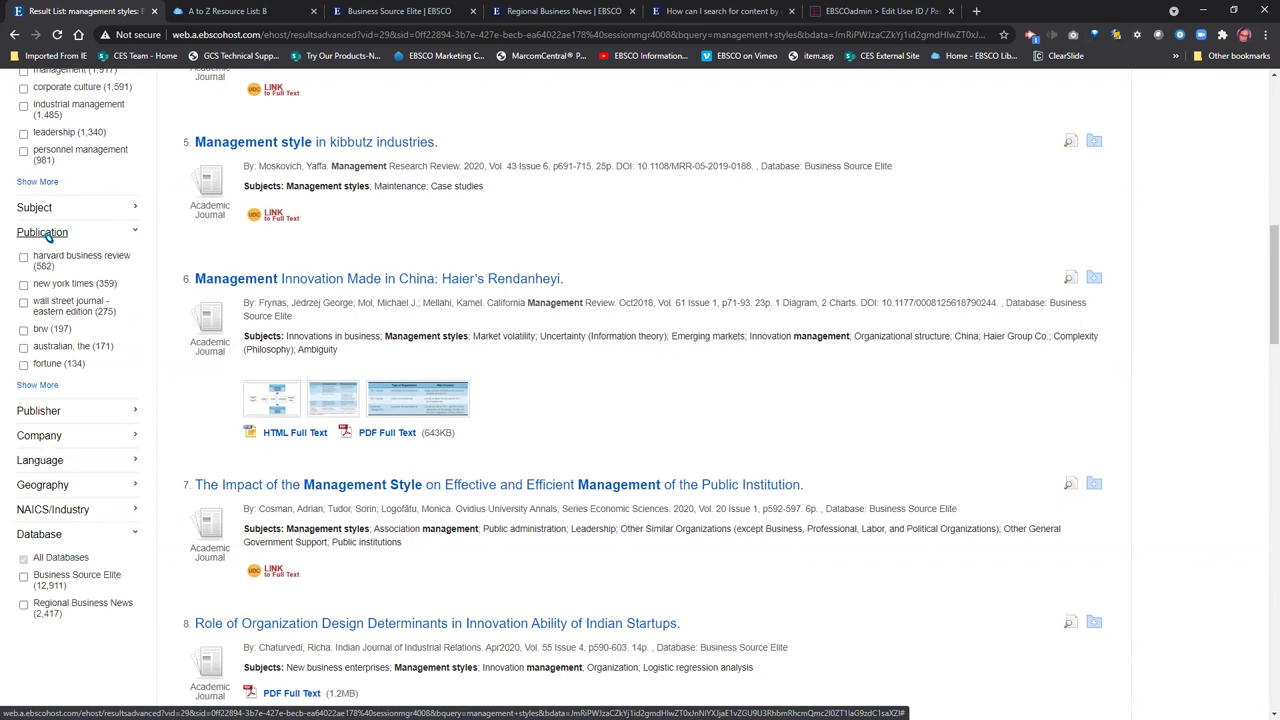
{"action": "left_click", "coordinate": [42, 388]}
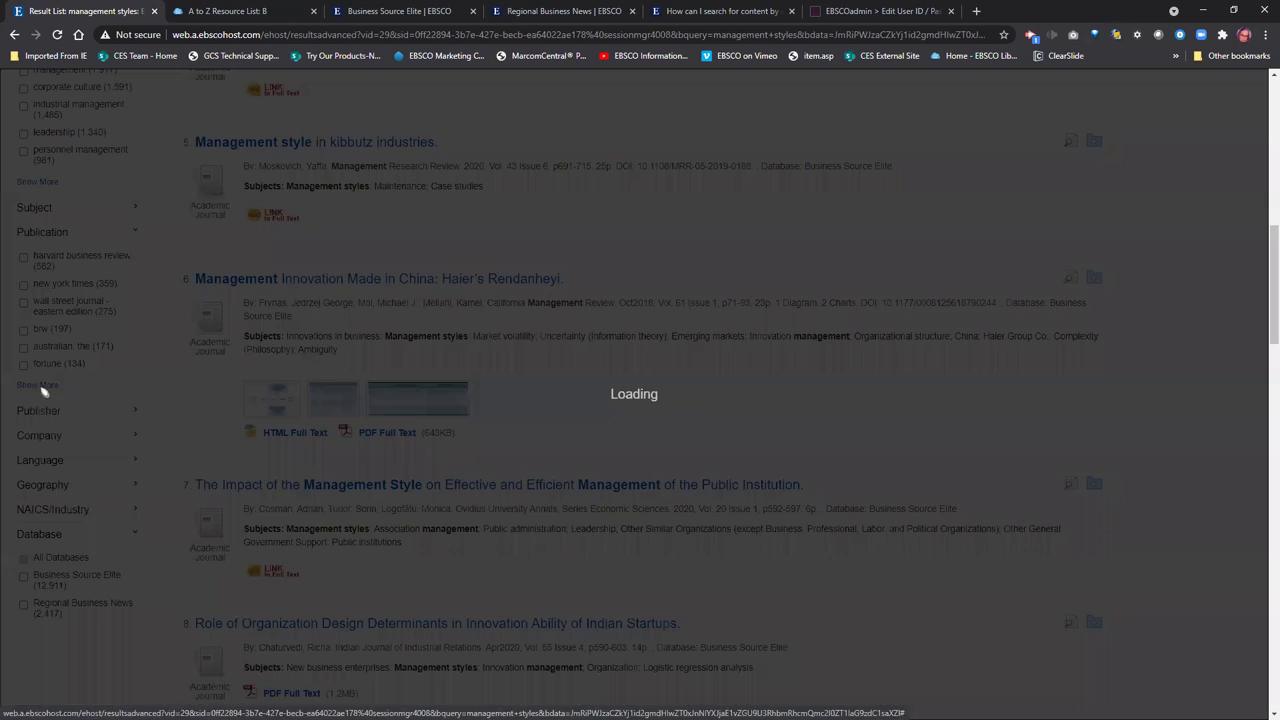
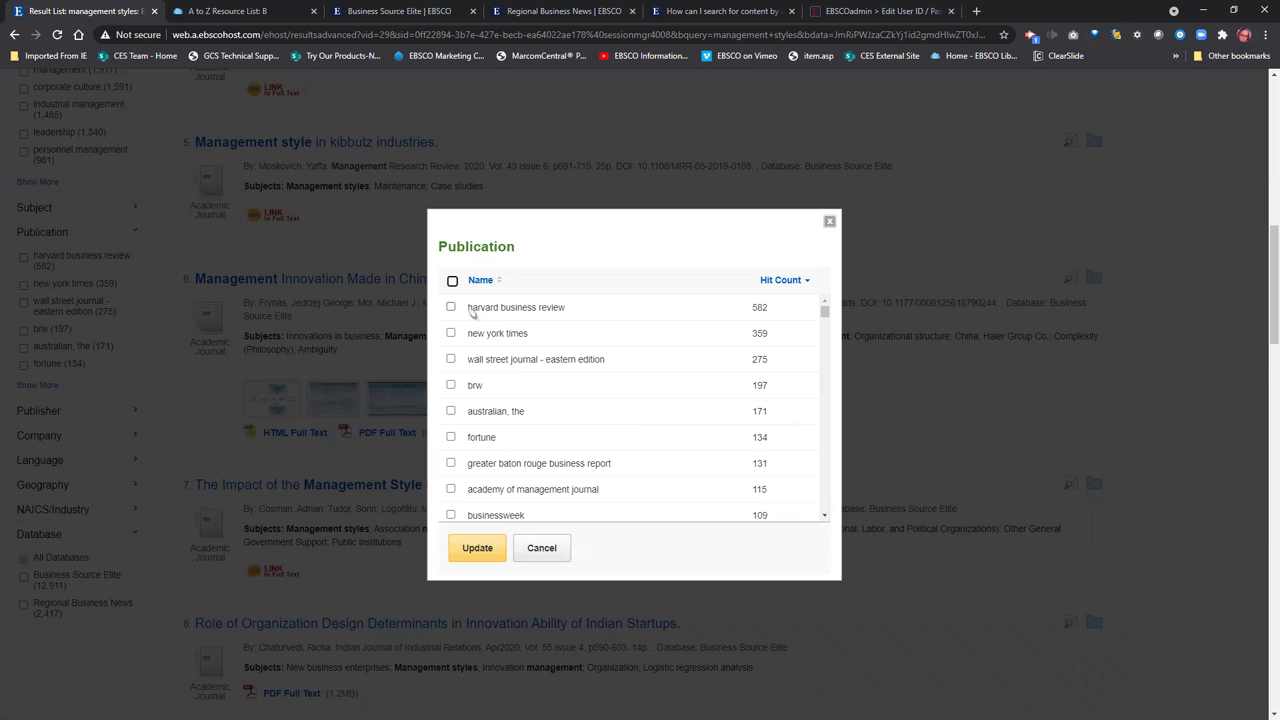
Highlight the Harvard Business Review and New York Times entries, then sort publications A–Z by name.
{"action": "left_click_drag", "start_coordinate": [467, 307], "coordinate": [560, 310]}
{"action": "left_click_drag", "start_coordinate": [469, 333], "coordinate": [520, 336]}
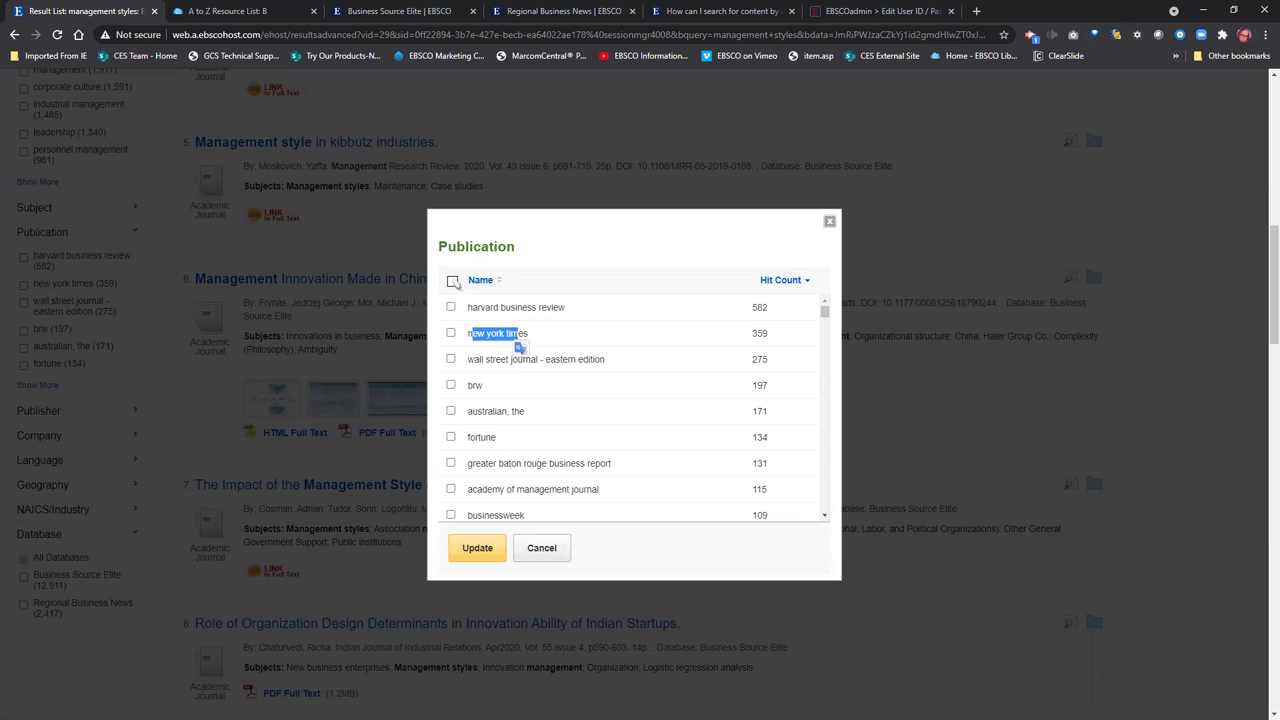
{"action": "left_click", "coordinate": [480, 280]}
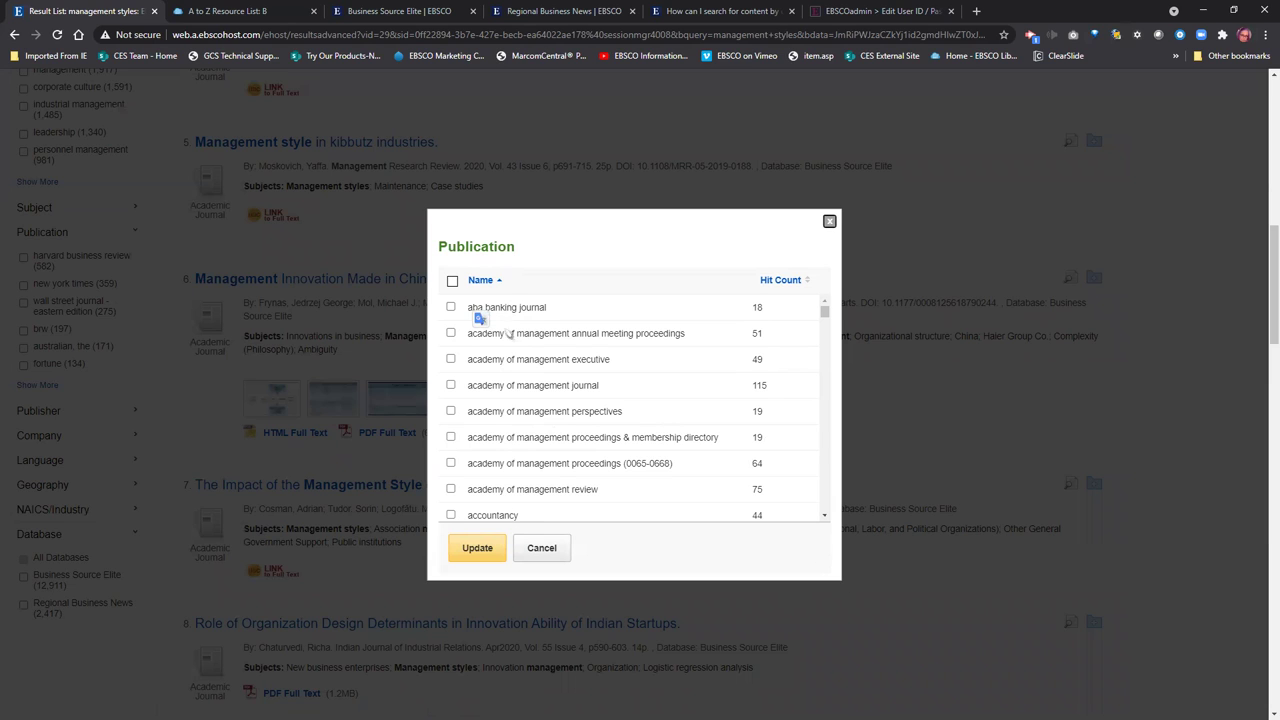
Scroll through the whole alphabetical publication list and cancel it without applying a filter.
{"action": "left_click", "coordinate": [825, 515]}
{"action": "left_click_drag", "start_coordinate": [825, 515], "coordinate": [825, 516]}
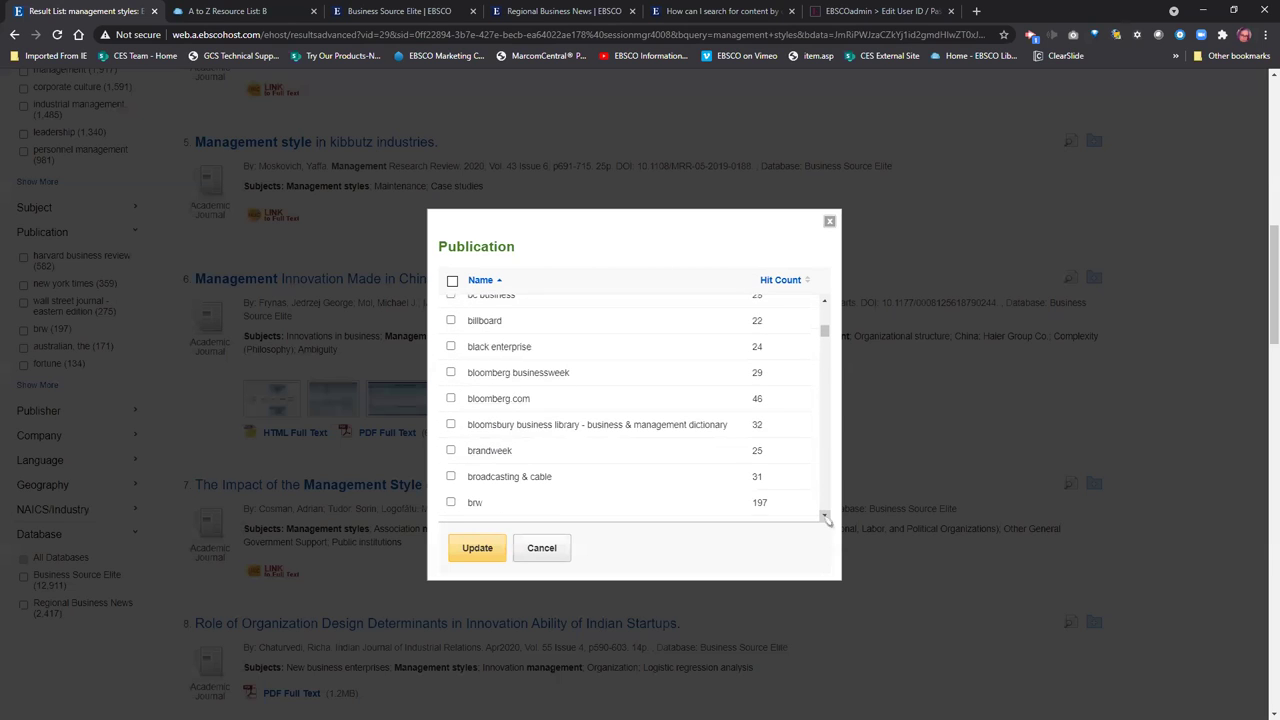
{"action": "left_click", "coordinate": [825, 516]}
{"action": "left_click_drag", "start_coordinate": [825, 516], "coordinate": [825, 516]}
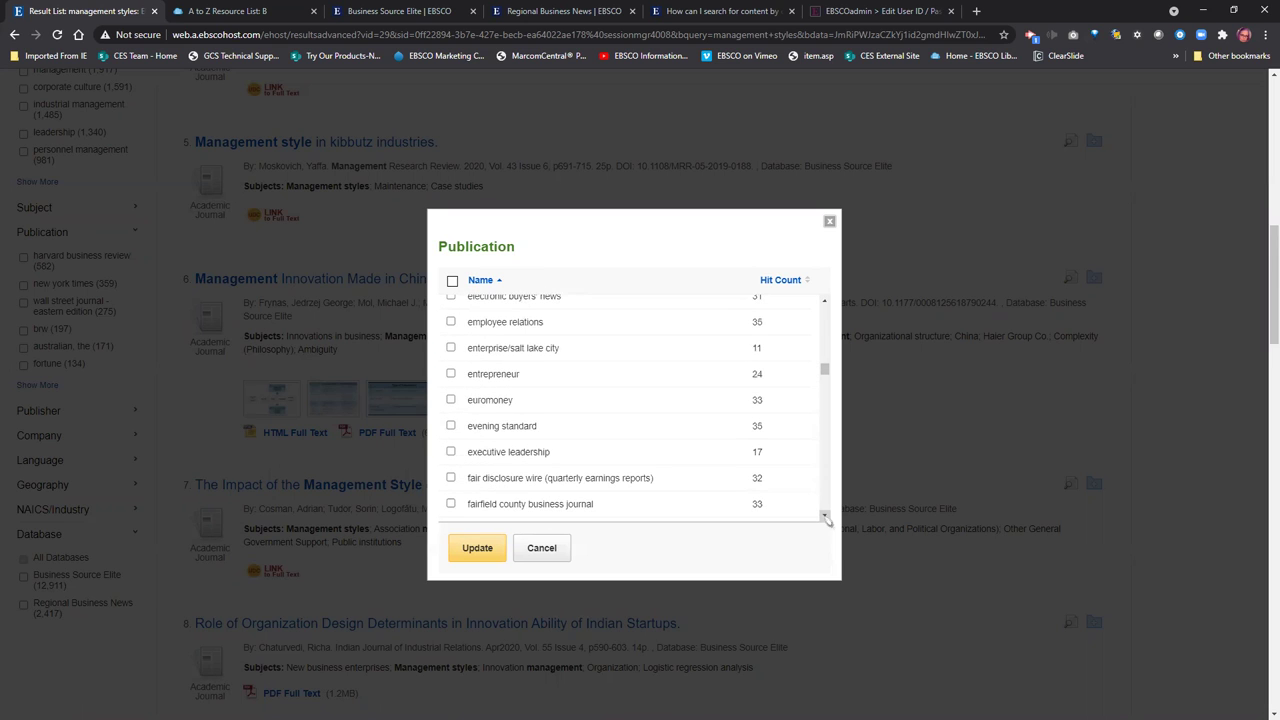
{"action": "left_click", "coordinate": [824, 516]}
{"action": "left_click", "coordinate": [824, 516]}
{"action": "left_click", "coordinate": [824, 516]}
{"action": "left_click", "coordinate": [824, 516]}
{"action": "left_click", "coordinate": [824, 516]}
{"action": "left_click", "coordinate": [824, 516]}
{"action": "left_click", "coordinate": [824, 516]}
{"action": "left_click", "coordinate": [824, 516]}
{"action": "left_click", "coordinate": [824, 516]}
{"action": "left_click", "coordinate": [824, 516]}
{"action": "left_click", "coordinate": [824, 516]}
{"action": "left_click", "coordinate": [824, 516]}
{"action": "left_click", "coordinate": [824, 516]}
{"action": "left_click_drag", "start_coordinate": [826, 383], "coordinate": [828, 399]}
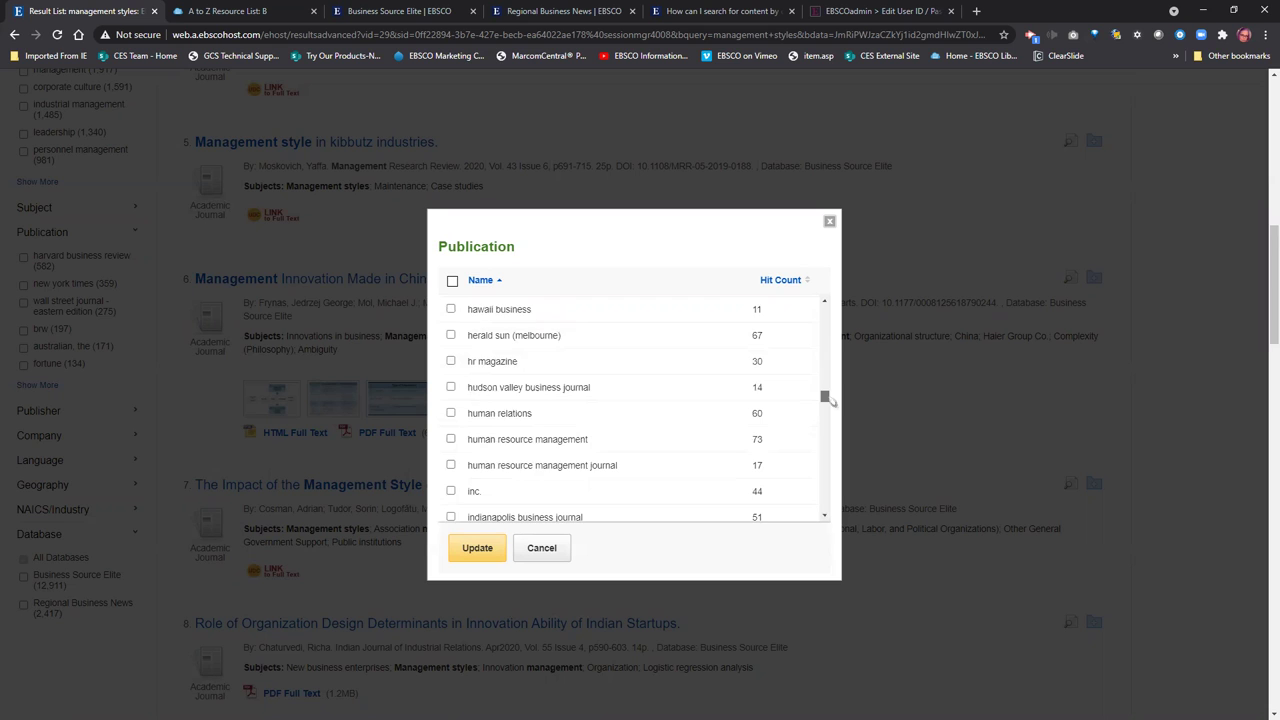
{"action": "left_click_drag", "start_coordinate": [828, 398], "coordinate": [828, 422]}
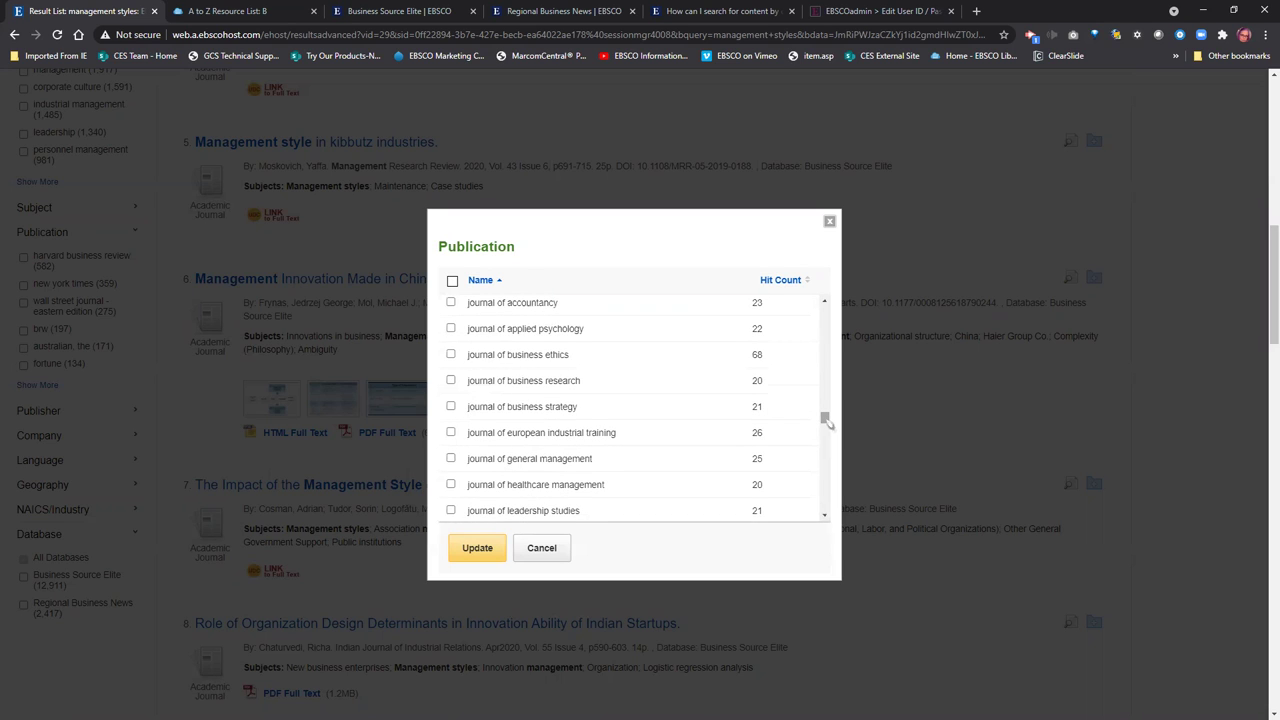
{"action": "left_click_drag", "start_coordinate": [828, 423], "coordinate": [824, 450]}
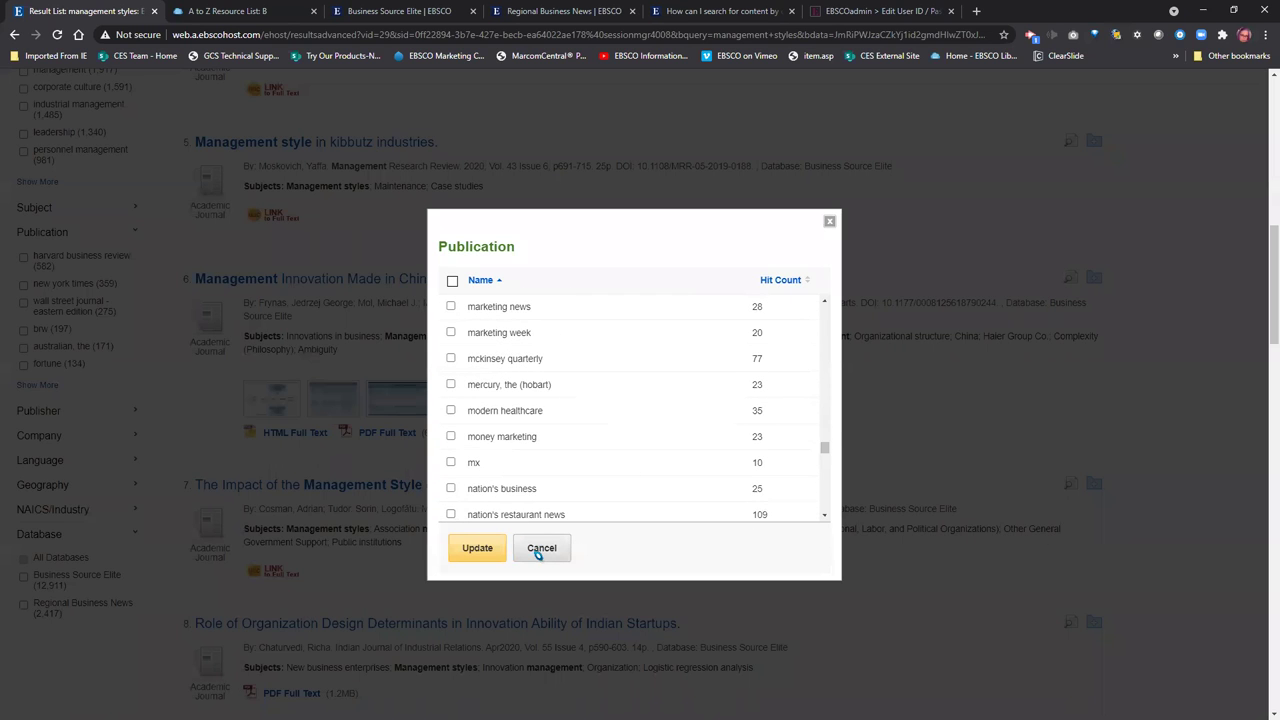
{"action": "left_click", "coordinate": [829, 221]}
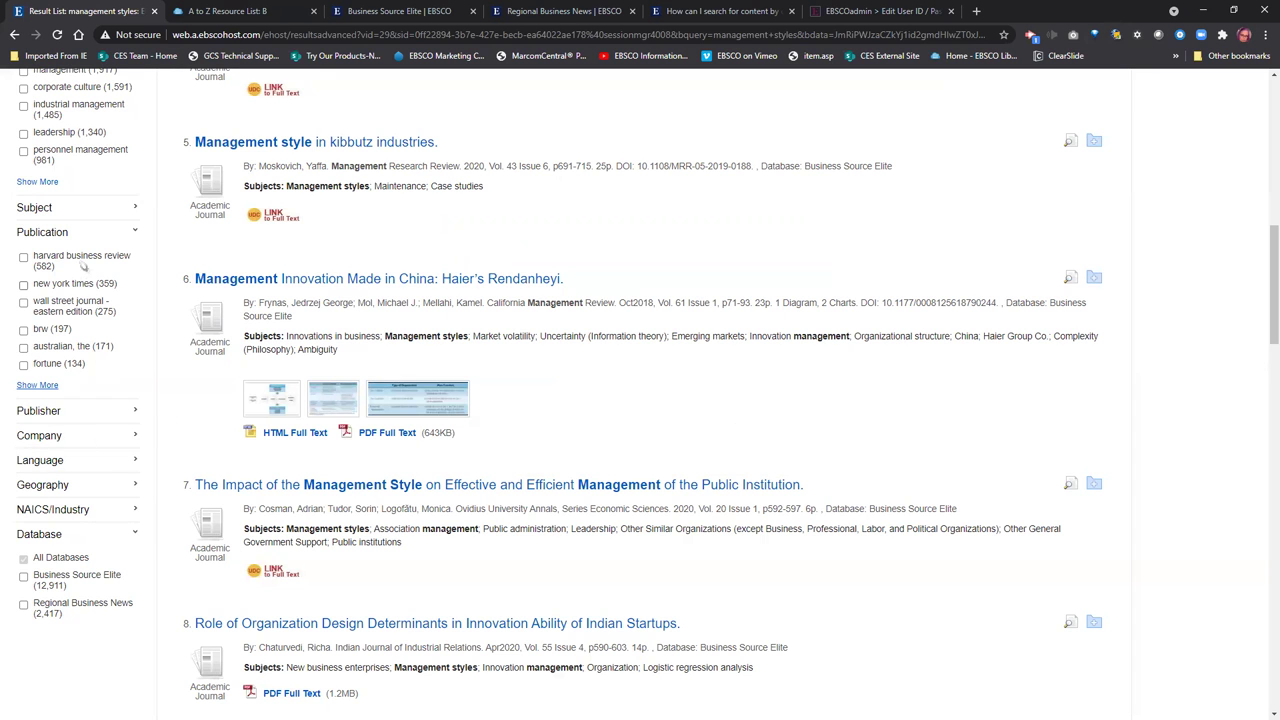
Go to MarketLine Company Profiles and browse the directory for 'tesla'.
{"action": "scroll", "coordinate": [150, 322], "scroll_direction": "up", "scroll_amount": 3}
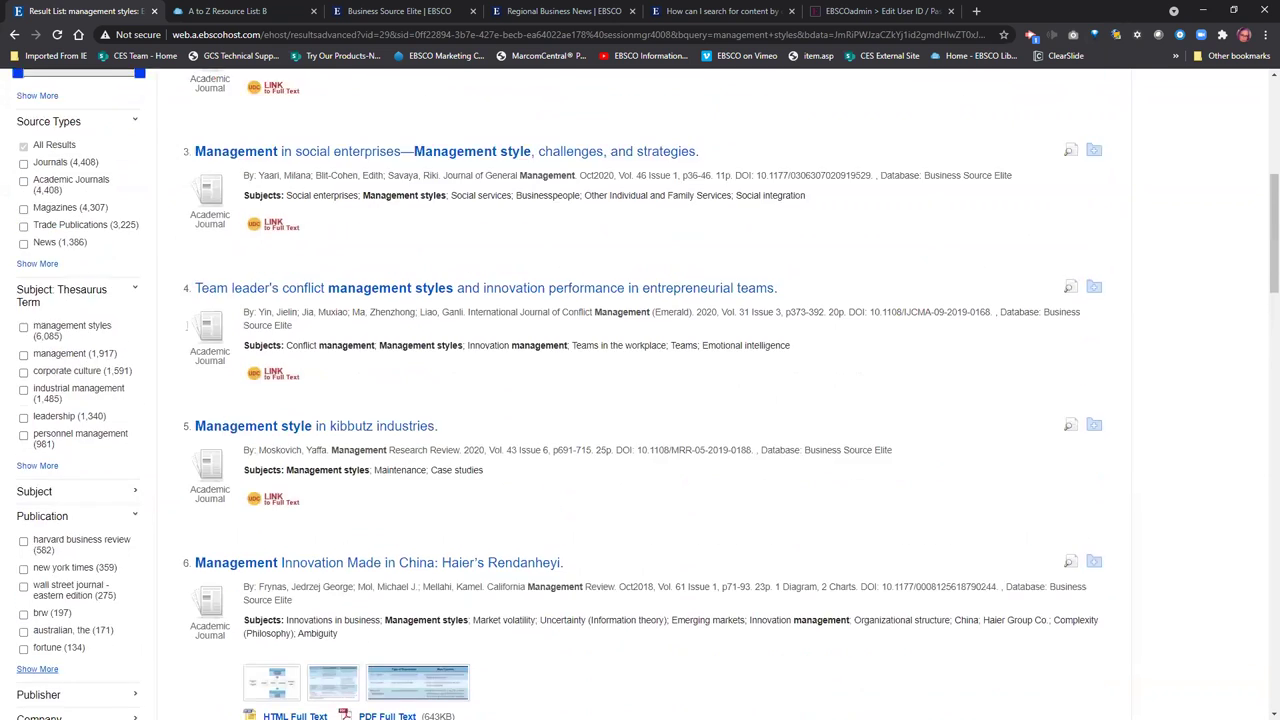
{"action": "scroll", "coordinate": [134, 323], "scroll_direction": "up", "scroll_amount": 5}
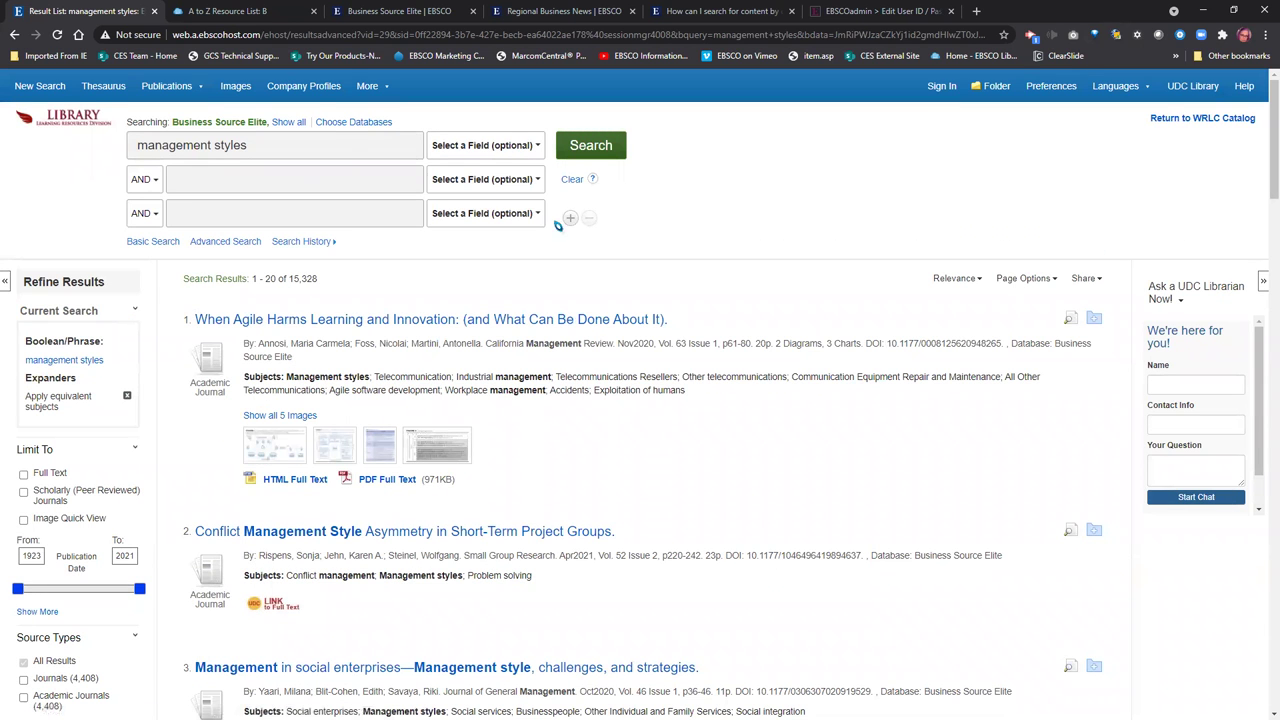
{"action": "left_click", "coordinate": [302, 88]}
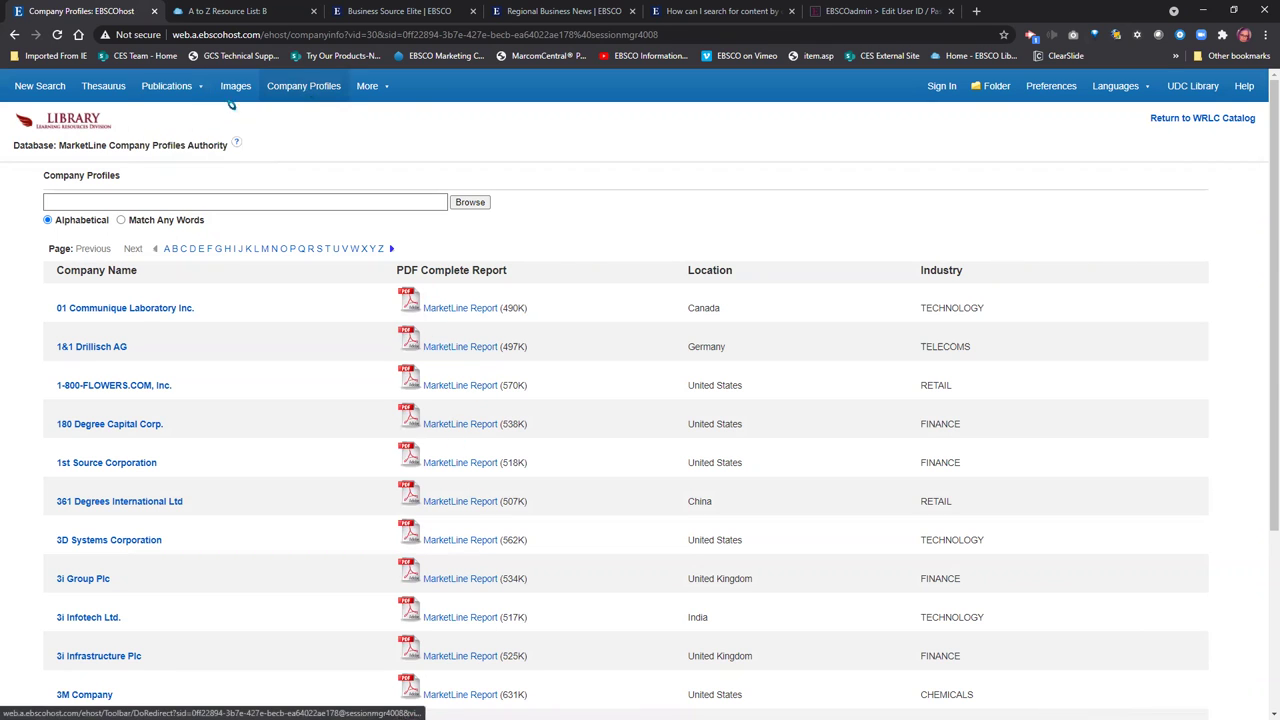
{"action": "left_click", "coordinate": [93, 202]}
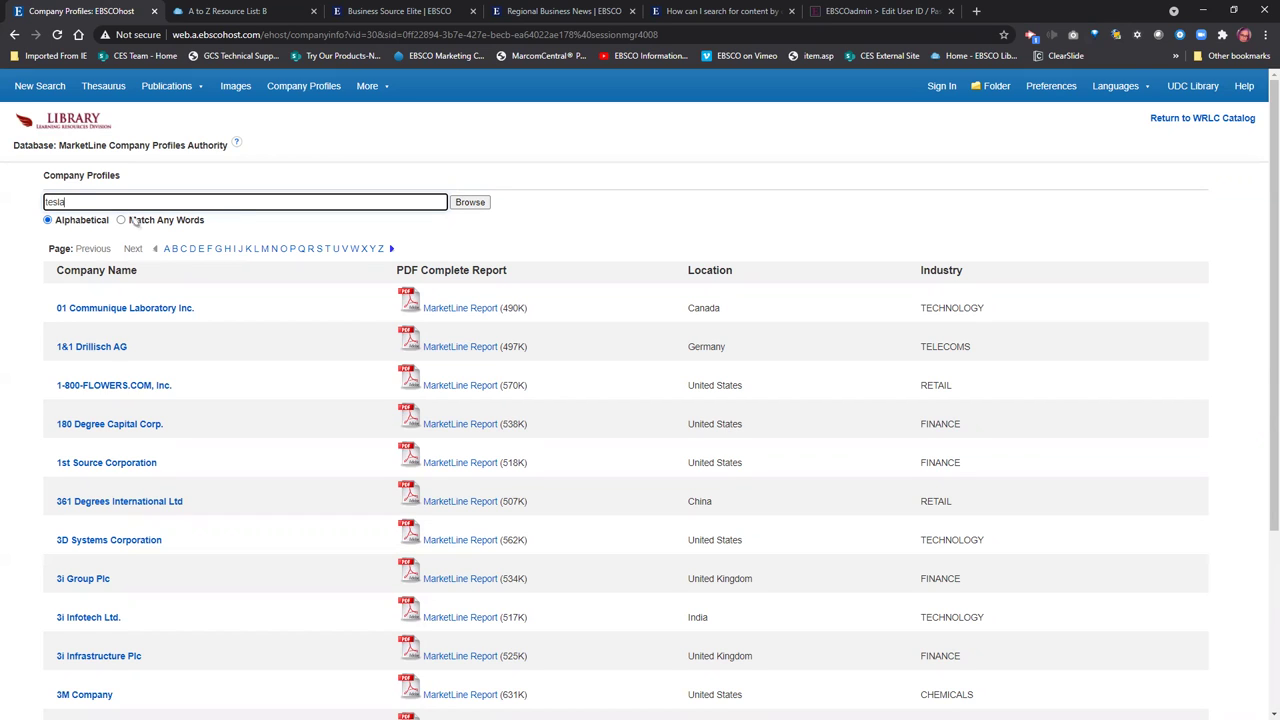
{"action": "left_click", "coordinate": [478, 204]}
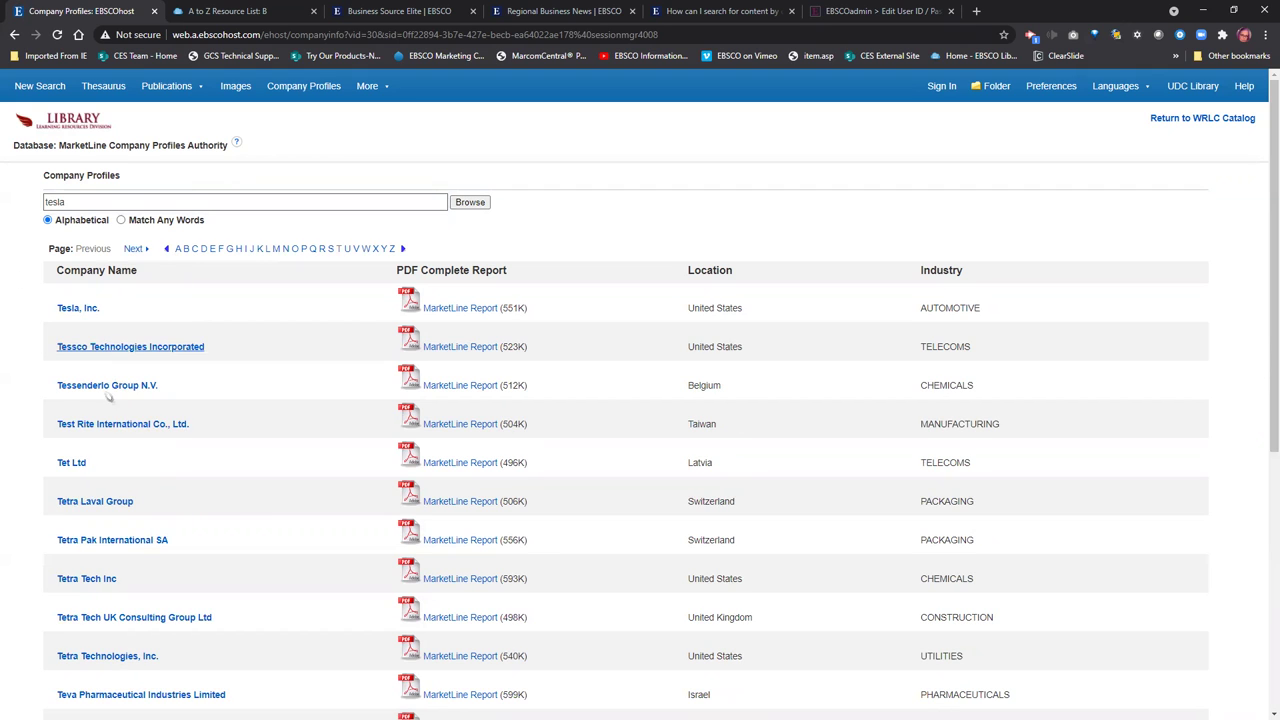
Open the Tesla, Inc. record and its 35-page MarketLine Report PDF.
{"action": "left_click", "coordinate": [75, 315]}
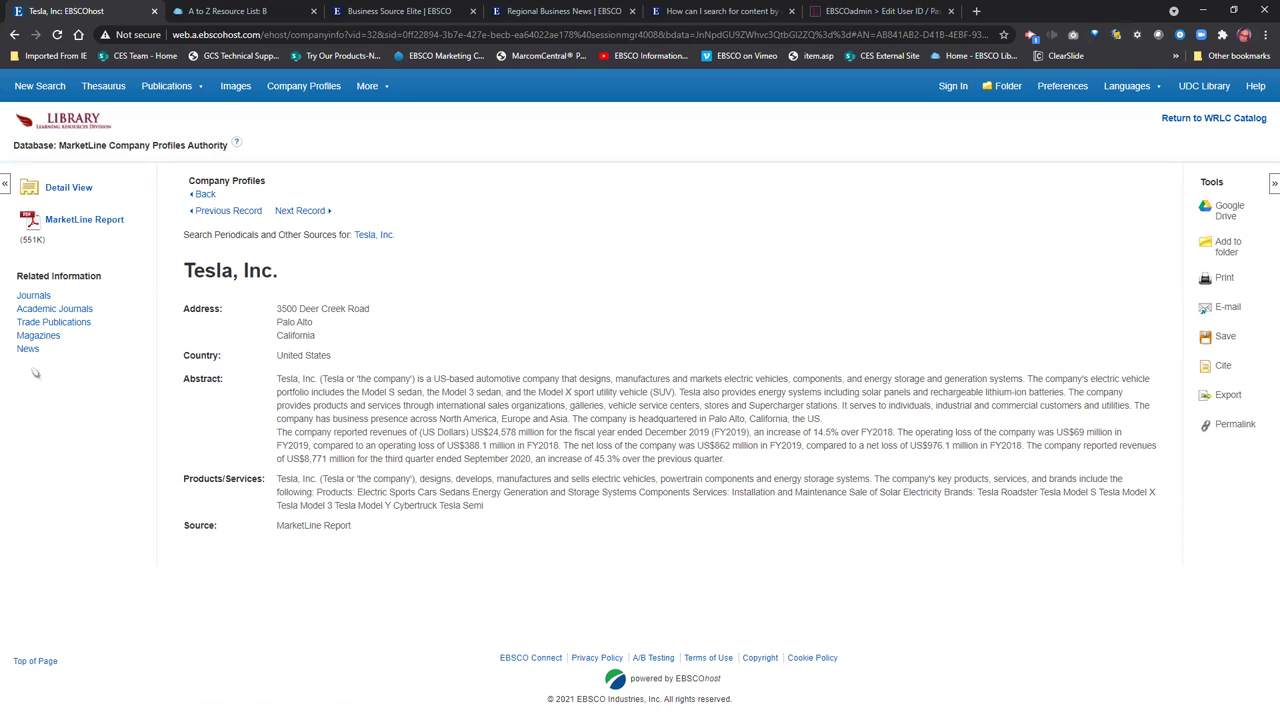
{"action": "left_click", "coordinate": [88, 221]}
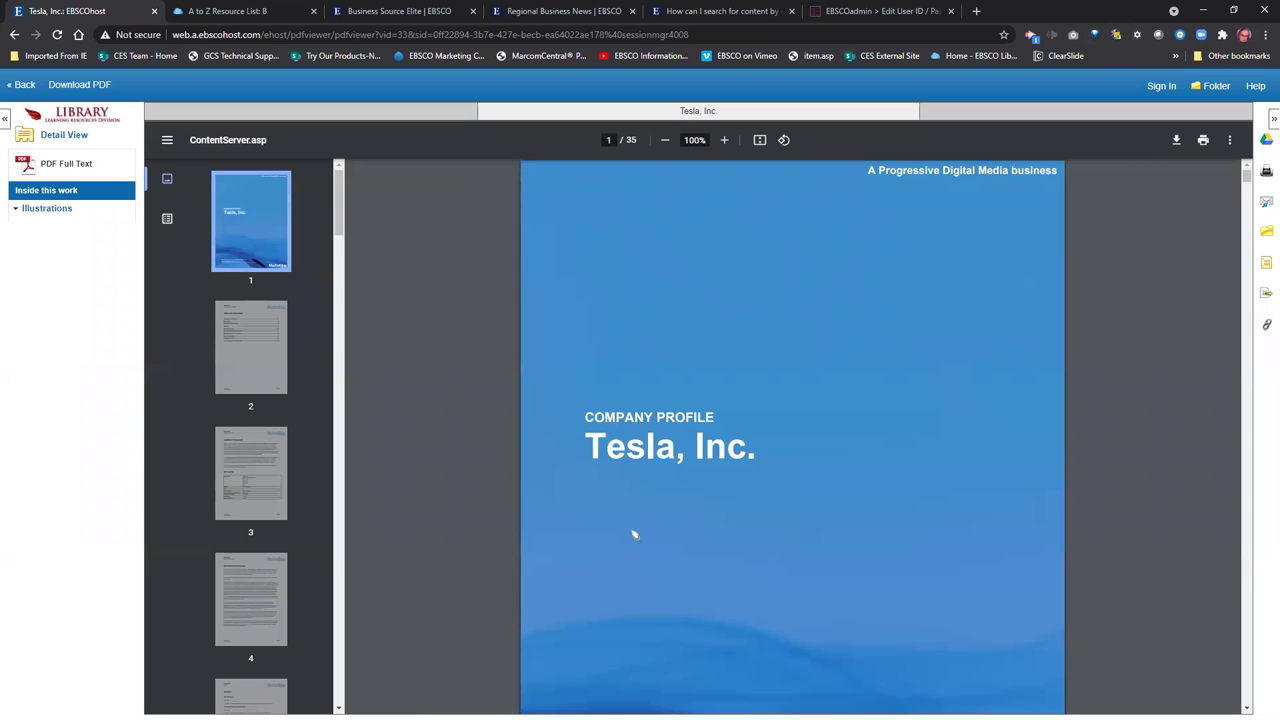
Highlight the cover's reference code and date, then jump to the page 2 table of contents.
{"action": "scroll", "coordinate": [633, 535], "scroll_direction": "down", "scroll_amount": 3}
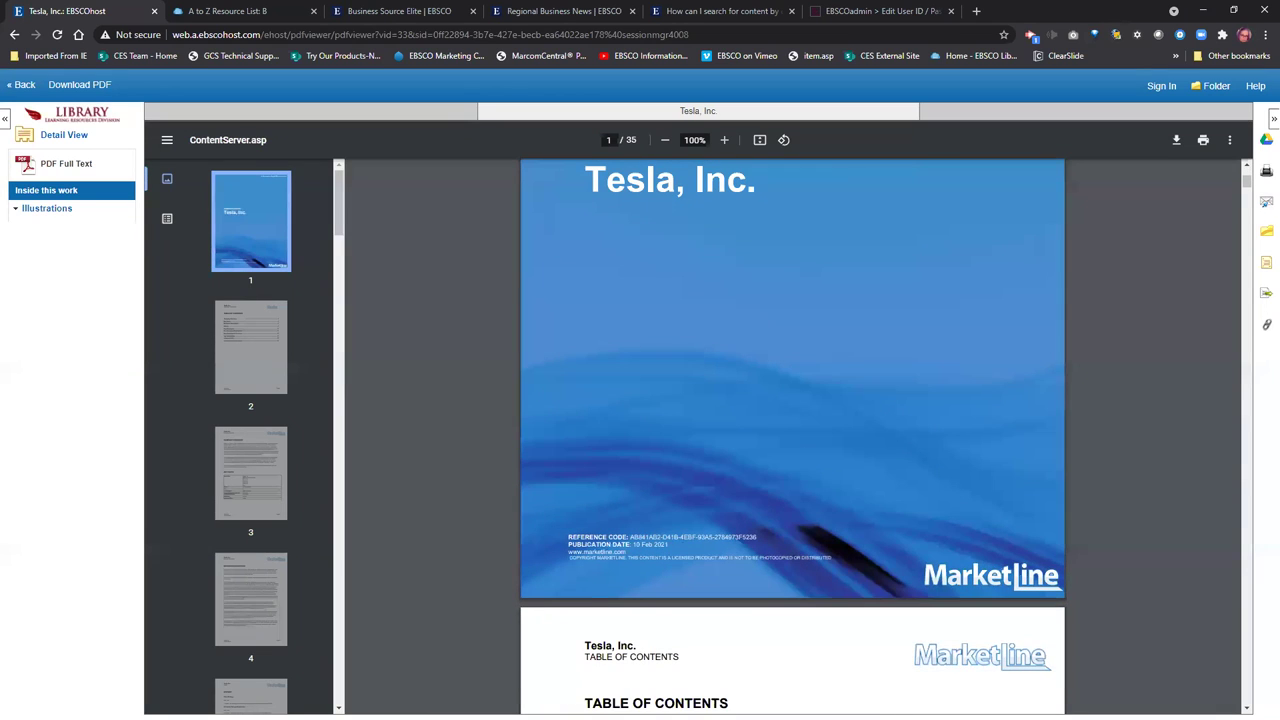
{"action": "left_click_drag", "start_coordinate": [666, 537], "coordinate": [641, 545]}
{"action": "left_click", "coordinate": [256, 348]}
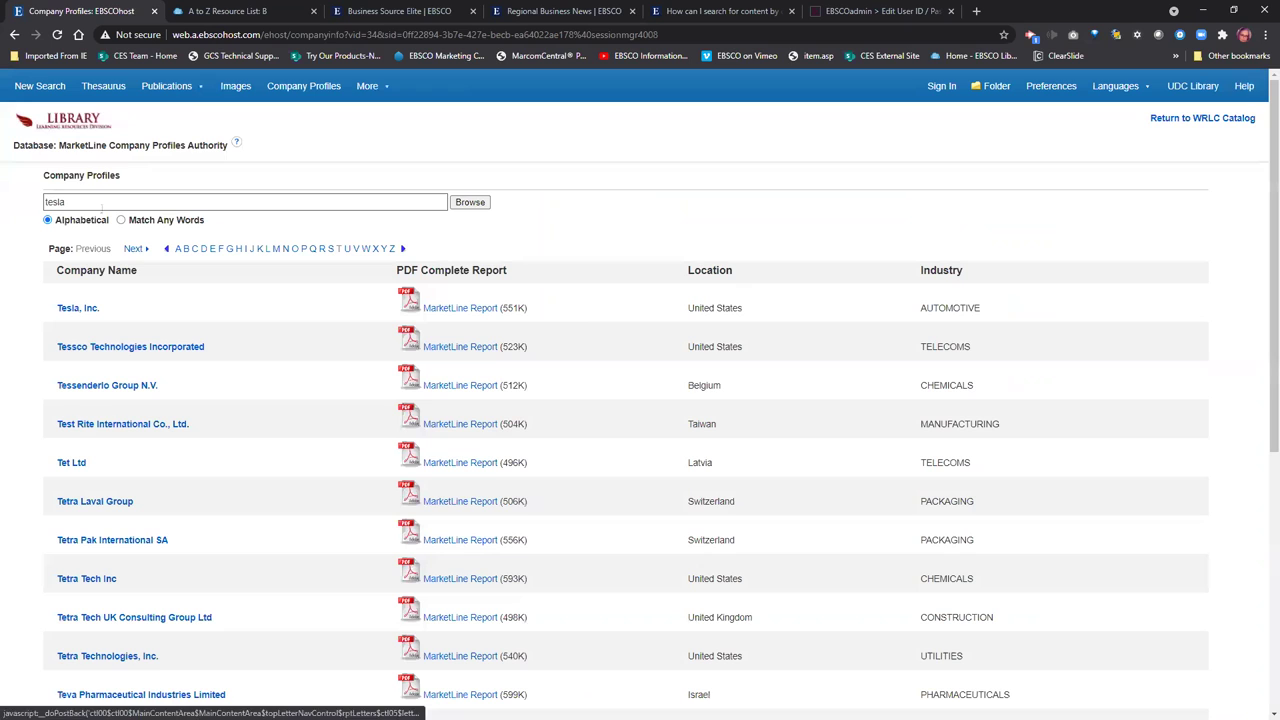
Browse Company Profiles for 'raytheon' and open Raytheon Technologies Corporation's MarketLine Report.
{"action": "left_click", "coordinate": [103, 203]}
{"action": "key", "text": "ctrl+a"}
{"action": "type", "text": "ra"}
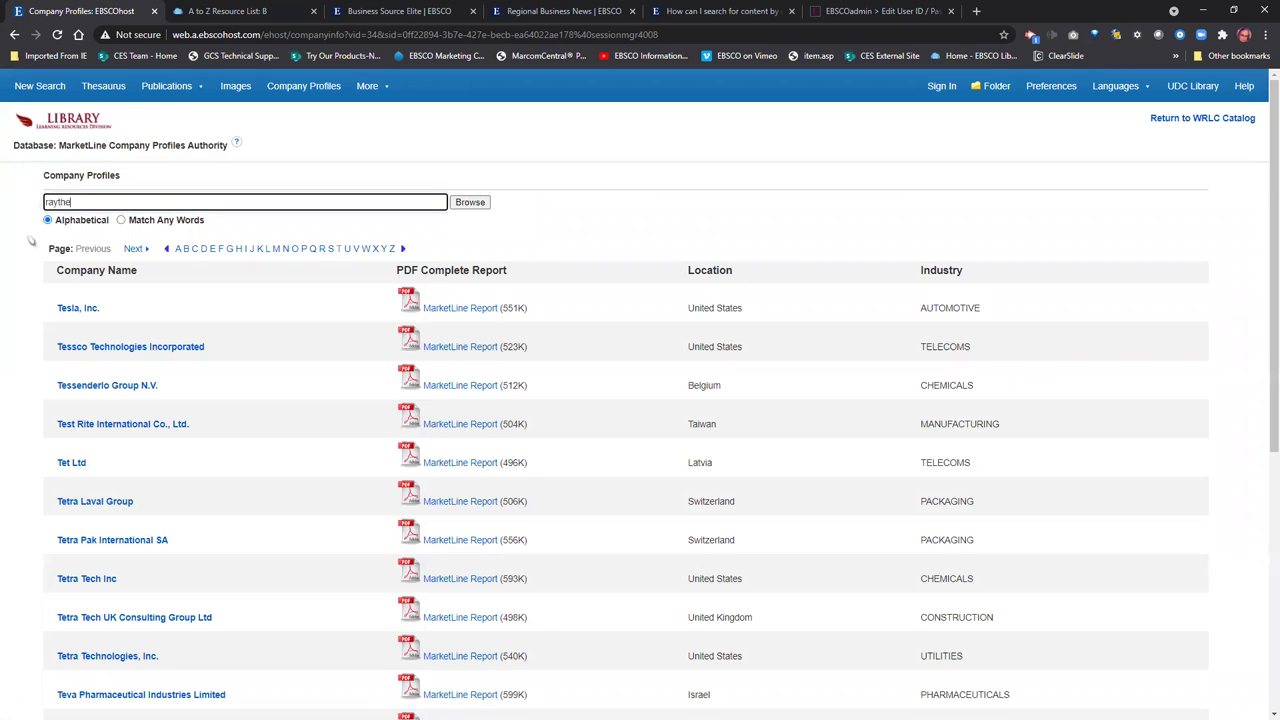
{"action": "key", "text": "Return"}
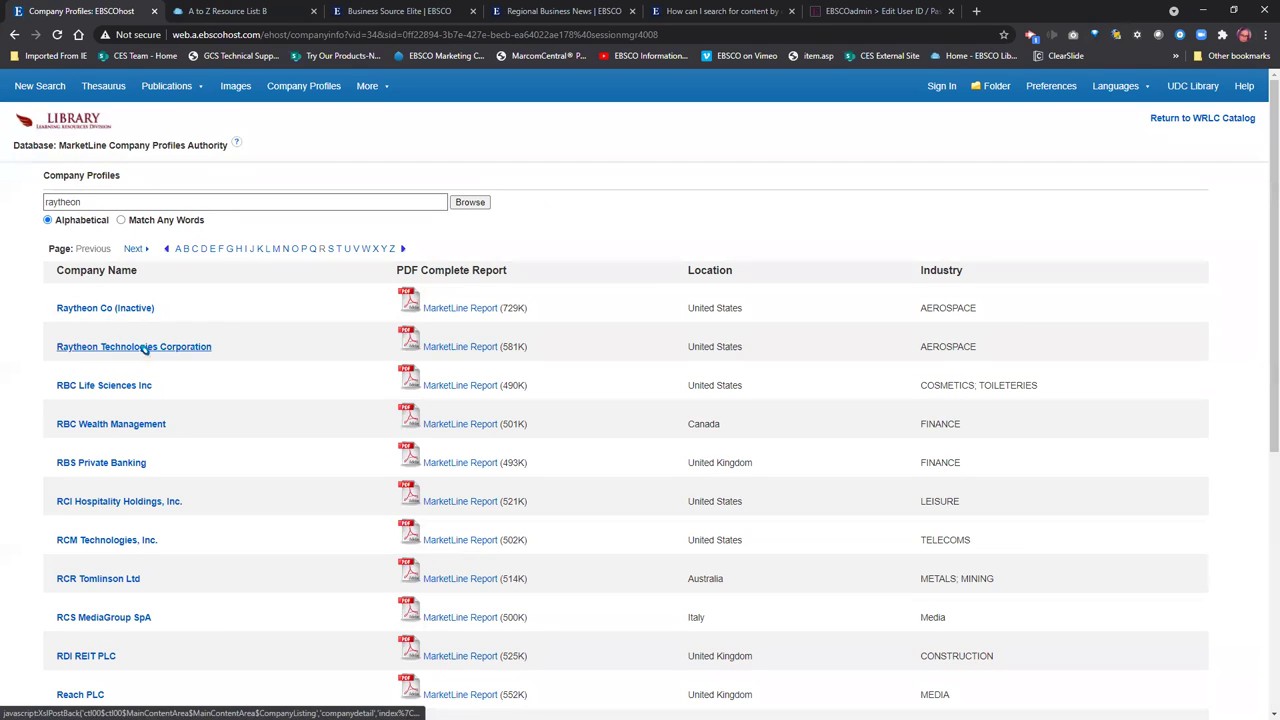
{"action": "left_click", "coordinate": [462, 347]}
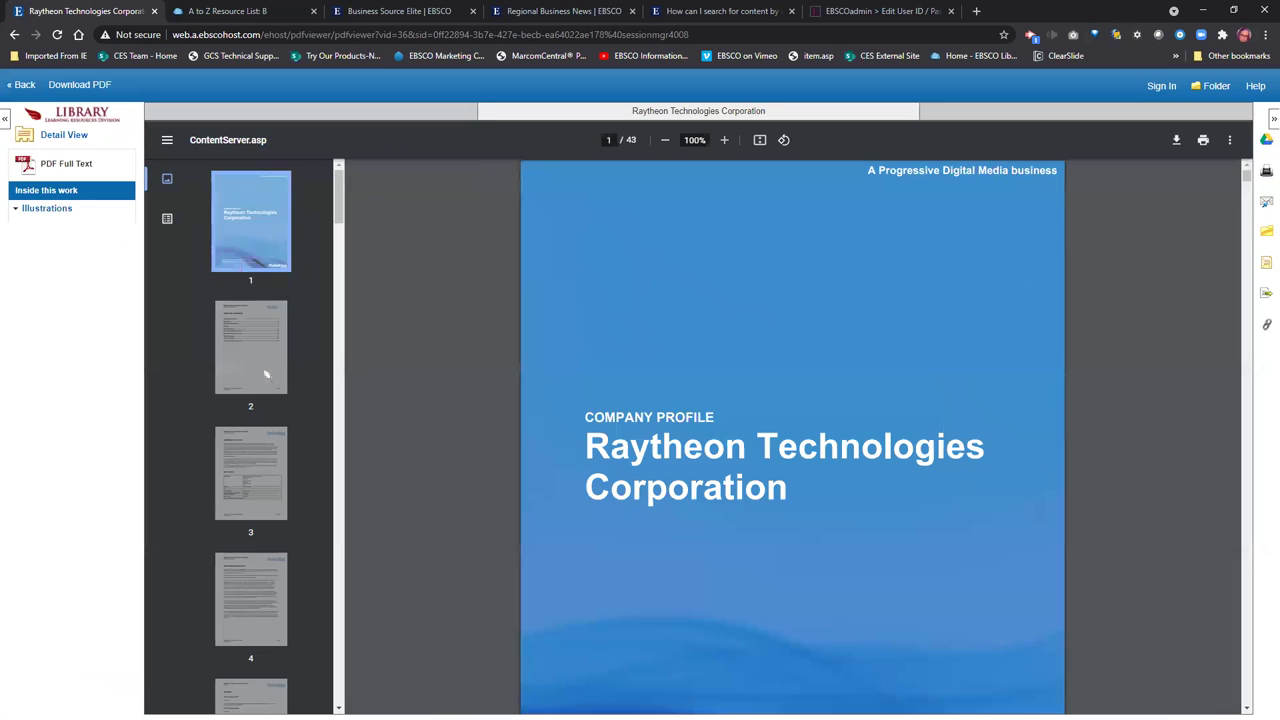
Read the report's contents and the SWOT Analysis on page 37, then return to the company list.
{"action": "left_click", "coordinate": [266, 374]}
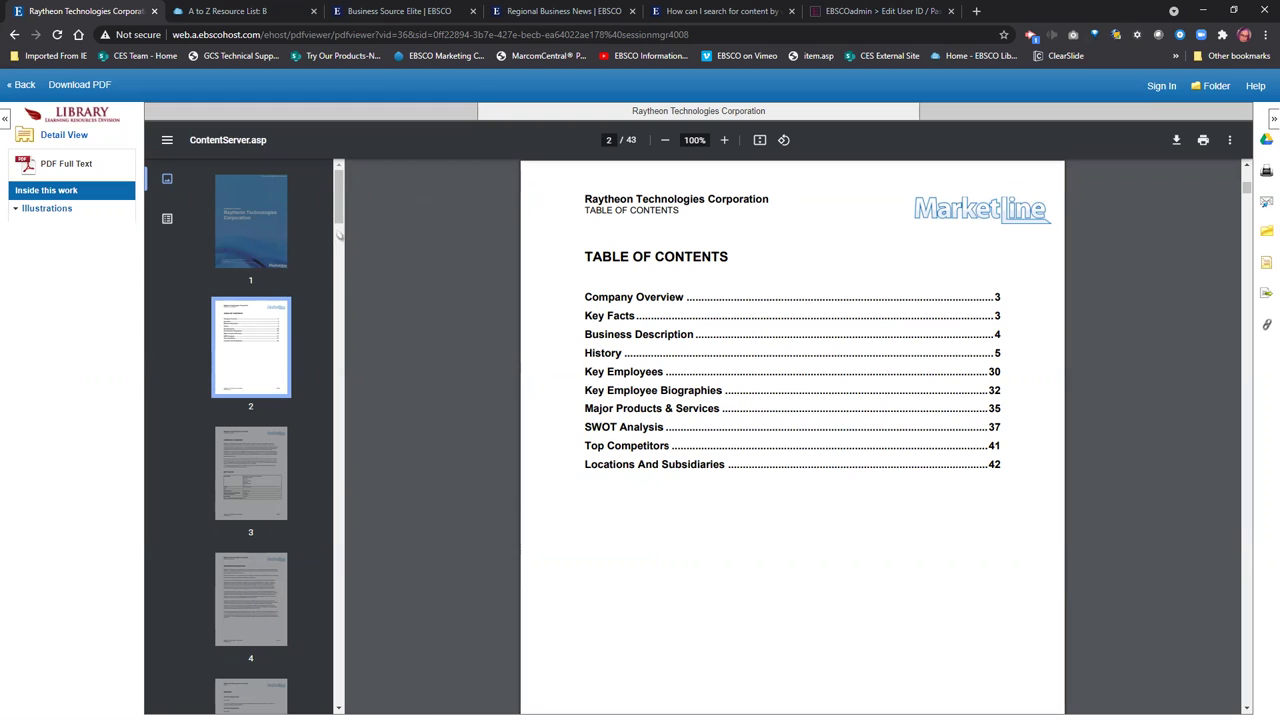
{"action": "left_click_drag", "start_coordinate": [341, 222], "coordinate": [334, 606]}
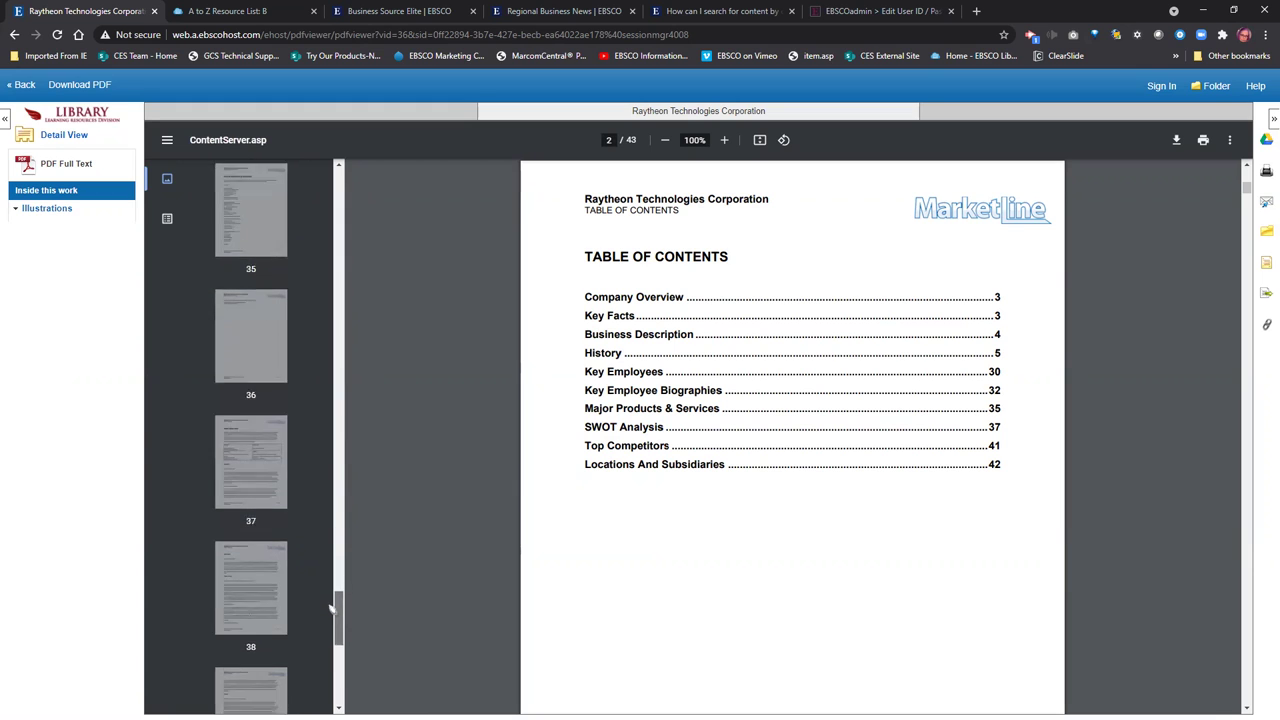
{"action": "left_click", "coordinate": [257, 472]}
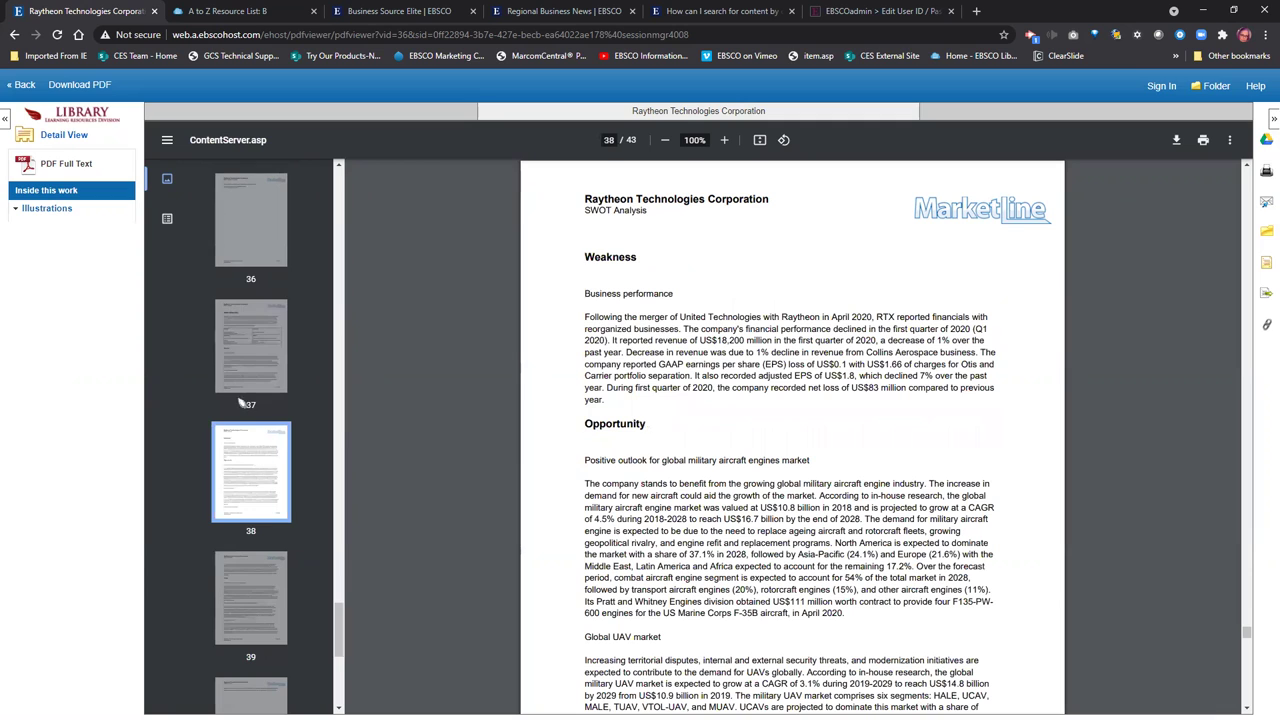
{"action": "left_click", "coordinate": [262, 345]}
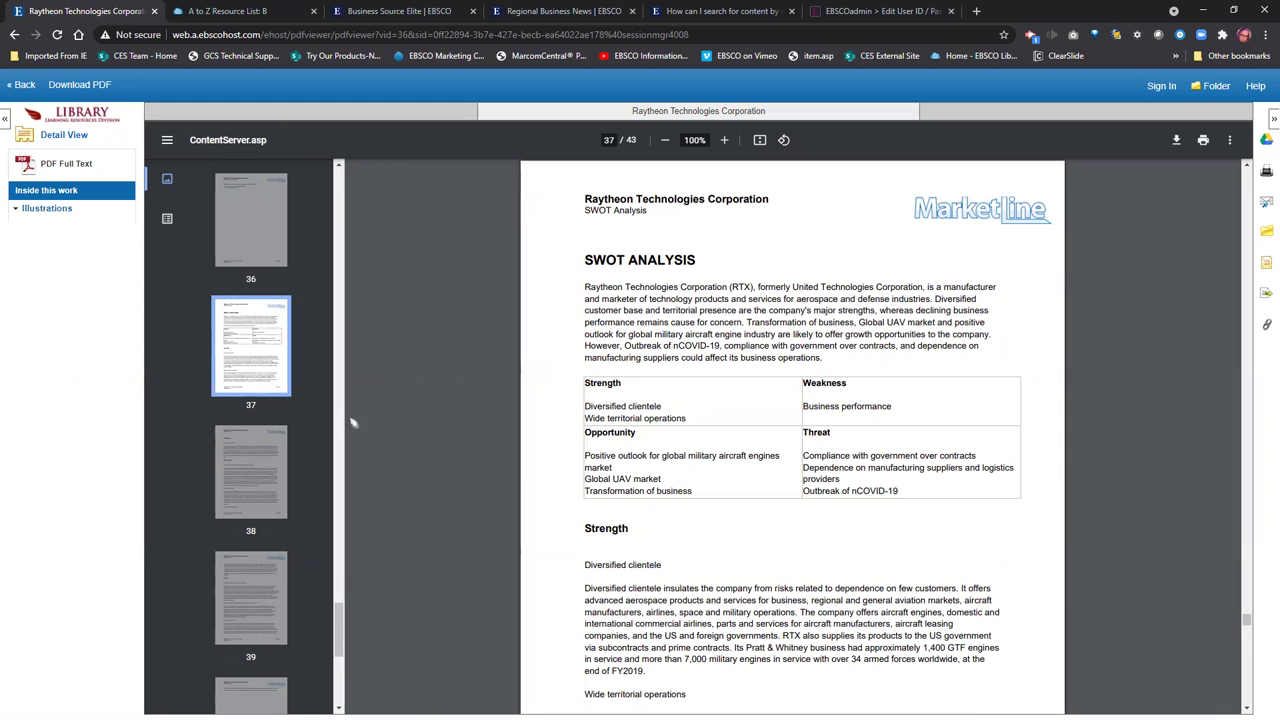
{"action": "left_click", "coordinate": [20, 86]}
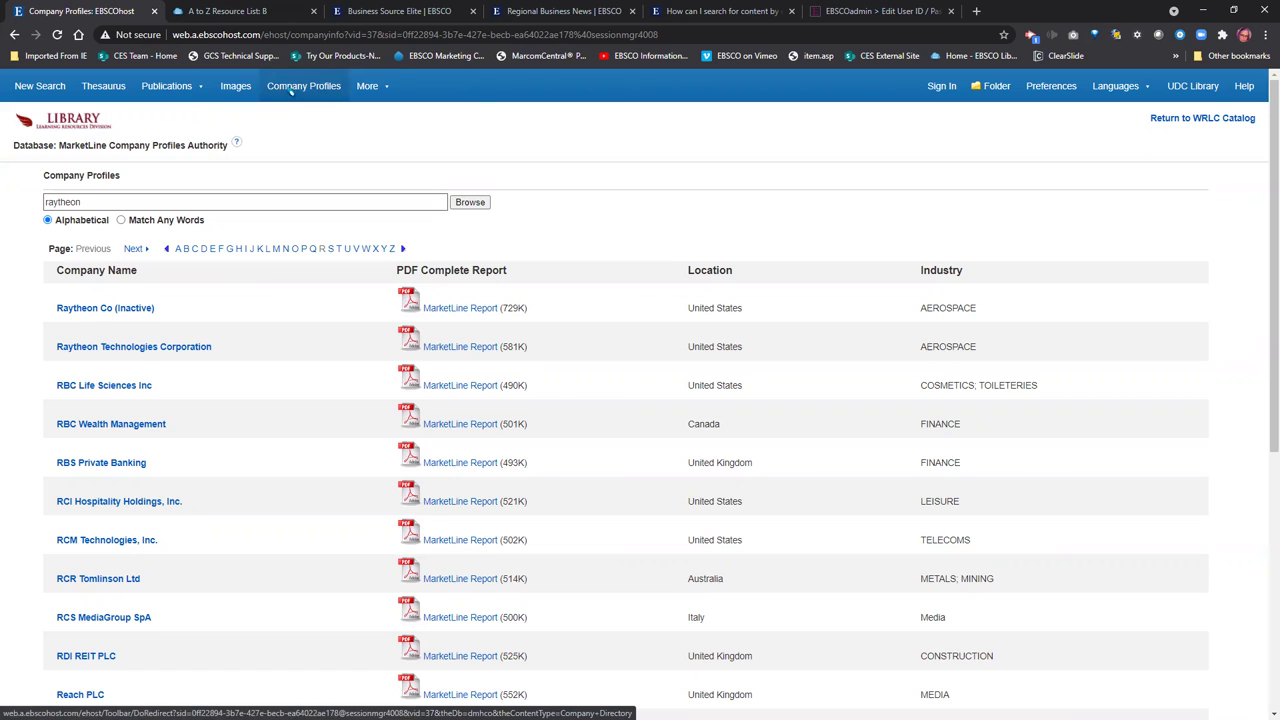
Show the Regional Business News publications list across all databases and enter 'washington' to browse.
{"action": "mouse_move", "coordinate": [178, 88]}
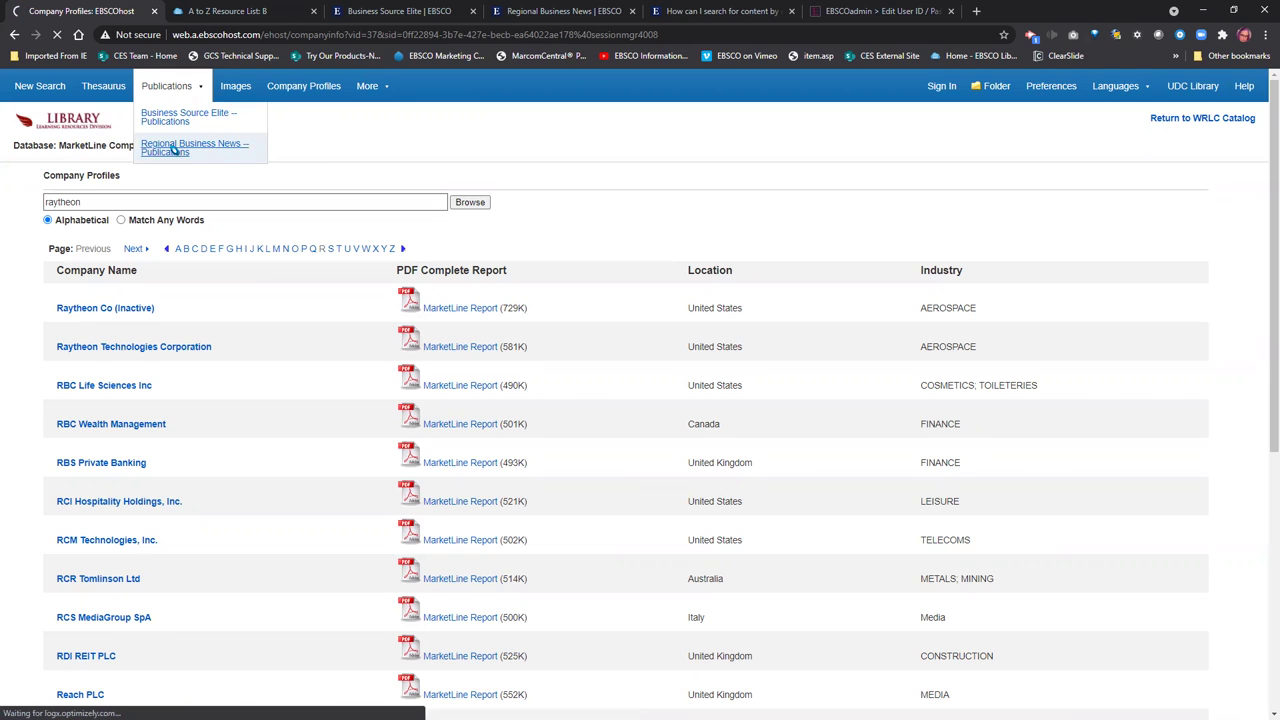
{"action": "left_click", "coordinate": [175, 148]}
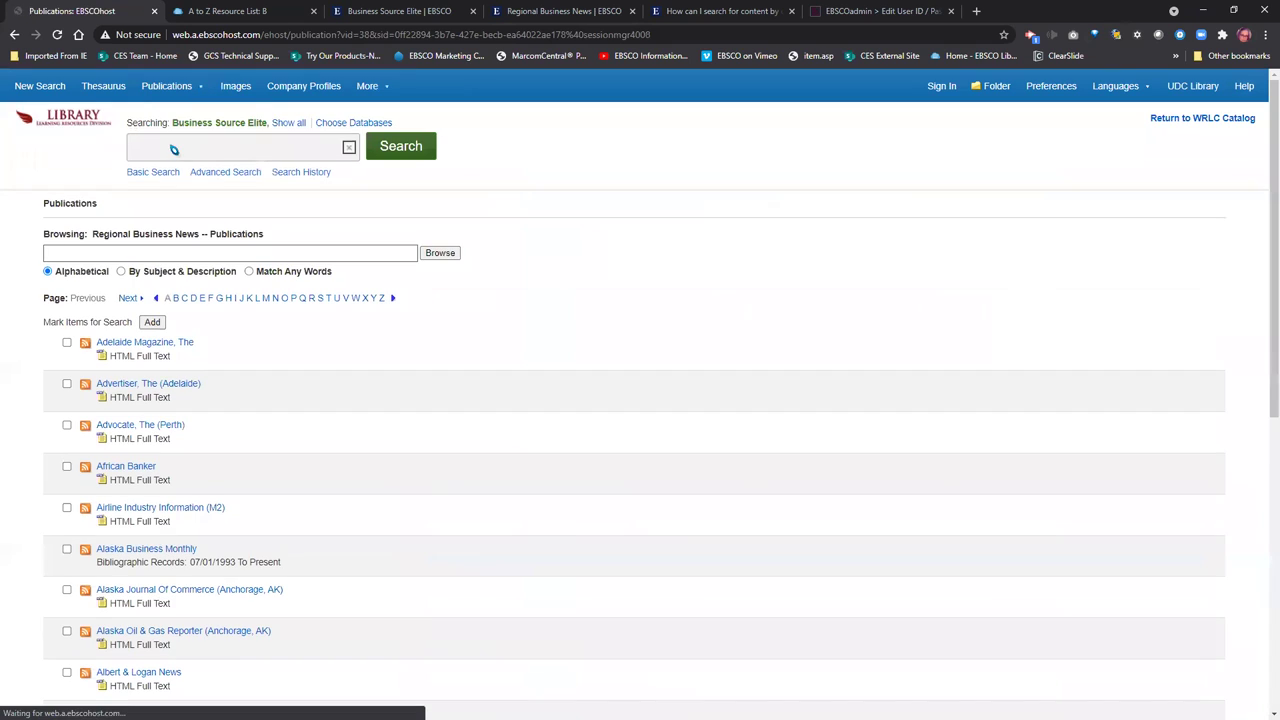
{"action": "left_click", "coordinate": [176, 88]}
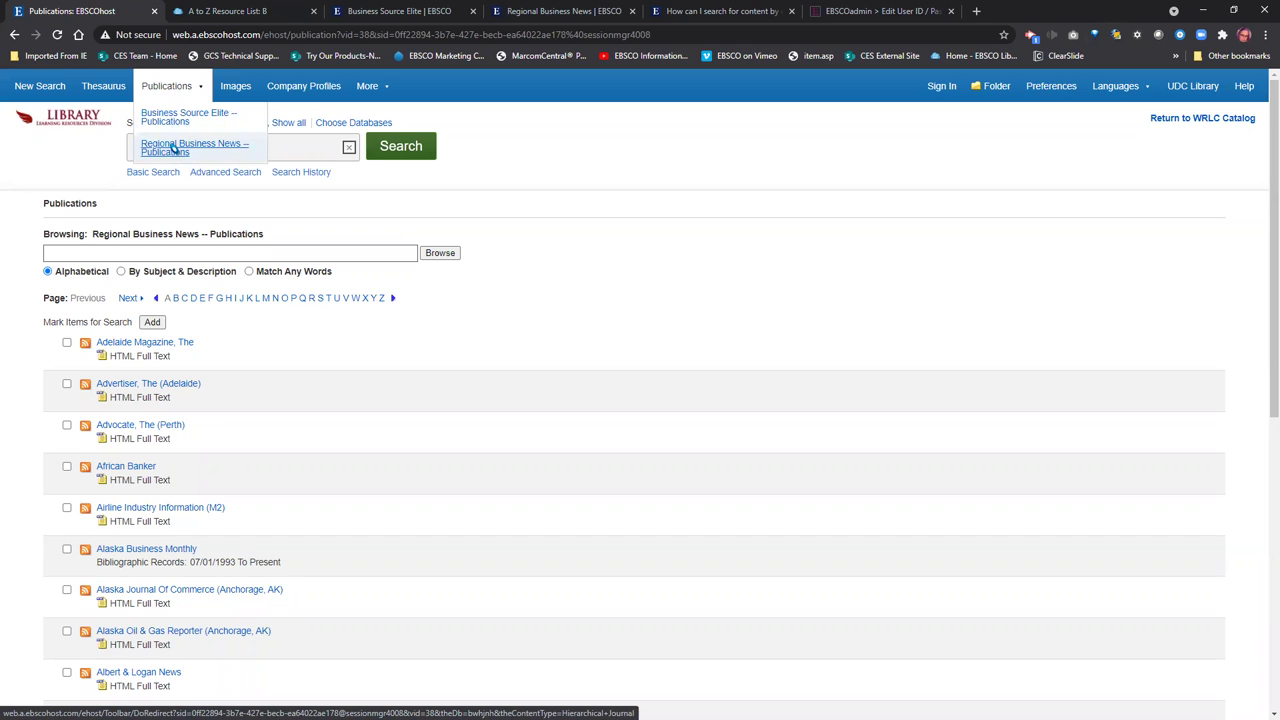
{"action": "left_click", "coordinate": [173, 149]}
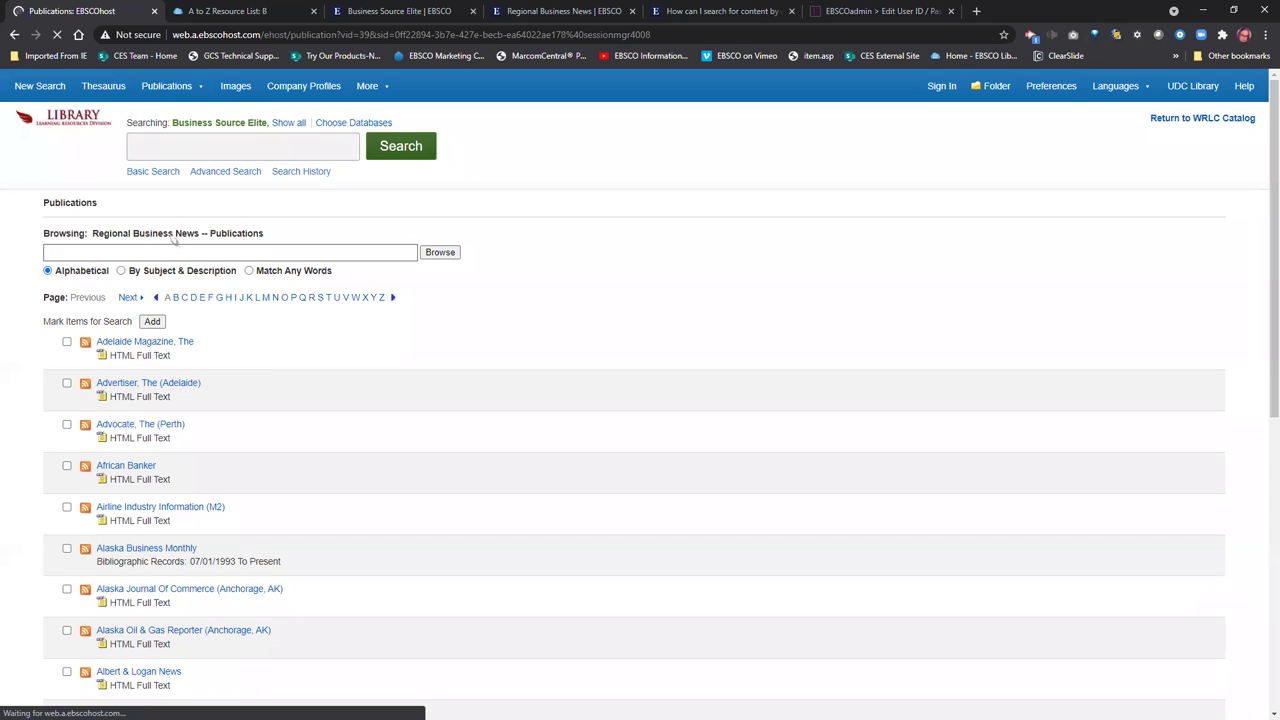
{"action": "left_click_drag", "start_coordinate": [96, 234], "coordinate": [200, 240]}
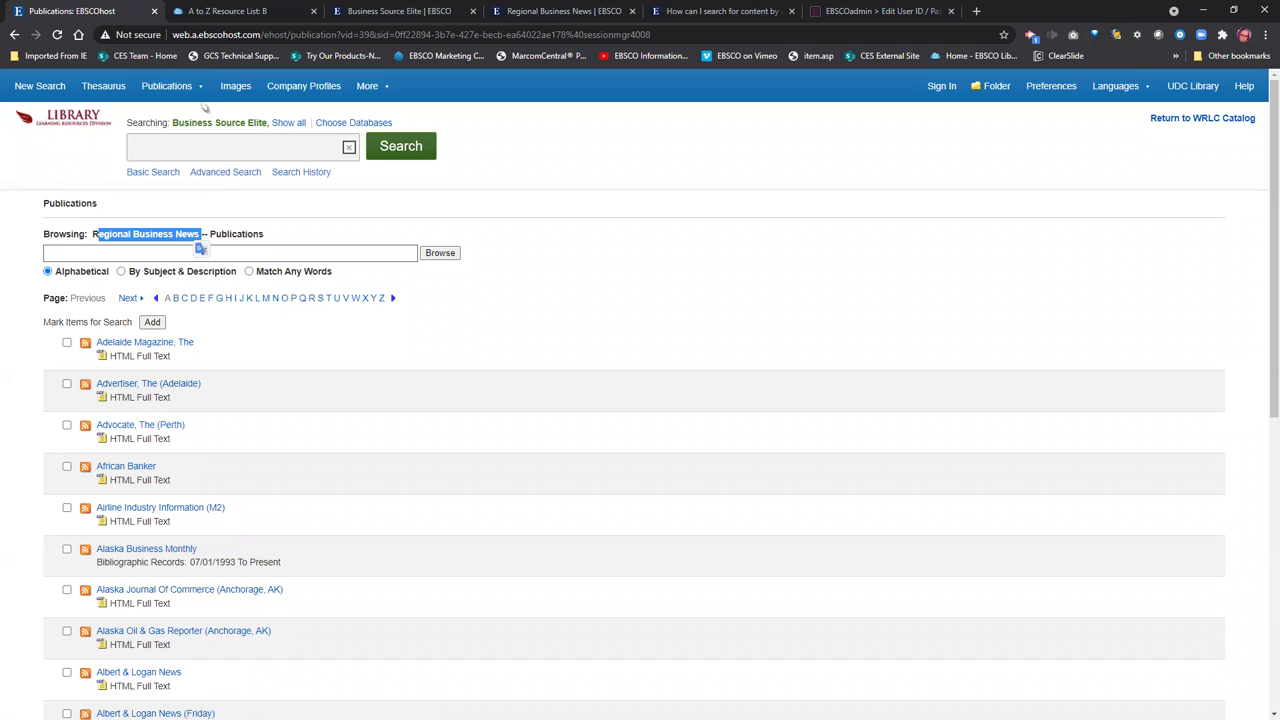
{"action": "left_click", "coordinate": [287, 123]}
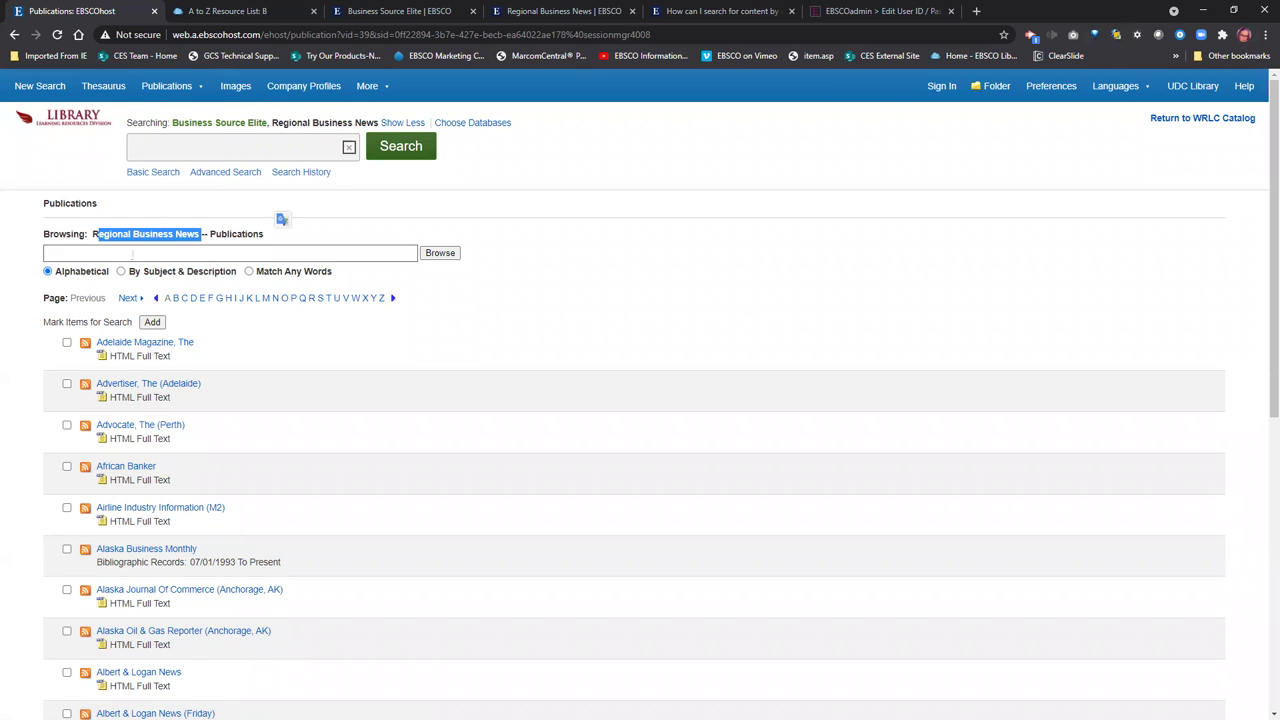
{"action": "left_click", "coordinate": [140, 255]}
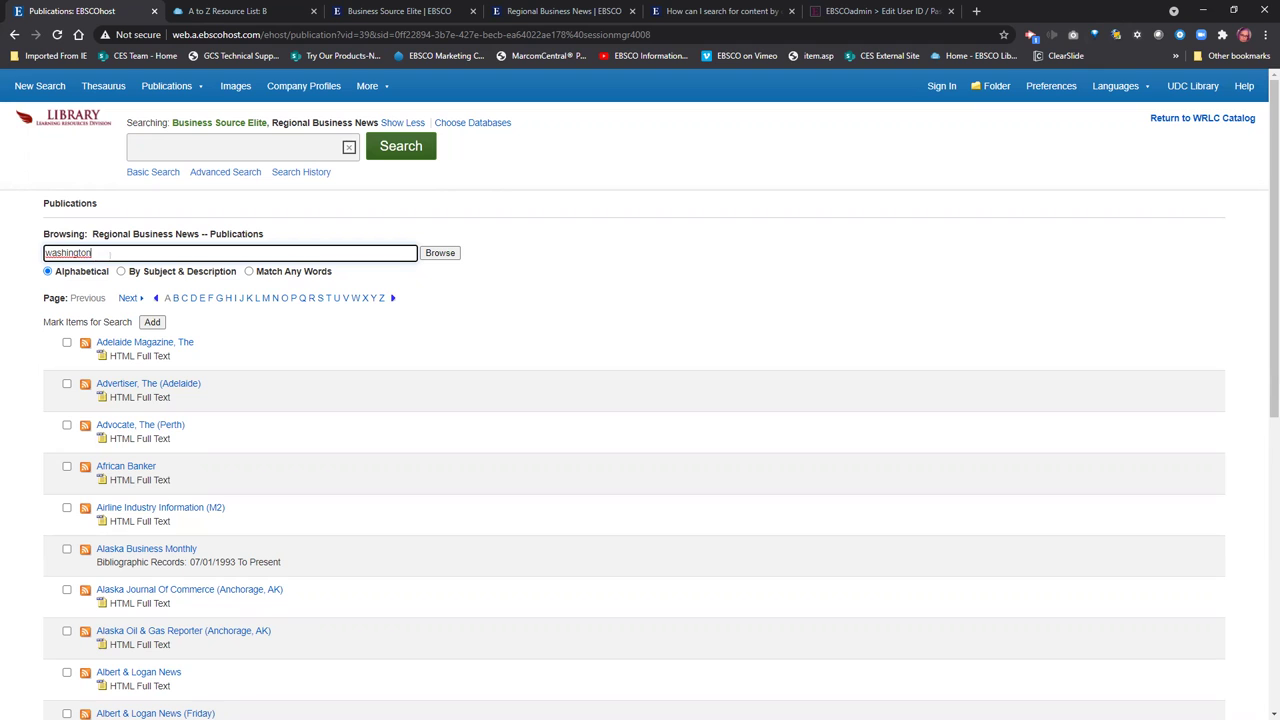
Browse to the Washington titles, note the News Feed coverage dates, and open 'Washington Post, The'.
{"action": "left_click", "coordinate": [440, 253]}
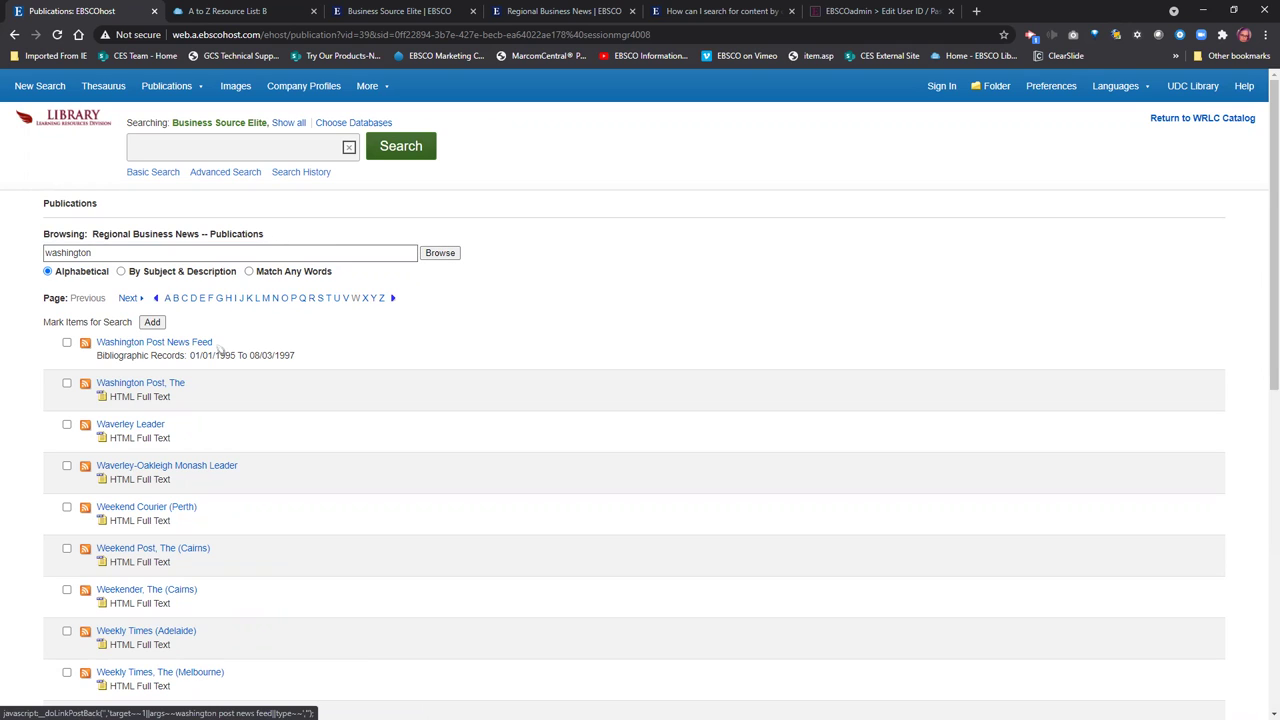
{"action": "left_click_drag", "start_coordinate": [119, 362], "coordinate": [290, 370]}
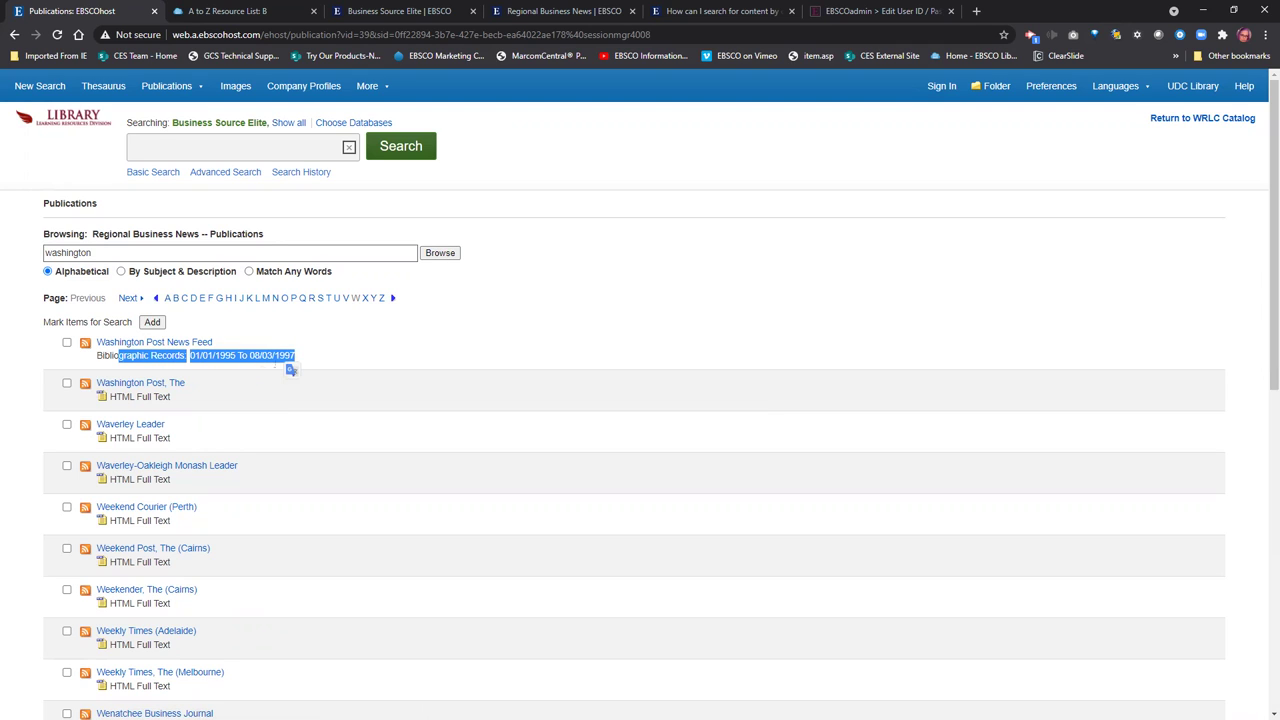
{"action": "left_click_drag", "start_coordinate": [171, 400], "coordinate": [108, 412]}
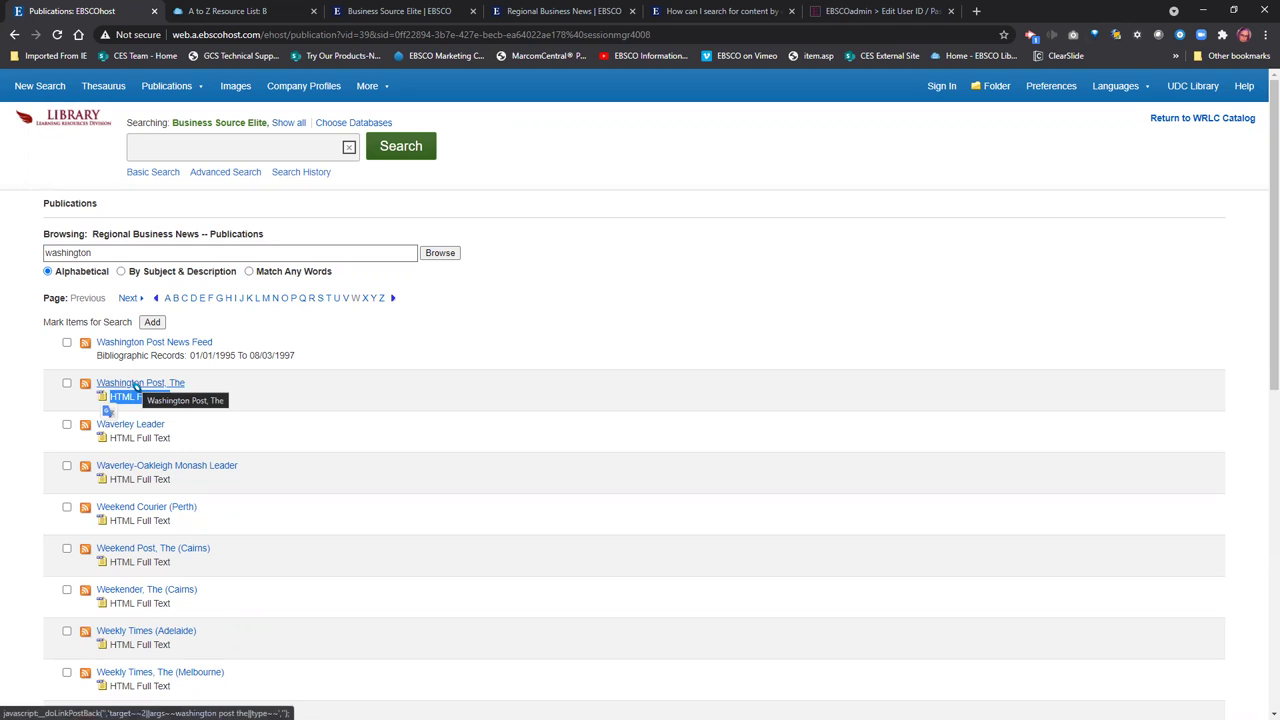
{"action": "left_click", "coordinate": [133, 386]}
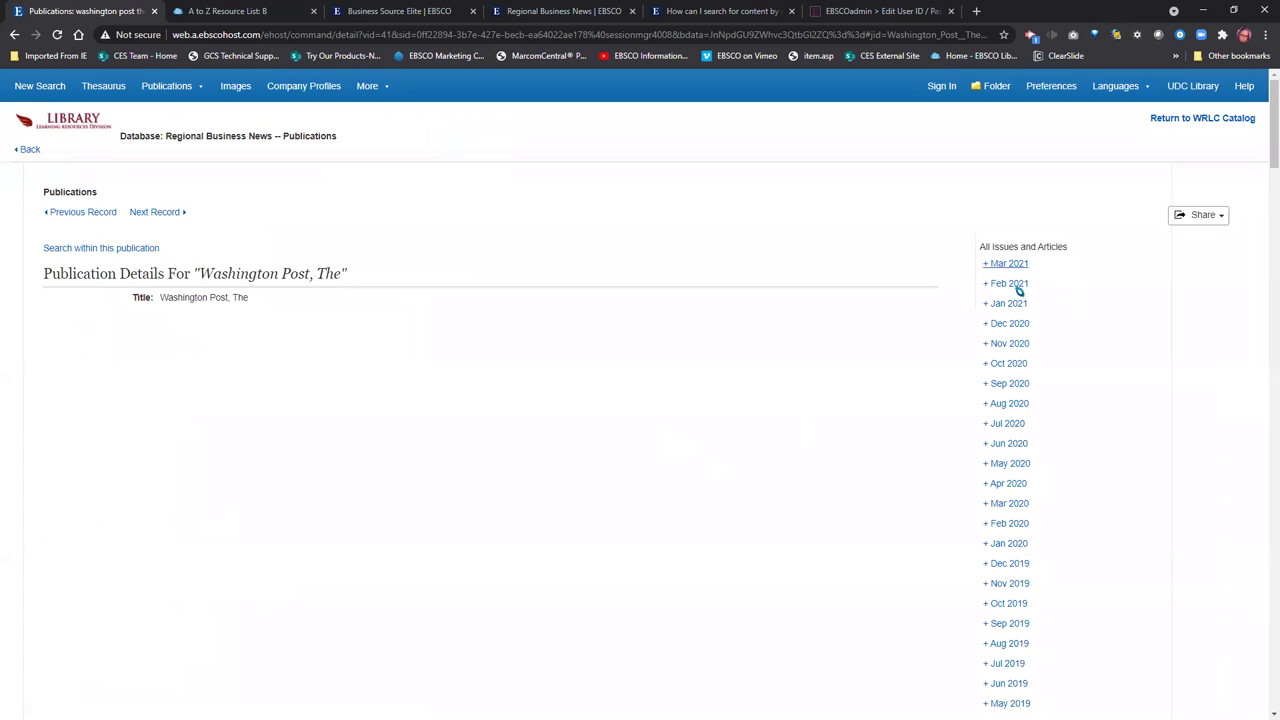
Scroll the issue list and expand Mar 2021 to show daily issues from 03/30/2021 back.
{"action": "scroll", "coordinate": [1118, 513], "scroll_direction": "down", "scroll_amount": 1}
{"action": "left_click_drag", "start_coordinate": [1272, 150], "coordinate": [1265, 712]}
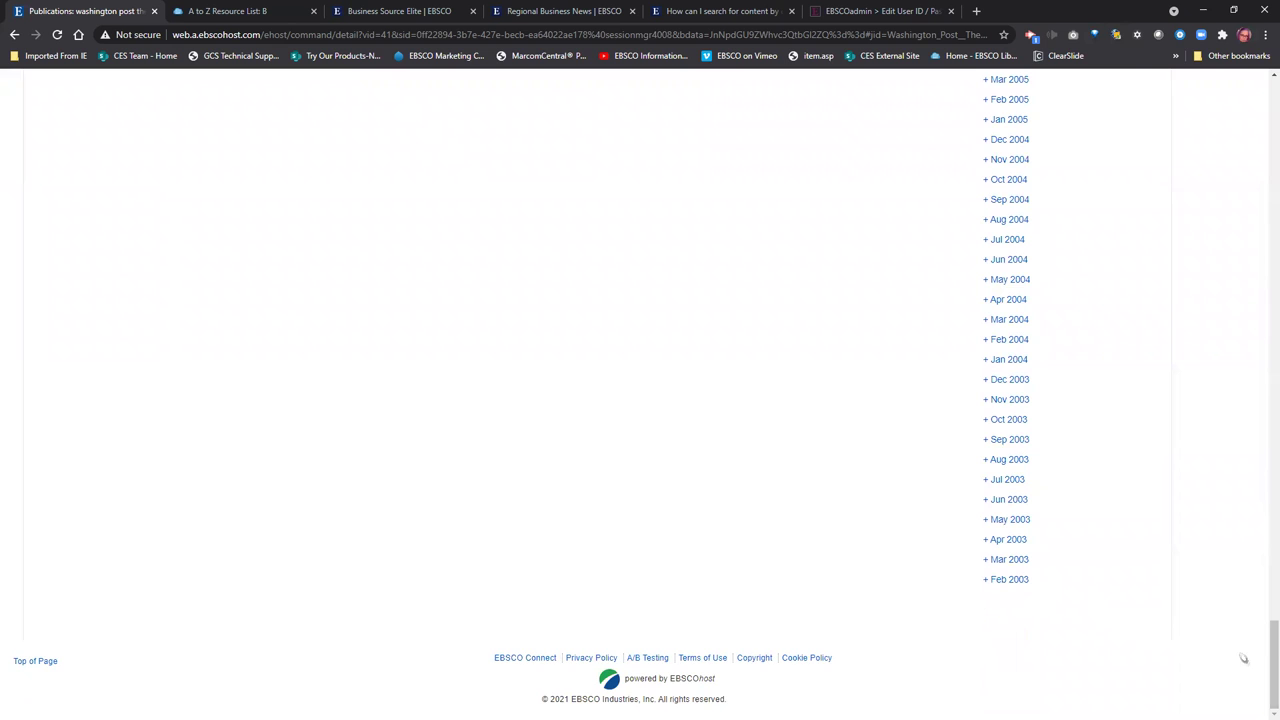
{"action": "left_click_drag", "start_coordinate": [1272, 665], "coordinate": [1273, 125]}
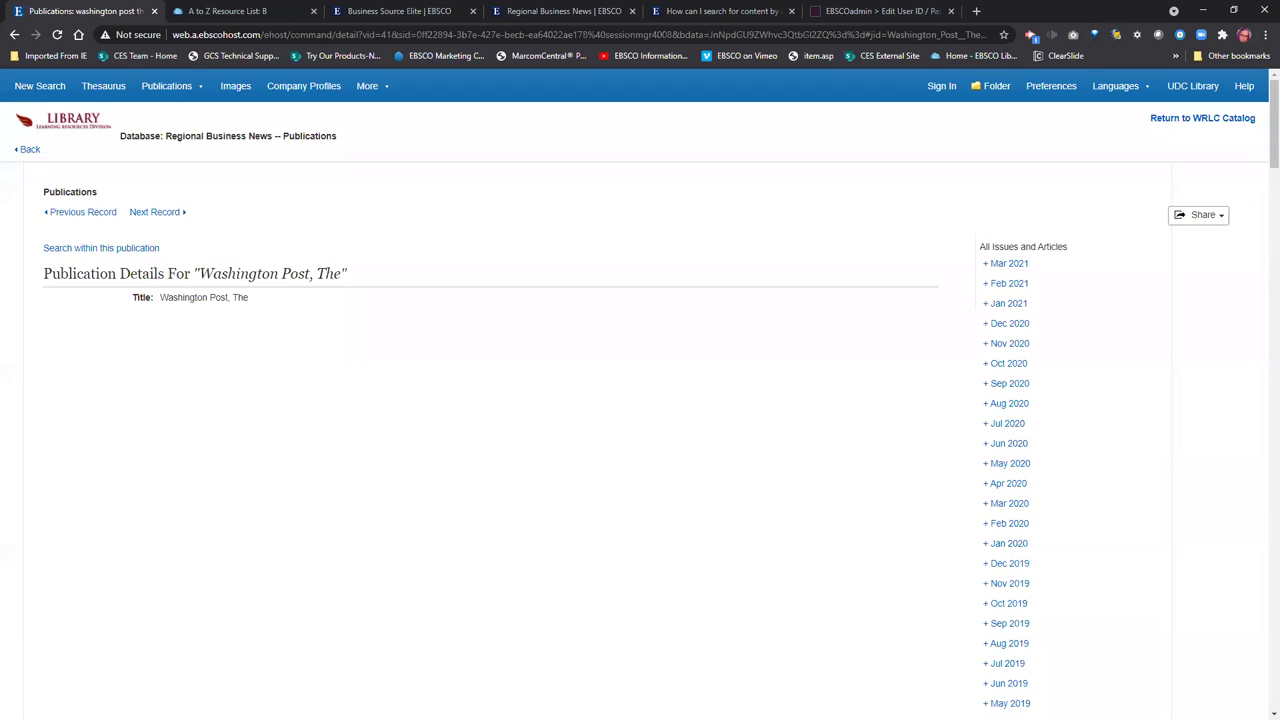
{"action": "left_click", "coordinate": [987, 265]}
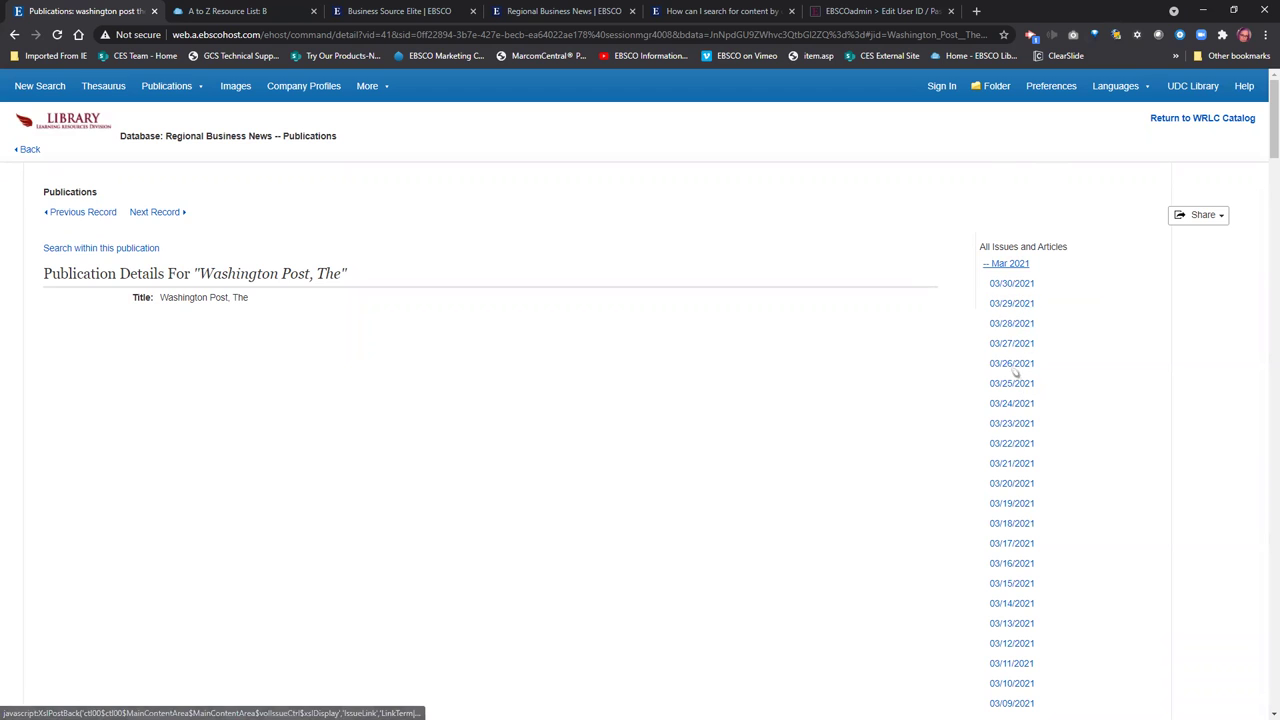
{"action": "left_click", "coordinate": [1012, 320]}
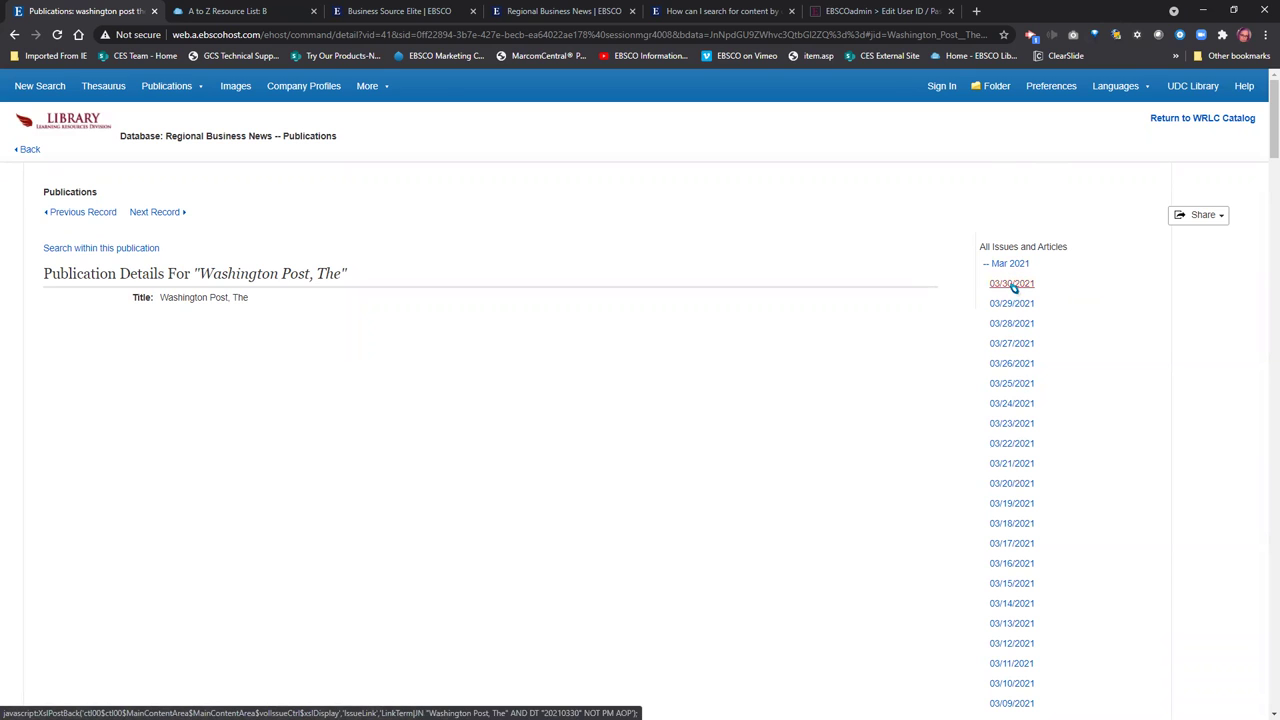
List the 72 articles from the 03/30/2021 issue and open 'Westbrook does it all as Wizards beat Pacers'.
{"action": "left_click", "coordinate": [1013, 287]}
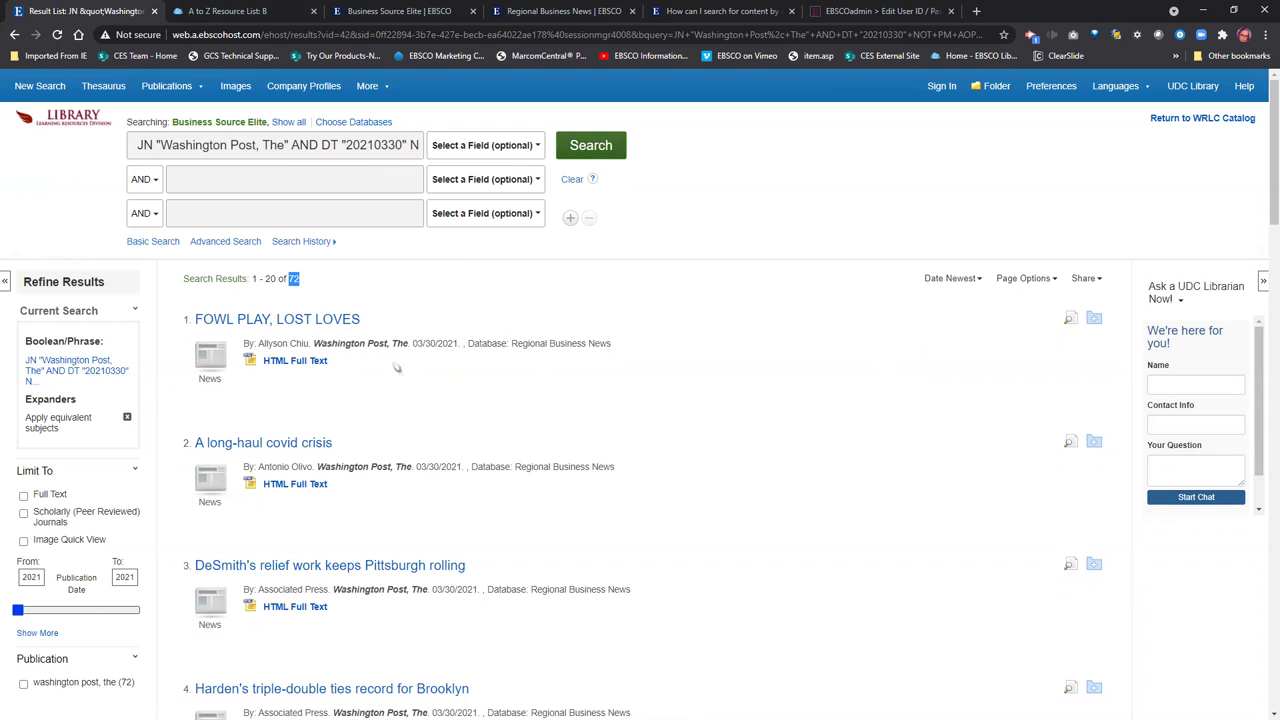
{"action": "left_click_drag", "start_coordinate": [411, 344], "coordinate": [461, 345]}
{"action": "scroll", "coordinate": [400, 415], "scroll_direction": "down", "scroll_amount": 2}
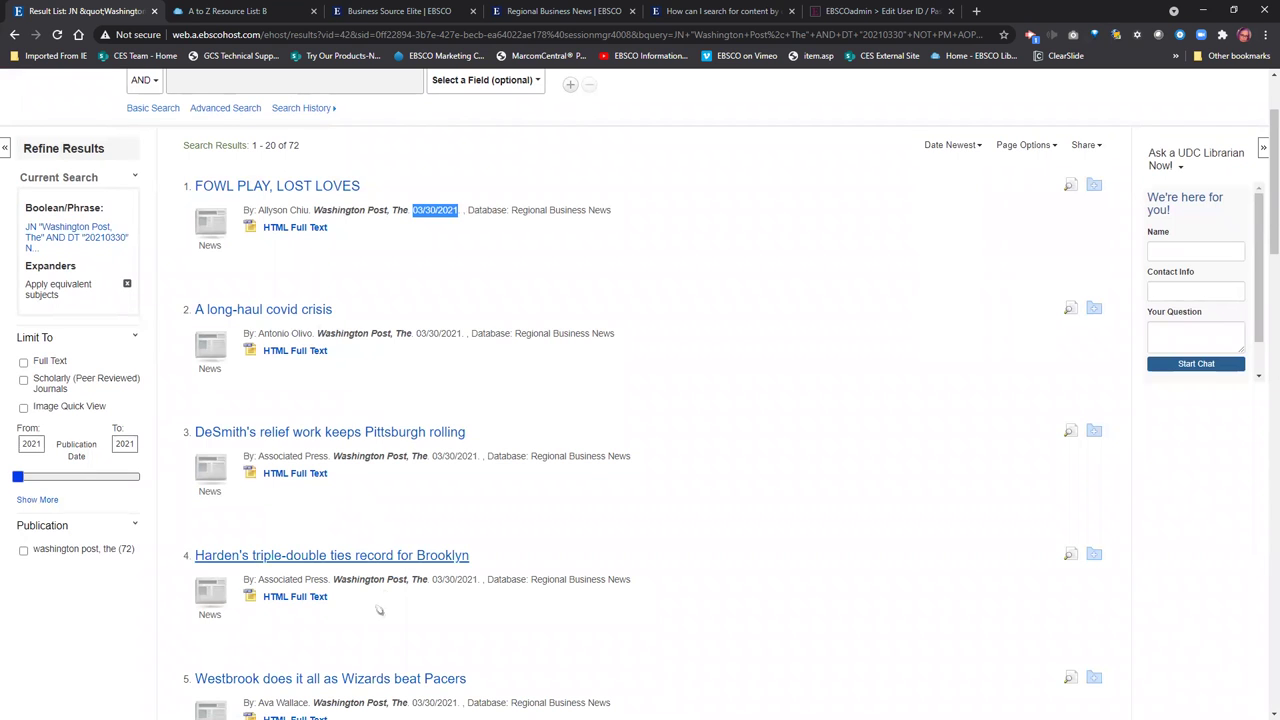
{"action": "scroll", "coordinate": [376, 600], "scroll_direction": "down", "scroll_amount": 2}
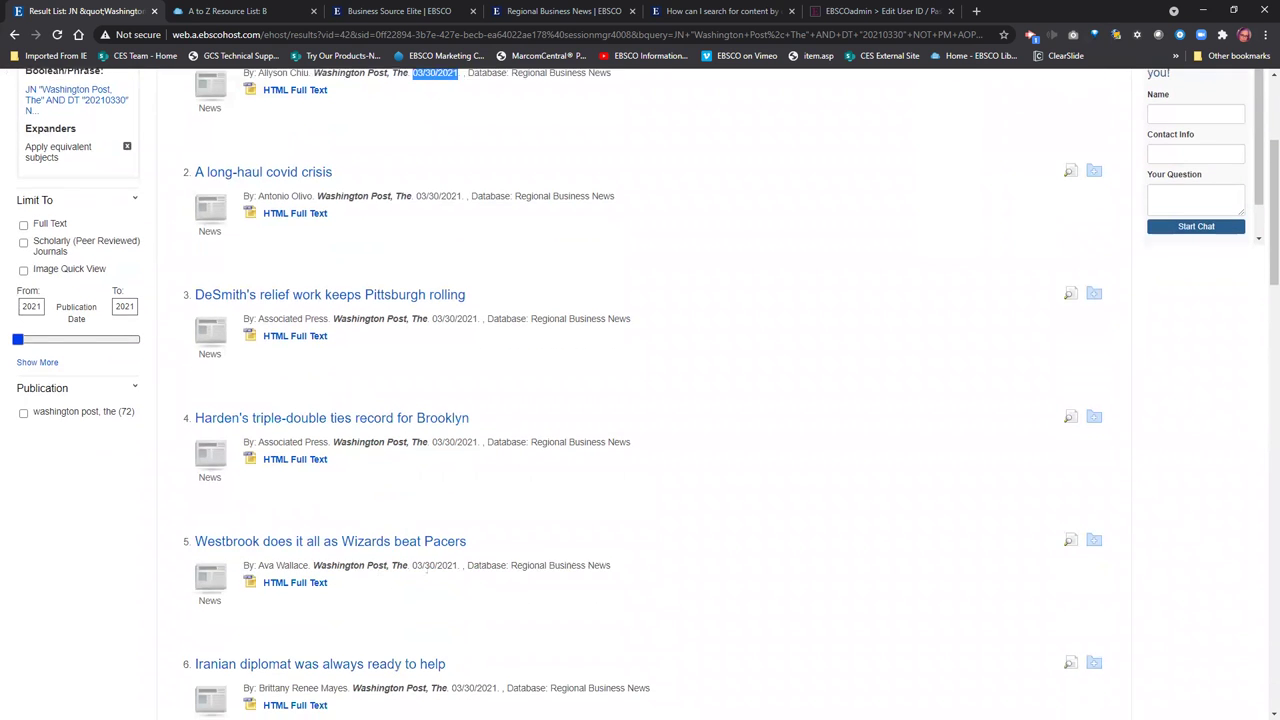
{"action": "scroll", "coordinate": [380, 578], "scroll_direction": "down", "scroll_amount": 2}
{"action": "left_click", "coordinate": [289, 455]}
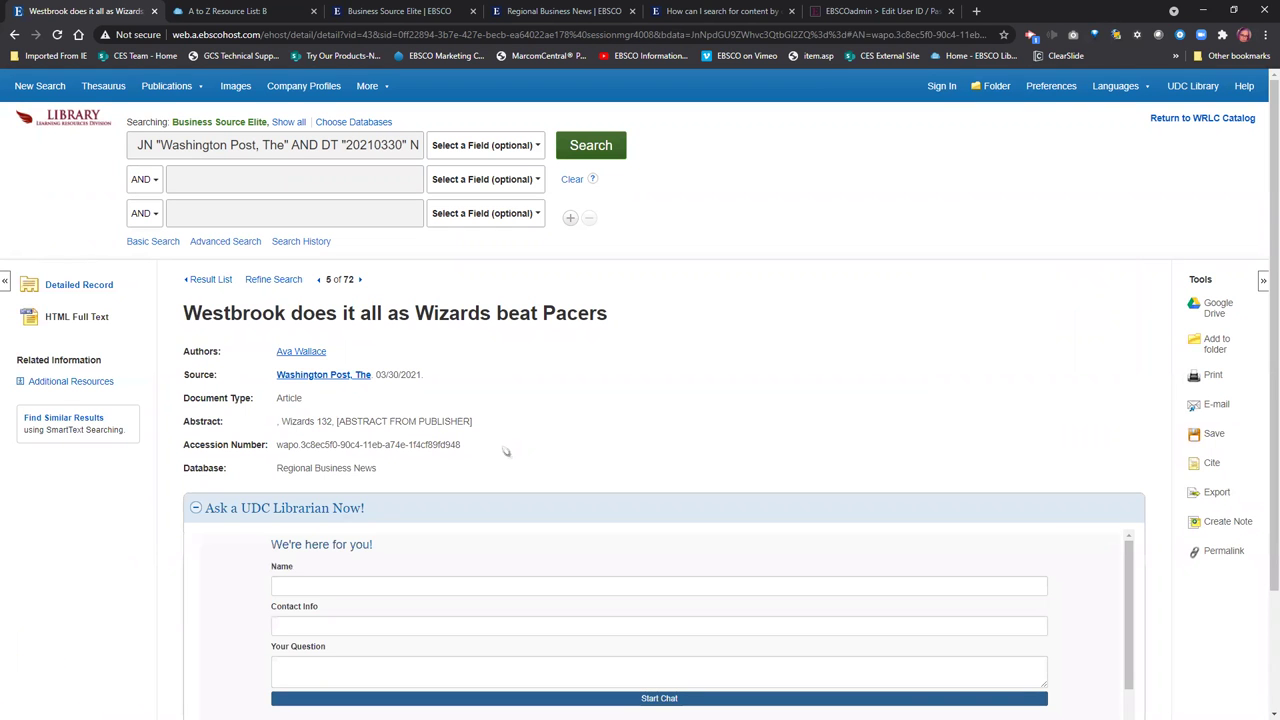
Return to the result list and open result 6, 'Iranian diplomat was always ready to help'.
{"action": "scroll", "coordinate": [506, 452], "scroll_direction": "down", "scroll_amount": 3}
{"action": "scroll", "coordinate": [480, 402], "scroll_direction": "up", "scroll_amount": 3}
{"action": "left_click", "coordinate": [210, 281]}
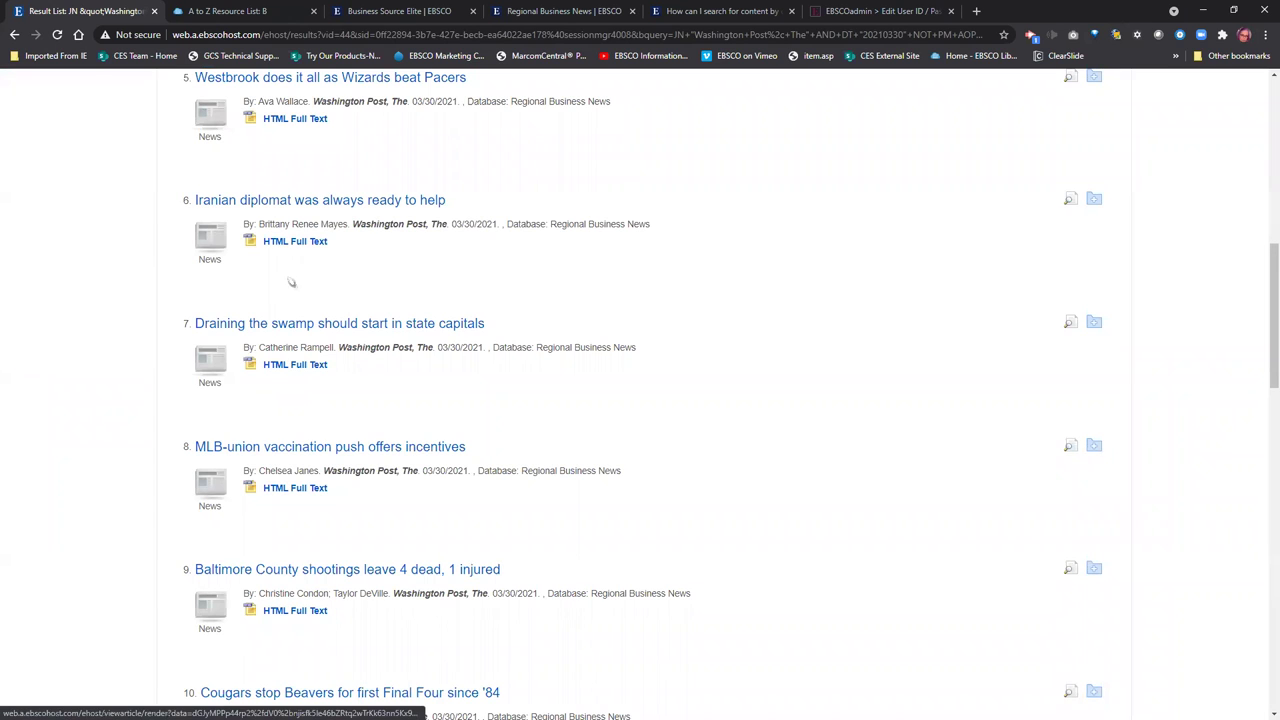
{"action": "left_click", "coordinate": [294, 242]}
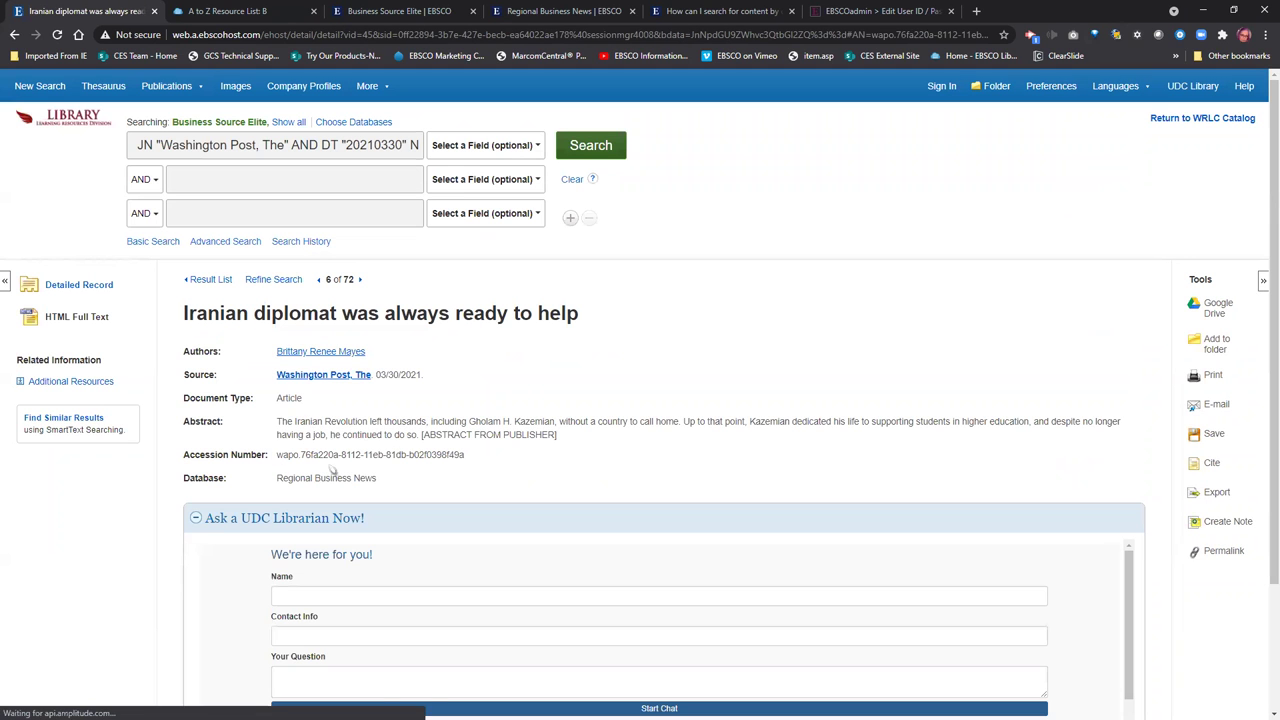
{"action": "scroll", "coordinate": [742, 477], "scroll_direction": "down", "scroll_amount": 3}
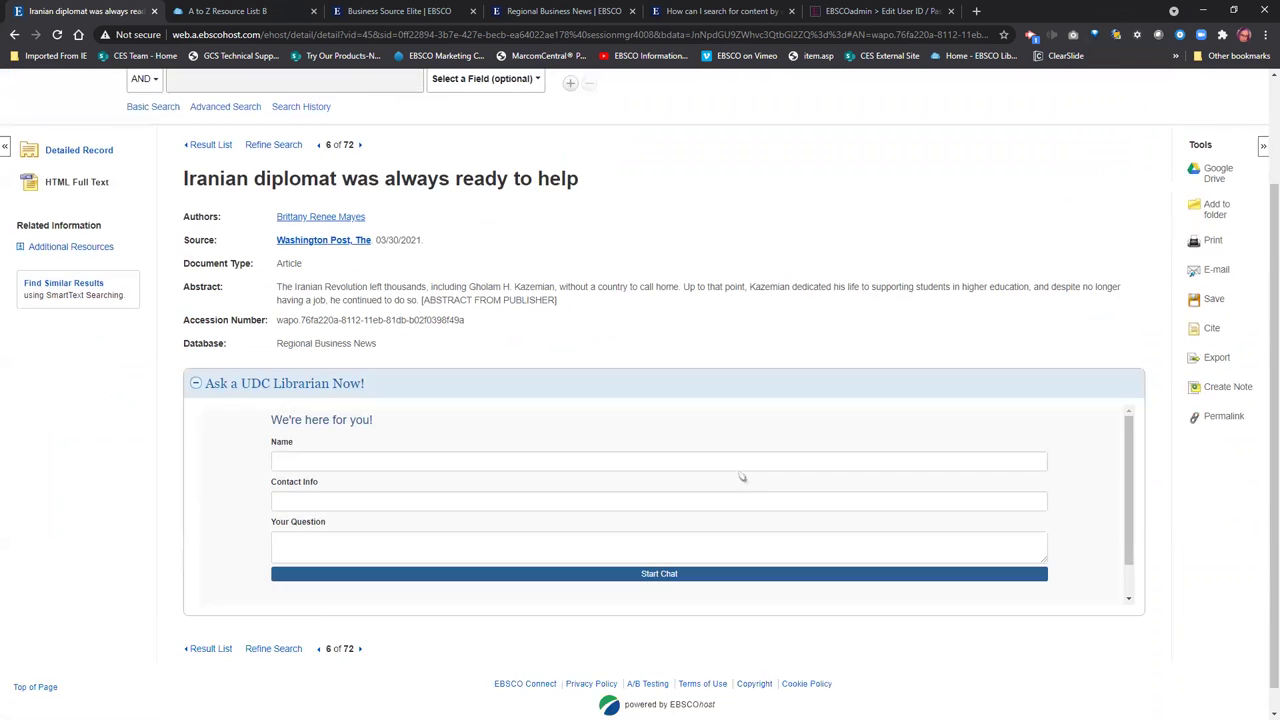
{"action": "scroll", "coordinate": [134, 360], "scroll_direction": "up", "scroll_amount": 3}
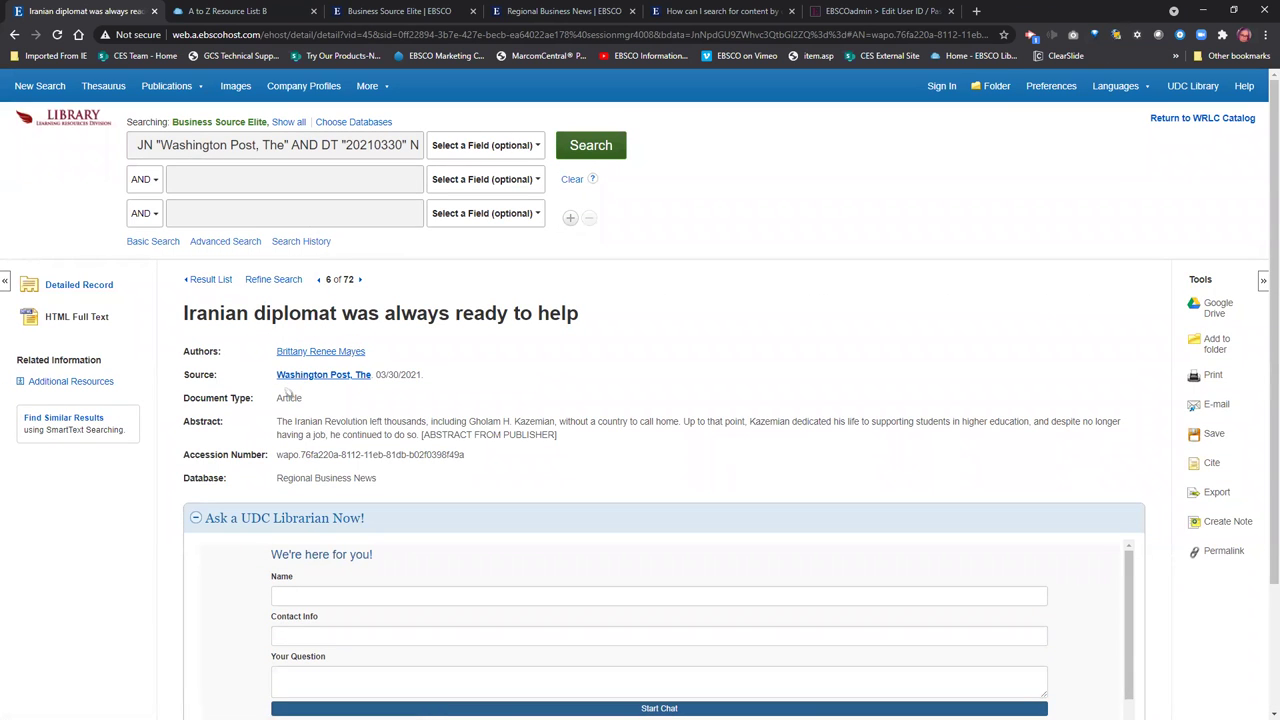
{"action": "left_click", "coordinate": [203, 281]}
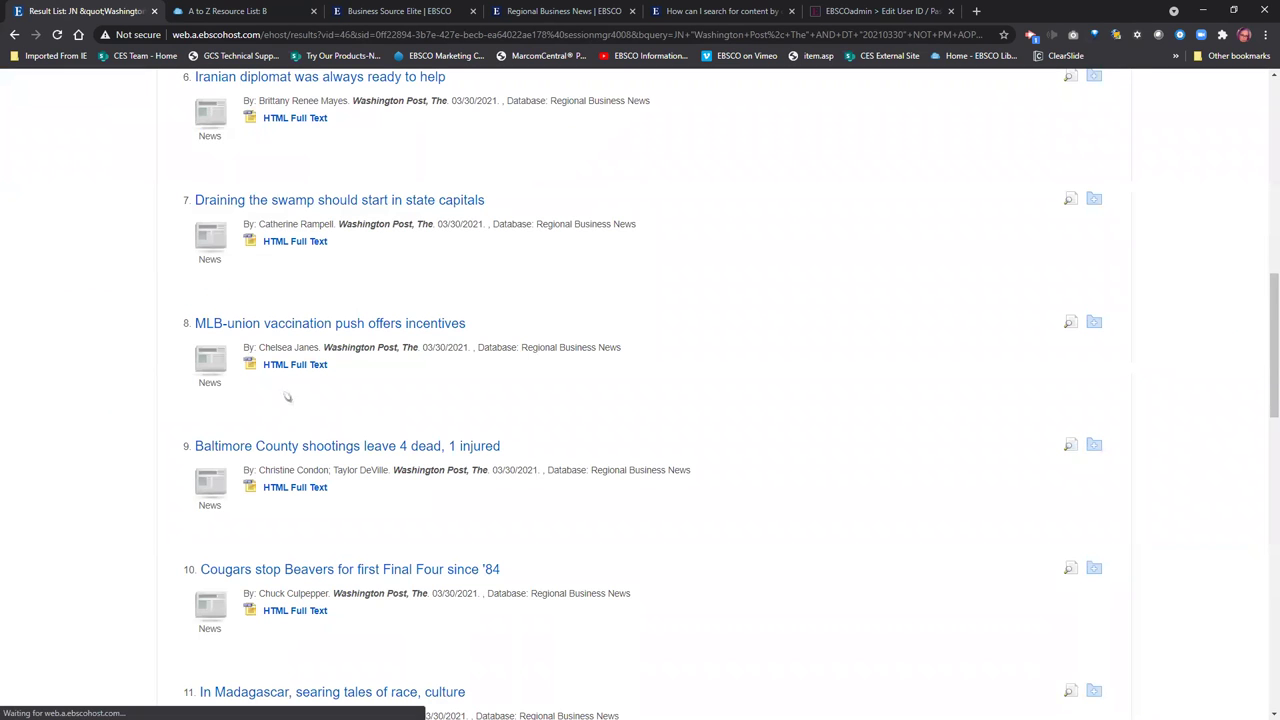
{"action": "scroll", "coordinate": [459, 397], "scroll_direction": "up", "scroll_amount": 4}
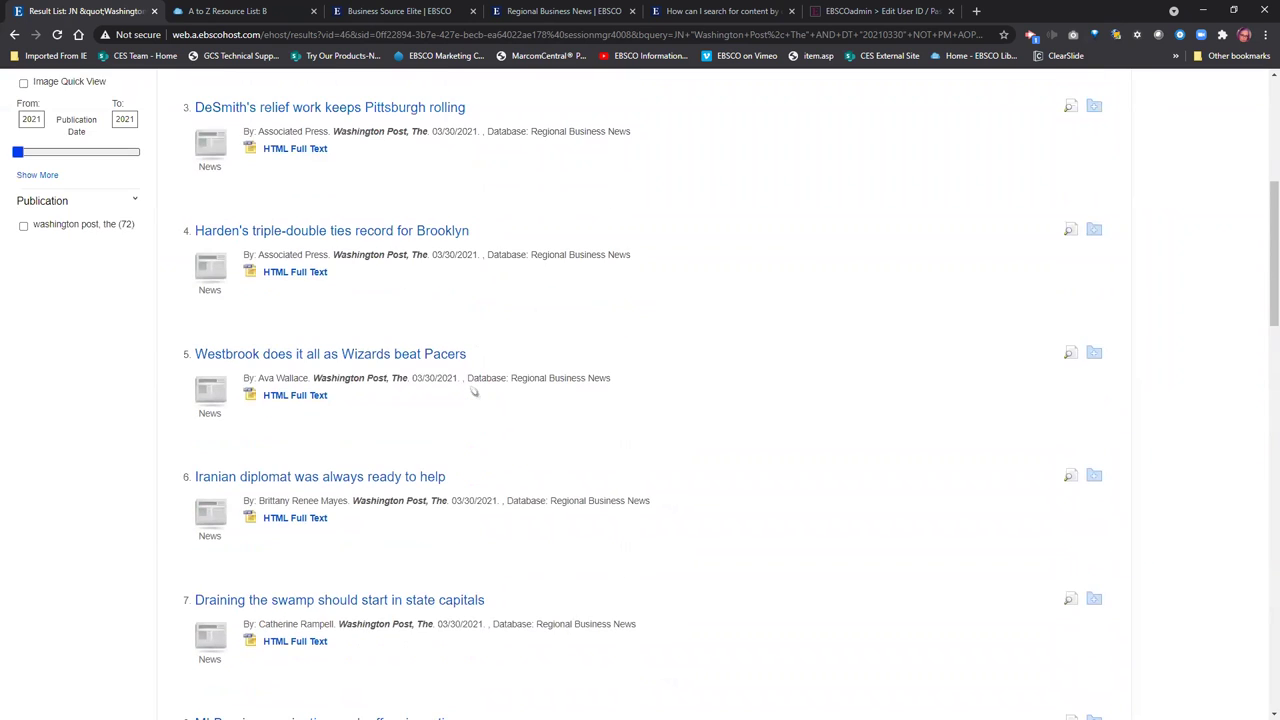
{"action": "scroll", "coordinate": [472, 392], "scroll_direction": "up", "scroll_amount": 5}
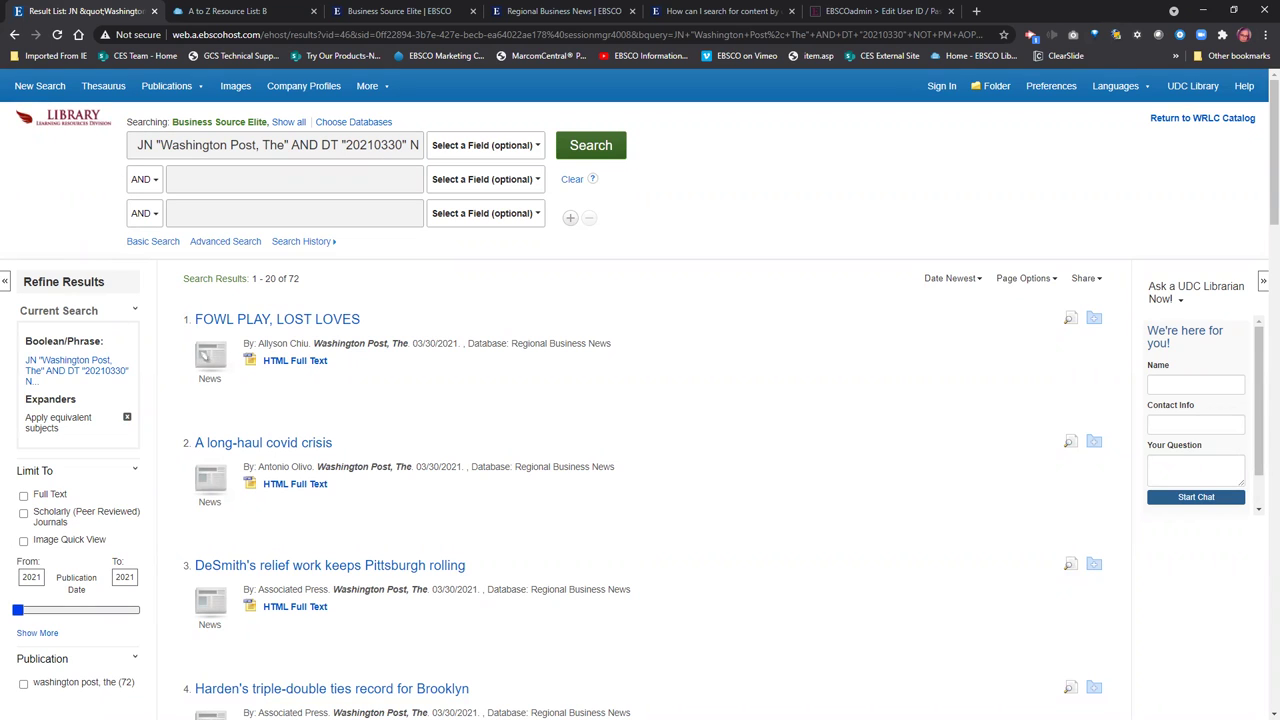
{"action": "mouse_move", "coordinate": [175, 97]}
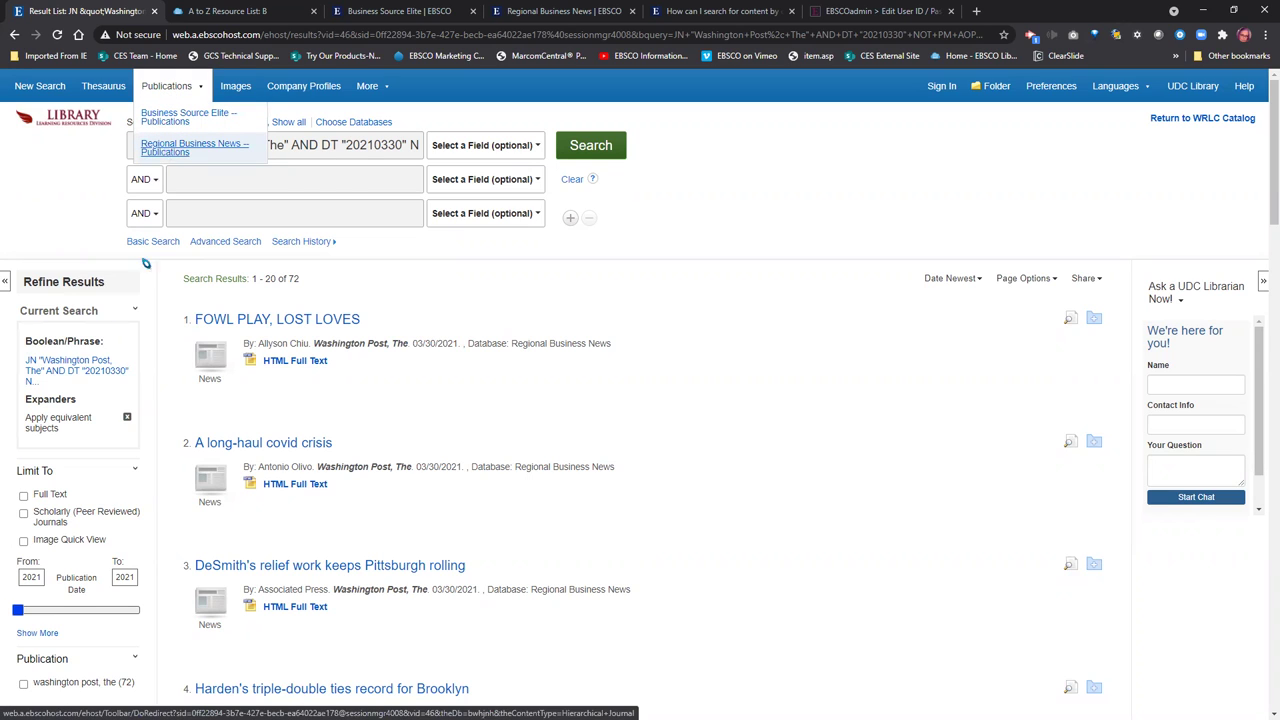
{"action": "left_click", "coordinate": [24, 496]}
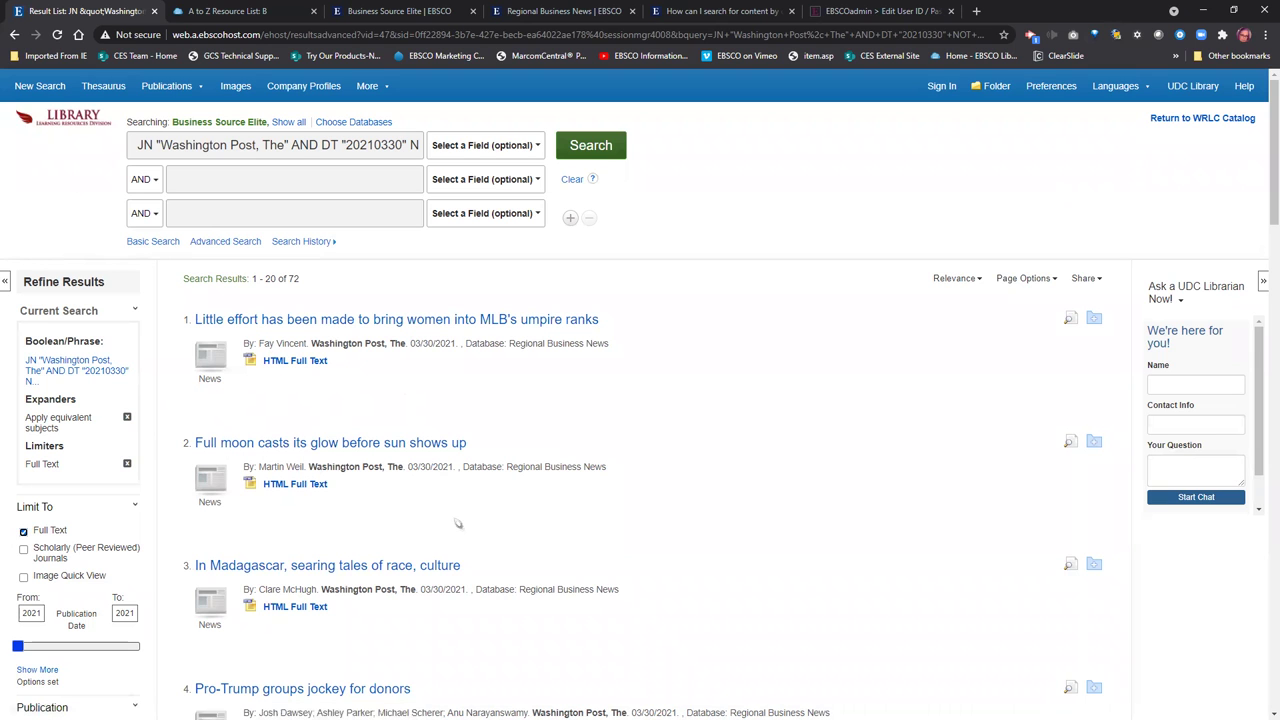
{"action": "scroll", "coordinate": [548, 555], "scroll_direction": "down", "scroll_amount": 6}
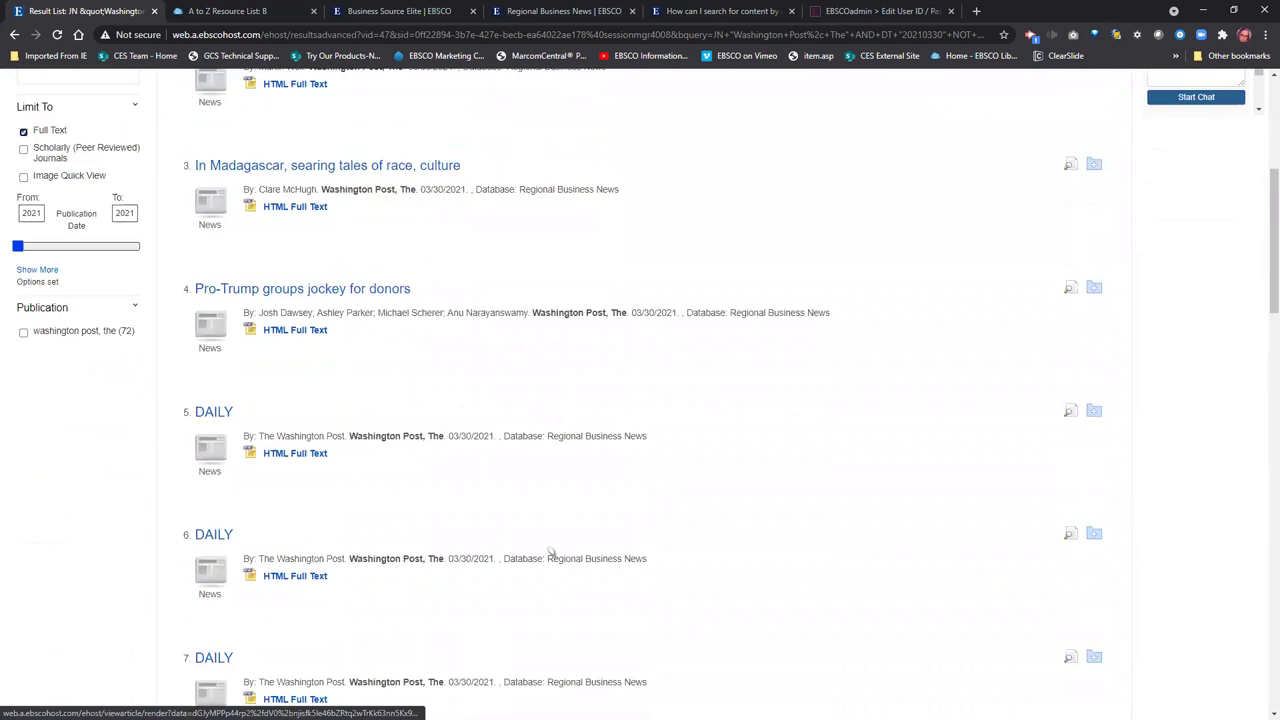
{"action": "scroll", "coordinate": [550, 551], "scroll_direction": "down", "scroll_amount": 1}
{"action": "scroll", "coordinate": [550, 551], "scroll_direction": "down", "scroll_amount": 1}
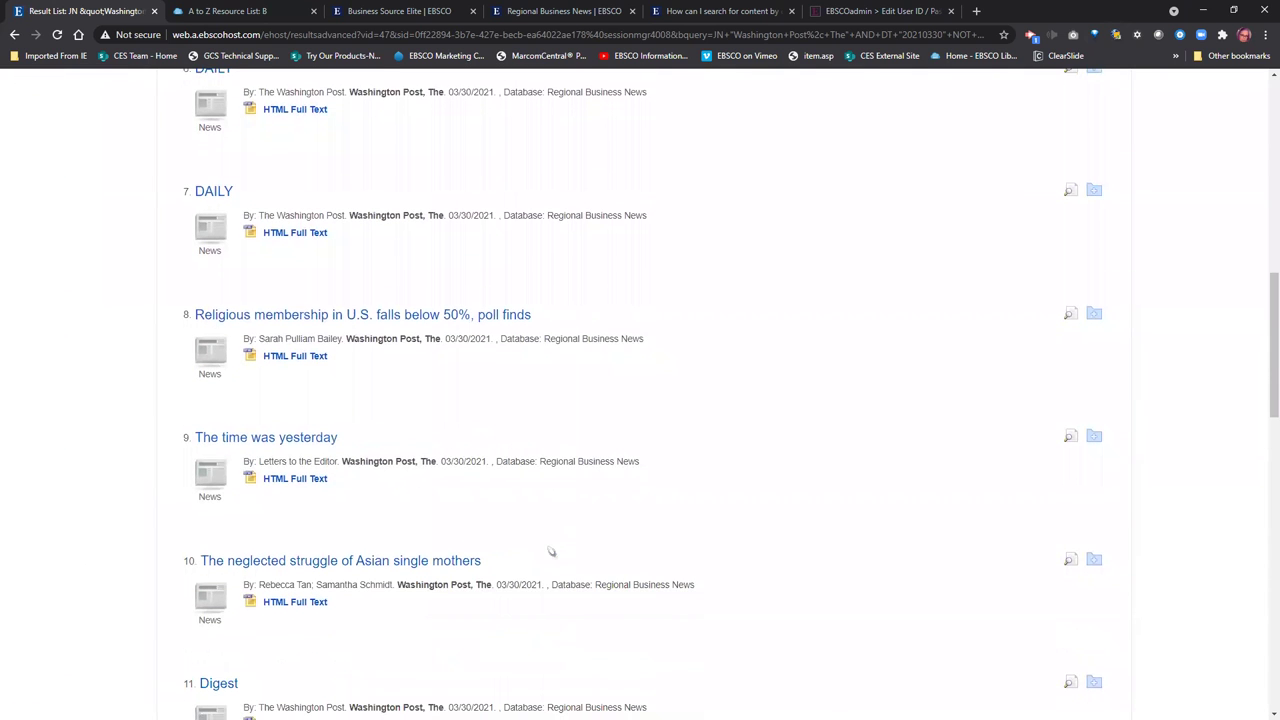
{"action": "scroll", "coordinate": [550, 551], "scroll_direction": "down", "scroll_amount": 3}
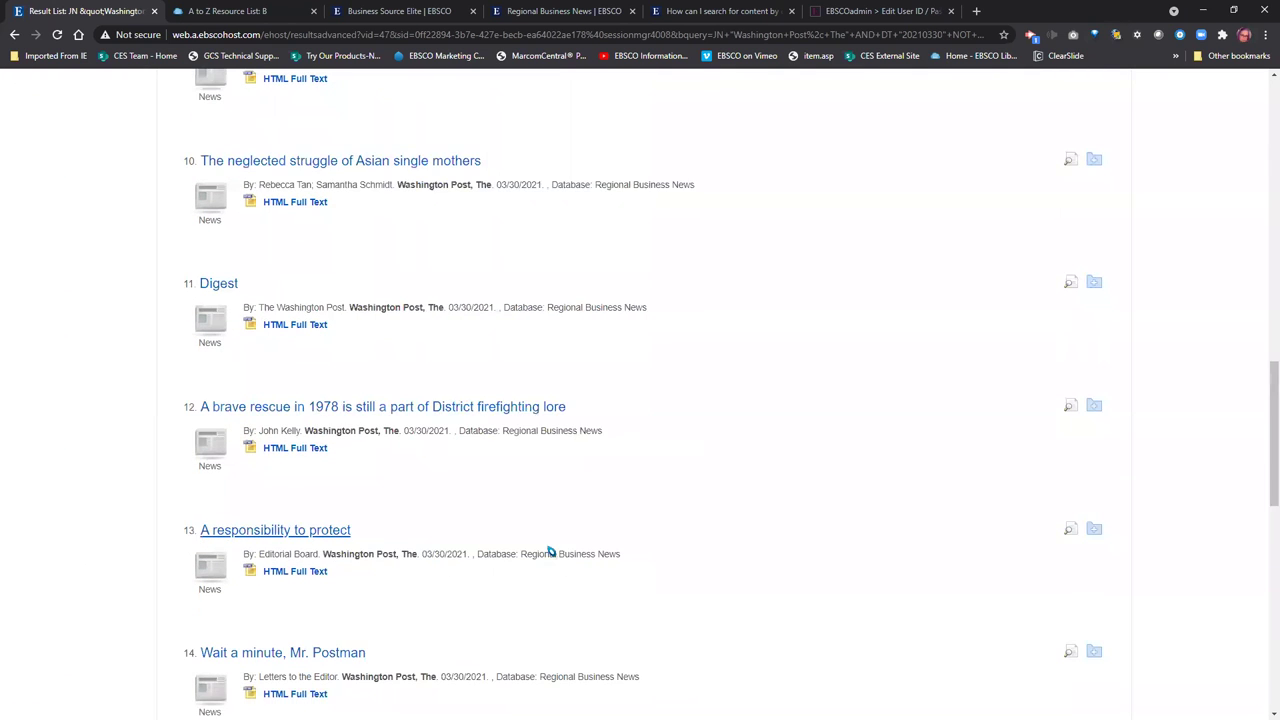
{"action": "scroll", "coordinate": [551, 549], "scroll_direction": "up", "scroll_amount": 3}
{"action": "scroll", "coordinate": [532, 530], "scroll_direction": "up", "scroll_amount": 7}
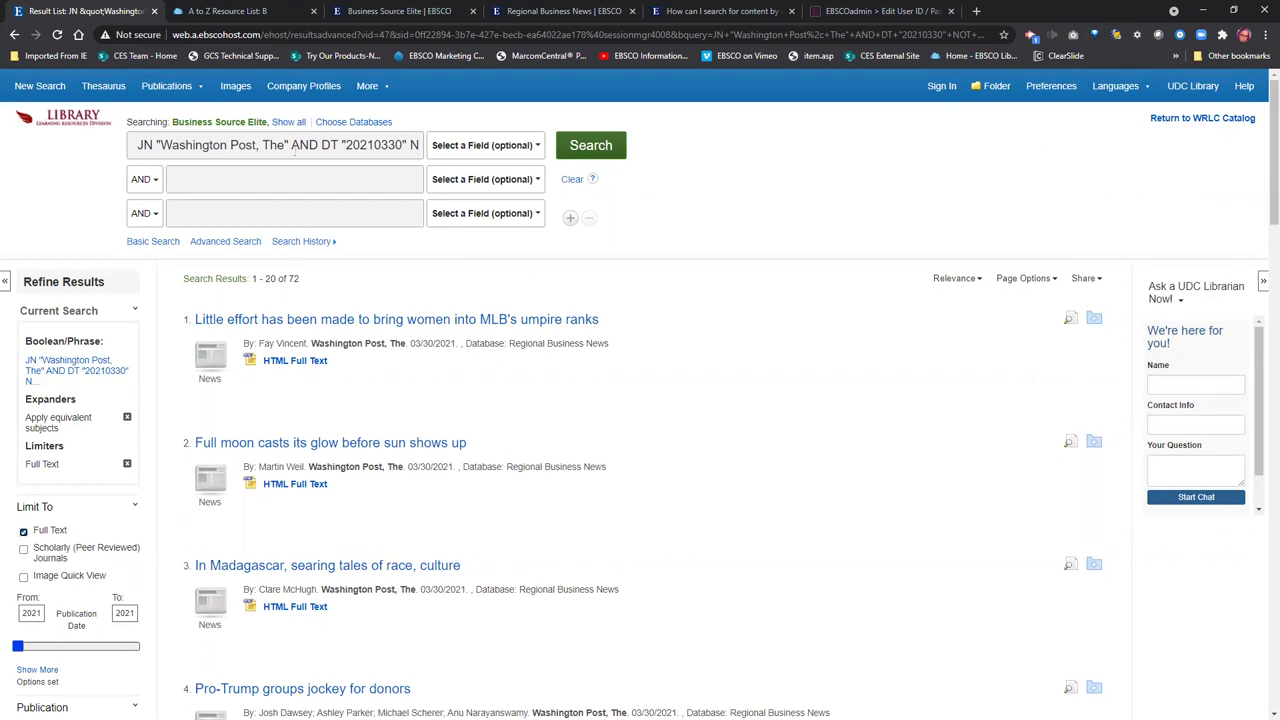
Start a new search, enter DT in the second row, then delete it.
{"action": "left_click", "coordinate": [40, 86]}
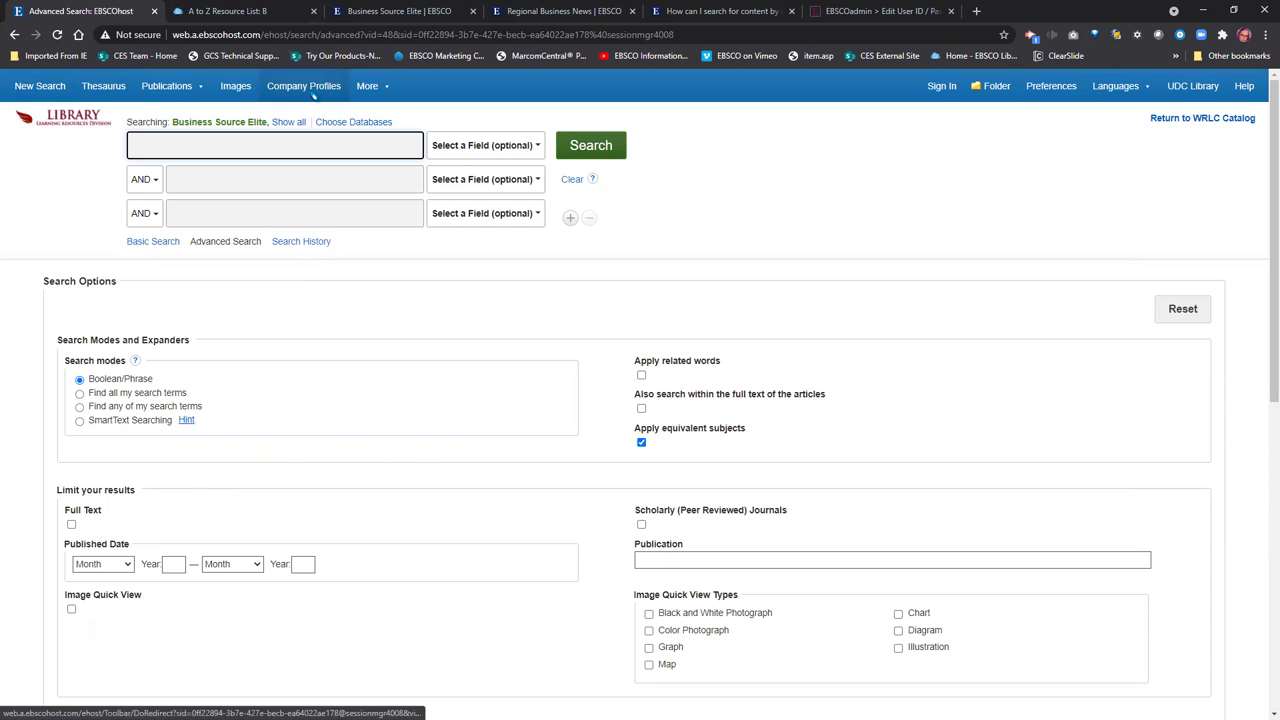
{"action": "left_click", "coordinate": [191, 179]}
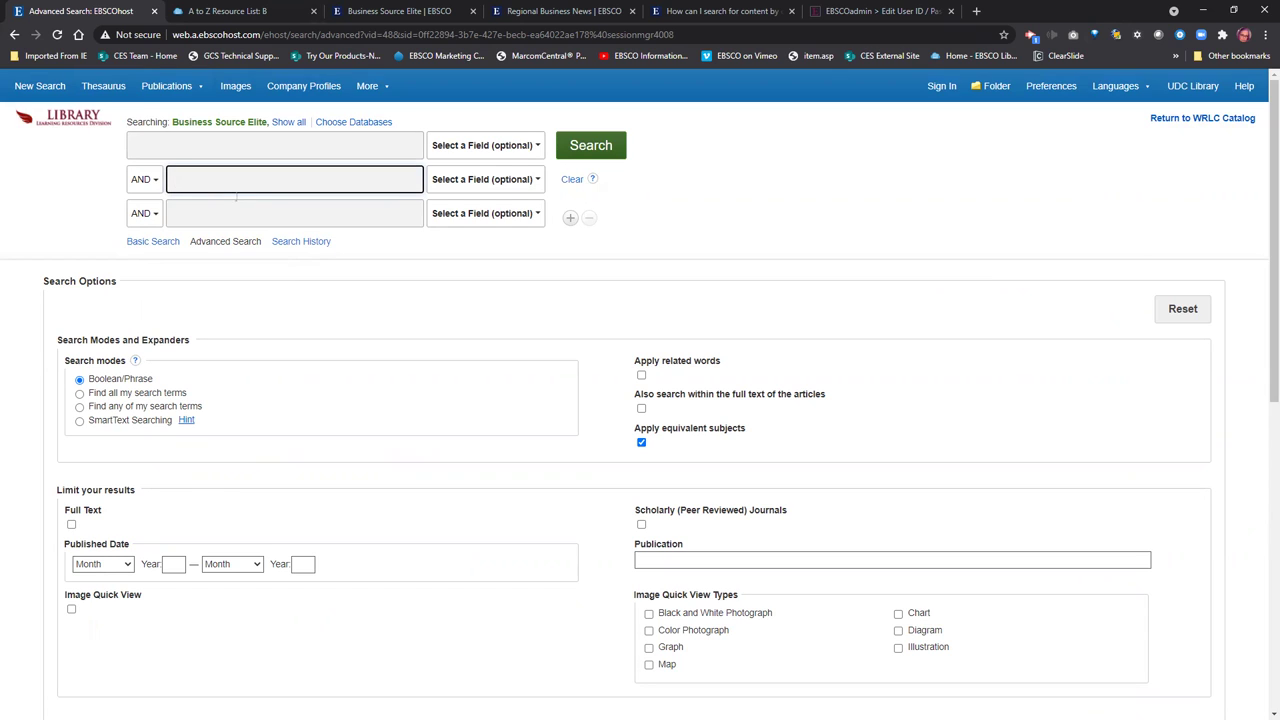
{"action": "type", "text": "DT"}
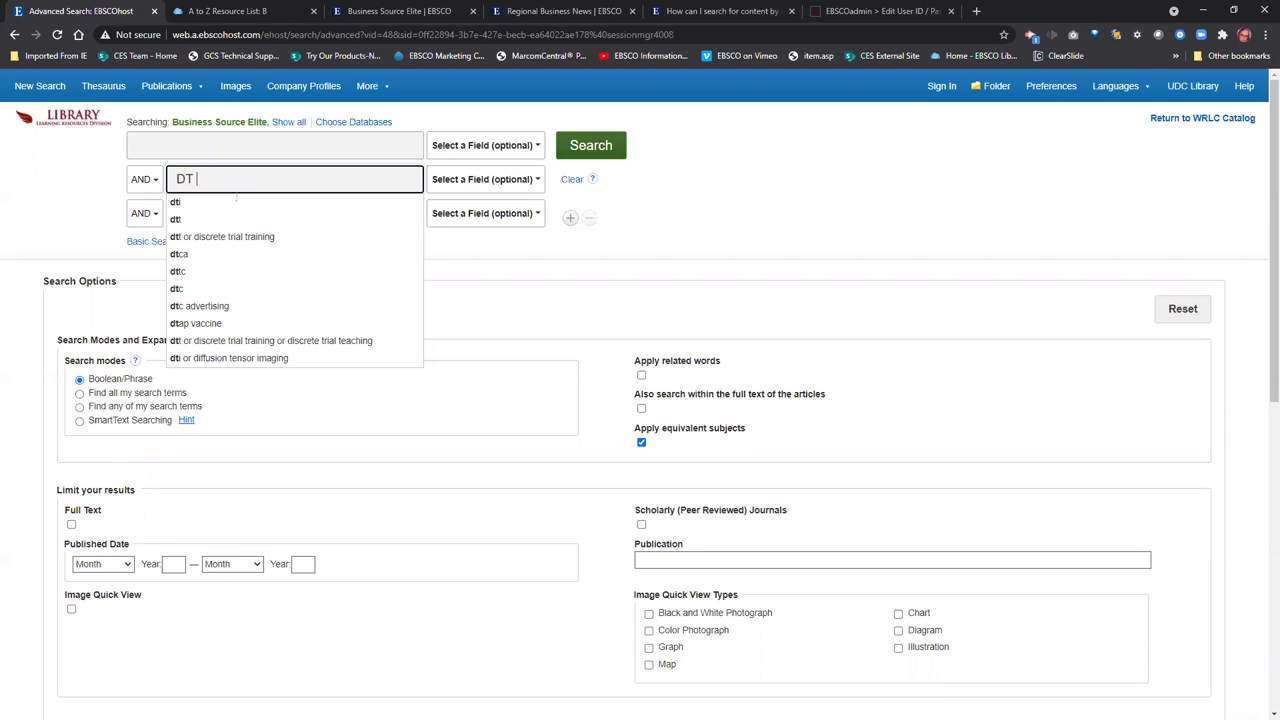
{"action": "left_click_drag", "start_coordinate": [205, 179], "coordinate": [175, 180]}
{"action": "key", "text": "BackSpace"}
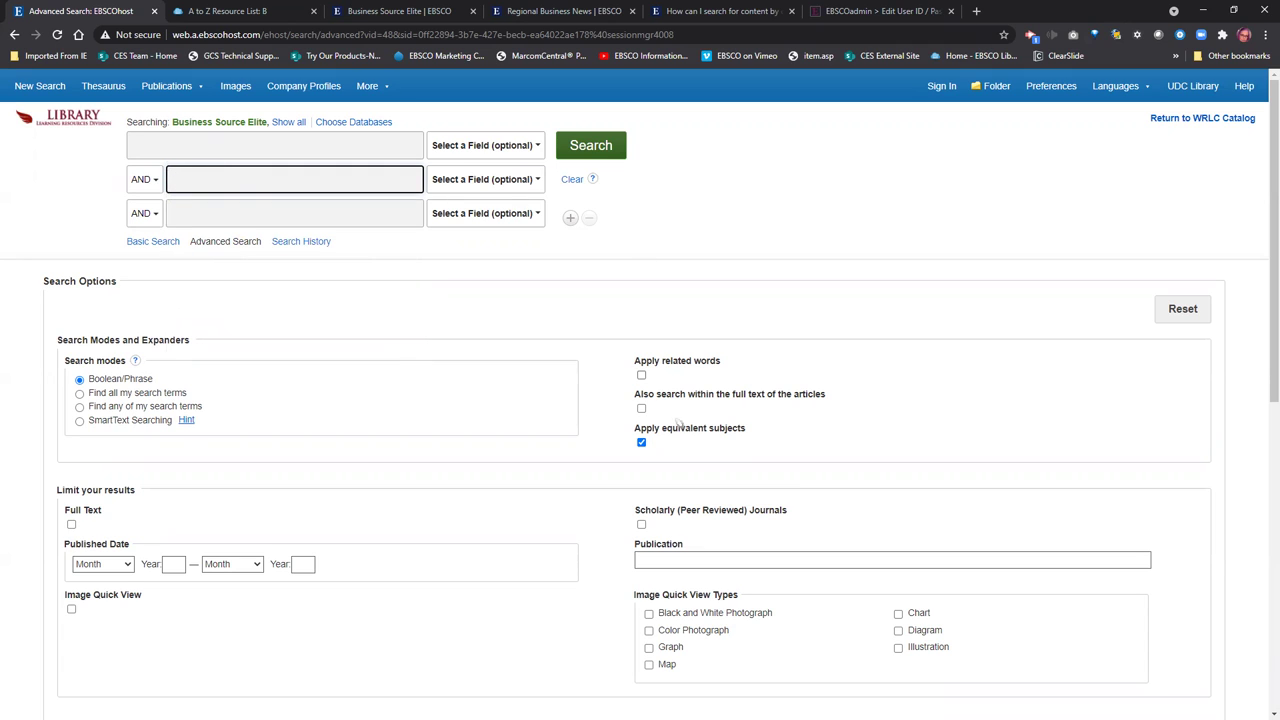
Search the first row for dogecoin, returning 98 results.
{"action": "left_click", "coordinate": [152, 140]}
{"action": "type", "text": "dod"}
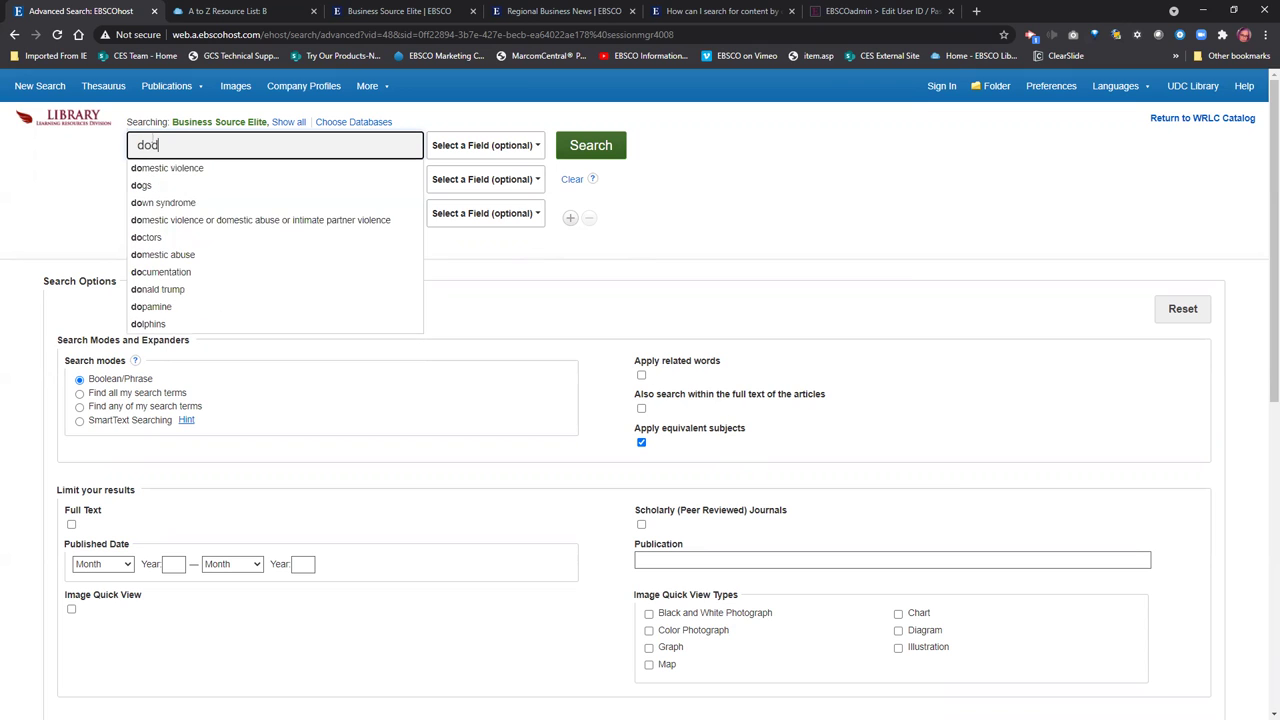
{"action": "type", "text": "ecoin"}
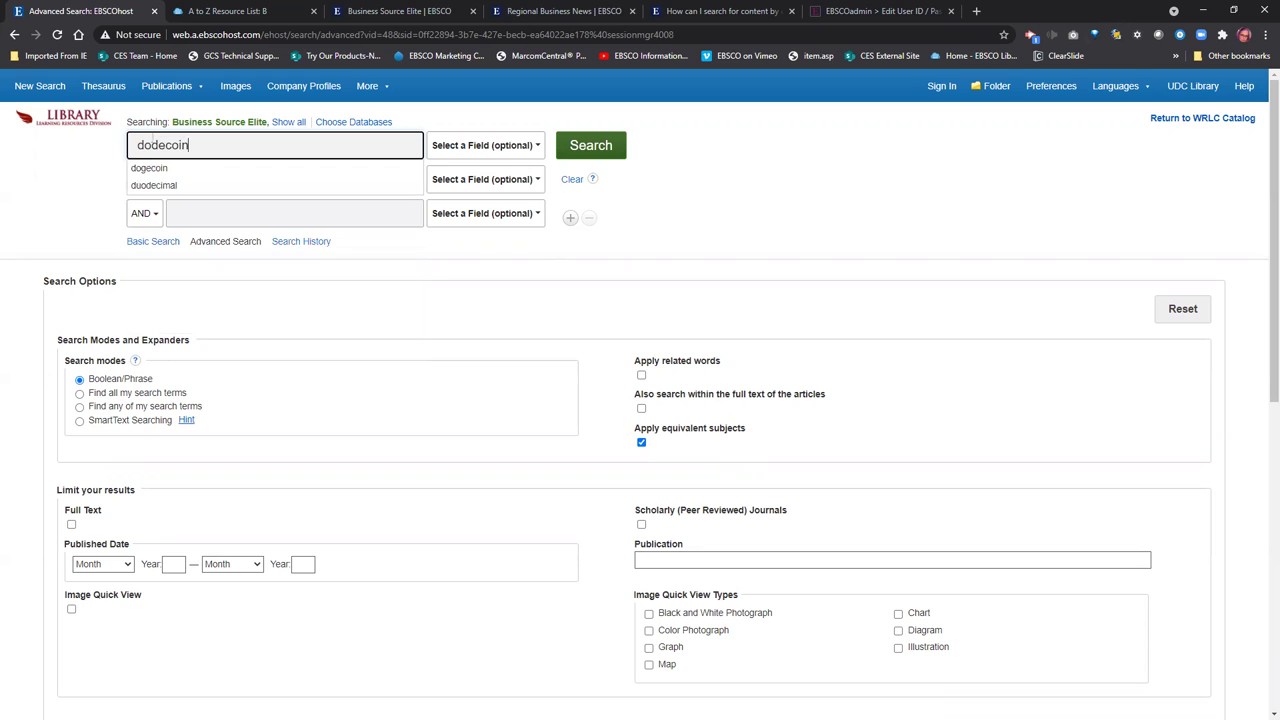
{"action": "key", "text": "Return"}
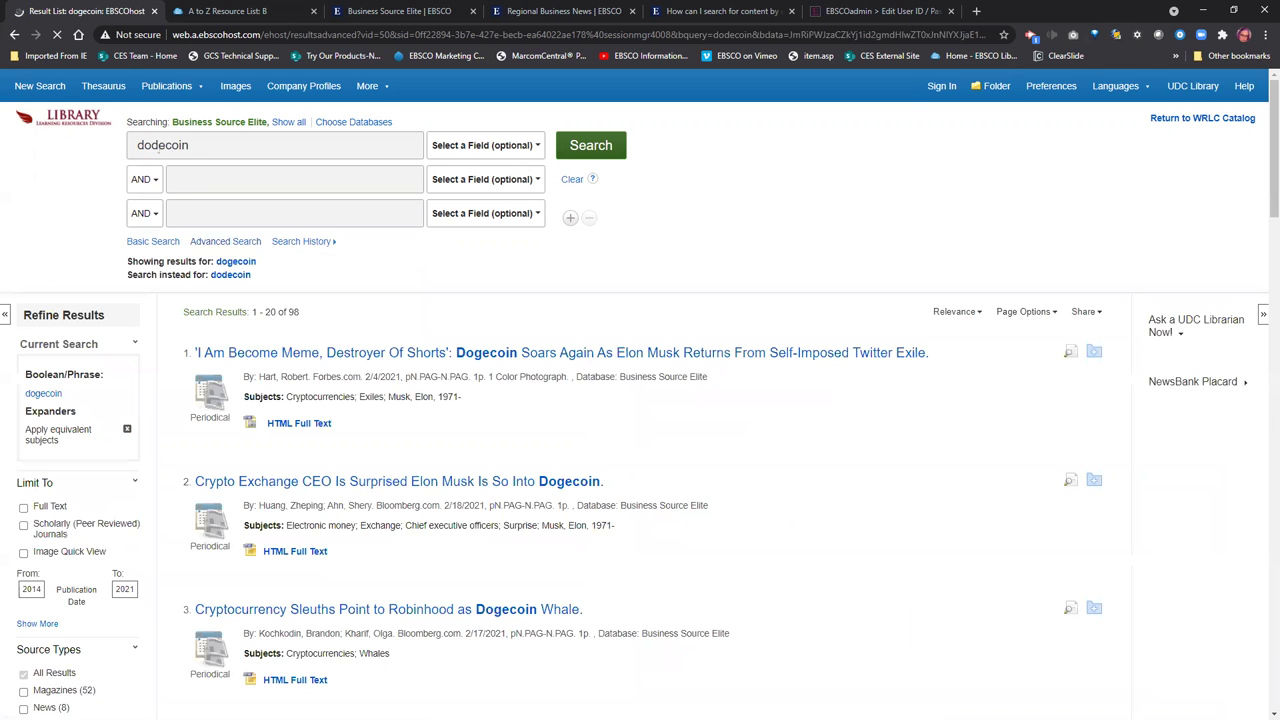
Search the corrected spelling dogecoin, then add Full Text and Scholarly (Peer Reviewed) Journals limits.
{"action": "left_click", "coordinate": [234, 262]}
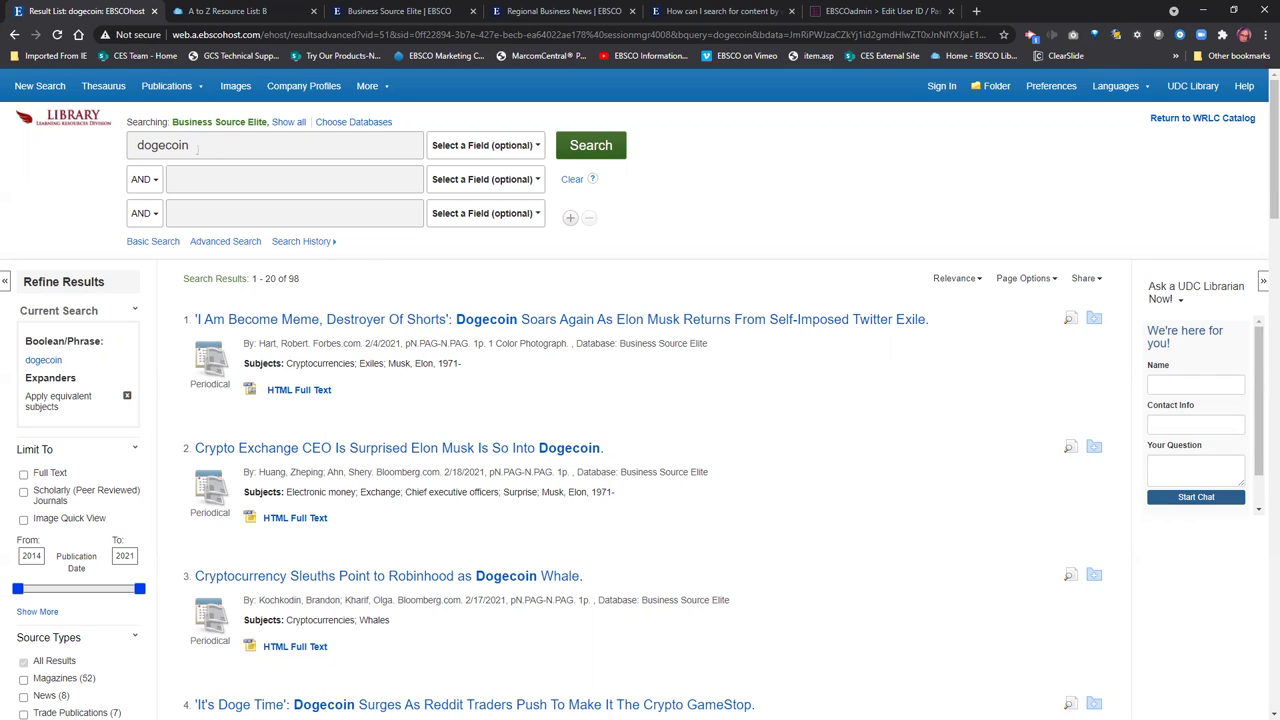
{"action": "left_click", "coordinate": [23, 473]}
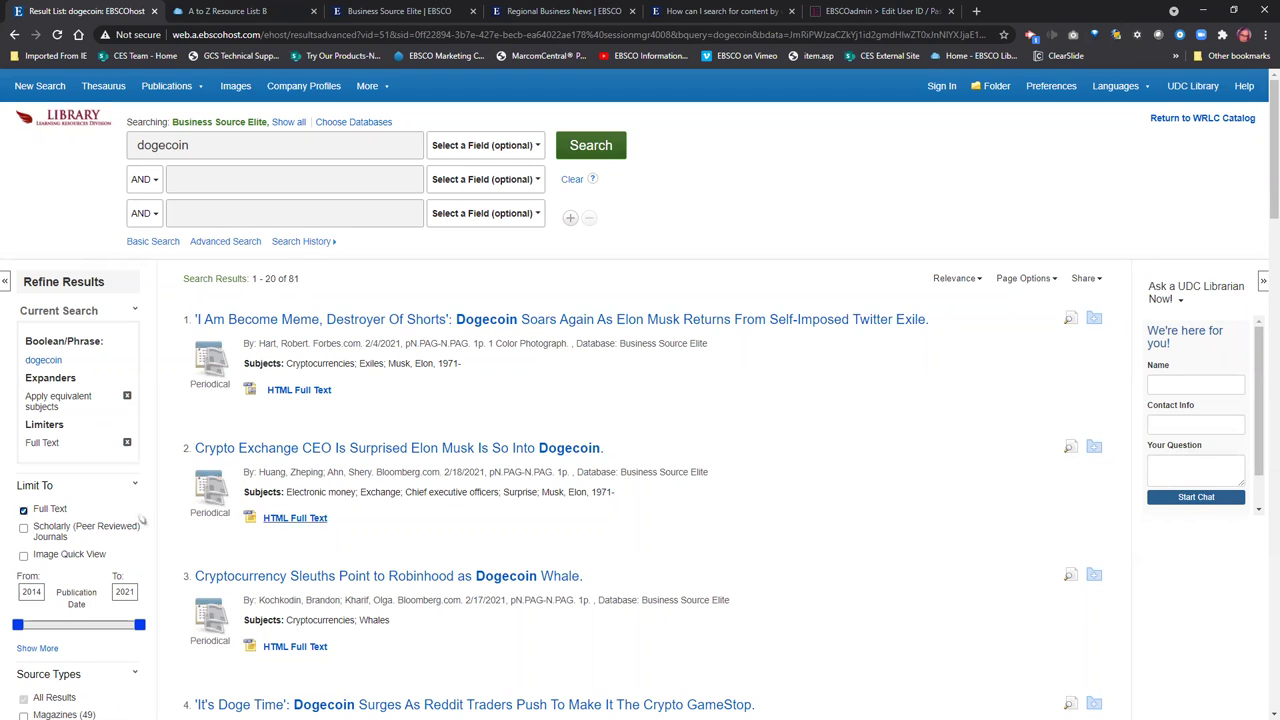
{"action": "left_click", "coordinate": [23, 527]}
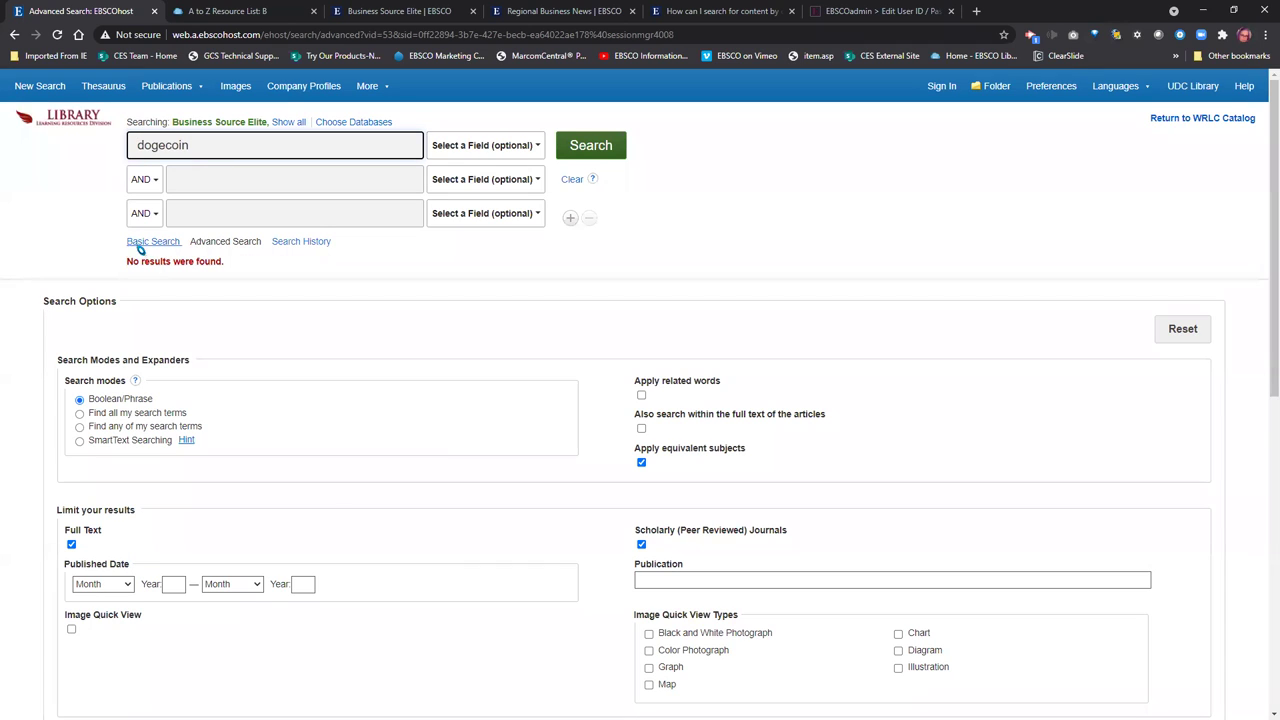
Enable 'Also search within the full text of the articles' and rerun dogecoin, getting 9 results.
{"action": "left_click_drag", "start_coordinate": [133, 261], "coordinate": [224, 262]}
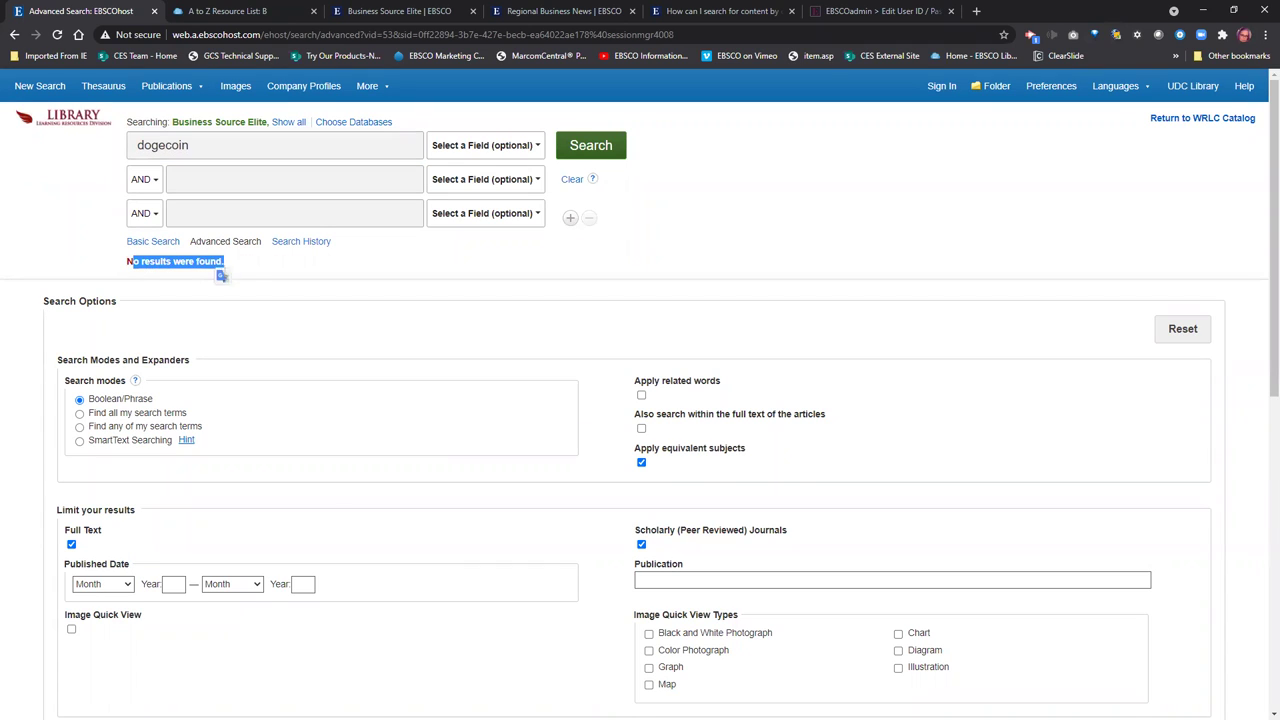
{"action": "left_click_drag", "start_coordinate": [637, 420], "coordinate": [746, 420]}
{"action": "left_click", "coordinate": [745, 420]}
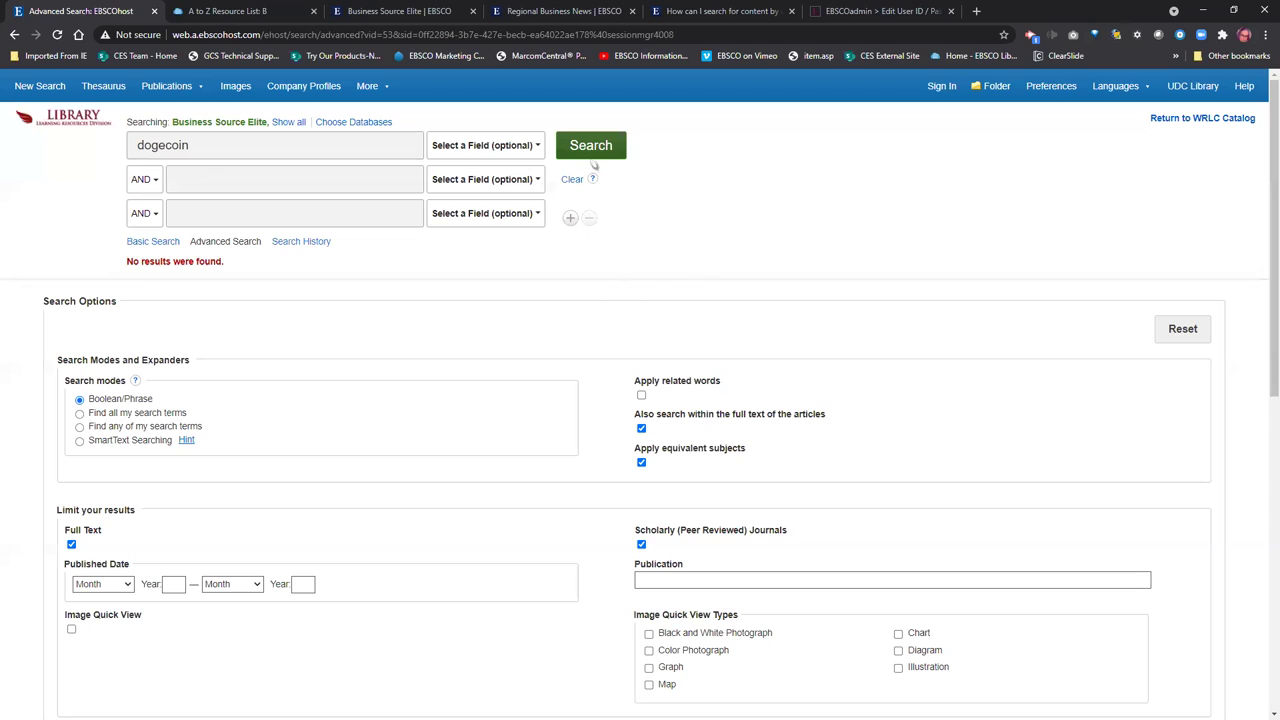
{"action": "left_click", "coordinate": [600, 145]}
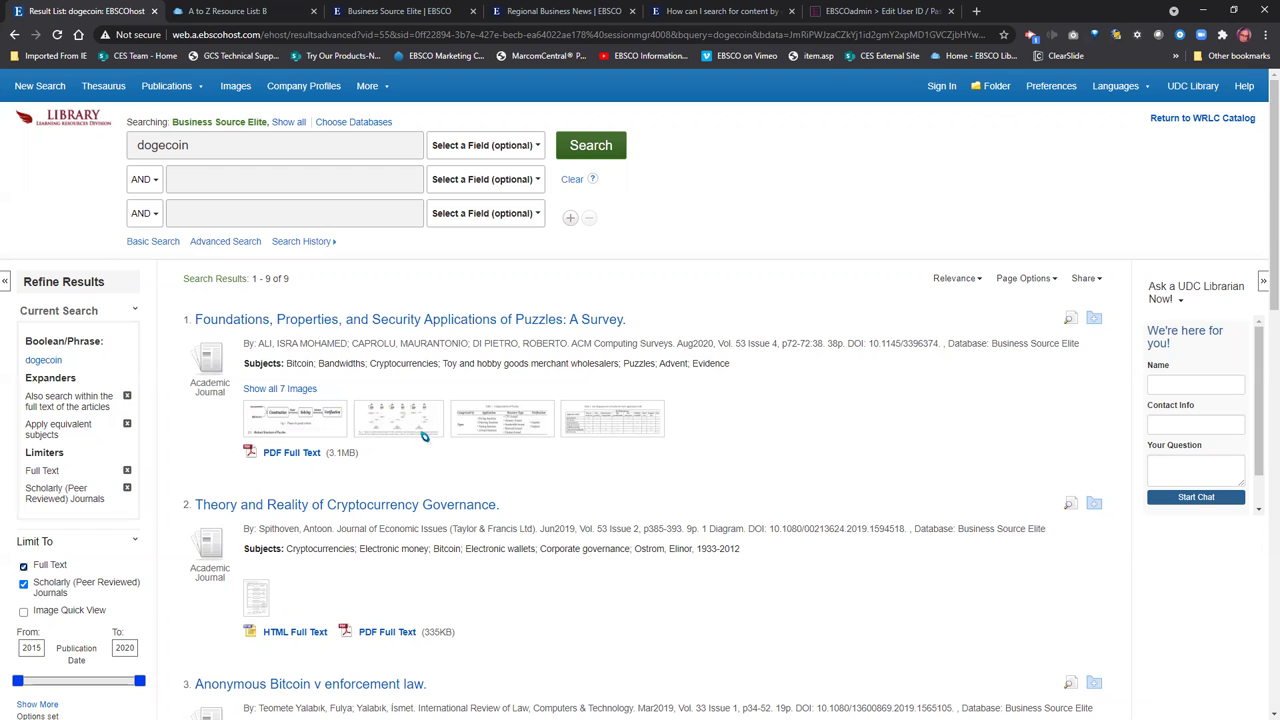
{"action": "scroll", "coordinate": [723, 404], "scroll_direction": "down", "scroll_amount": 3}
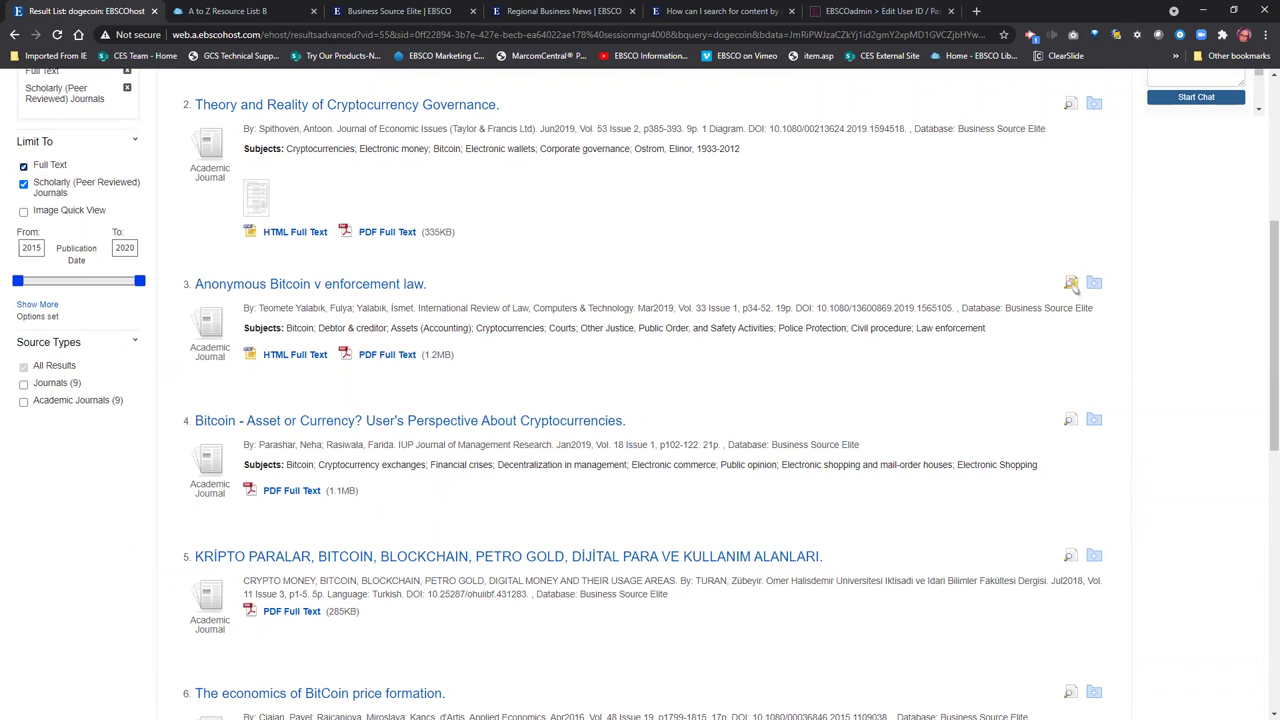
{"action": "mouse_move", "coordinate": [1071, 283]}
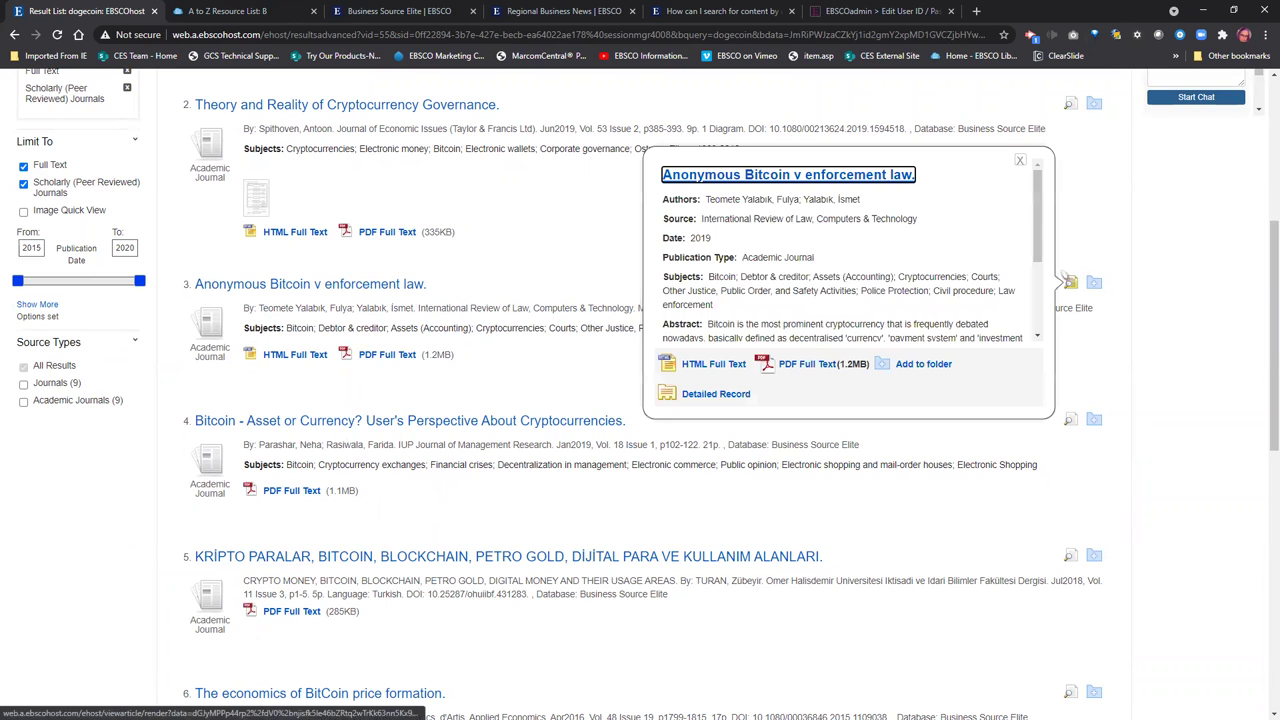
{"action": "left_click_drag", "start_coordinate": [1038, 258], "coordinate": [1047, 326]}
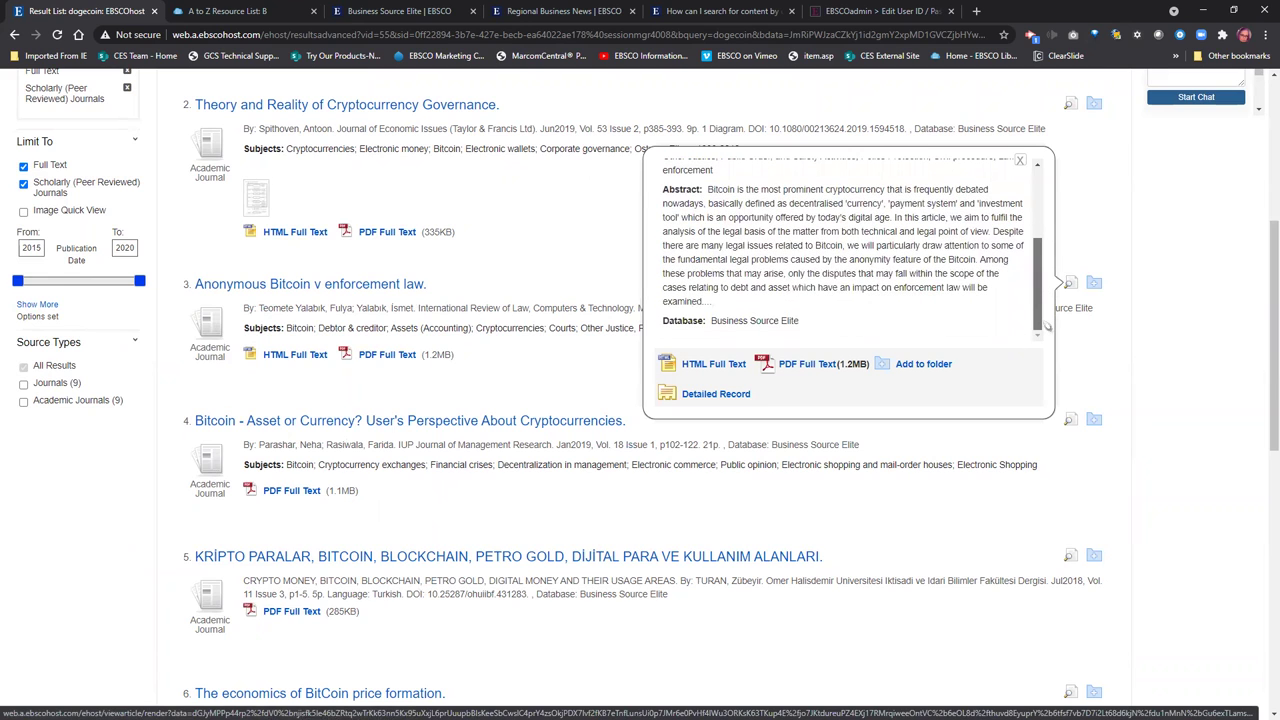
{"action": "left_click_drag", "start_coordinate": [1047, 326], "coordinate": [1039, 268]}
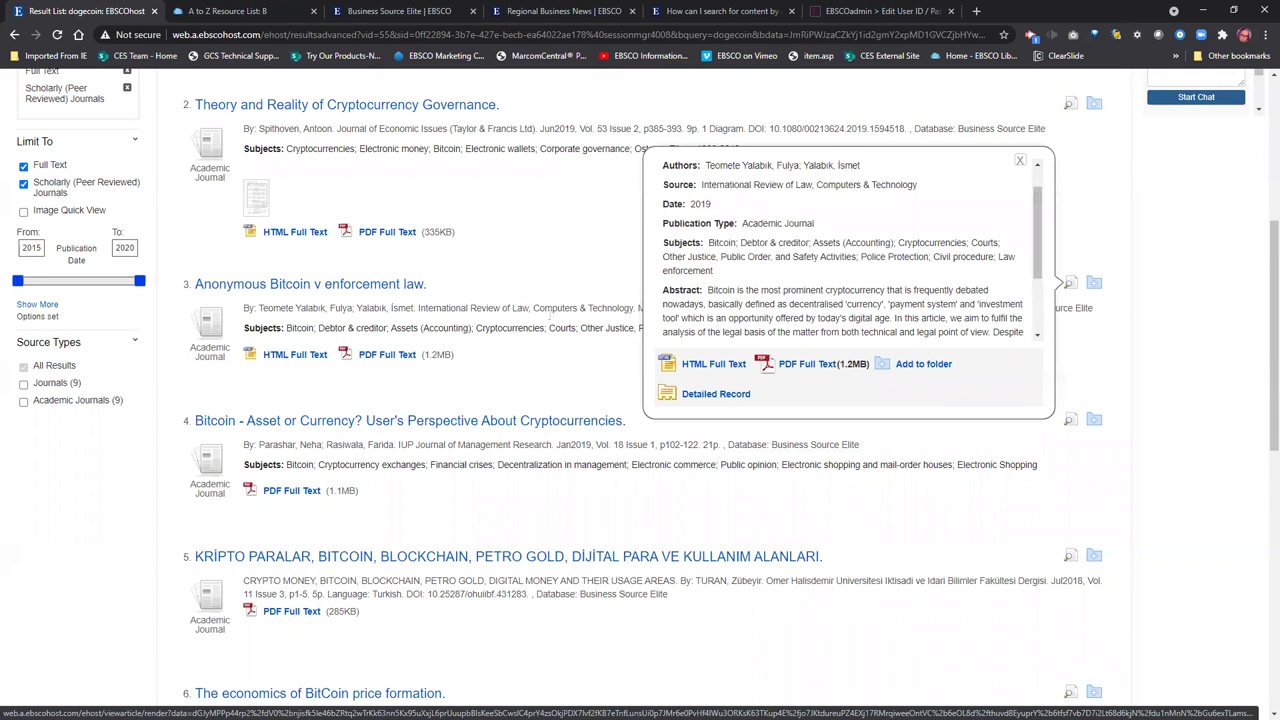
{"action": "scroll", "coordinate": [120, 327], "scroll_direction": "up", "scroll_amount": 3}
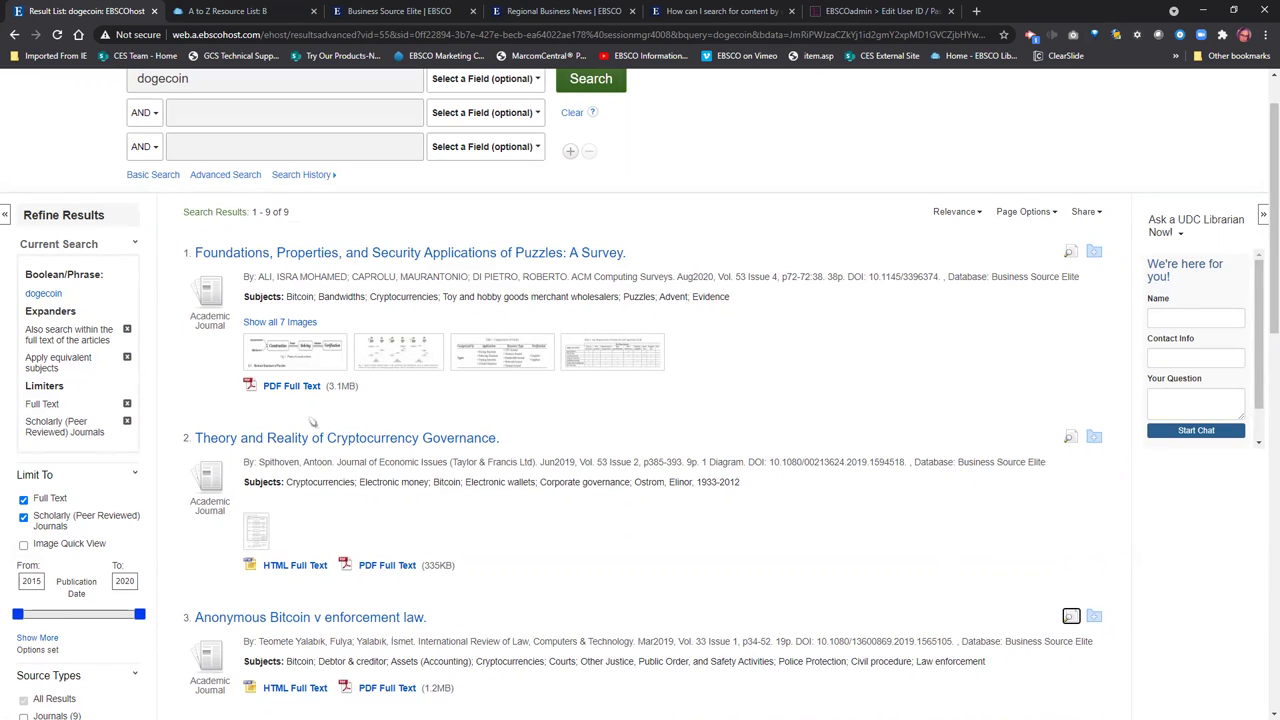
{"action": "left_click", "coordinate": [45, 293]}
{"action": "left_click_drag", "start_coordinate": [29, 330], "coordinate": [110, 342]}
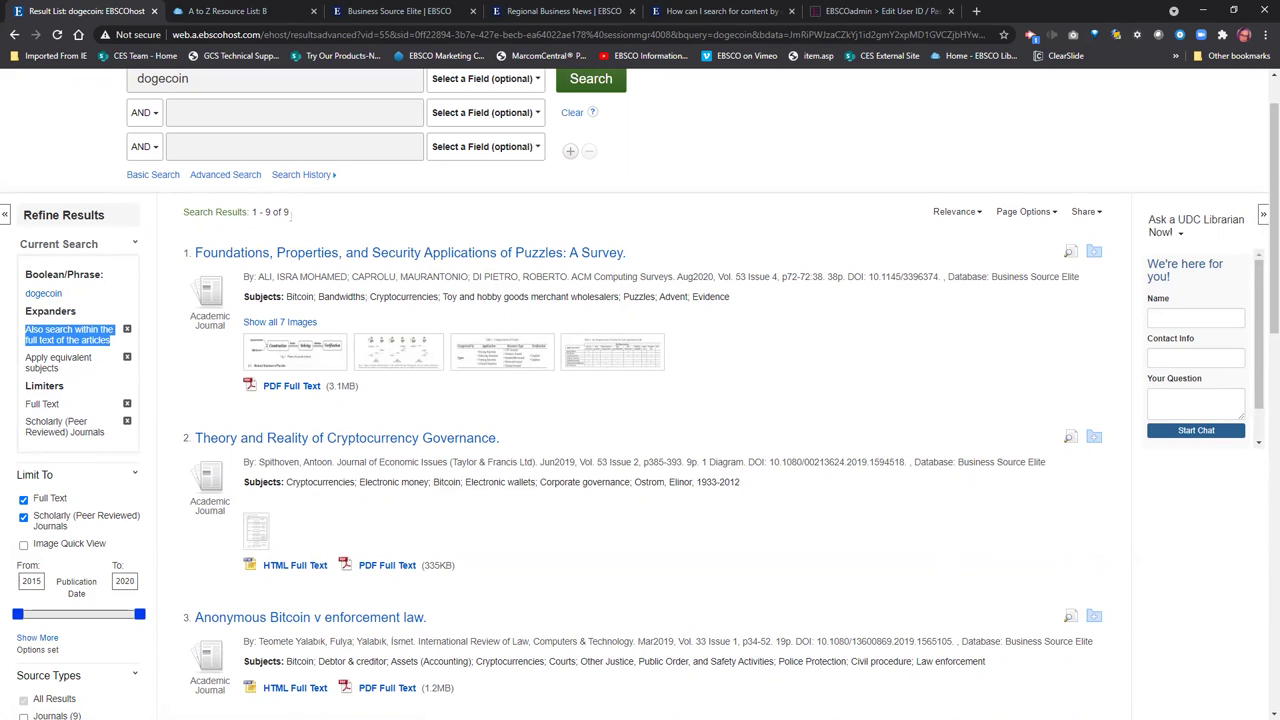
{"action": "scroll", "coordinate": [562, 552], "scroll_direction": "down", "scroll_amount": 2}
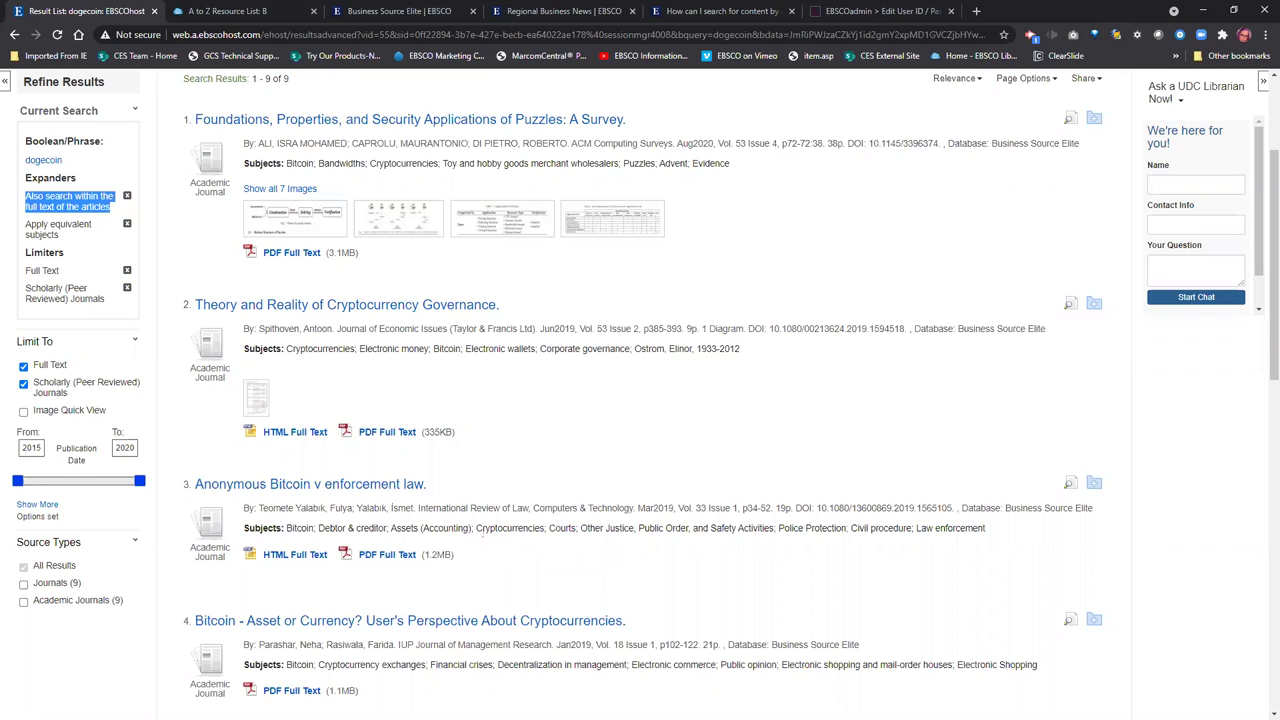
{"action": "scroll", "coordinate": [562, 551], "scroll_direction": "up", "scroll_amount": 2}
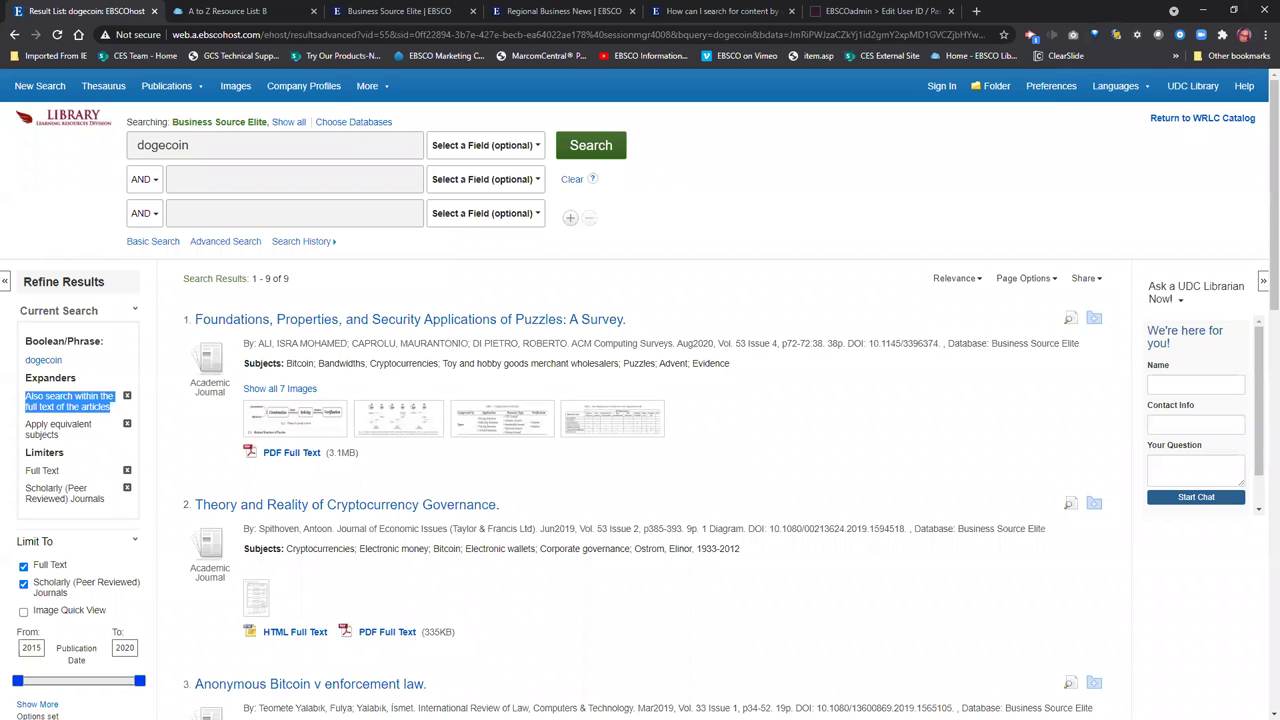
Switch to the DT field code date-search article and copy its URL.
{"action": "left_click", "coordinate": [726, 12]}
{"action": "scroll", "coordinate": [330, 314], "scroll_direction": "up", "scroll_amount": 2}
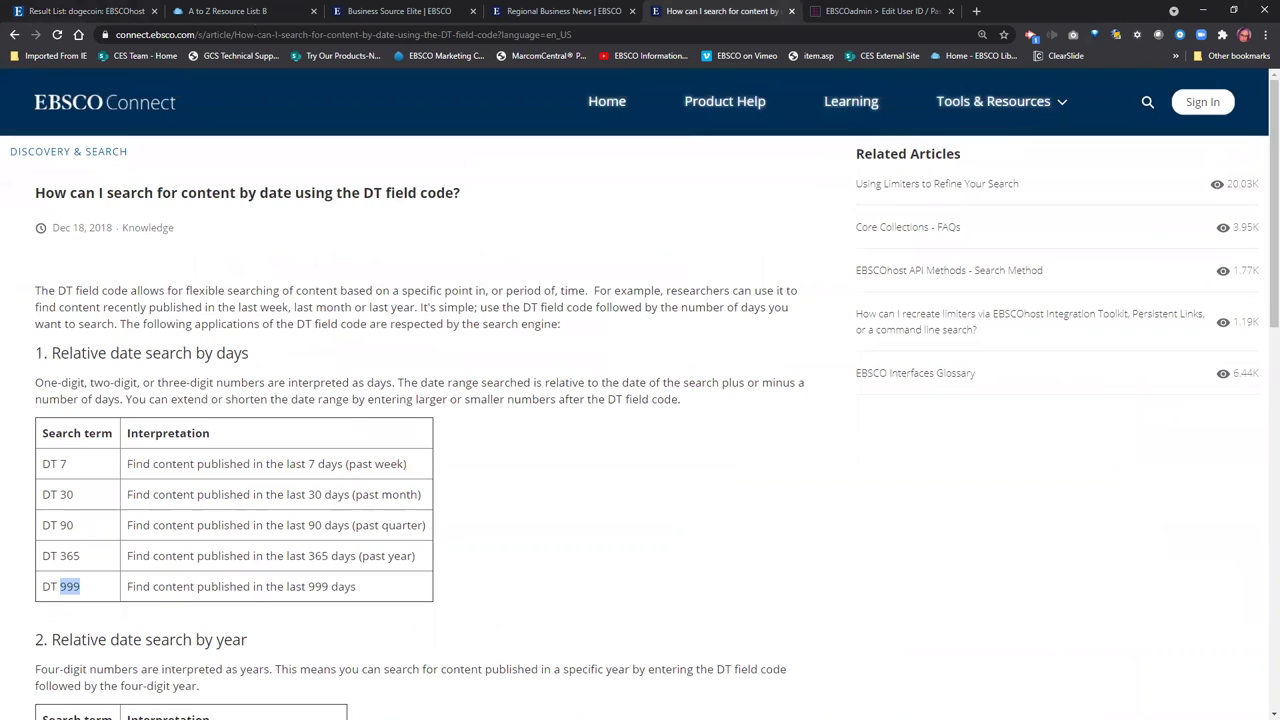
{"action": "left_click", "coordinate": [283, 35]}
{"action": "right_click", "coordinate": [283, 35]}
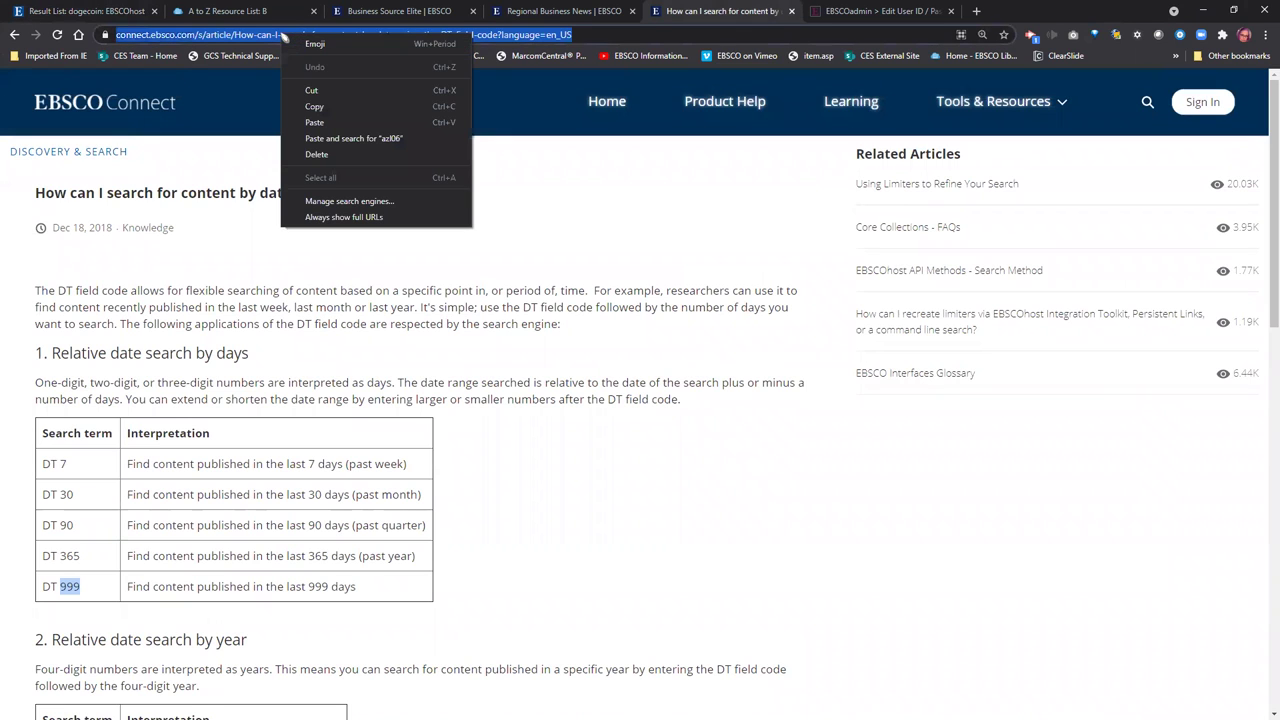
{"action": "left_click", "coordinate": [316, 106]}
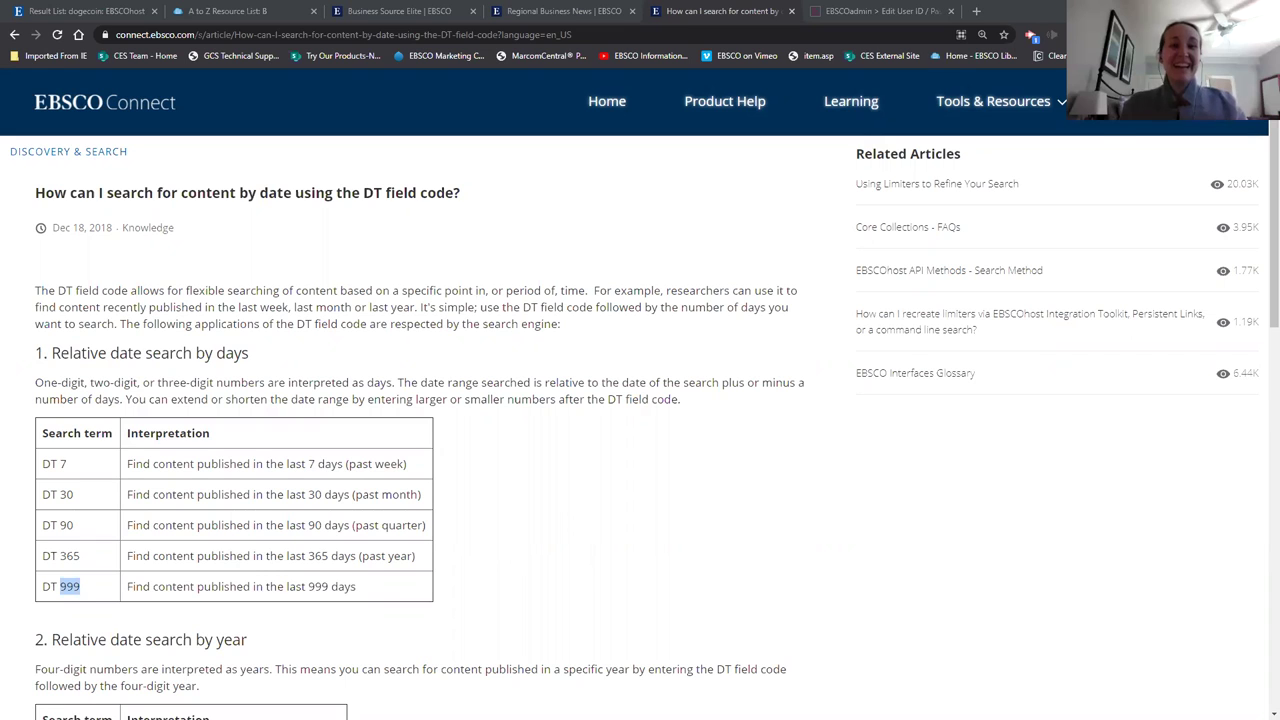
Return to EBSCOhost and open the MarketLine Company Profiles Authority list.
{"action": "left_click", "coordinate": [110, 12]}
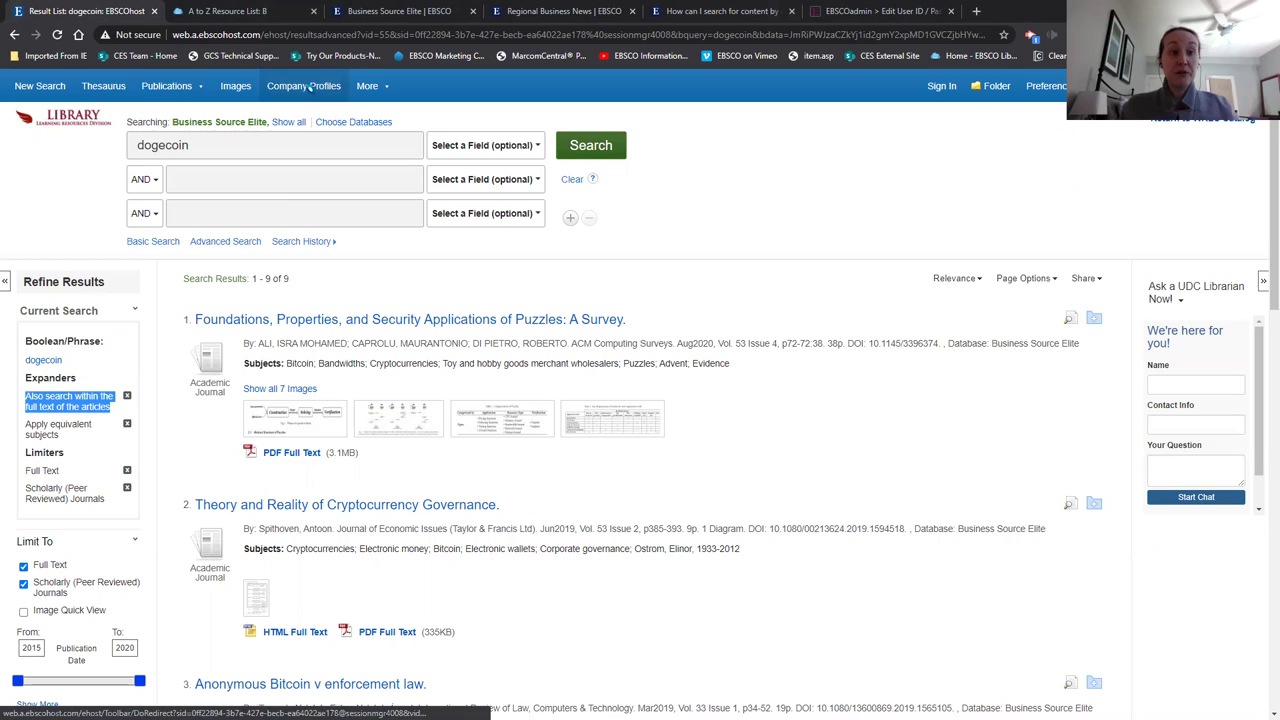
{"action": "mouse_move", "coordinate": [168, 88]}
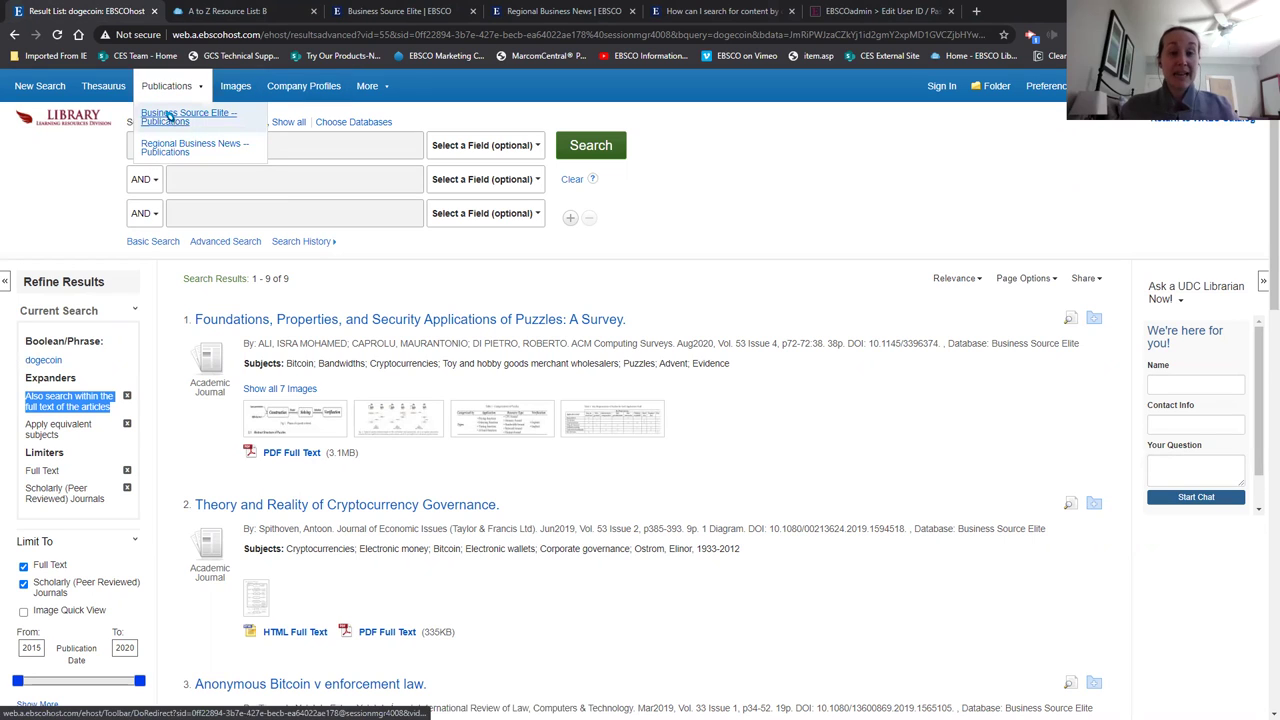
{"action": "left_click", "coordinate": [299, 88]}
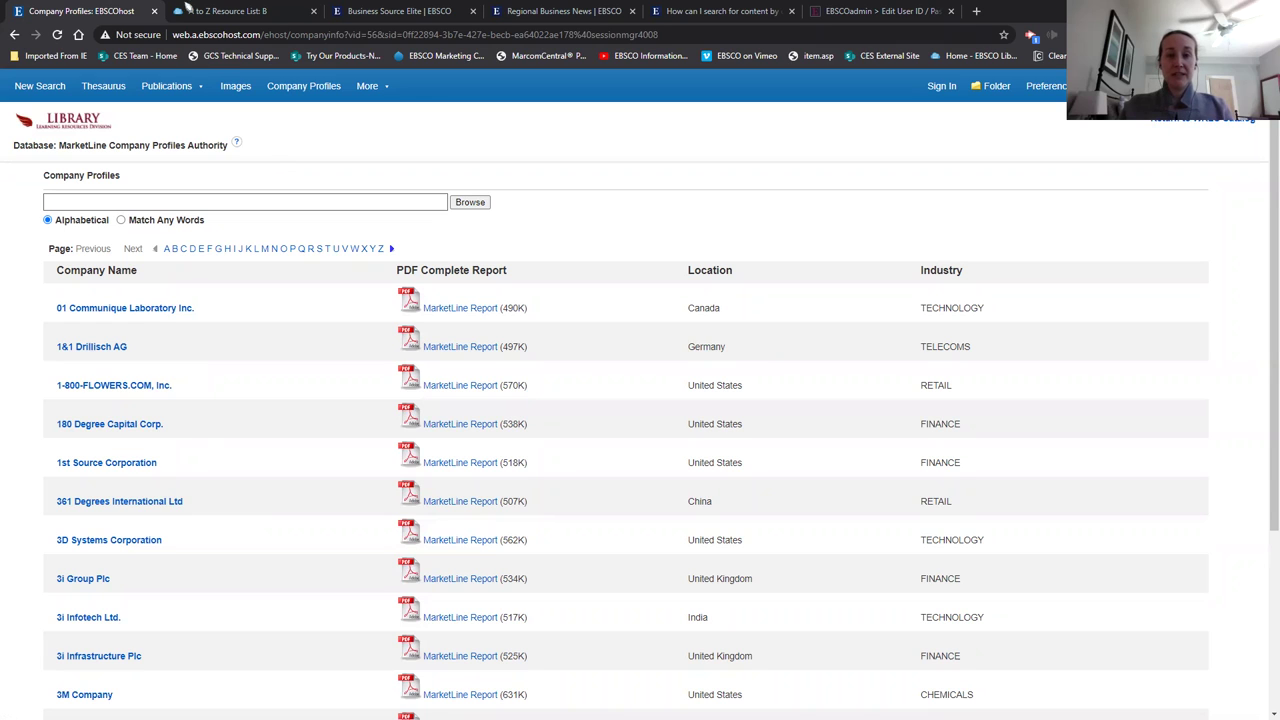
{"action": "mouse_move", "coordinate": [166, 86]}
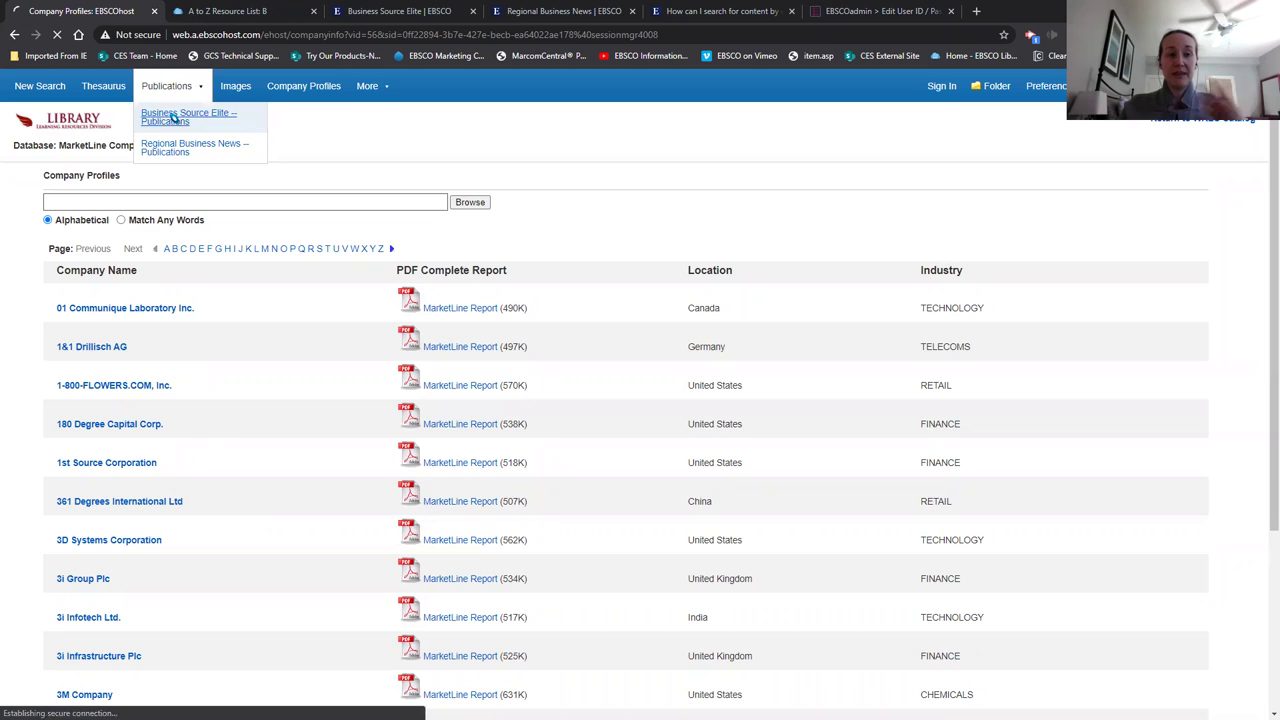
Browse Business Source Elite publications by subject and description for 'marketing' with Match Any Words.
{"action": "left_click", "coordinate": [172, 118]}
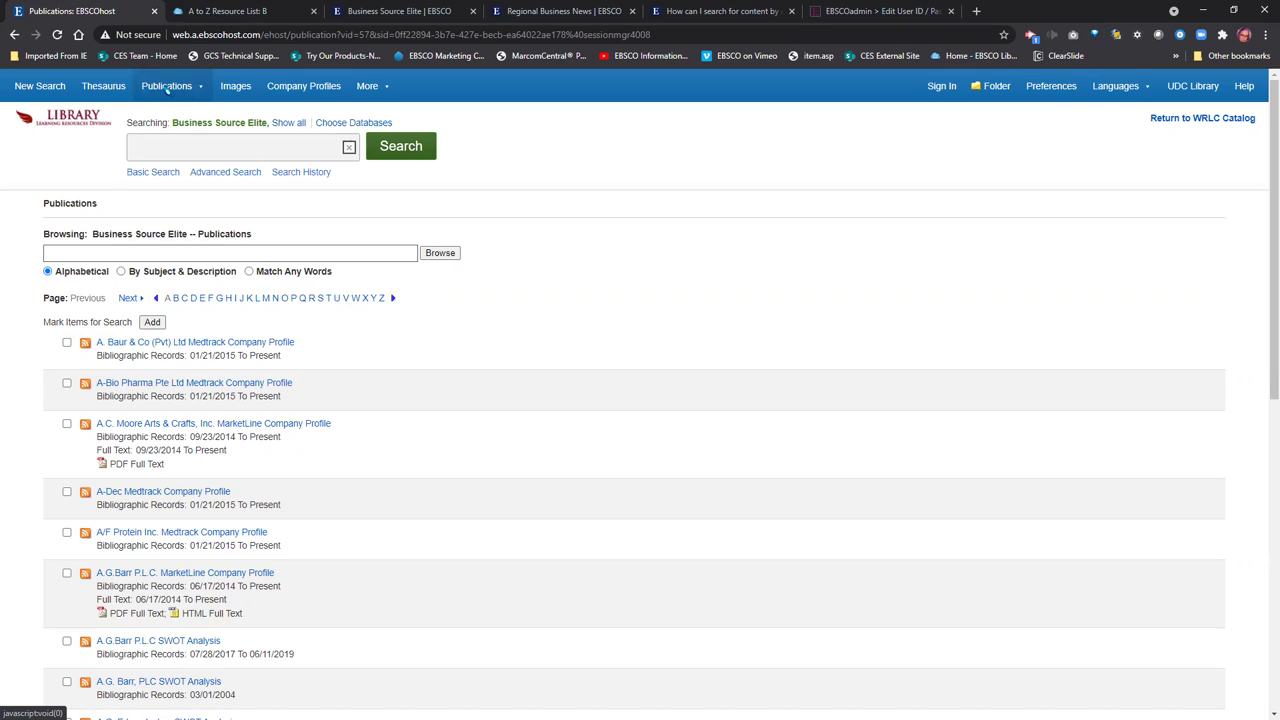
{"action": "left_click", "coordinate": [166, 88]}
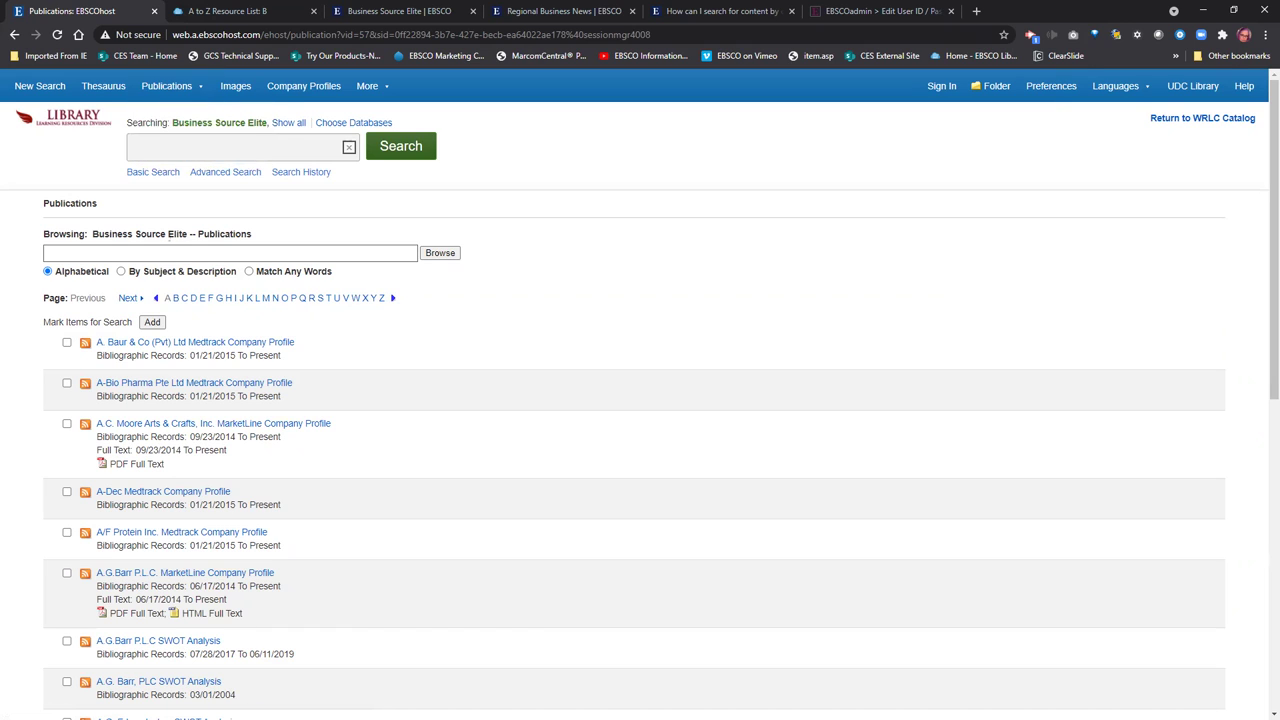
{"action": "left_click", "coordinate": [121, 271]}
{"action": "left_click", "coordinate": [110, 253]}
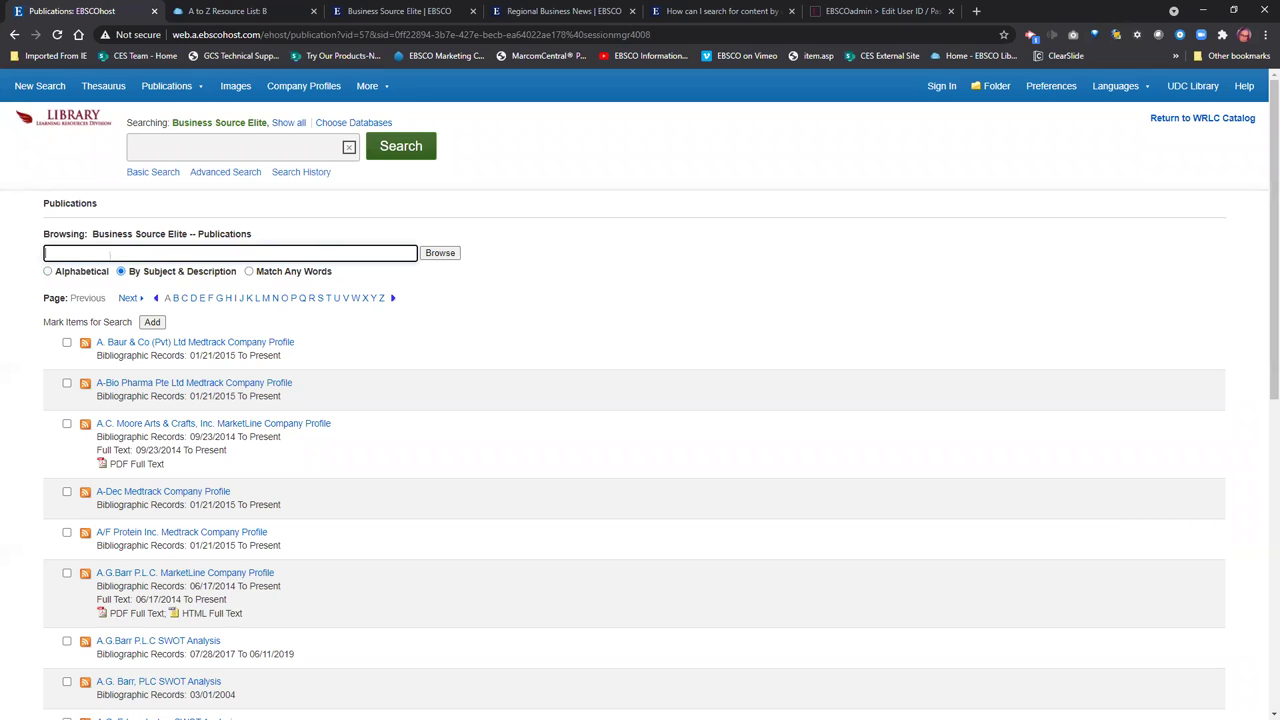
{"action": "type", "text": "marketing"}
{"action": "left_click", "coordinate": [249, 271]}
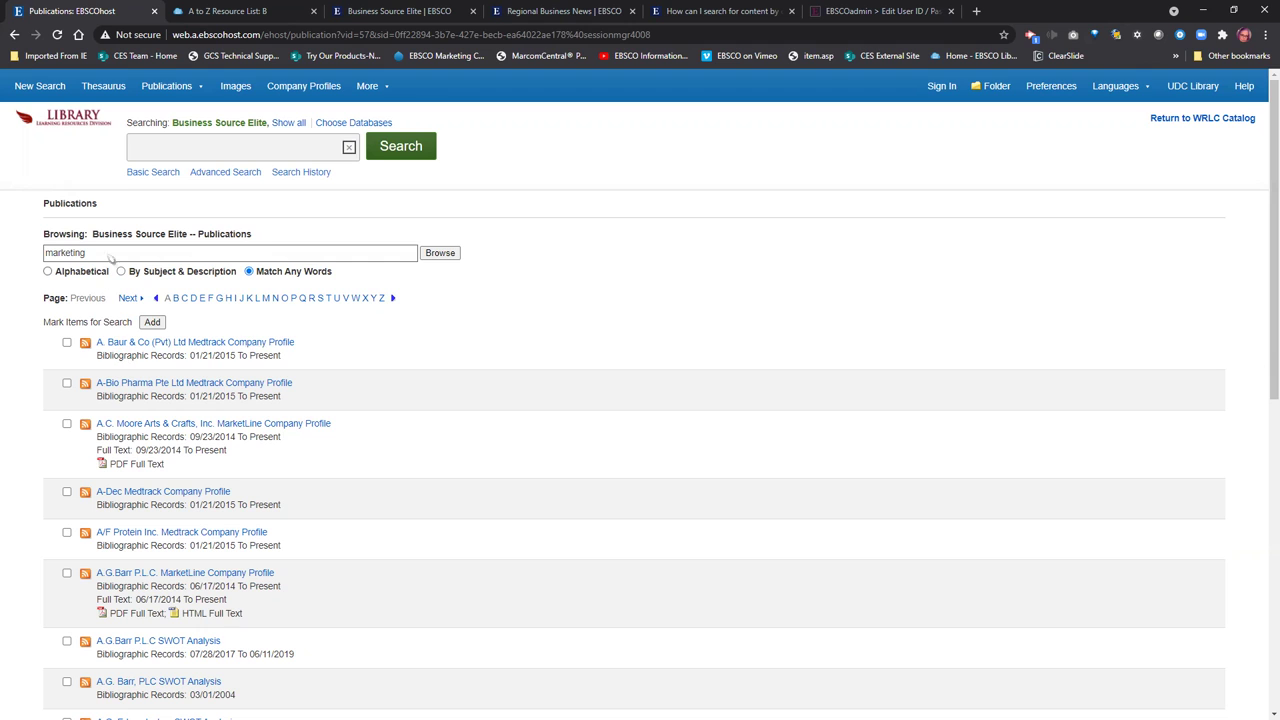
{"action": "left_click", "coordinate": [440, 253]}
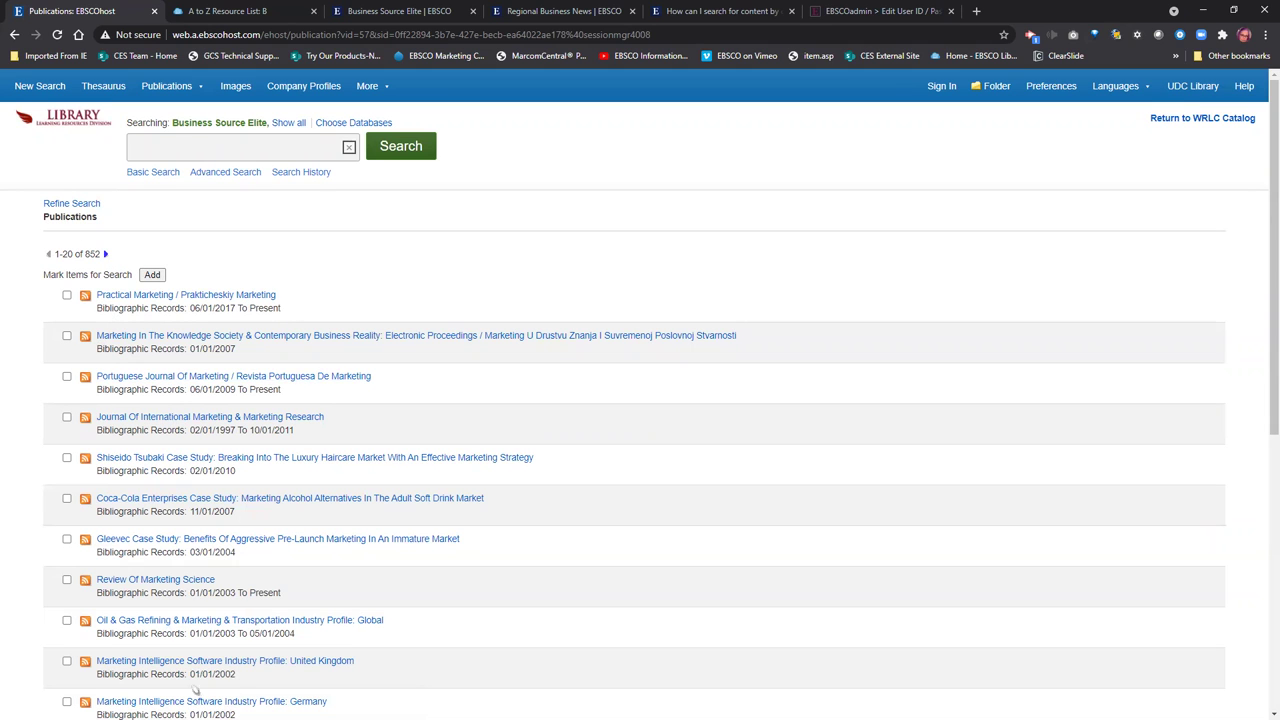
Point out the first marketing title's coverage dates, then advance to results 21–40.
{"action": "scroll", "coordinate": [580, 615], "scroll_direction": "down", "scroll_amount": 2}
{"action": "scroll", "coordinate": [575, 615], "scroll_direction": "up", "scroll_amount": 2}
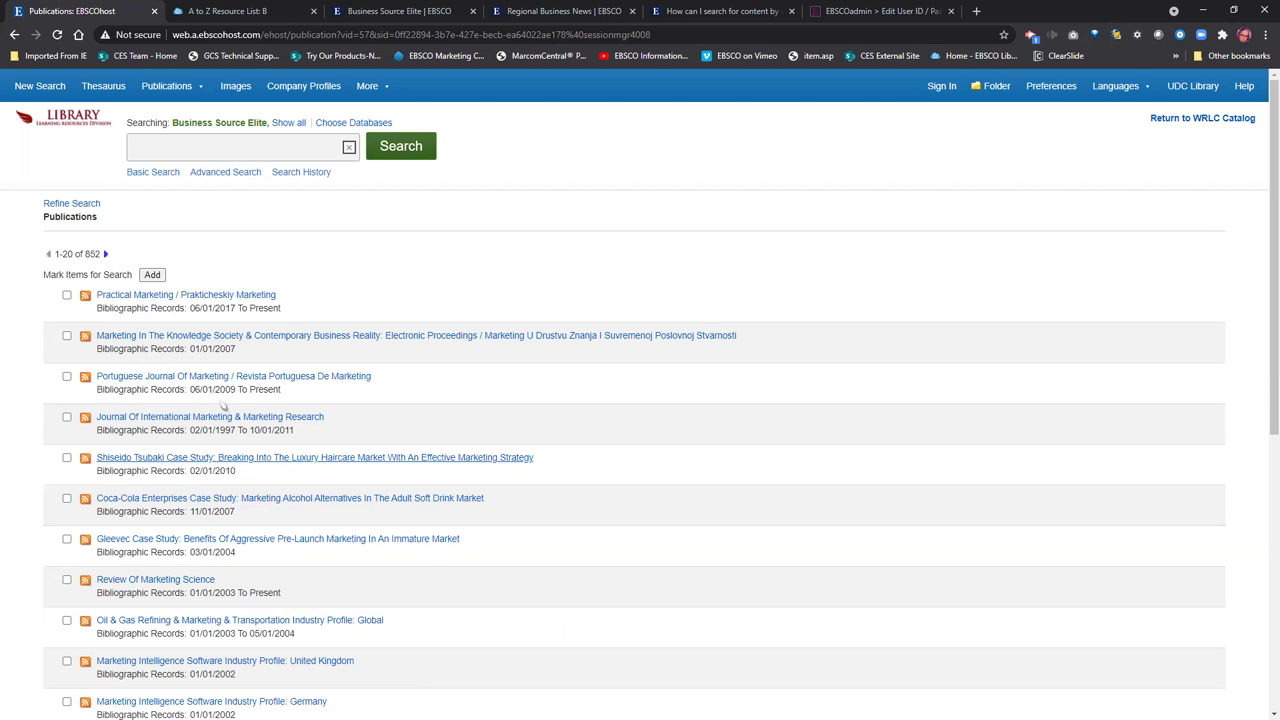
{"action": "left_click_drag", "start_coordinate": [118, 308], "coordinate": [240, 318]}
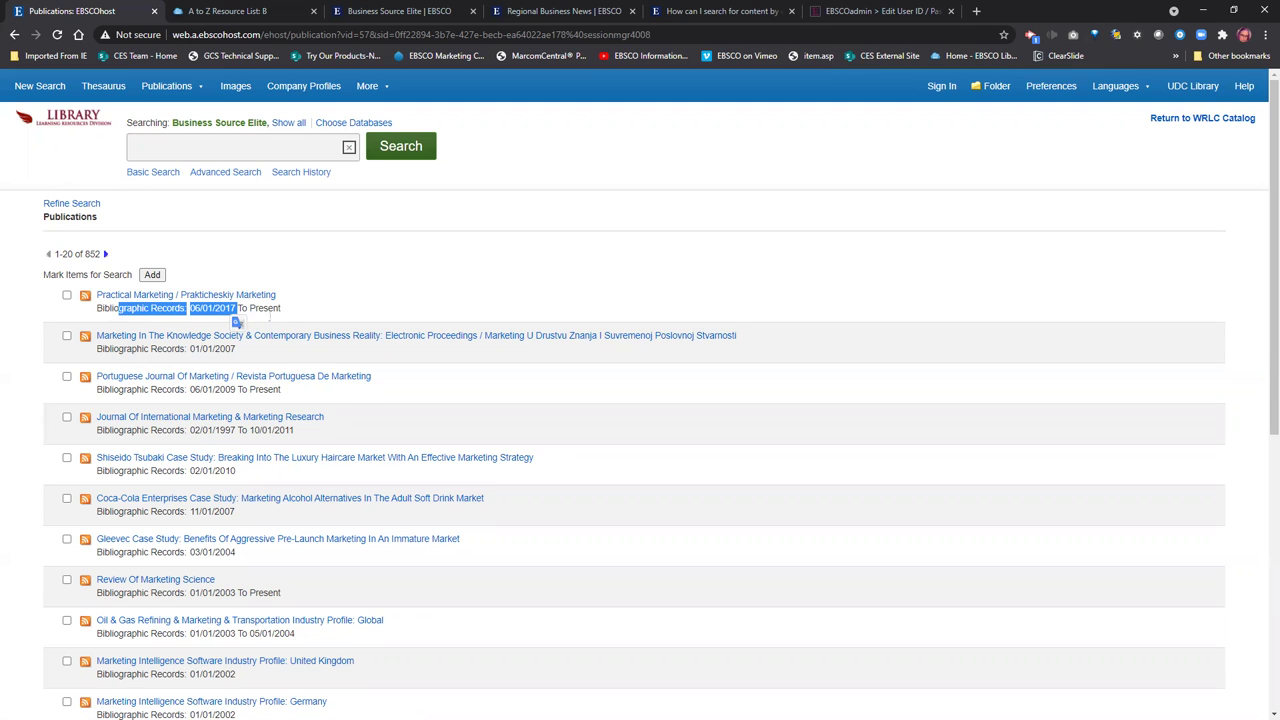
{"action": "scroll", "coordinate": [428, 546], "scroll_direction": "down", "scroll_amount": 5}
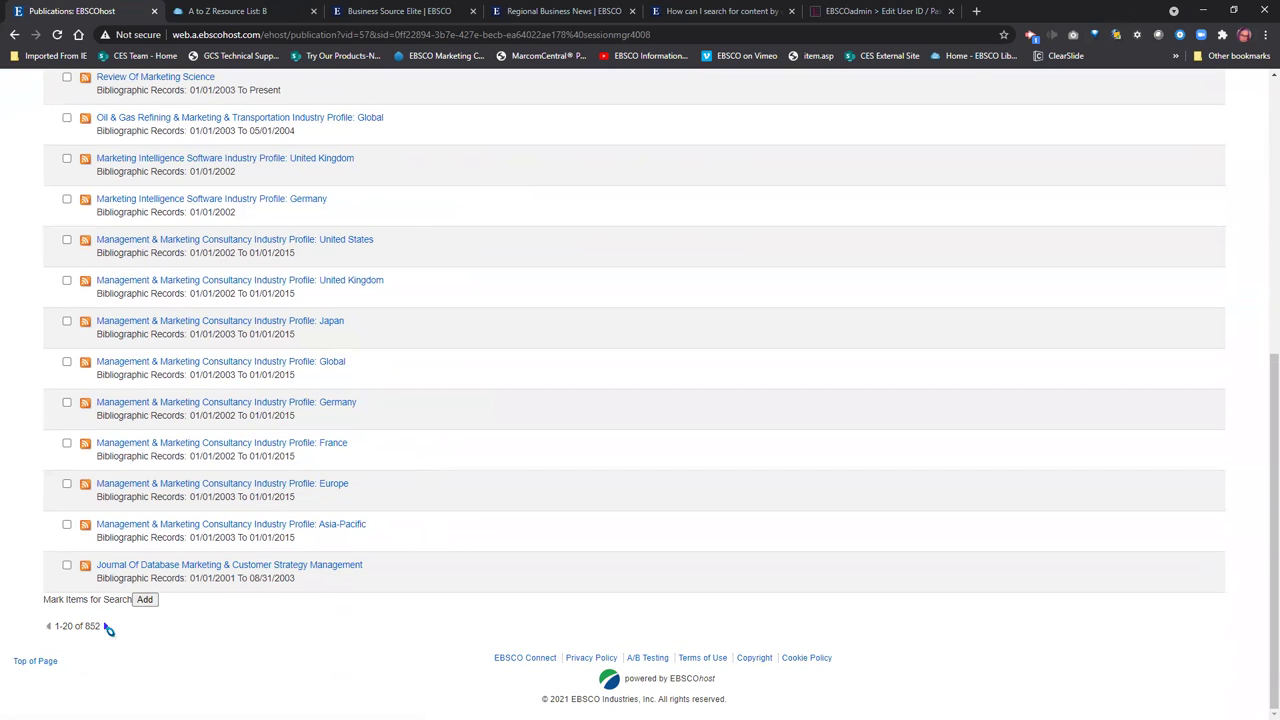
{"action": "left_click", "coordinate": [106, 627]}
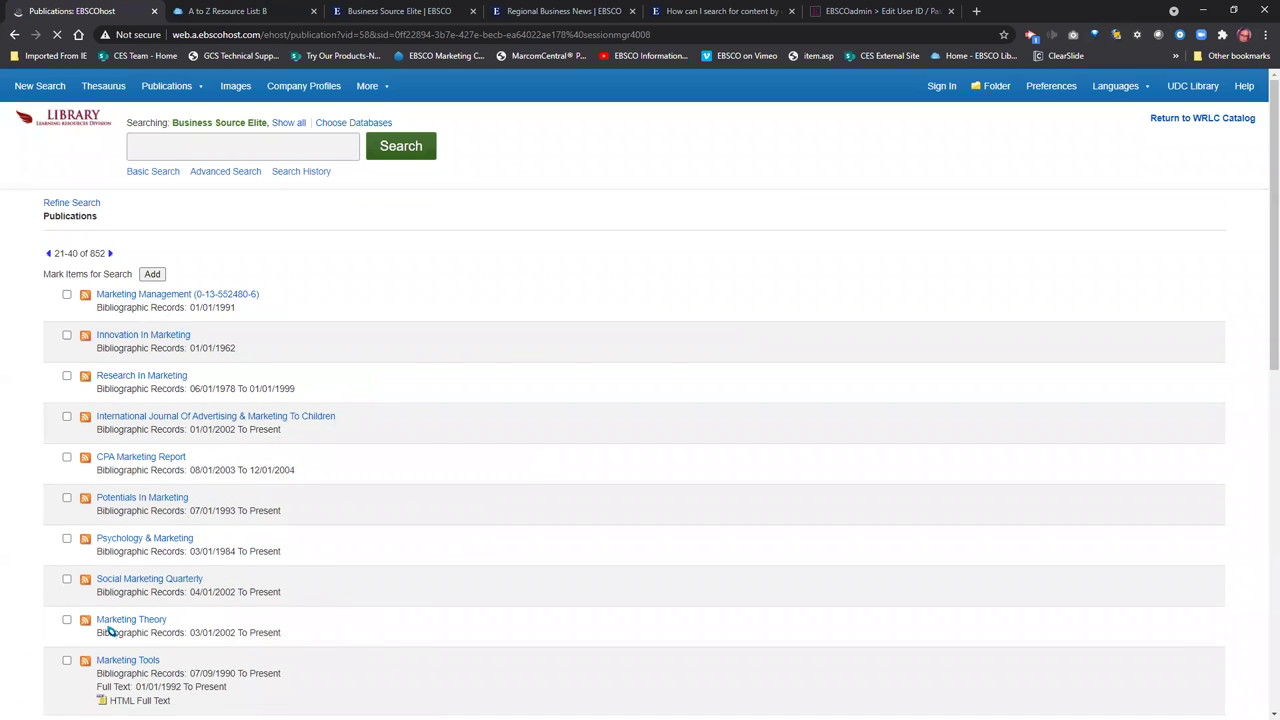
Highlight full-text coverage for Marketing Tools, Marketing Management and Marketing Science's 60-month embargo.
{"action": "scroll", "coordinate": [430, 533], "scroll_direction": "down", "scroll_amount": 3}
{"action": "scroll", "coordinate": [428, 532], "scroll_direction": "down", "scroll_amount": 1}
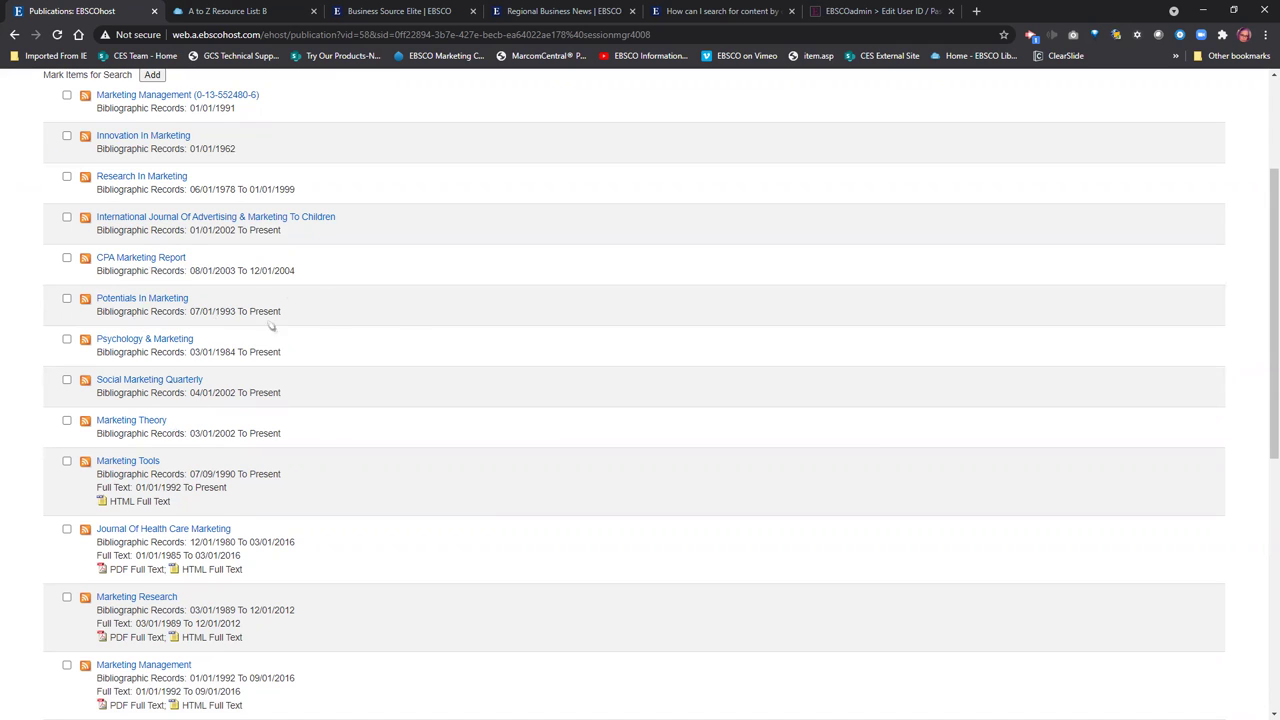
{"action": "scroll", "coordinate": [260, 372], "scroll_direction": "down", "scroll_amount": 2}
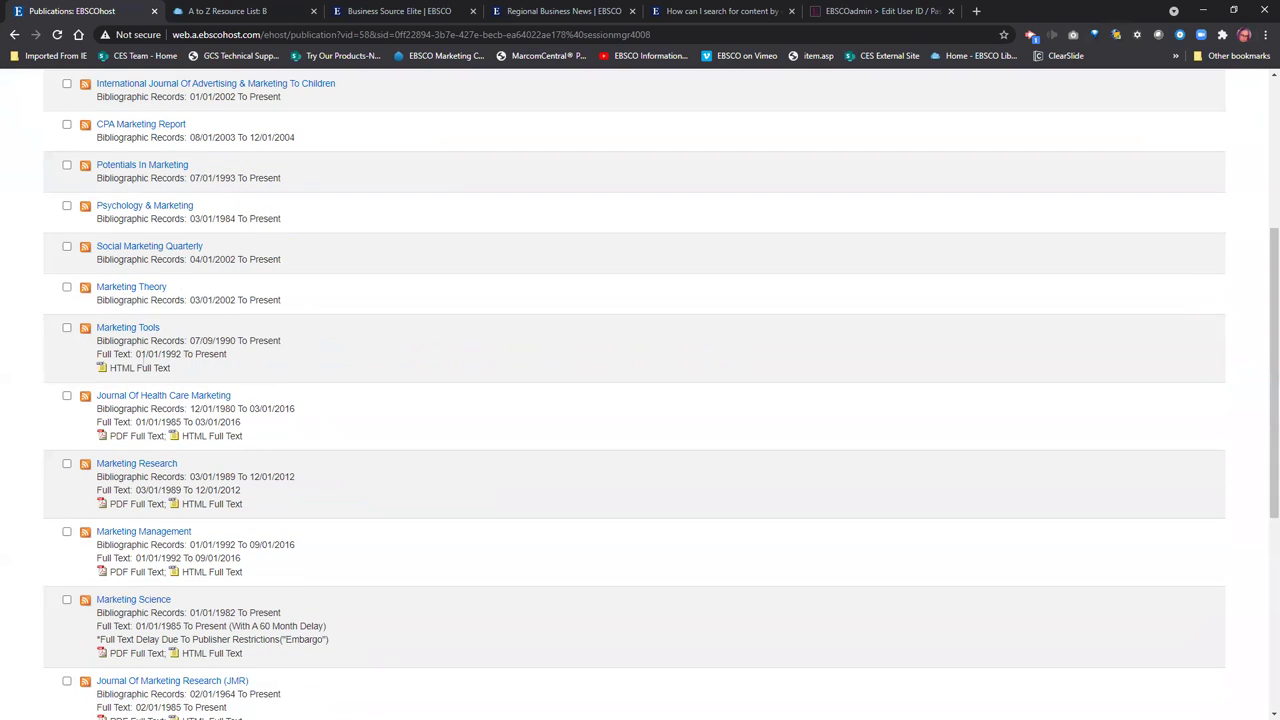
{"action": "left_click_drag", "start_coordinate": [113, 354], "coordinate": [230, 359]}
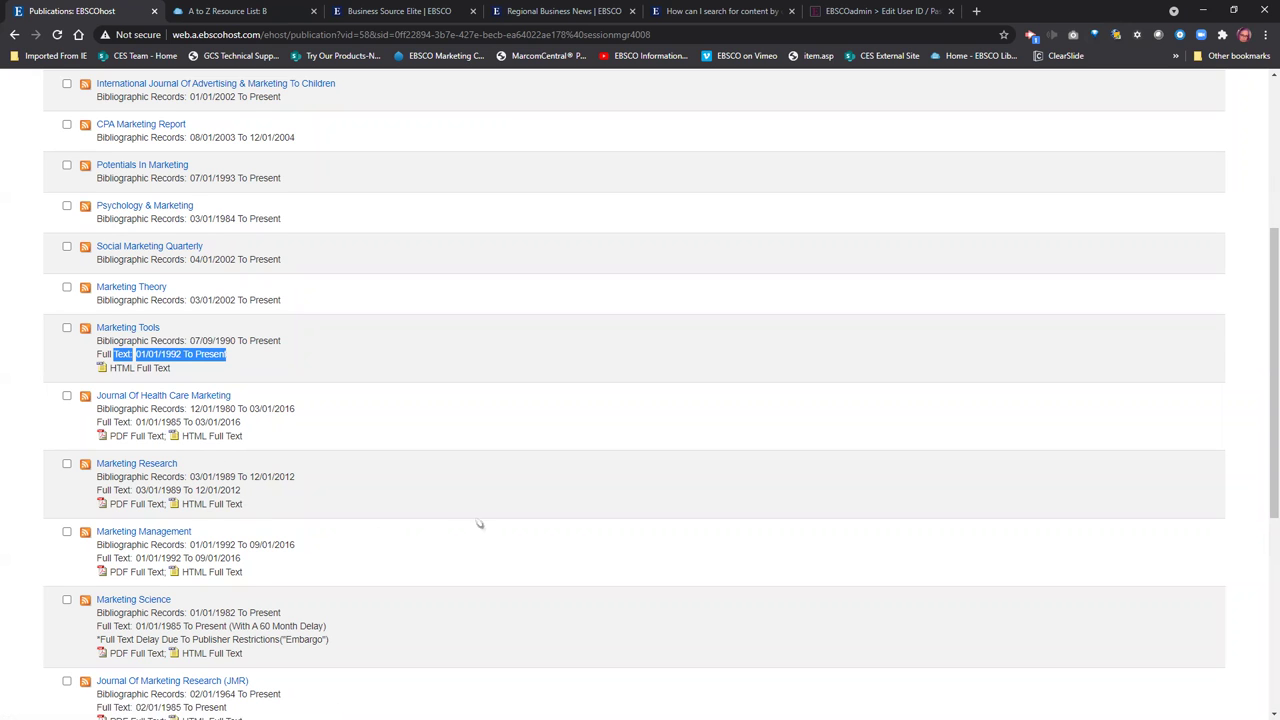
{"action": "scroll", "coordinate": [480, 523], "scroll_direction": "down", "scroll_amount": 2}
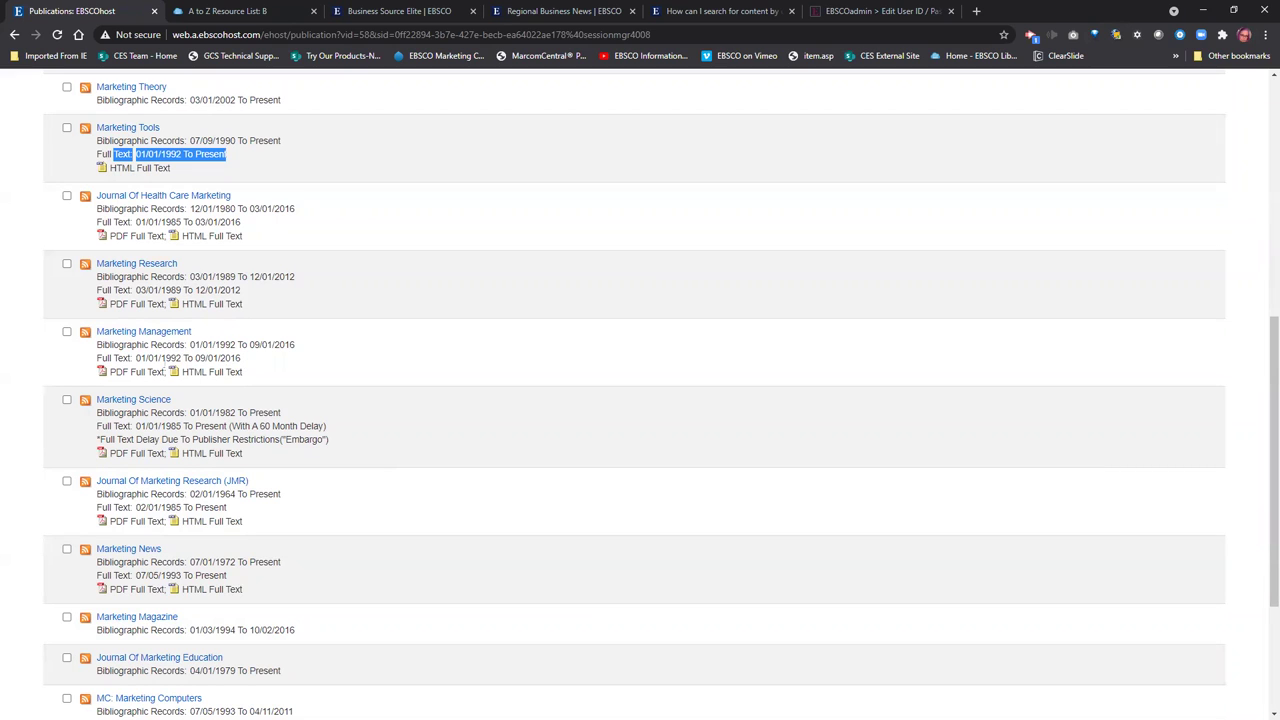
{"action": "left_click_drag", "start_coordinate": [241, 358], "coordinate": [205, 360]}
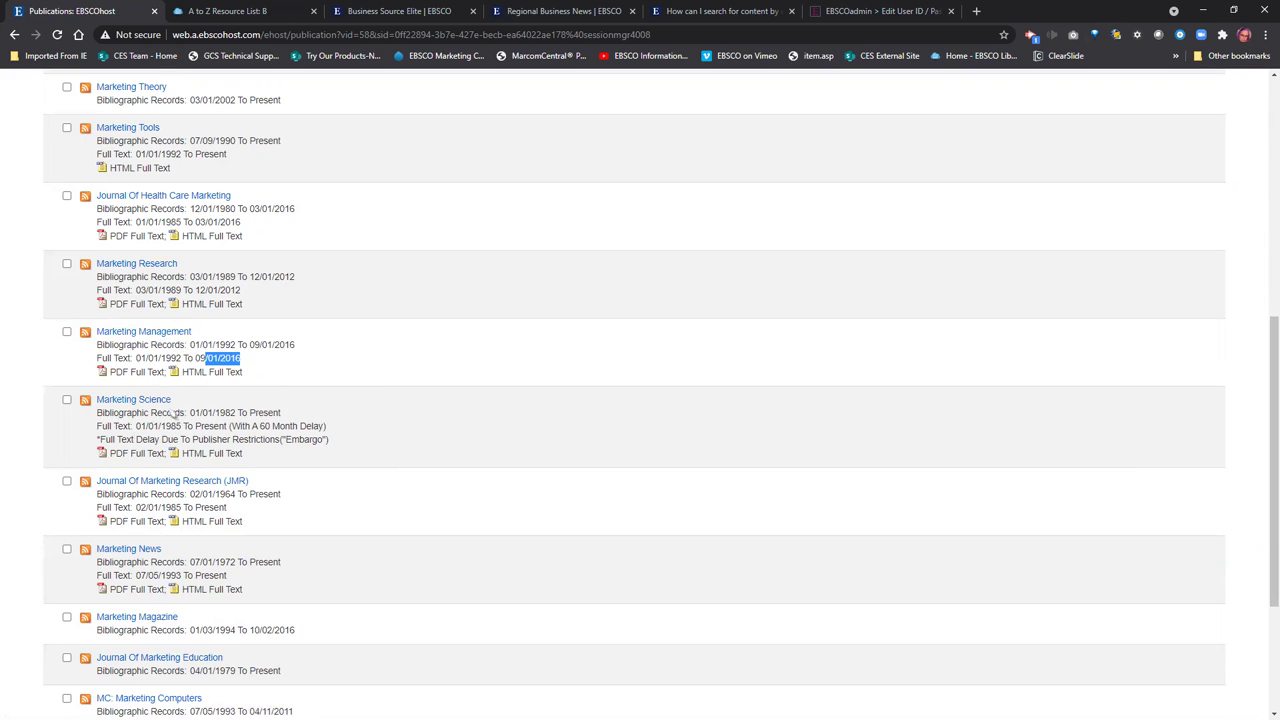
{"action": "left_click_drag", "start_coordinate": [342, 430], "coordinate": [231, 430]}
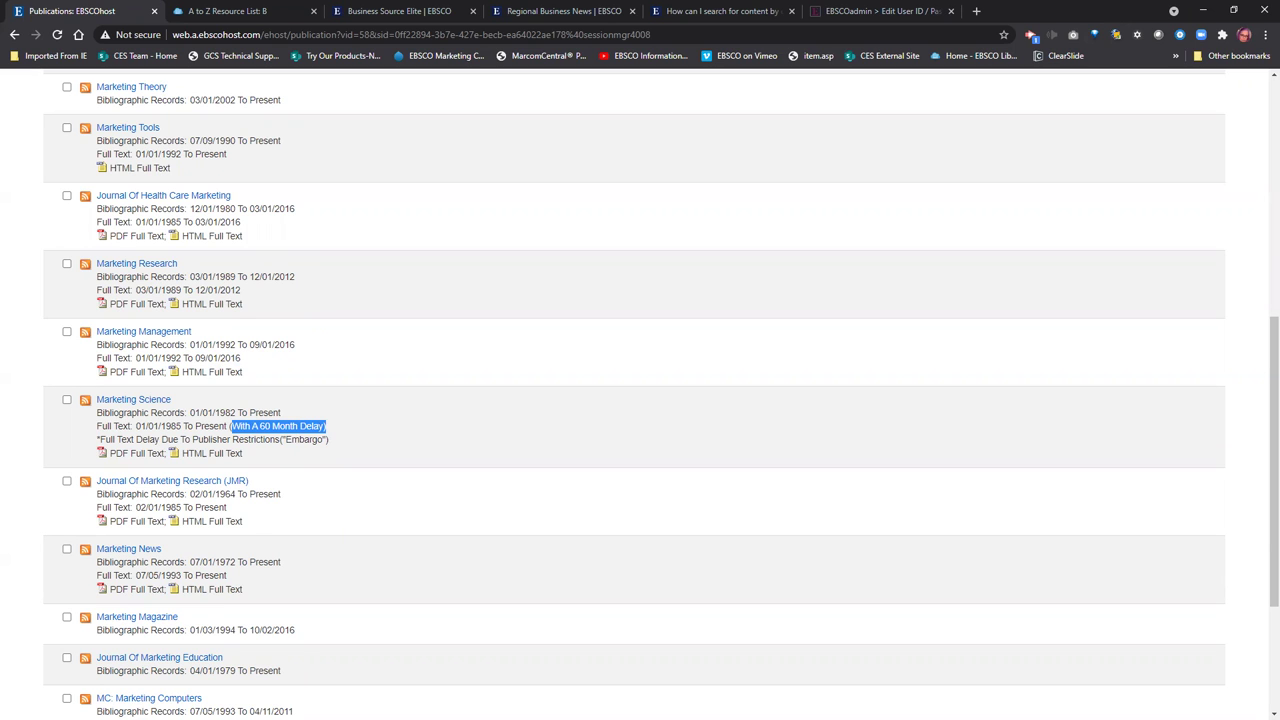
{"action": "scroll", "coordinate": [322, 428], "scroll_direction": "down", "scroll_amount": 3}
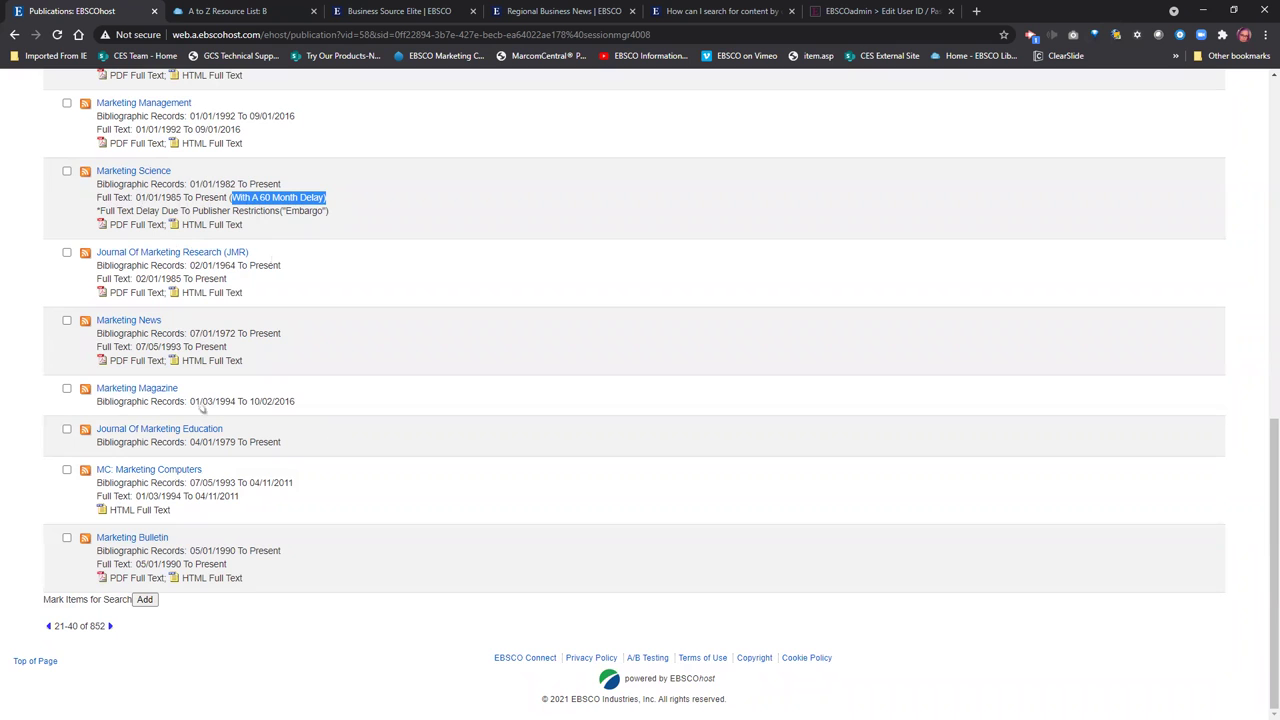
Advance three pages through the 852 marketing publications.
{"action": "left_click", "coordinate": [112, 627]}
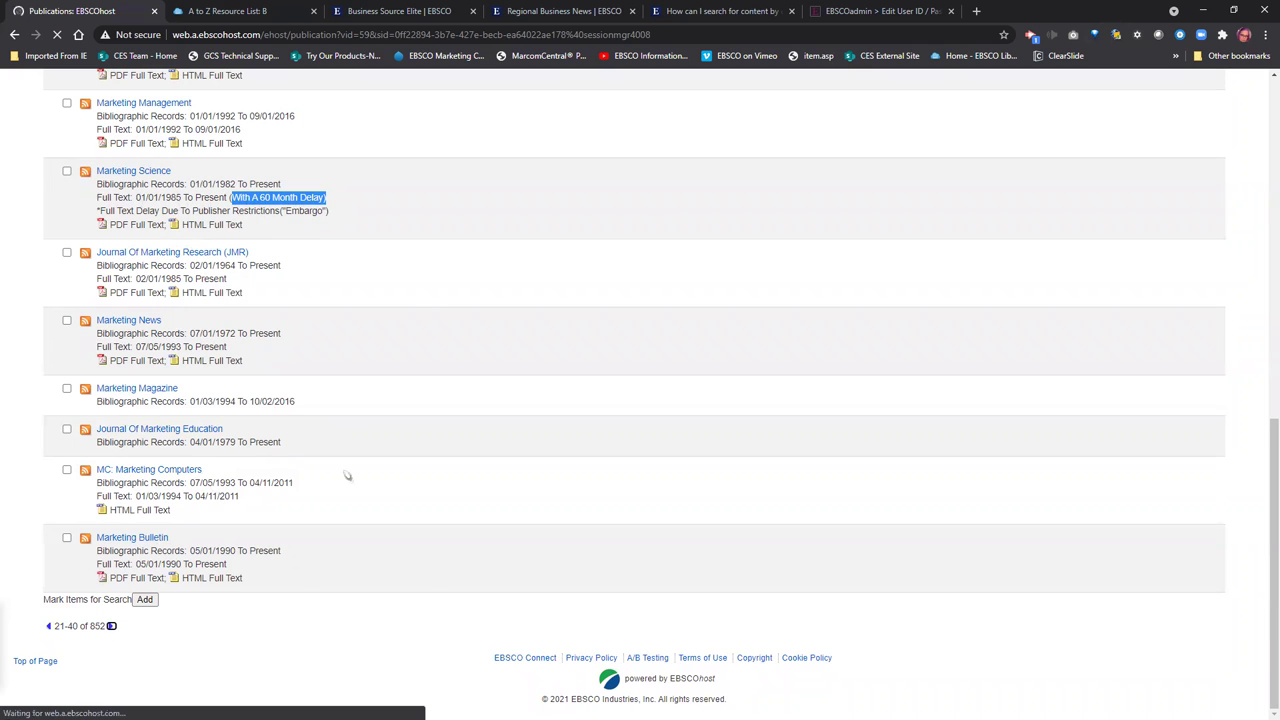
{"action": "scroll", "coordinate": [387, 527], "scroll_direction": "down", "scroll_amount": 2}
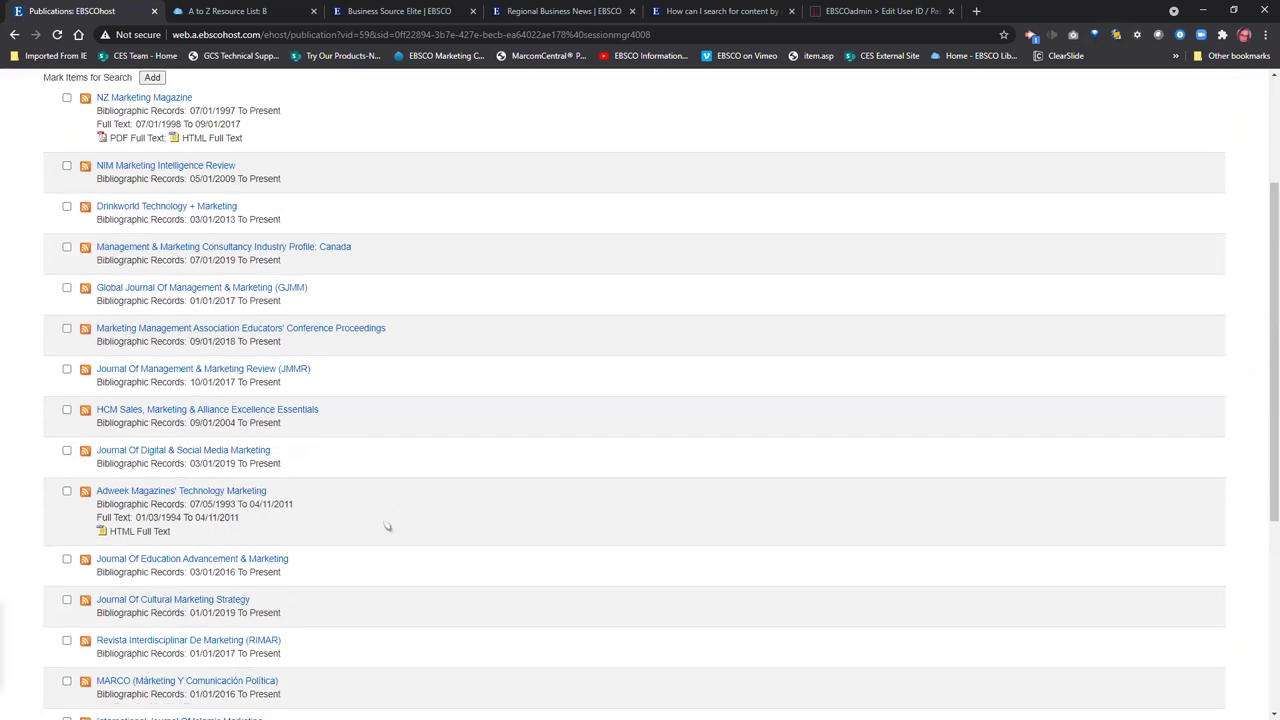
{"action": "scroll", "coordinate": [387, 527], "scroll_direction": "down", "scroll_amount": 4}
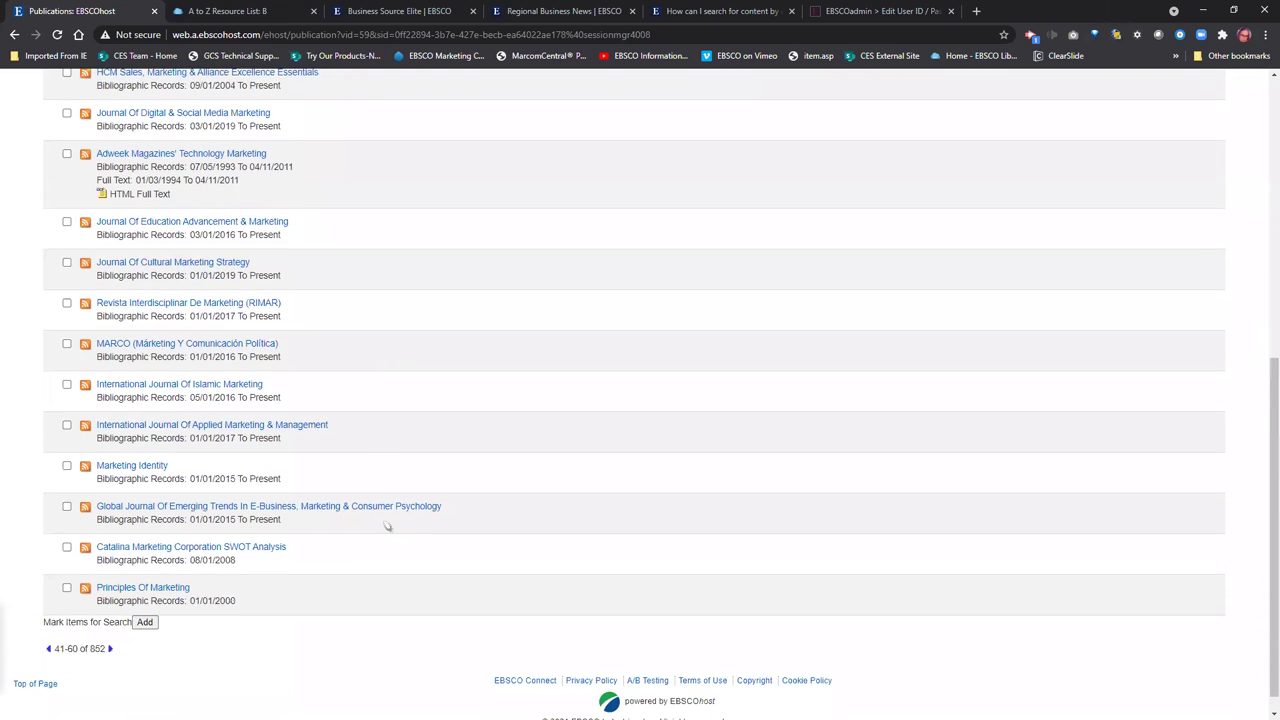
{"action": "scroll", "coordinate": [387, 527], "scroll_direction": "down", "scroll_amount": 1}
{"action": "left_click", "coordinate": [110, 626]}
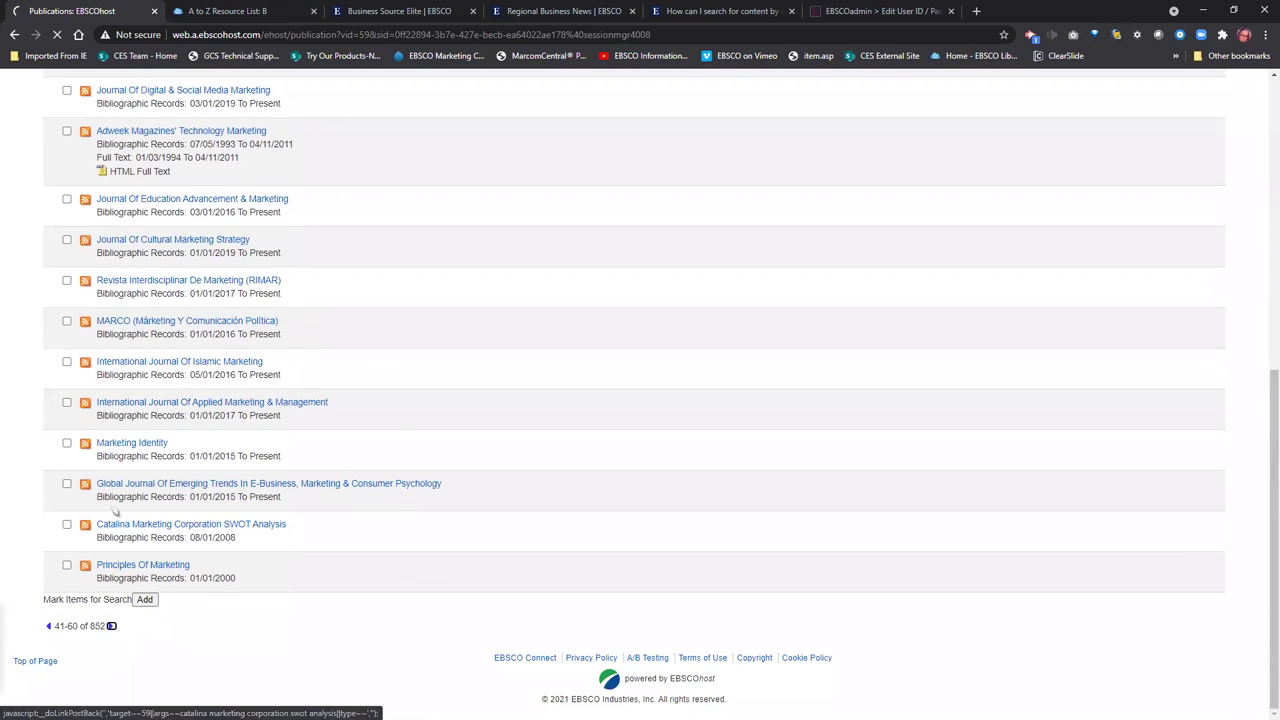
{"action": "scroll", "coordinate": [372, 583], "scroll_direction": "down", "scroll_amount": 1}
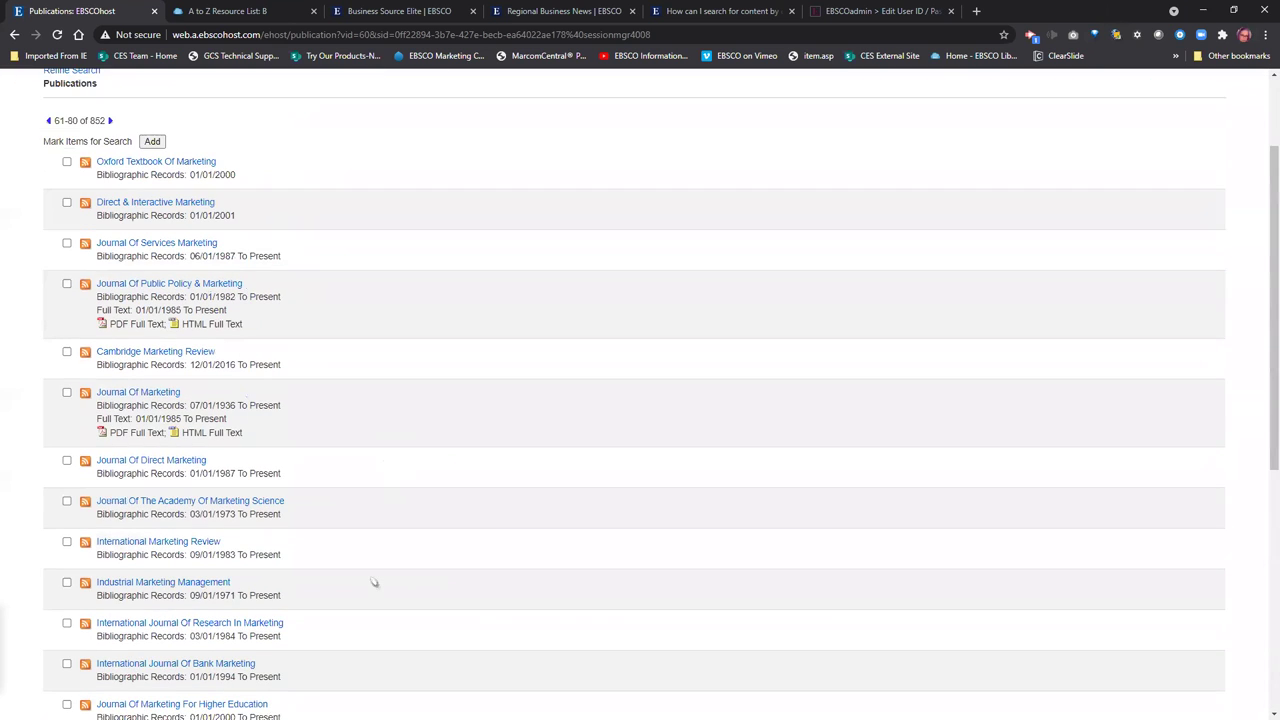
{"action": "scroll", "coordinate": [372, 583], "scroll_direction": "down", "scroll_amount": 5}
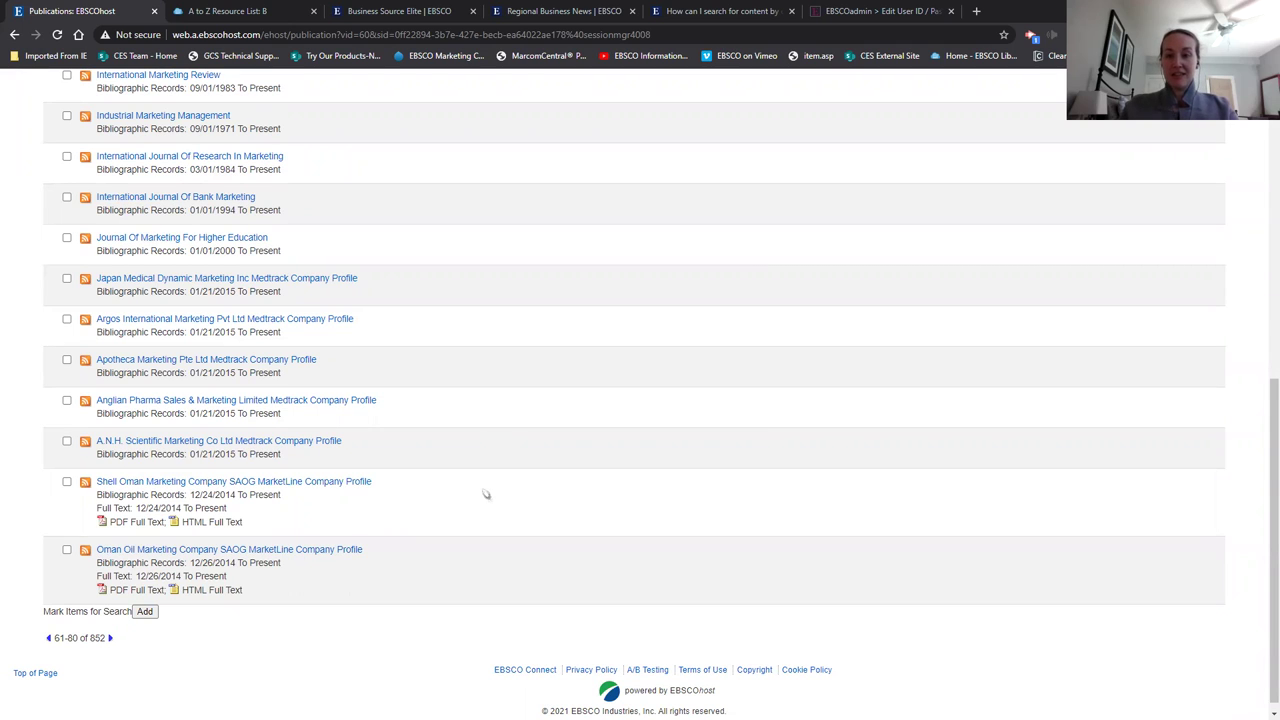
{"action": "left_click", "coordinate": [111, 638]}
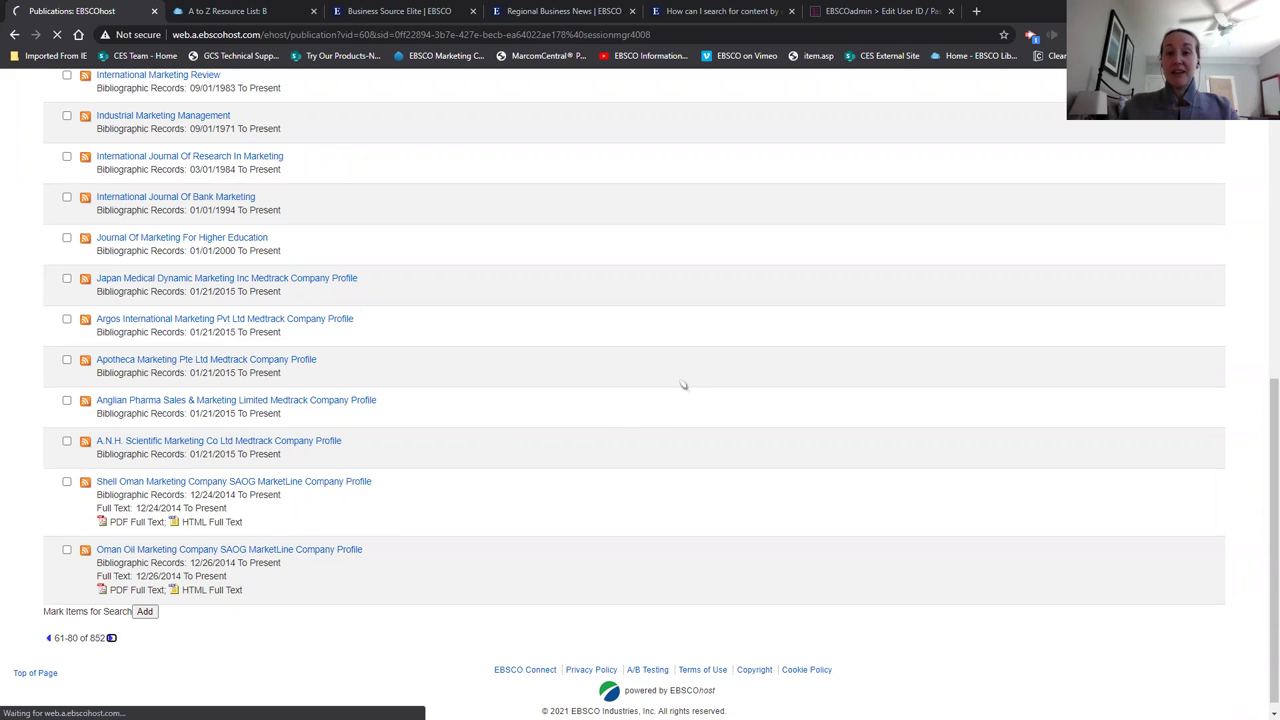